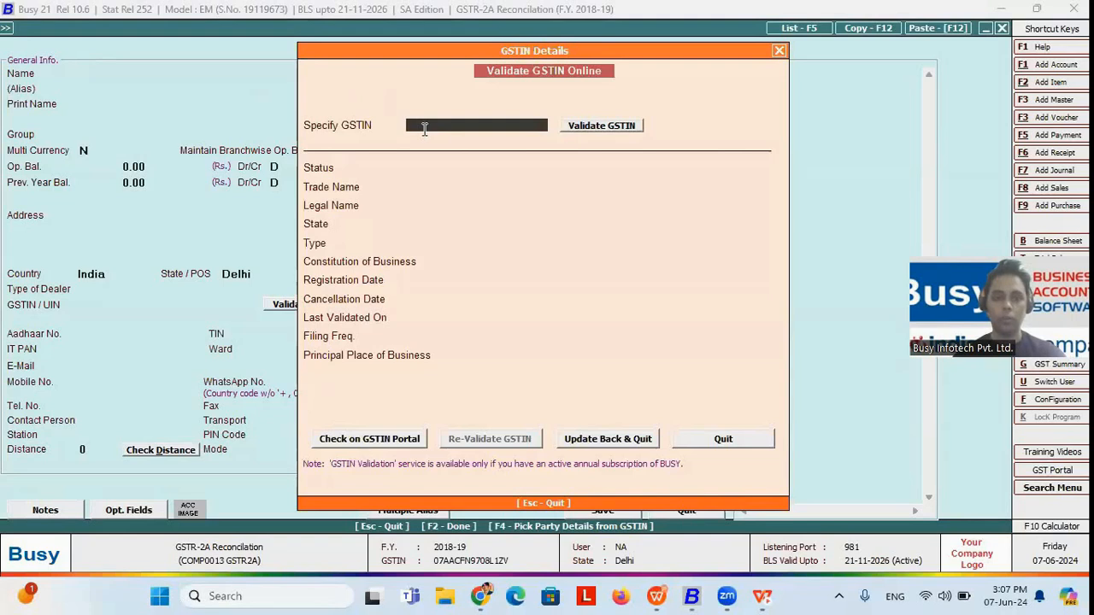
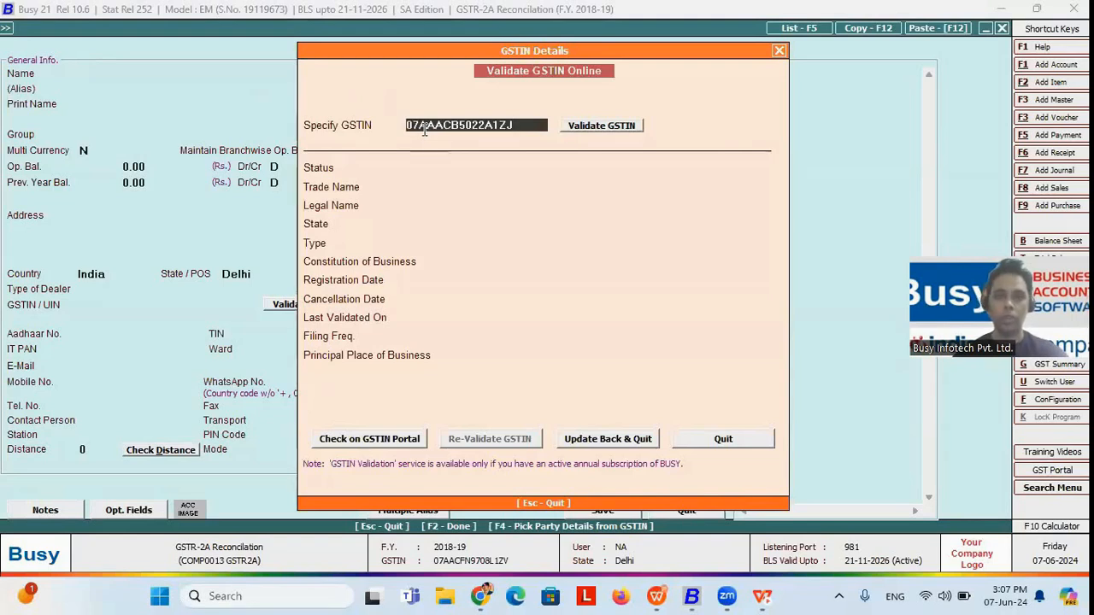
Step: Enter the party's GSTIN, validate it online and update the new account master with the retrieved details
click(609, 125)
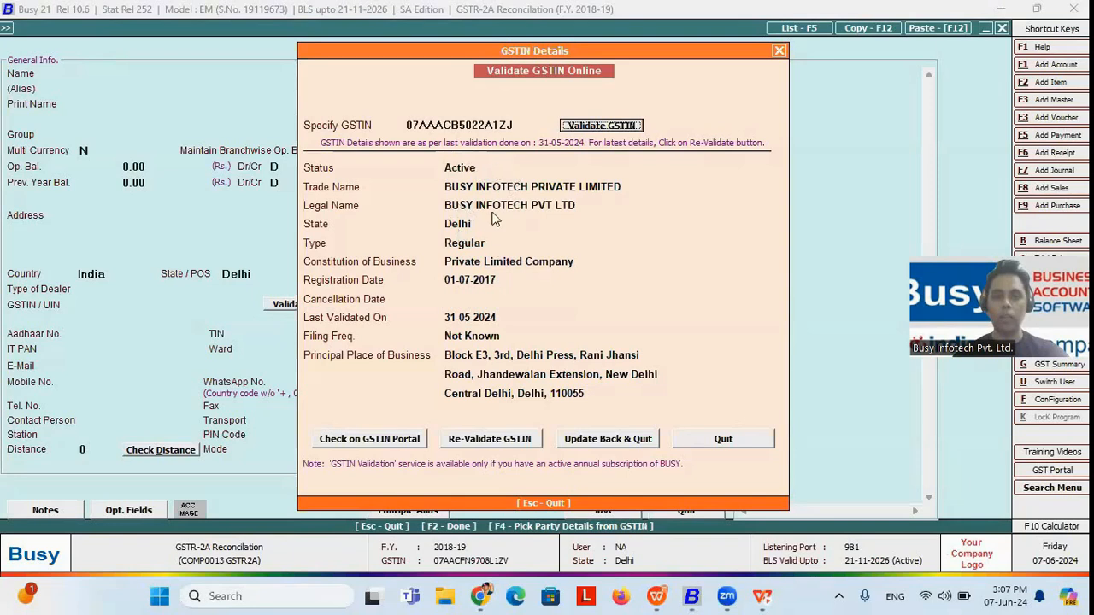
click(599, 443)
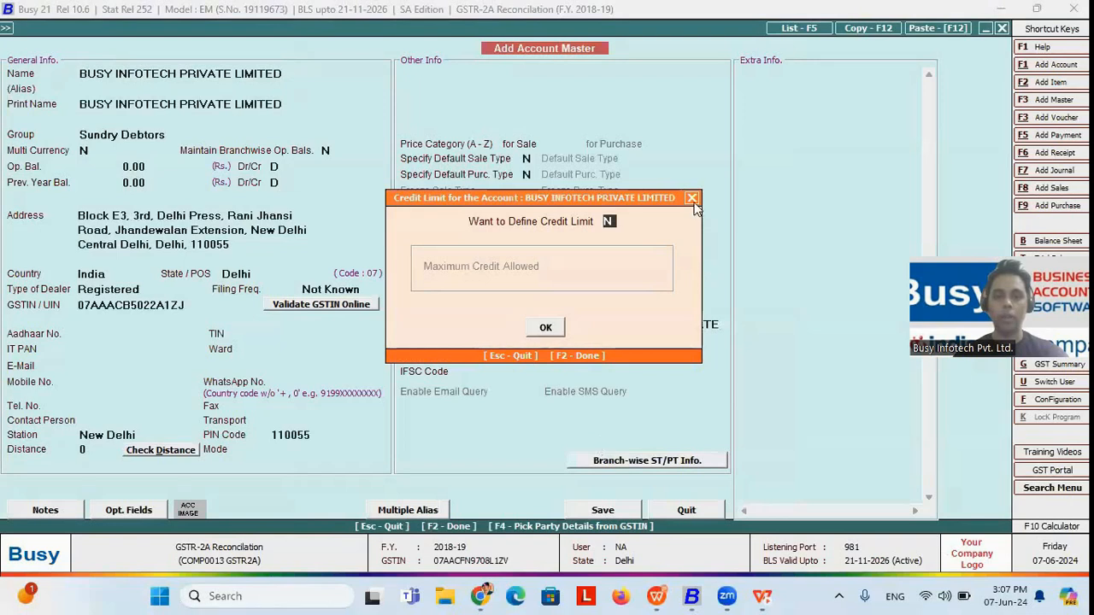
Step: Dismiss the credit limit, TDS/TCS and cost centre settings and quit the new account master without saving
click(696, 202)
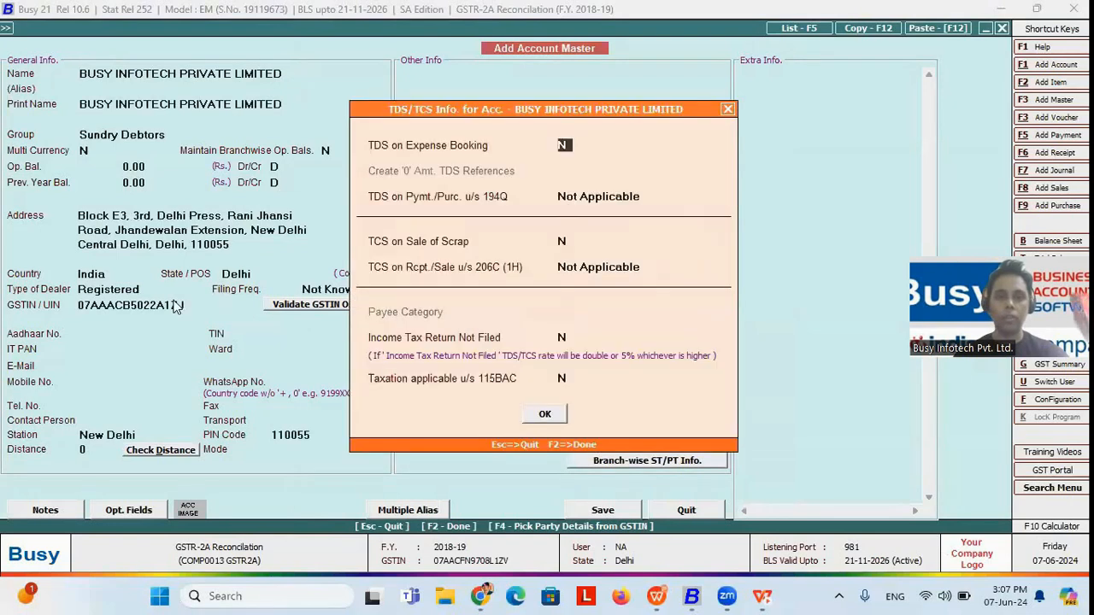
click(728, 110)
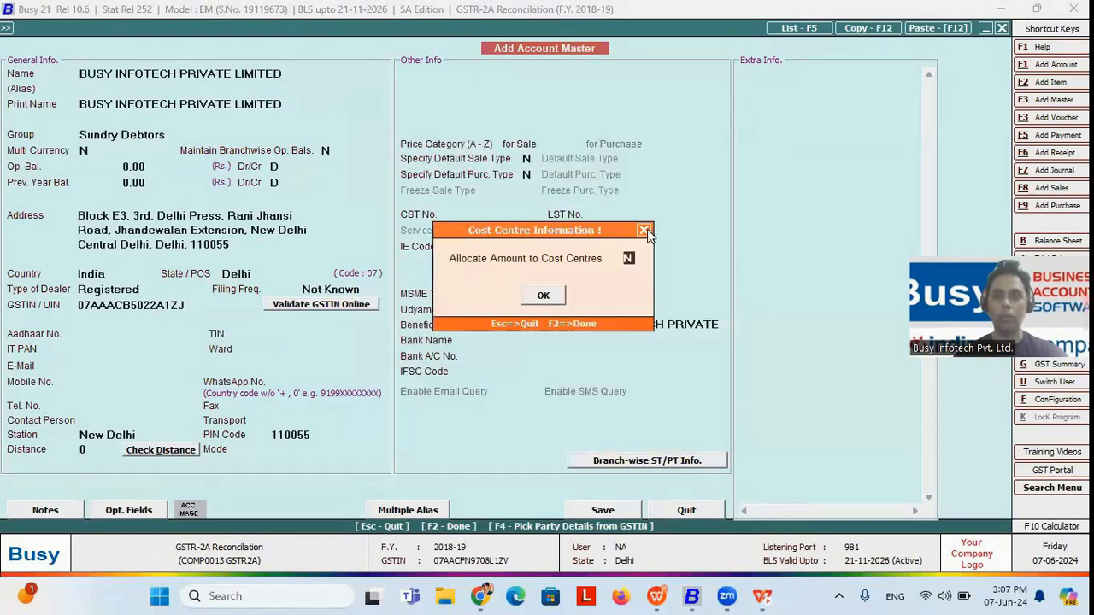
click(647, 229)
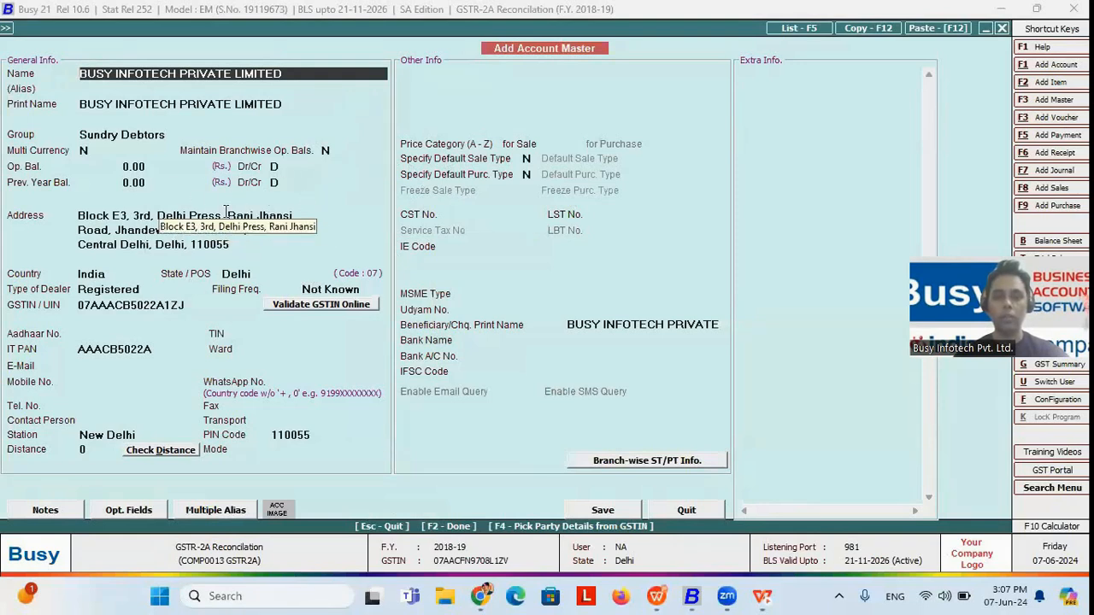
click(686, 510)
key(alt+Tab)
key(alt+Tab)
key(Right)
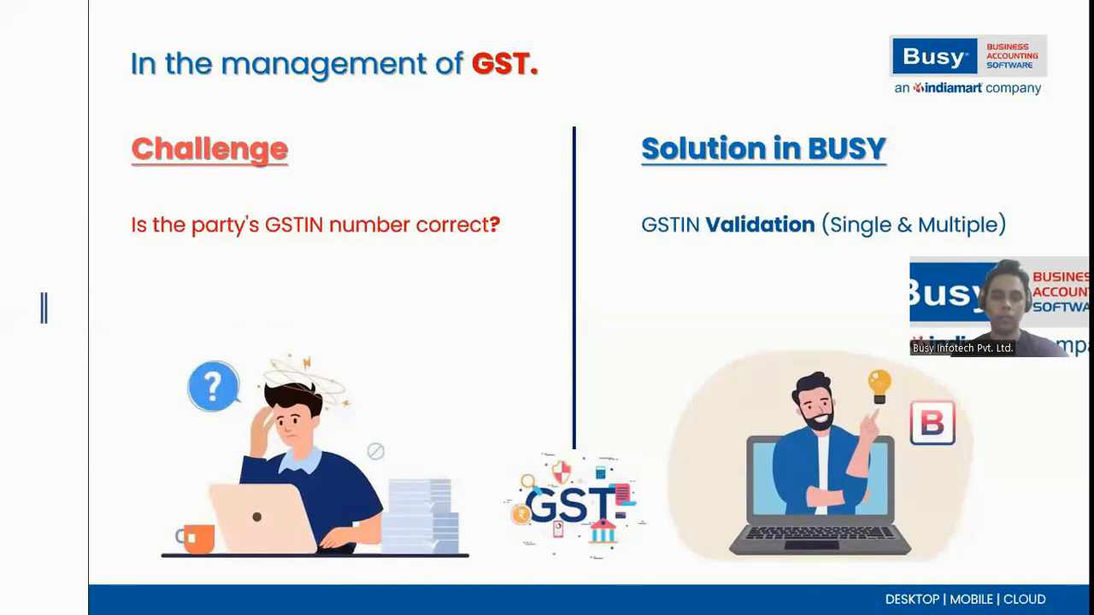
Step: Switch back to Busy and open the Validate GSTIN Online utility from the GST miscellaneous utilities
key(alt+Tab)
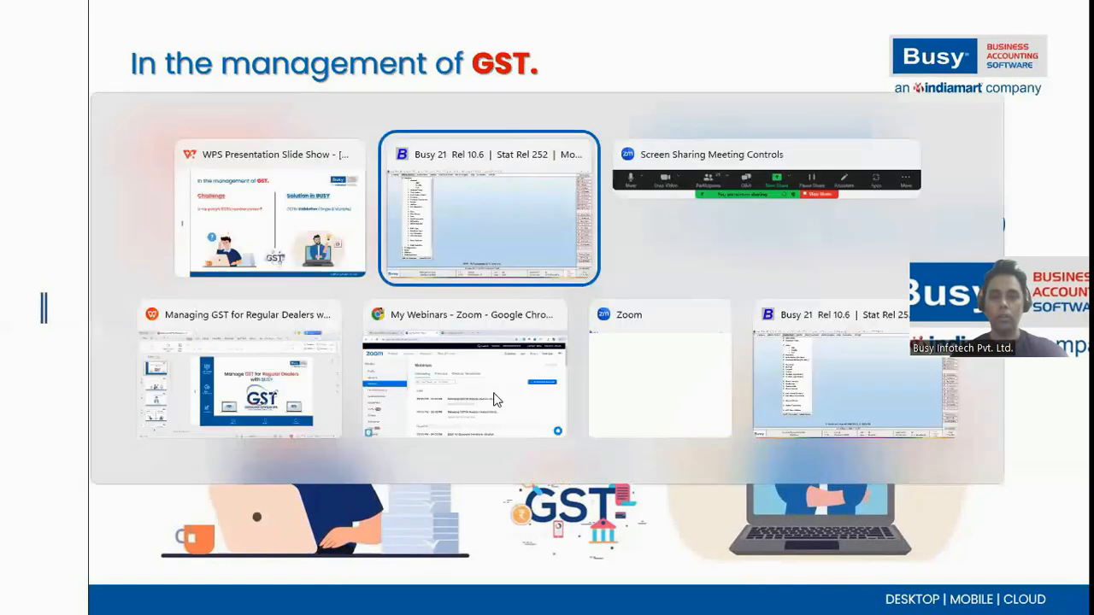
key(Escape)
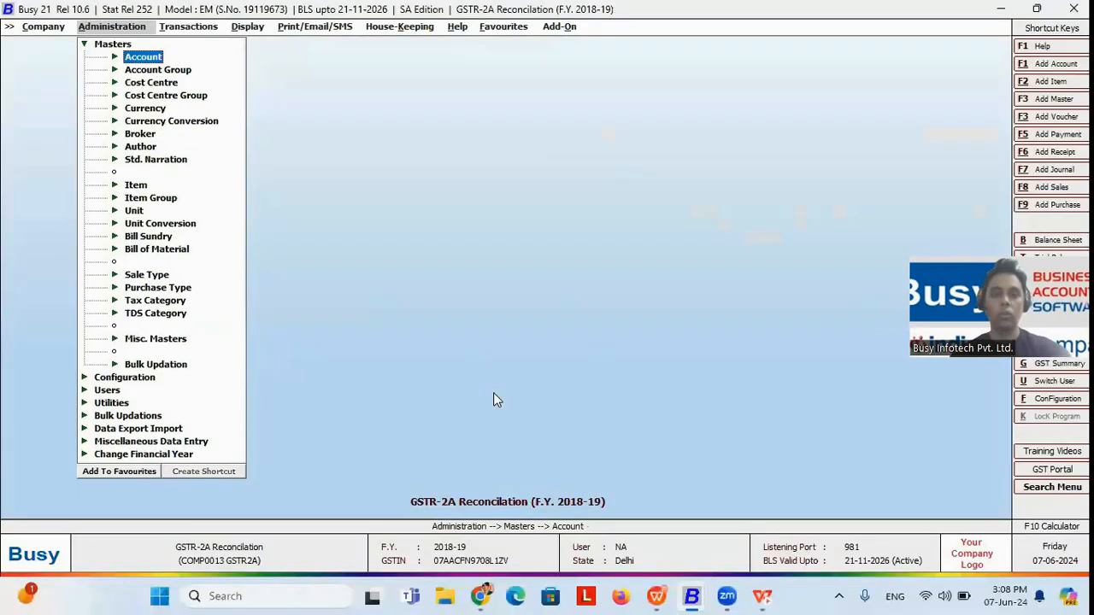
key(Escape)
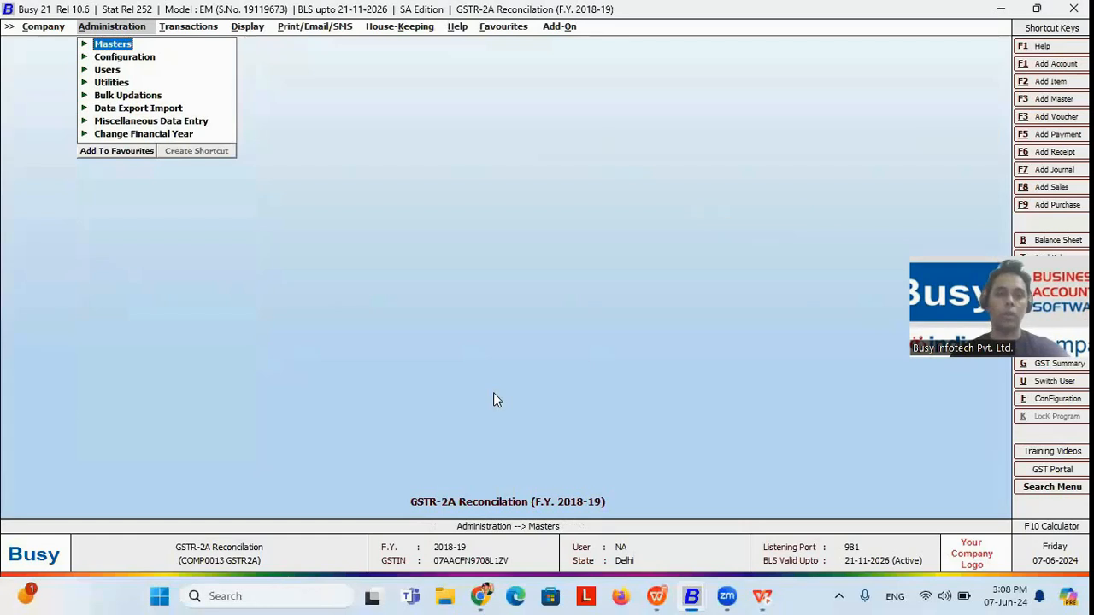
key(Right)
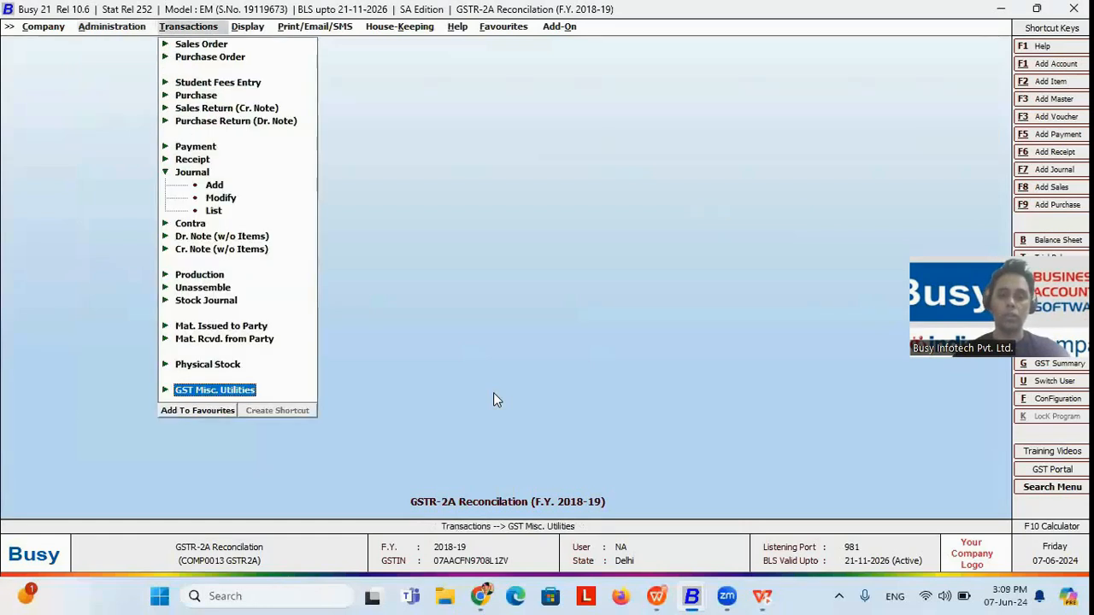
key(Right)
key(Down)
key(Down)
key(Down)
key(Down)
key(Down)
key(Down)
key(Down)
key(Down)
key(Down)
key(Down)
key(Down)
key(Up)
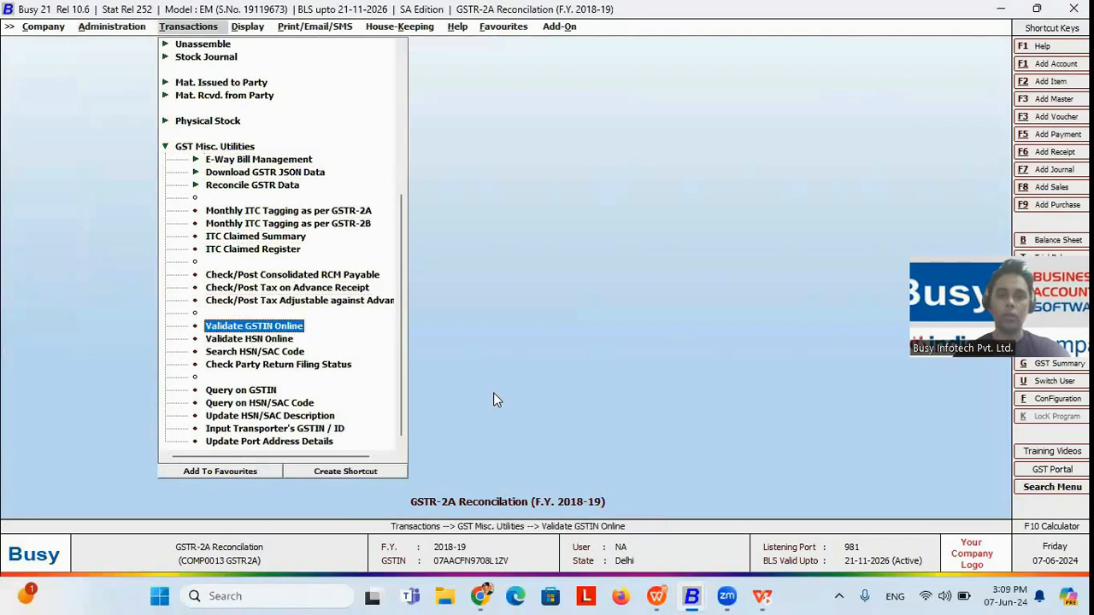
key(Return)
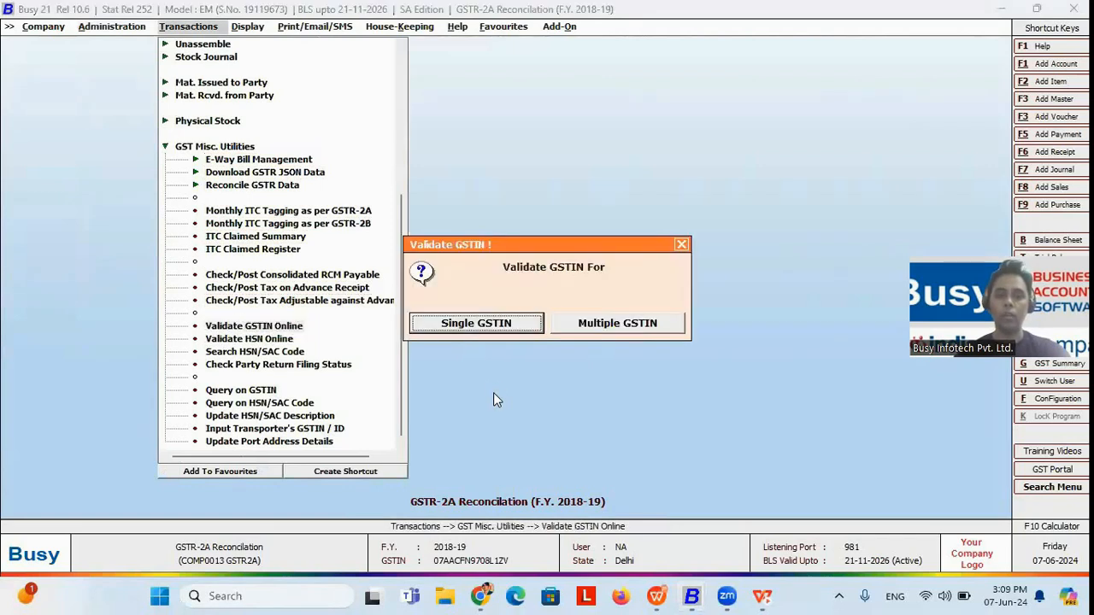
Step: Choose validation of multiple GSTINs and load the account master data for all accounts with Show GSTIN set to All
key(Right)
key(Left)
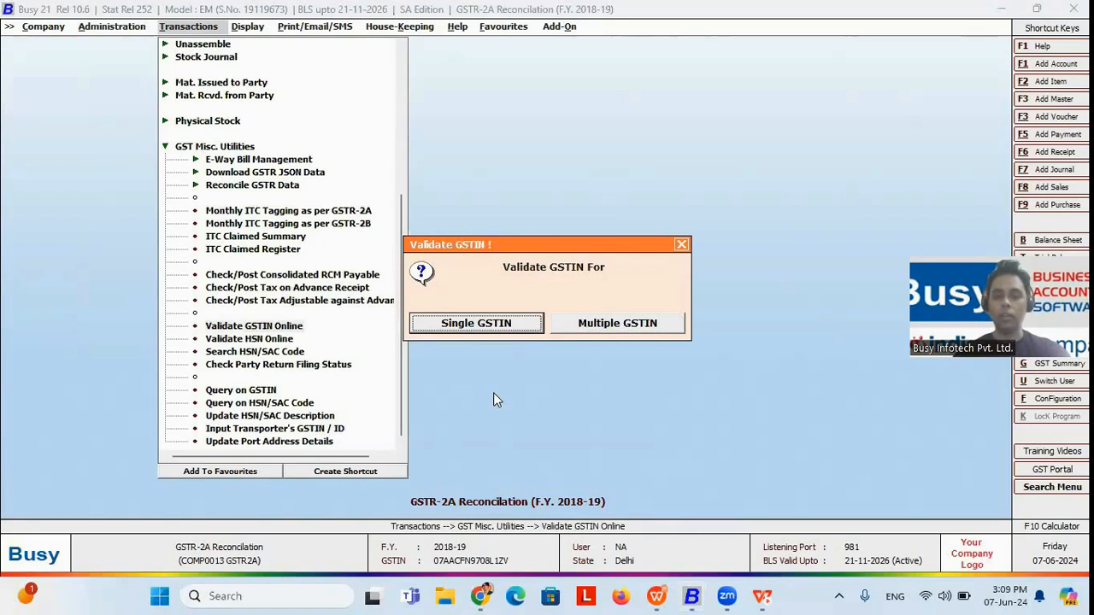
key(Right)
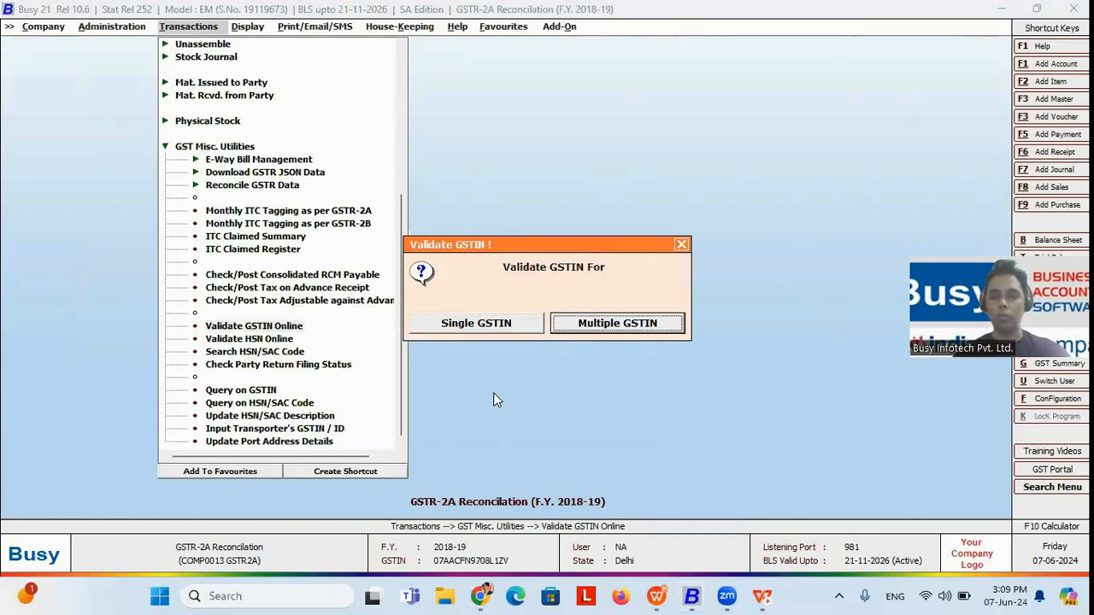
key(Return)
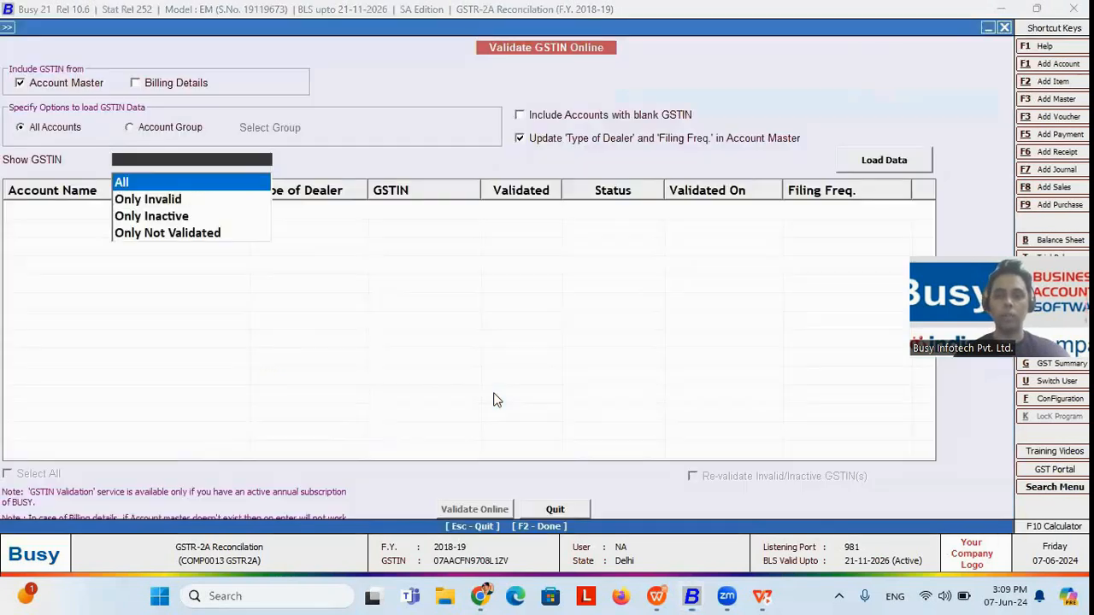
key(Return)
key(Return)
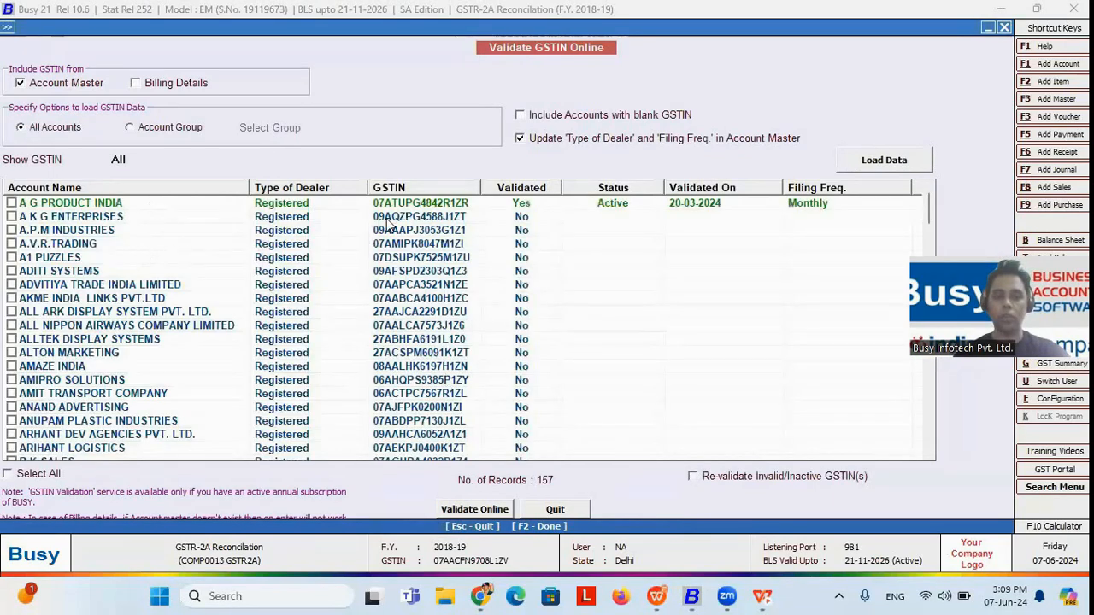
Step: Start online GSTIN validation for all loaded accounts and abort the running operation
click(44, 479)
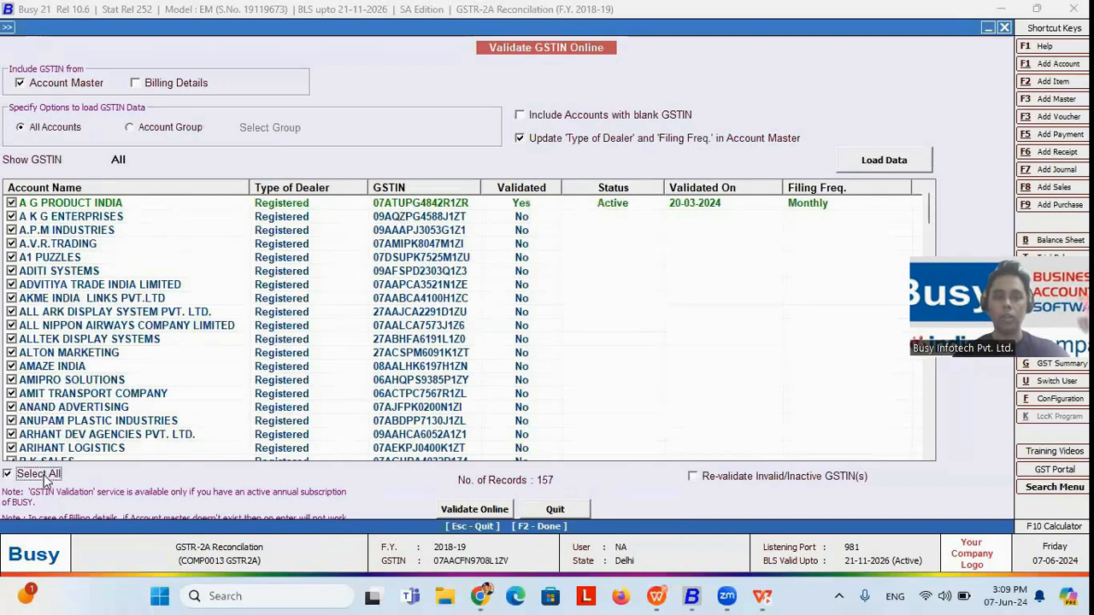
click(453, 511)
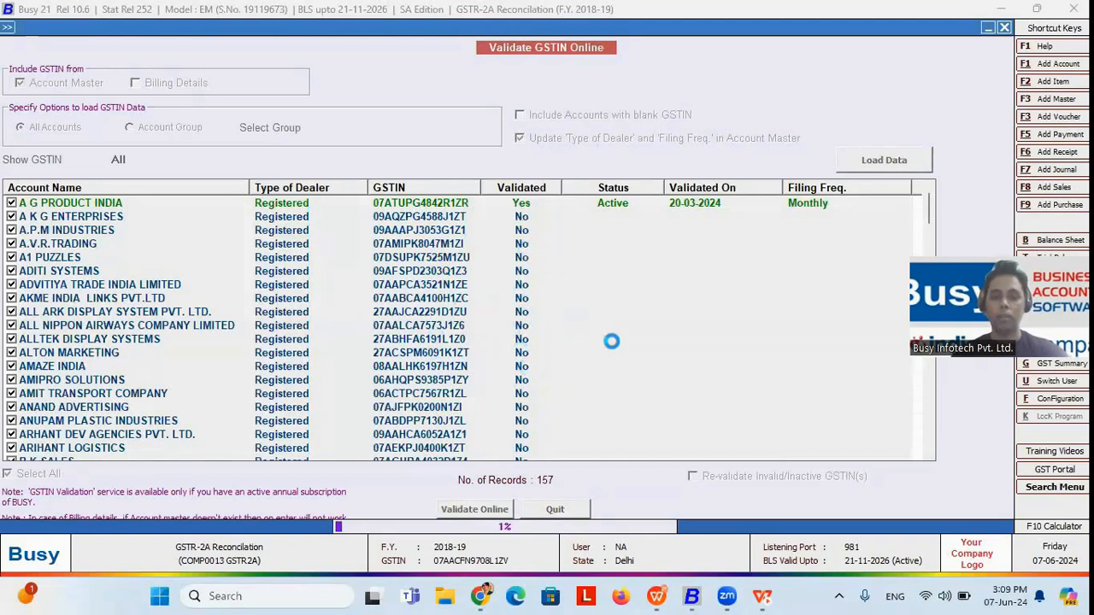
key(Escape)
click(581, 334)
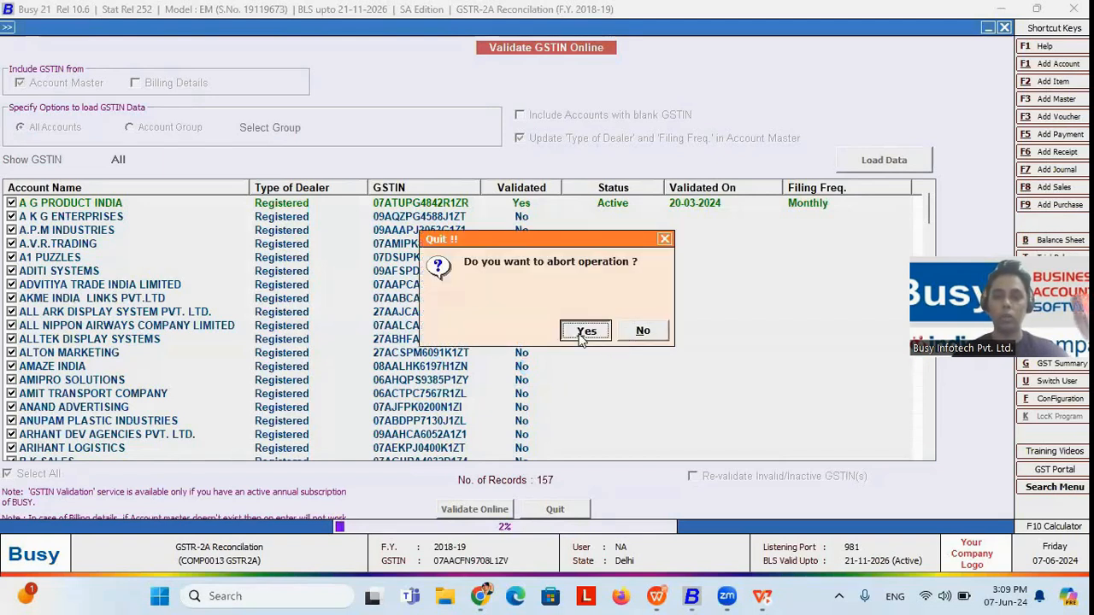
key(alt+Tab)
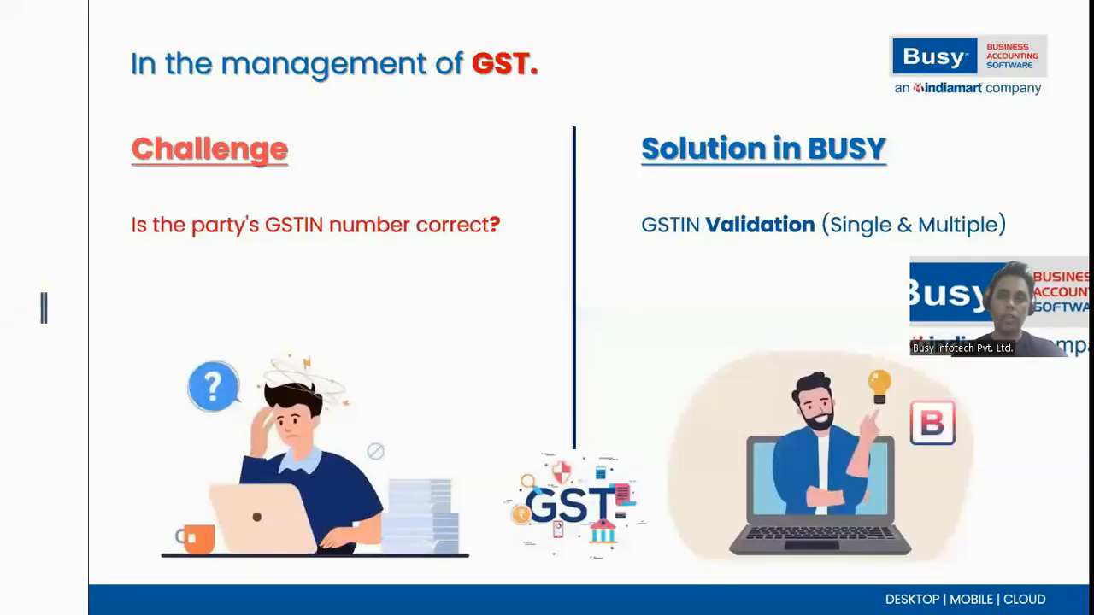
key(Right)
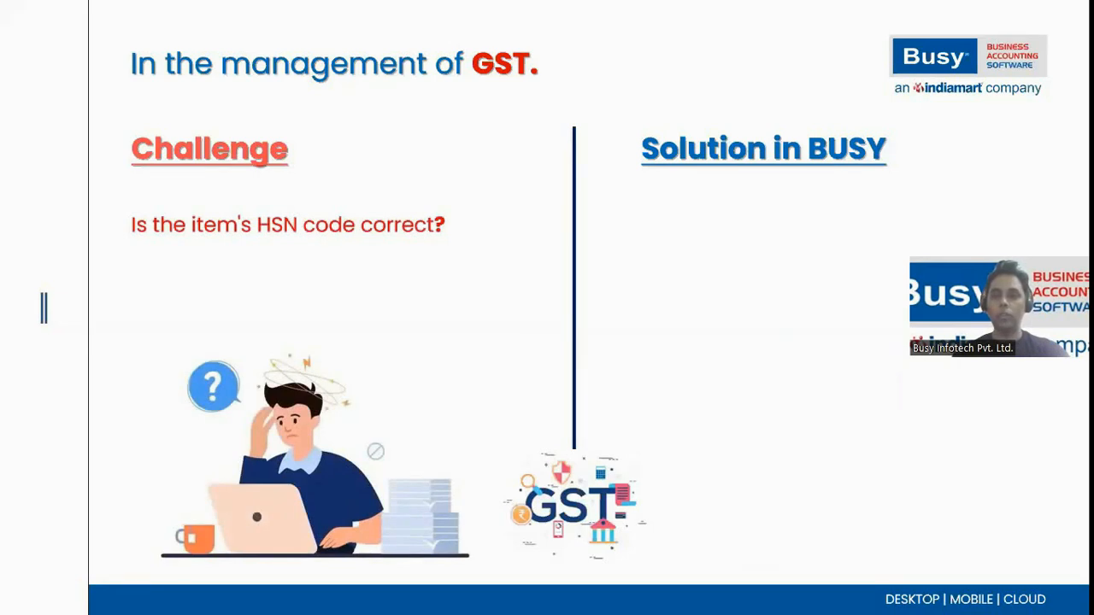
key(Right)
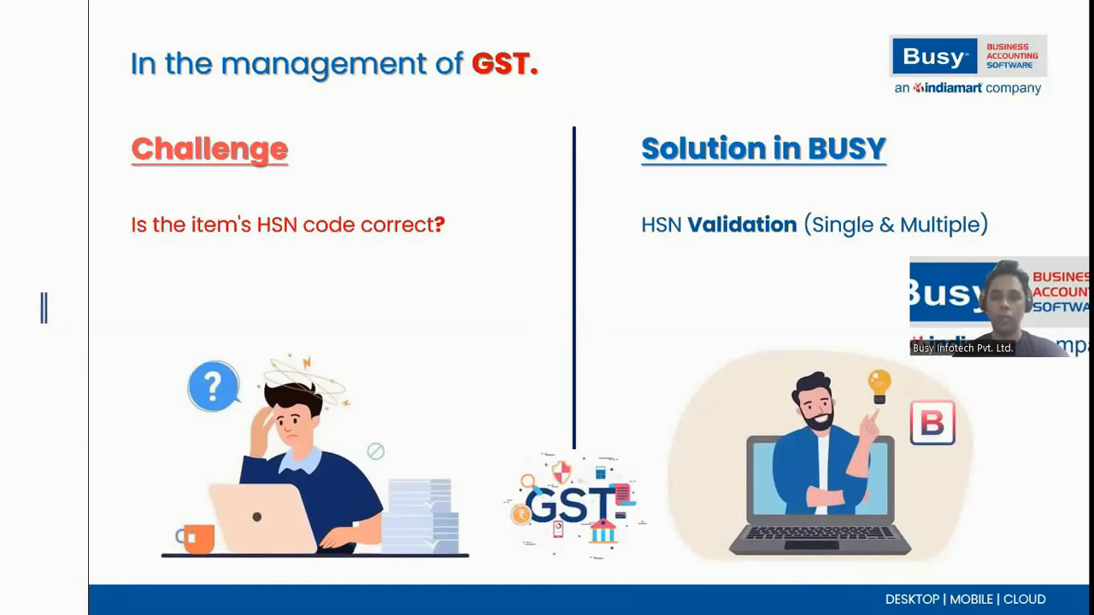
Step: Switch back to Busy and open the Validate HSN Online utility for multiple HSN codes
key(alt+Tab)
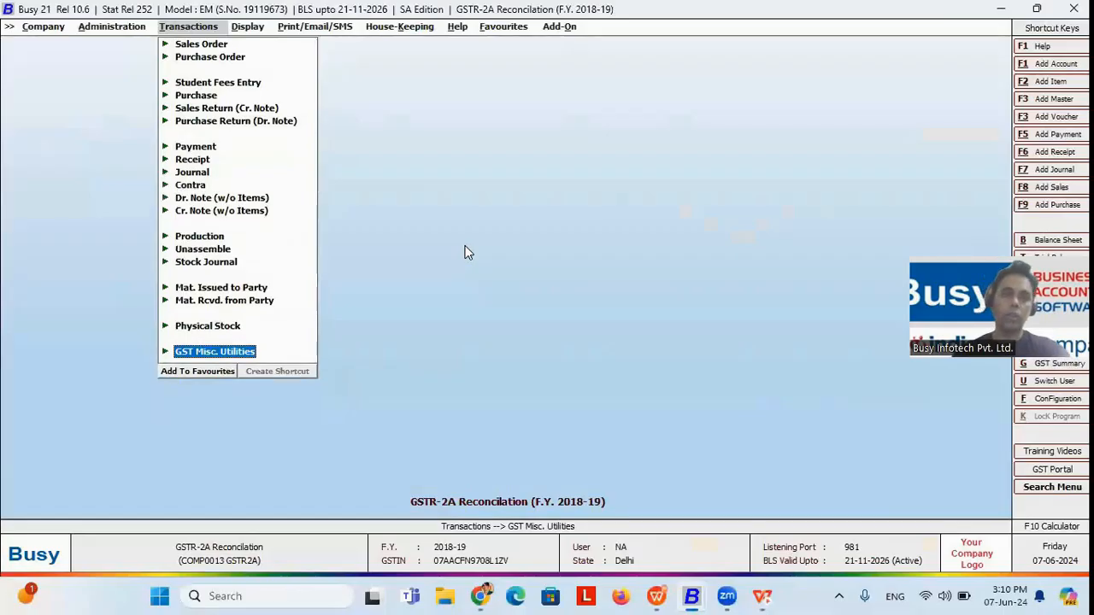
key(Return)
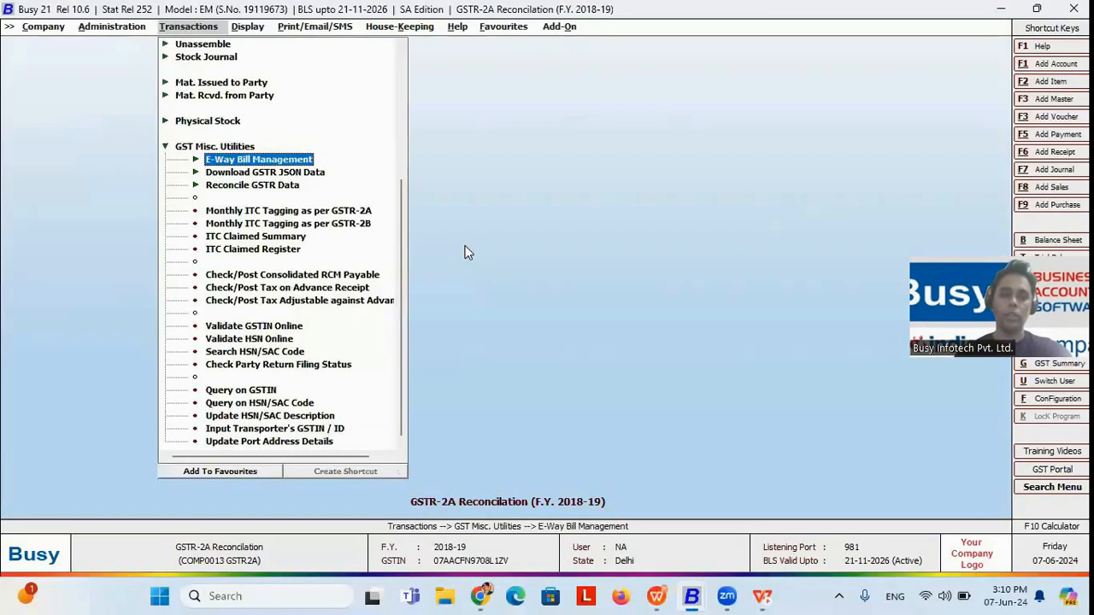
key(Down)
key(Down)
key(Down)
key(Down)
key(Down)
key(Down)
key(Down)
key(Down)
key(Down)
key(Down)
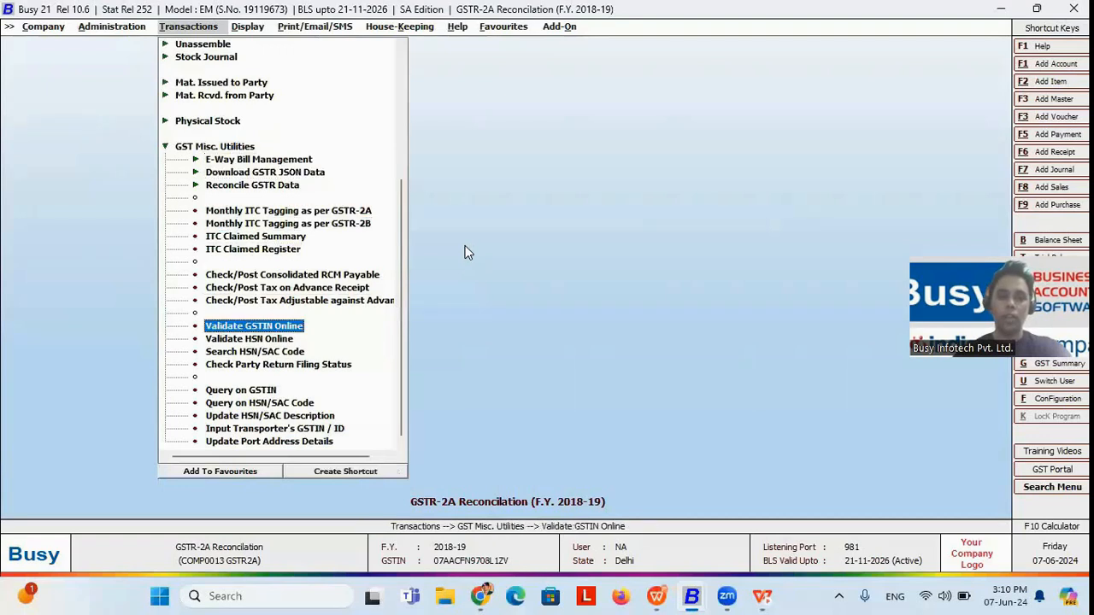
key(Down)
key(Return)
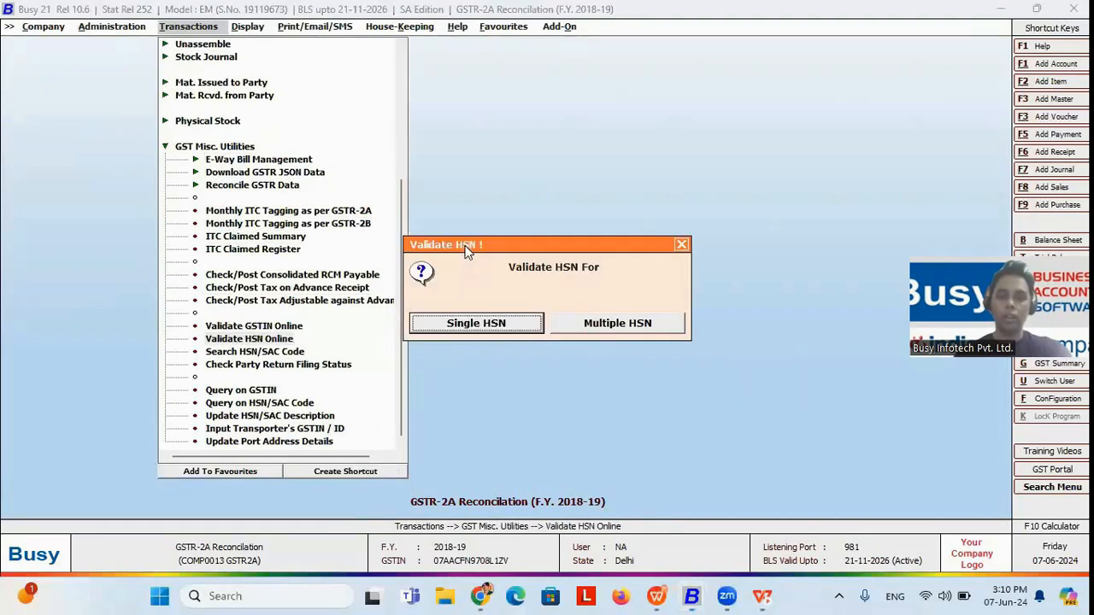
click(623, 326)
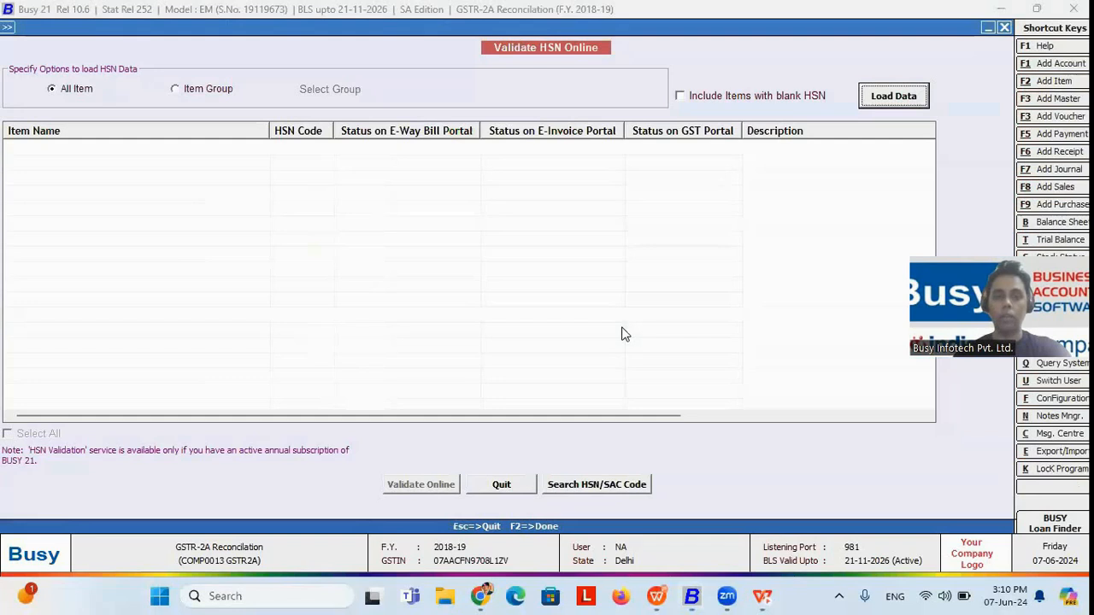
Step: Load the HSN data for all items, including items with blank HSN
click(207, 91)
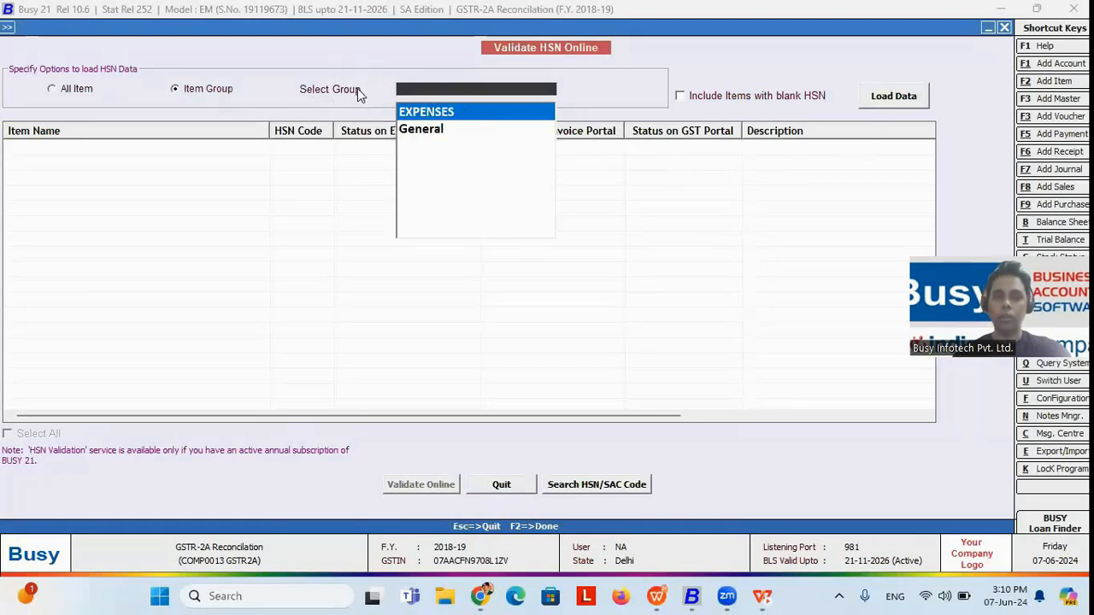
click(78, 88)
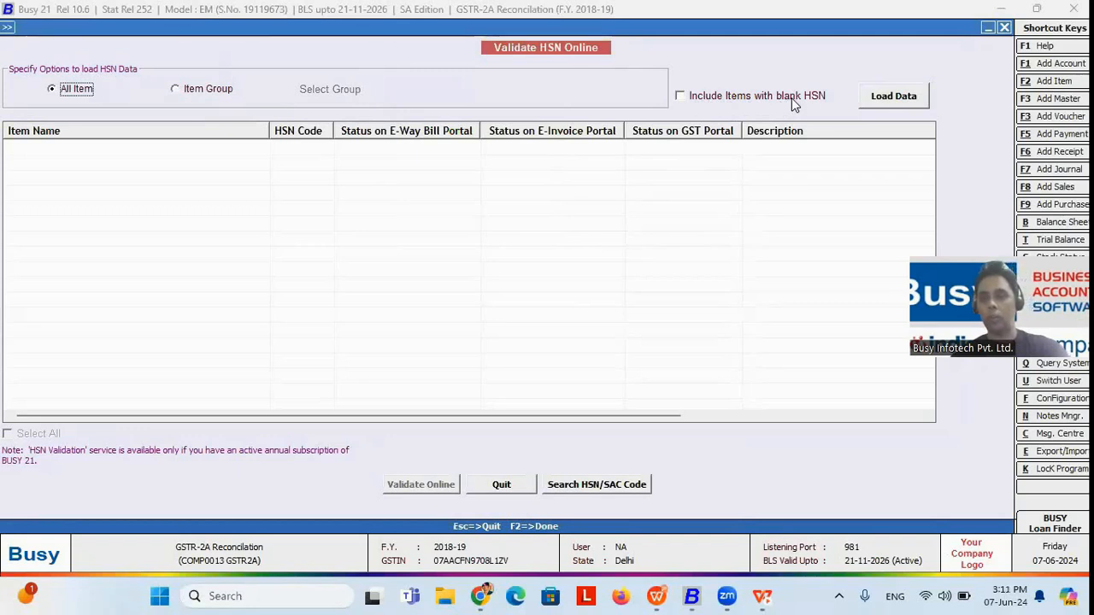
key(Tab)
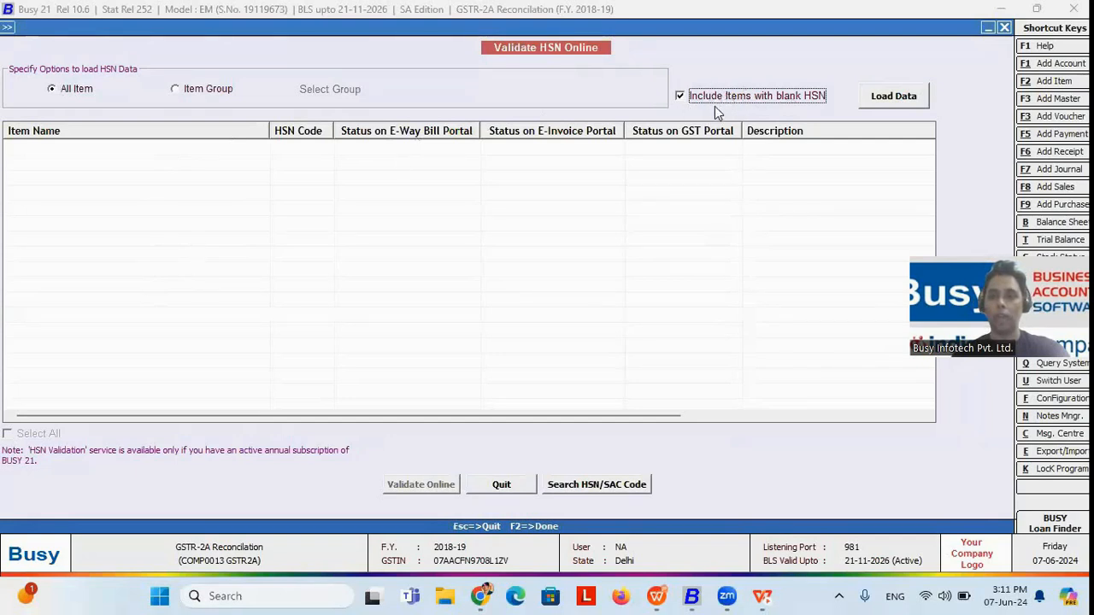
click(893, 97)
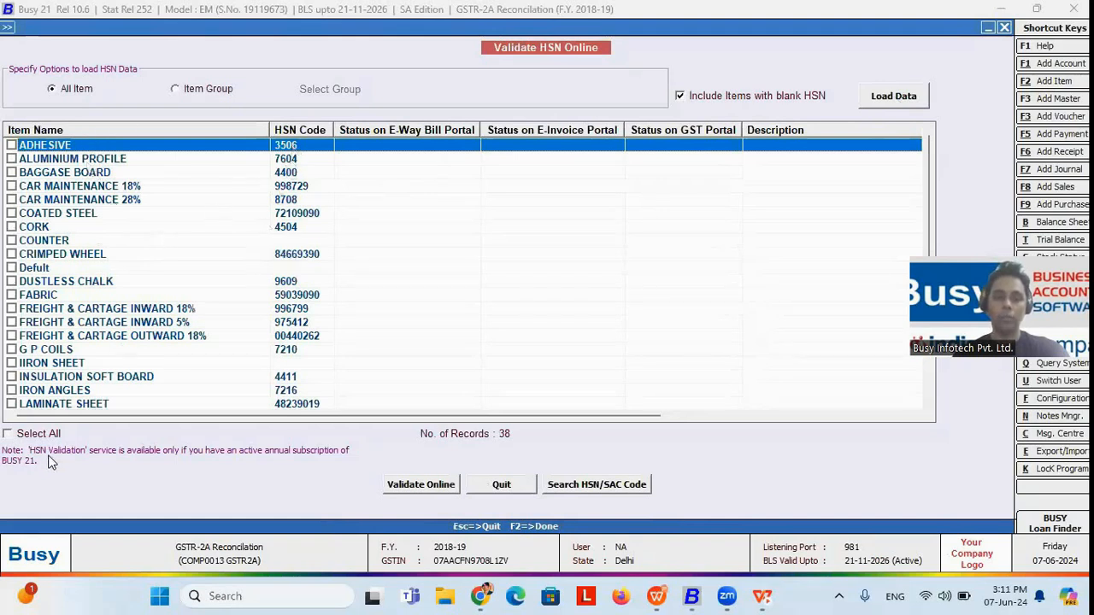
Step: Select all loaded items and validate their HSN codes online
click(33, 434)
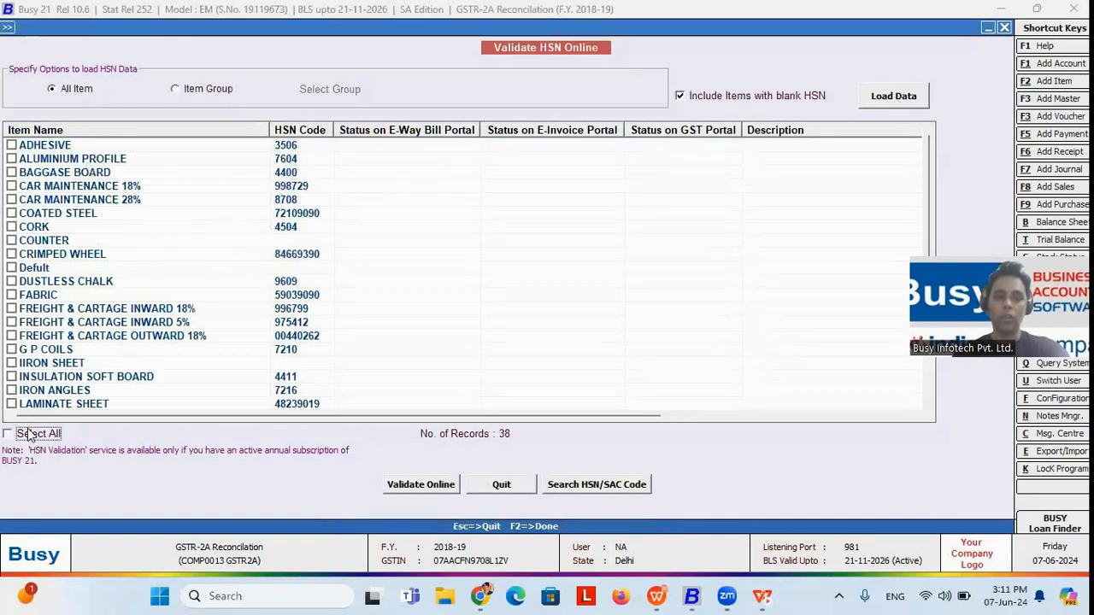
click(423, 486)
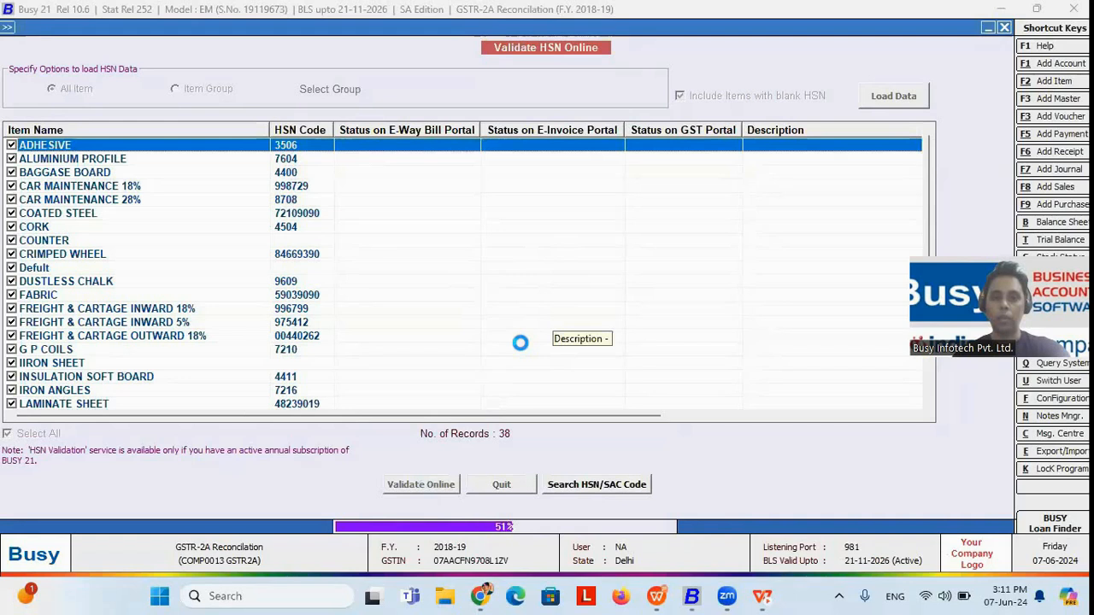
key(Return)
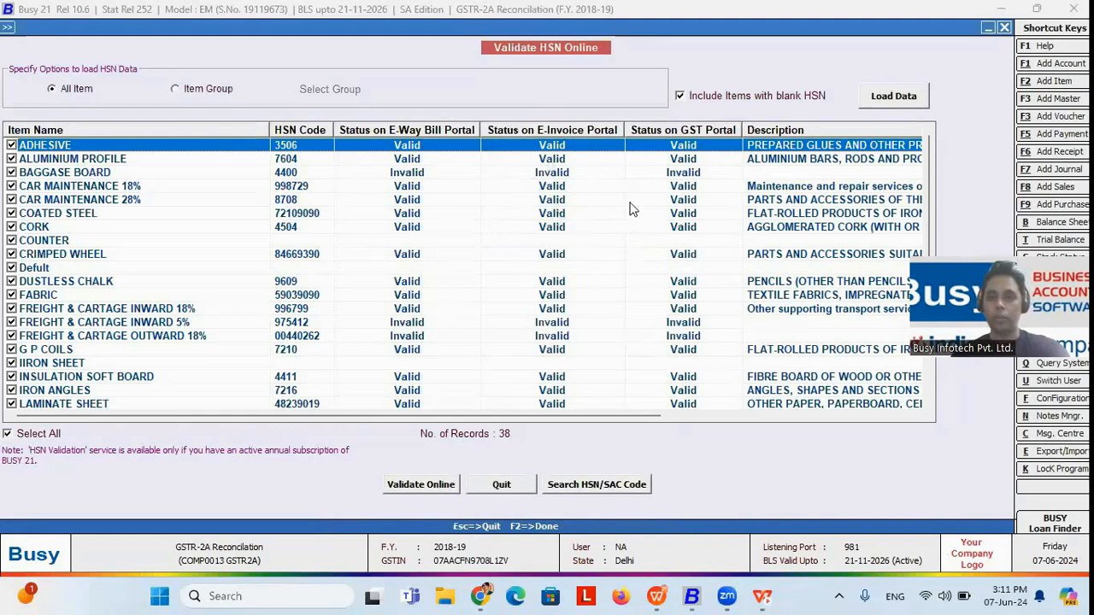
Step: Review the HSN descriptions, close the Validate HSN Online utility and switch to the presentation slide on GST billing
drag(423, 416, 481, 385)
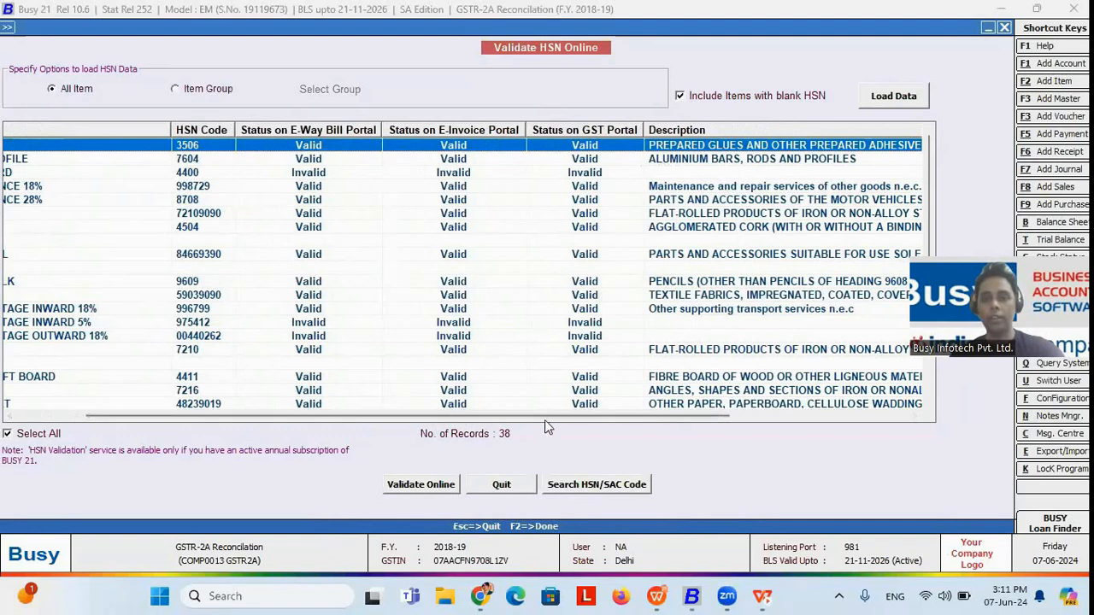
drag(551, 417, 459, 433)
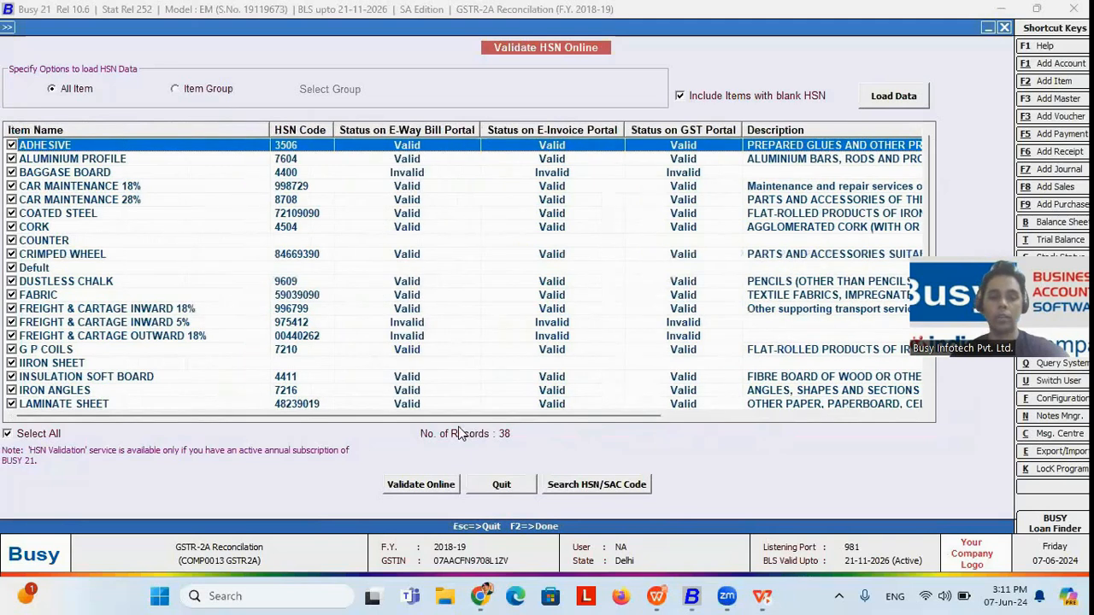
key(Escape)
key(Return)
key(alt+Tab)
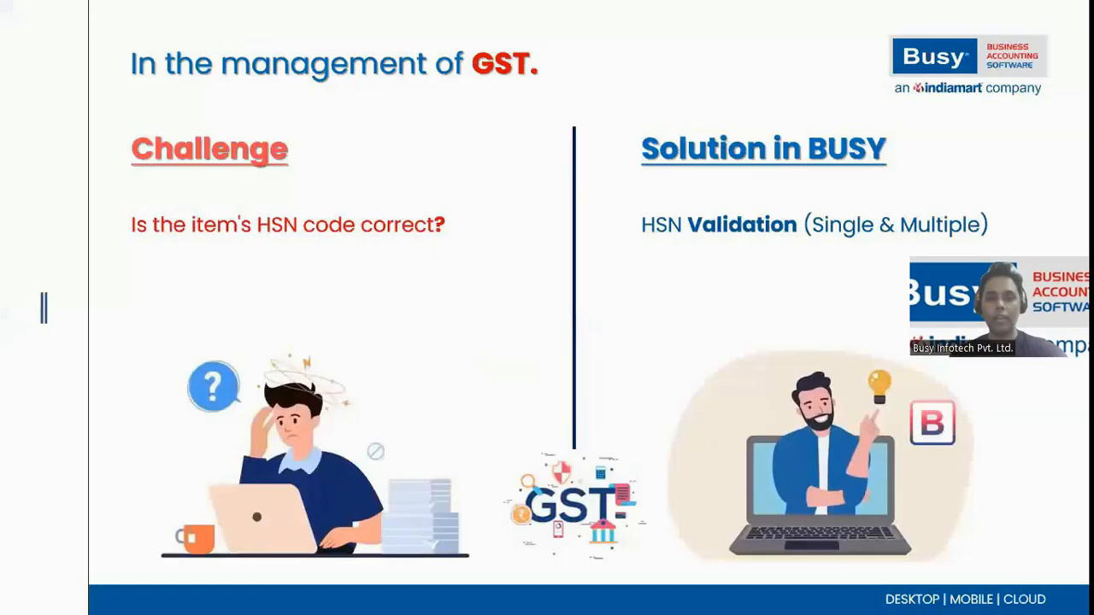
key(Right)
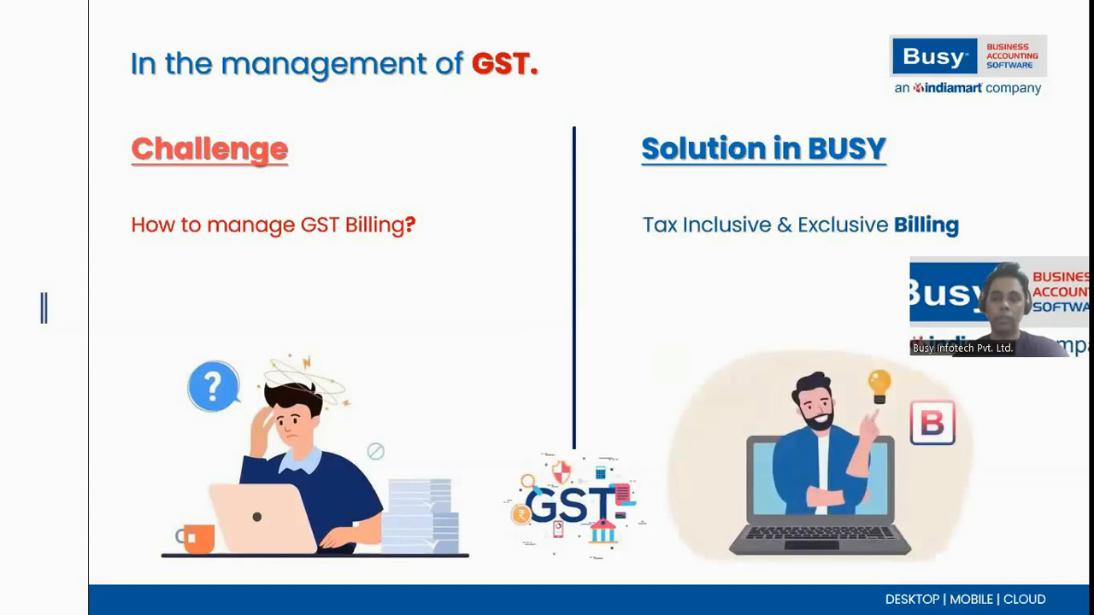
Step: Switch to Busy with the E-Invoice & E-way bill Sand Box company and start a new sales voucher in Standard entry mode
key(alt+Tab)
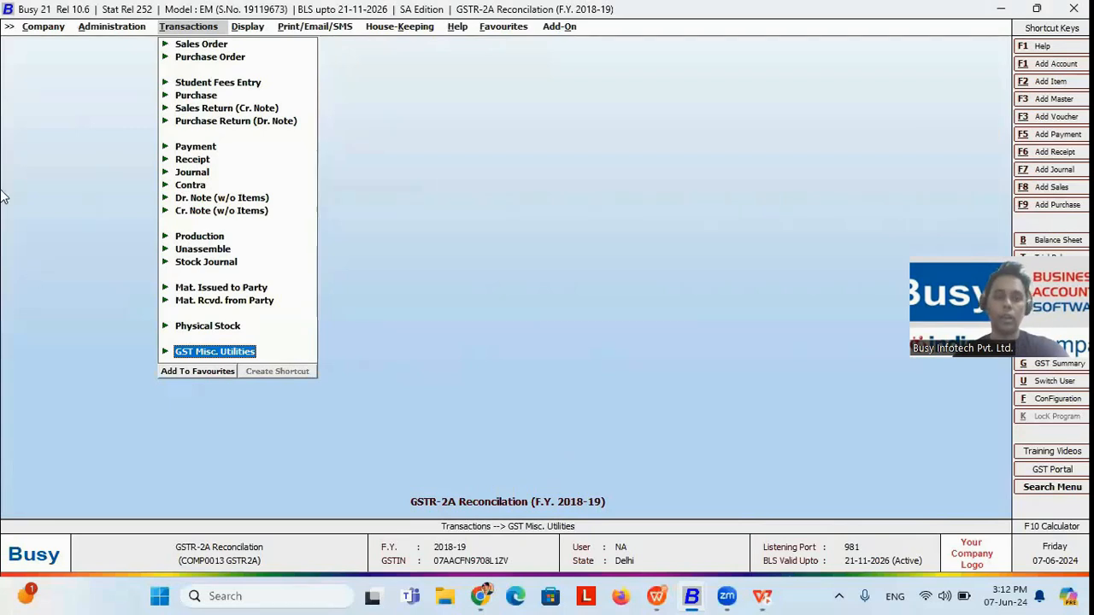
key(alt+Tab)
key(alt+Tab)
key(alt+Tab)
key(Up)
key(Return)
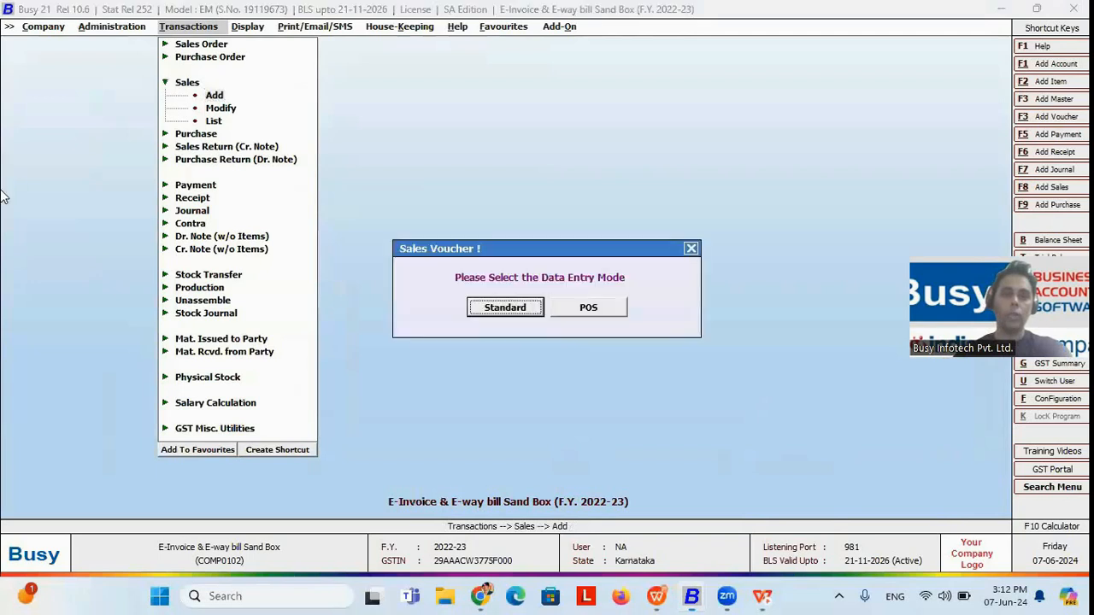
key(Return)
key(Return)
Step: Fill the voucher header with series Guwhati, date 01-04-2022, voucher number 121, type Direct and sale type L/GST-TaxIncl
key(Return)
text(121)
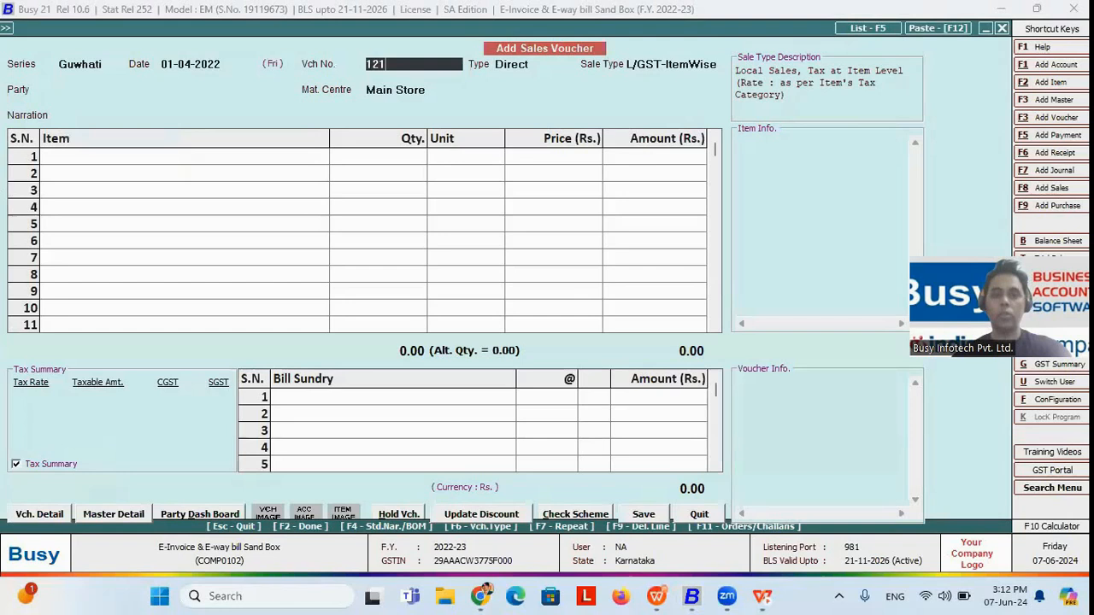
key(Return)
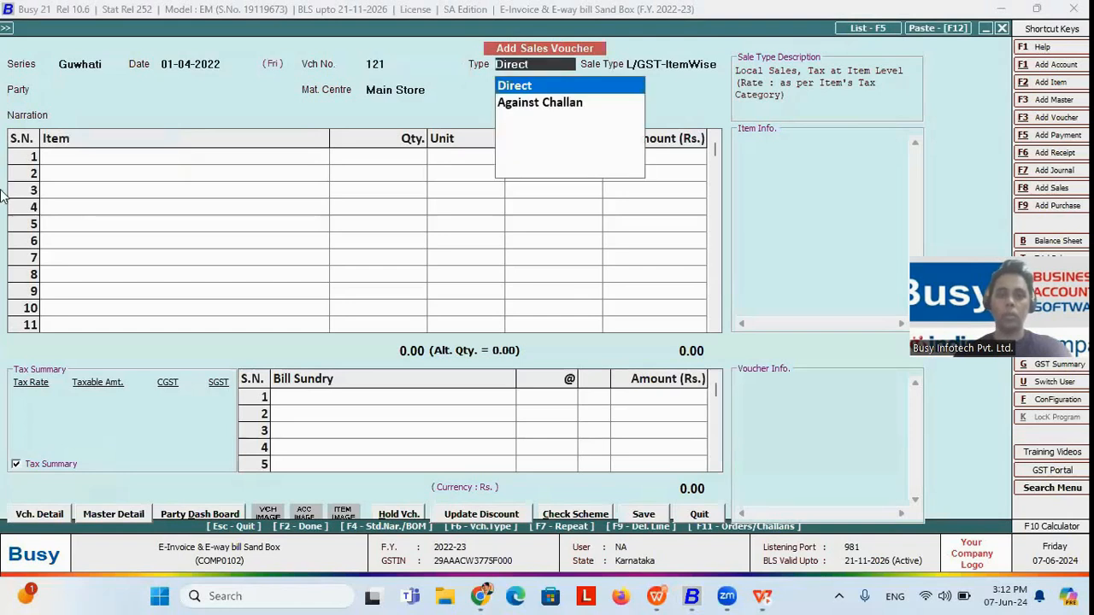
key(Return)
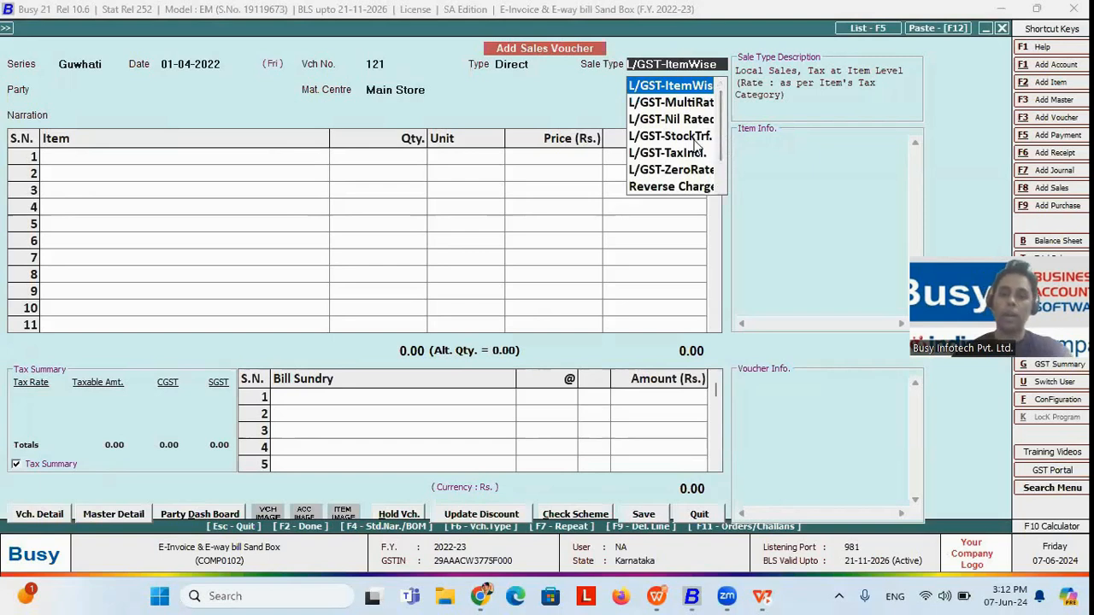
key(Down)
key(Down)
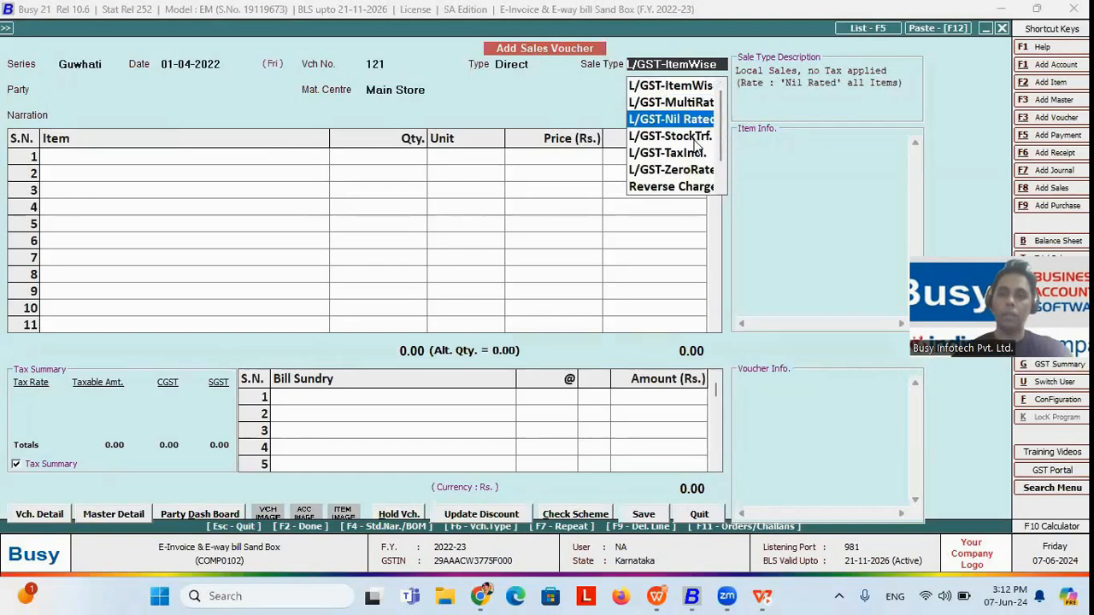
Step: Select Export Party as the voucher's party and accept its billing details with GST report basis As Per Party Master
key(Down)
key(Down)
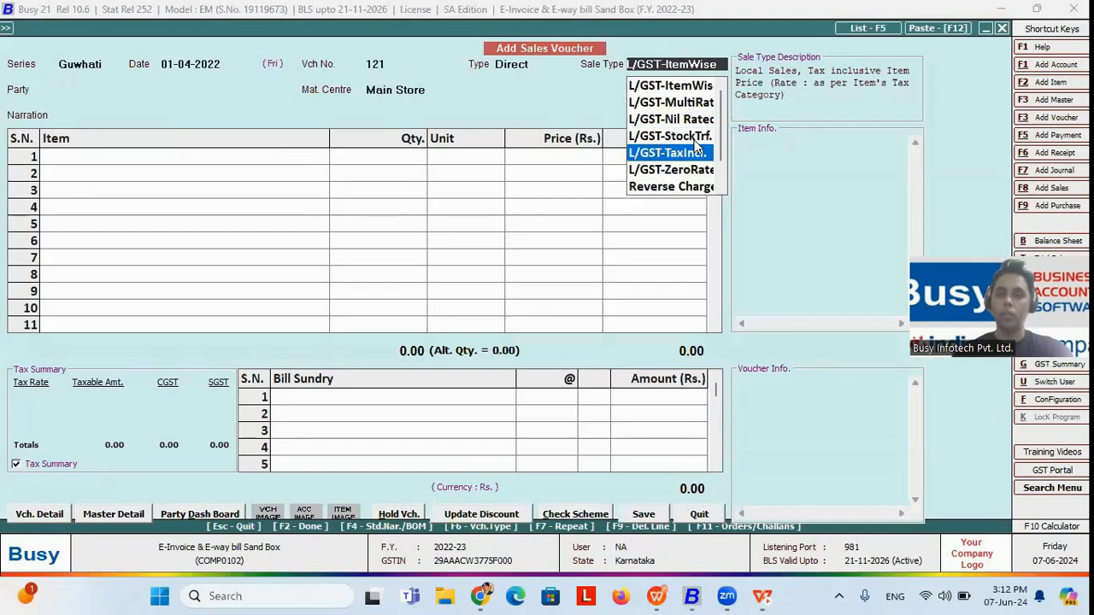
key(Return)
key(Down)
key(Down)
key(Down)
key(Down)
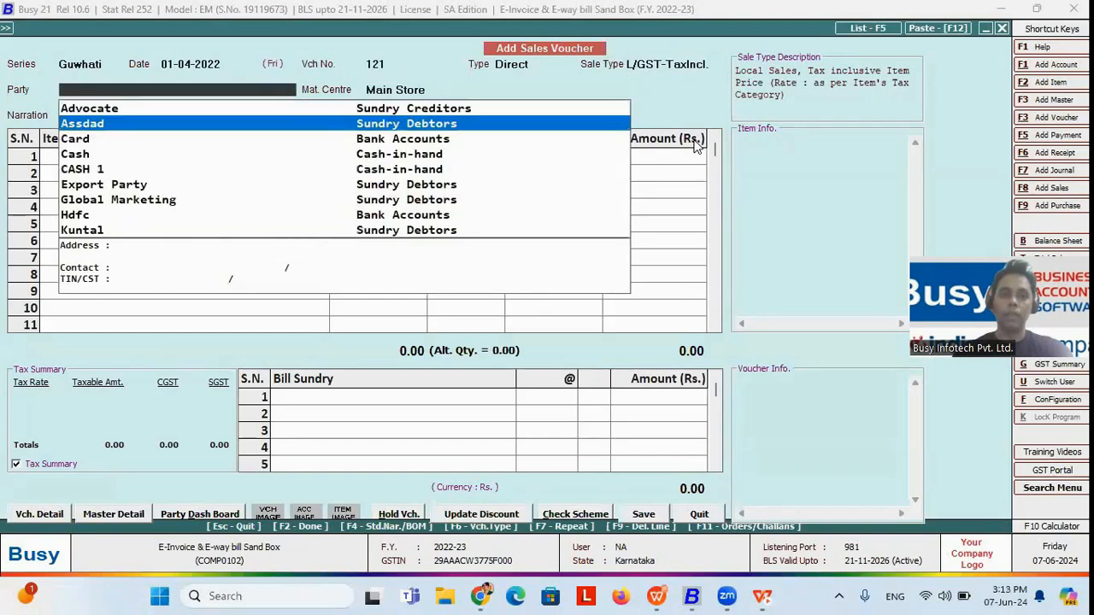
key(Down)
key(Return)
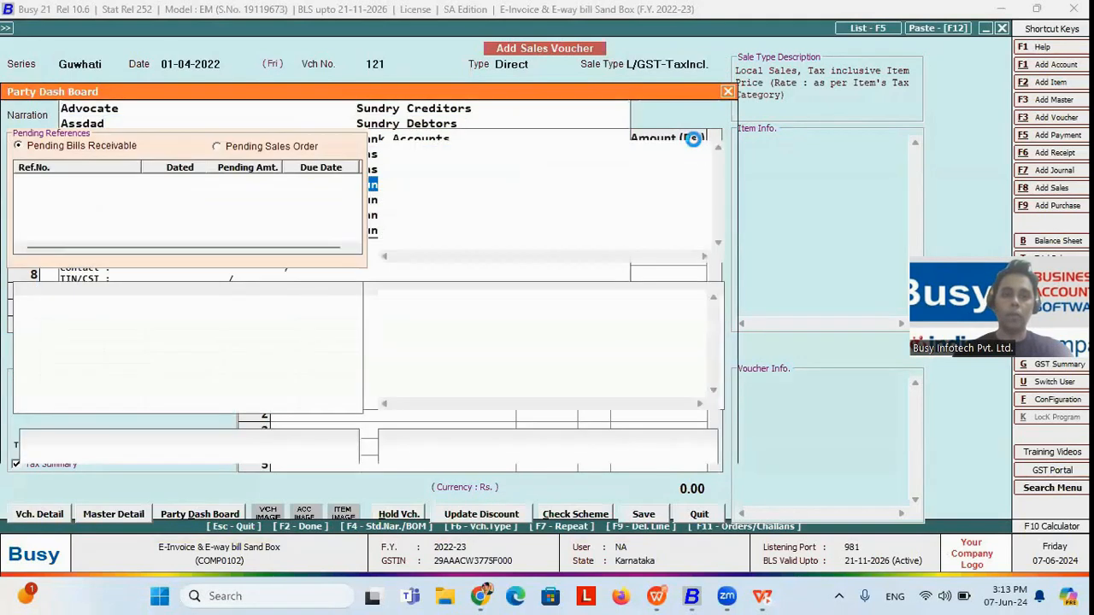
key(Return)
Step: Add one Bagguase Board at a price of 8,000 and accept its tax-inclusive item tax information
key(Return)
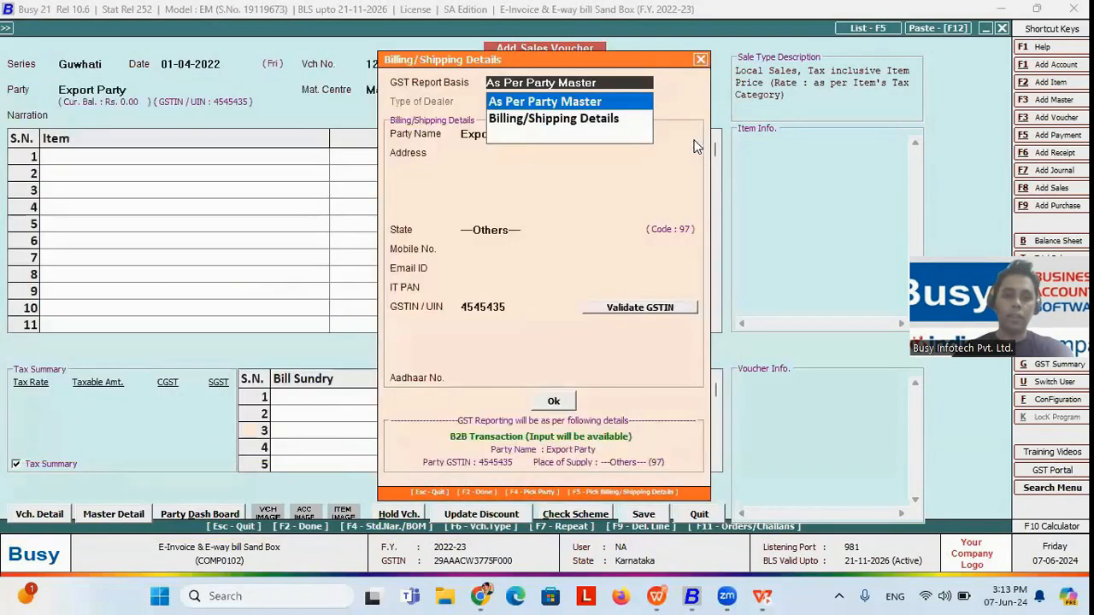
key(F2)
key(Return)
key(Return)
key(F2)
key(Return)
key(Return)
text(1)
key(Return)
key(Return)
text(8,000)
key(Return)
key(Return)
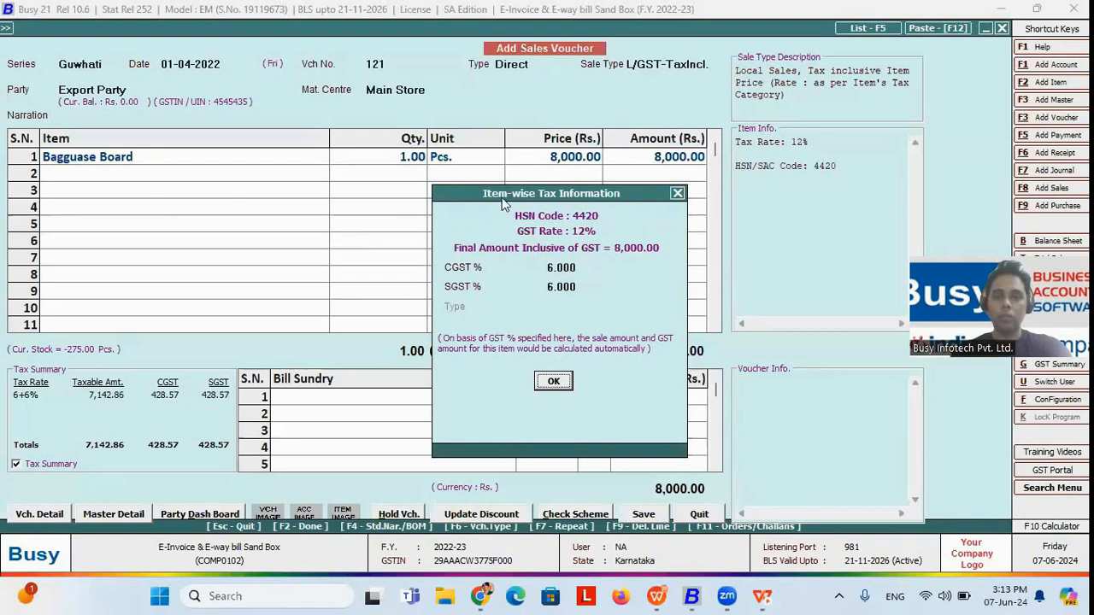
click(553, 381)
click(675, 159)
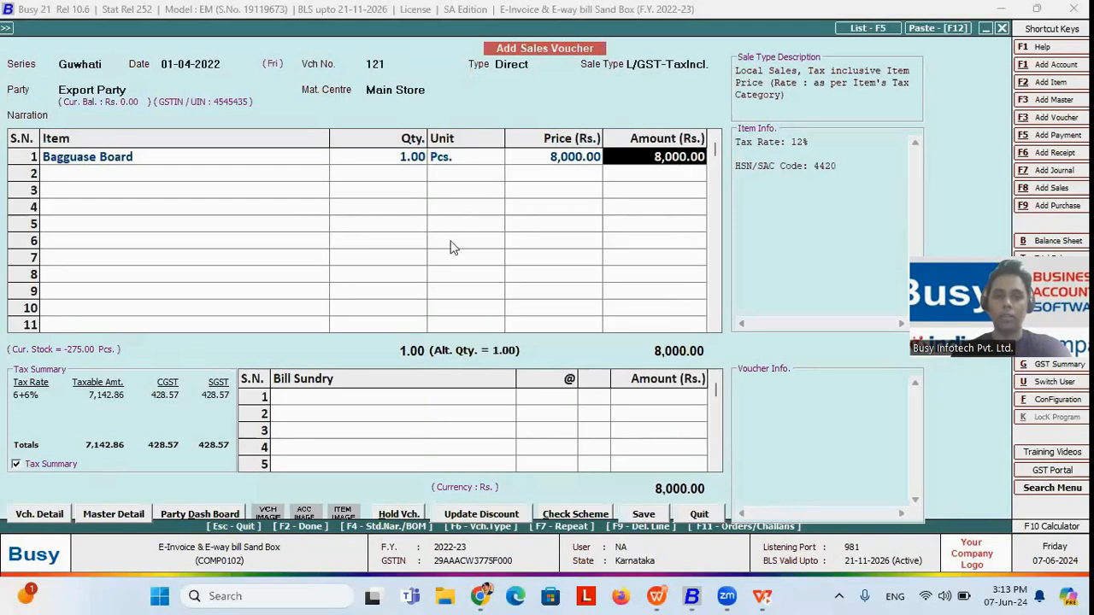
click(38, 465)
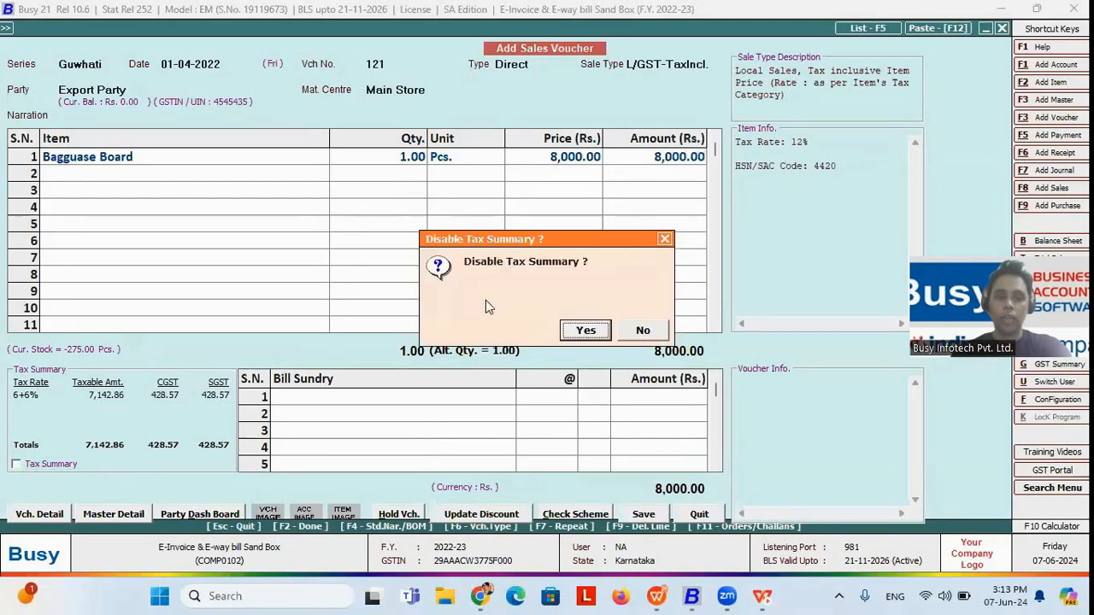
click(641, 331)
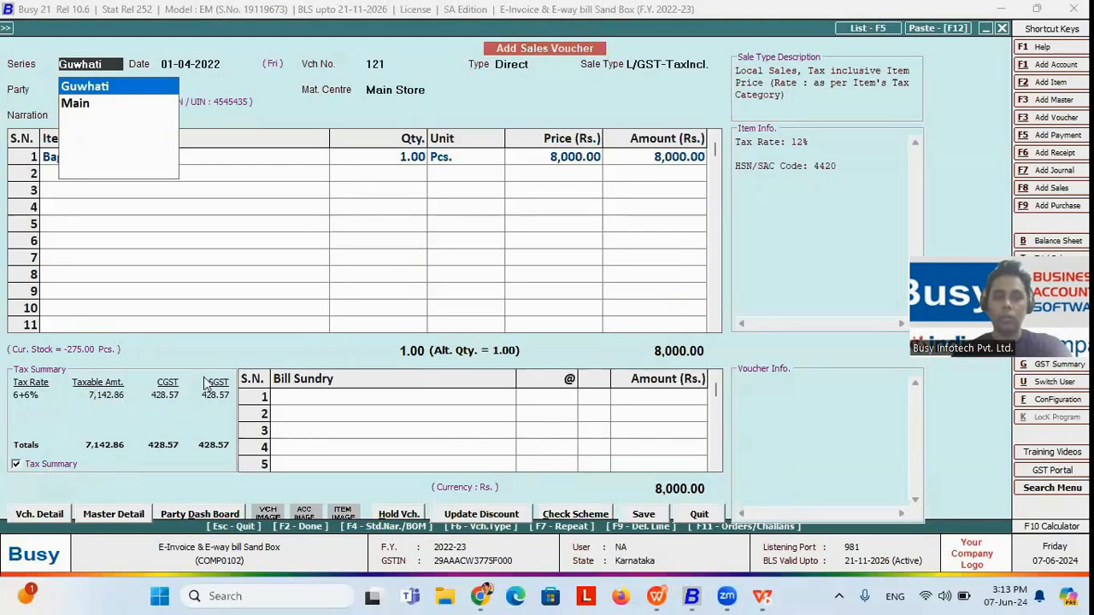
Step: Change the voucher's sale type to L/GST-ItemWise
click(663, 77)
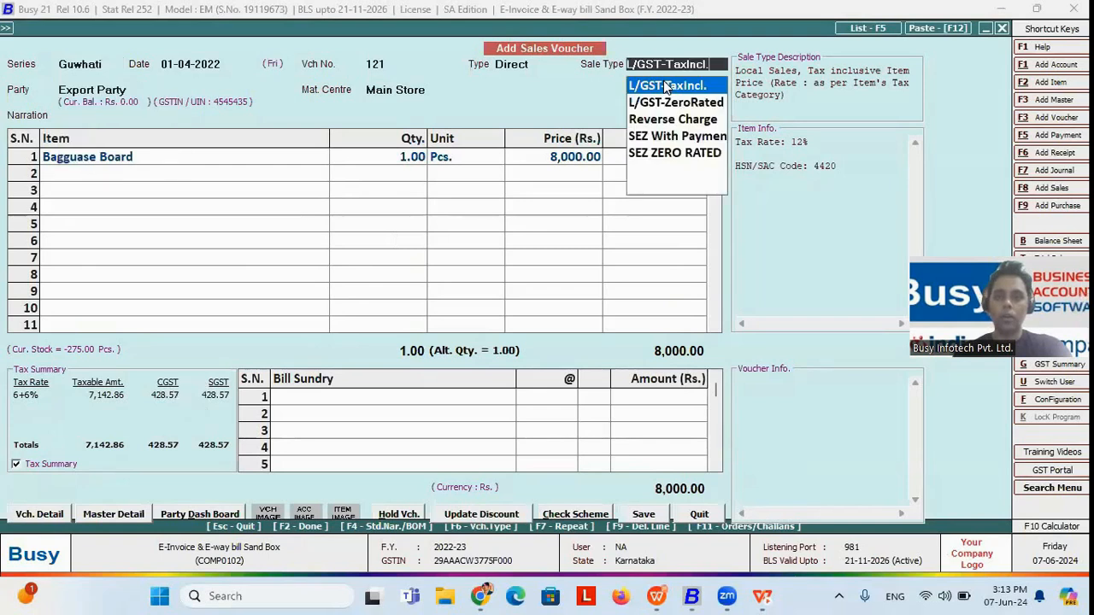
key(Up)
key(Up)
key(Up)
key(Up)
key(Up)
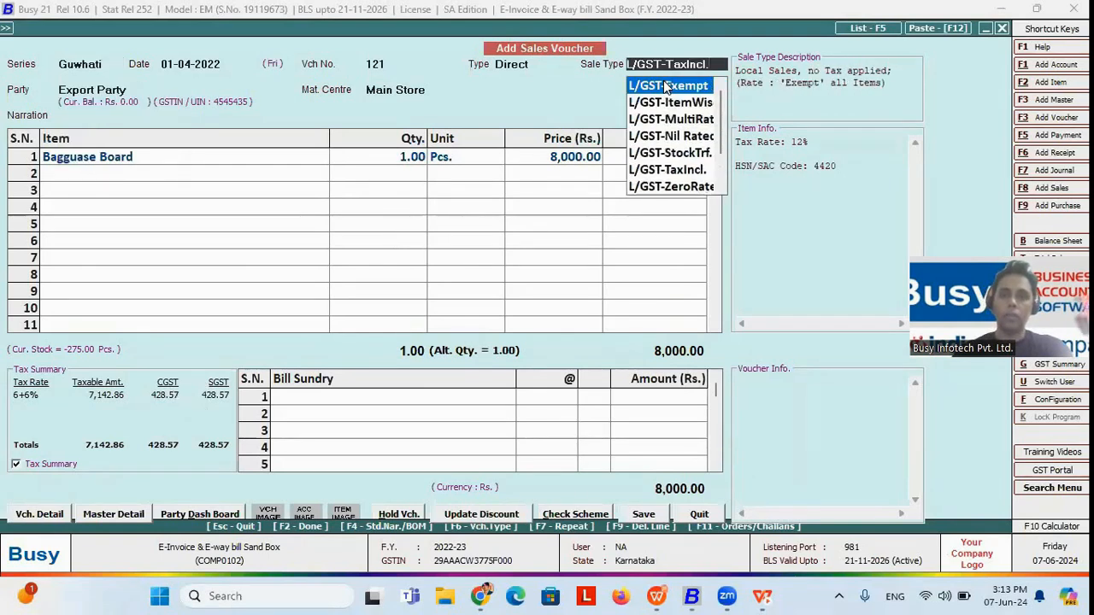
key(Down)
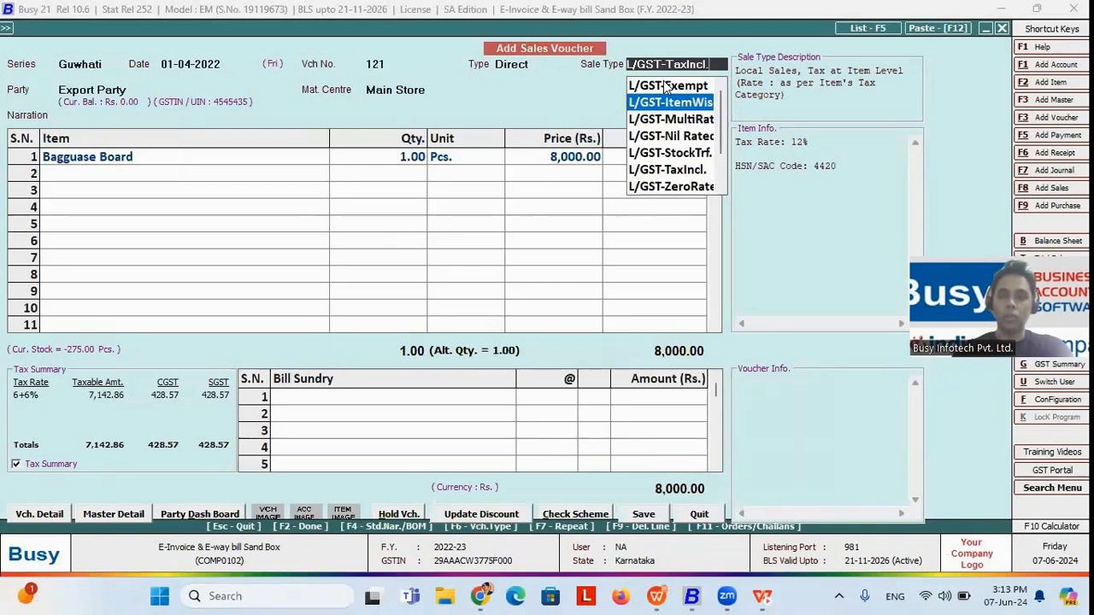
key(Return)
Step: Go through the Bagguase Board line and review its item-wise GST details and line amount
click(288, 157)
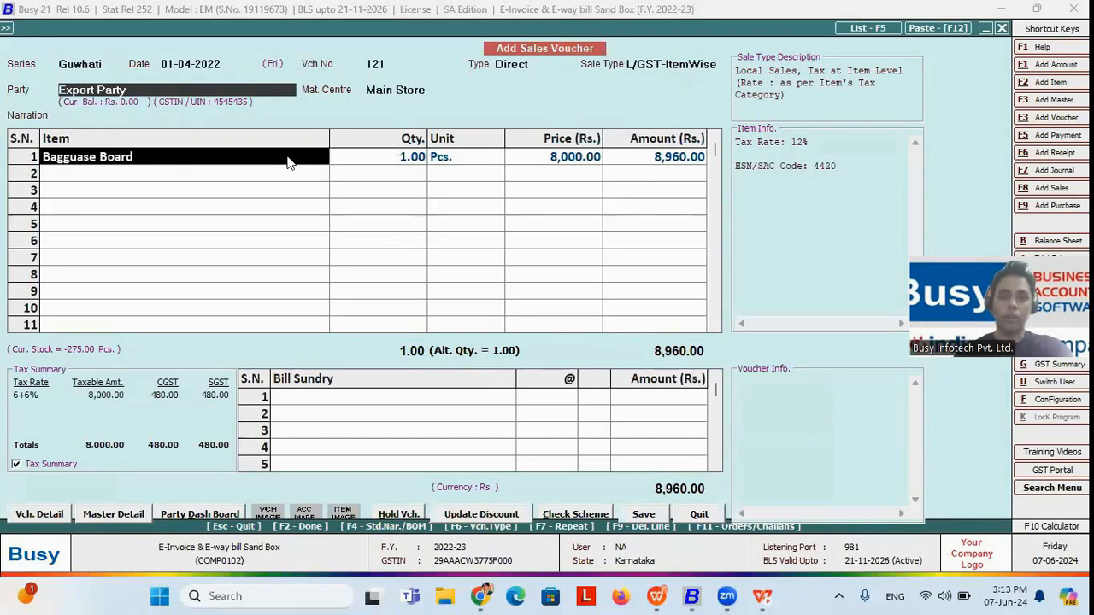
key(Return)
key(Left)
key(Return)
key(Return)
key(Return)
key(Return)
key(Return)
key(Return)
key(Return)
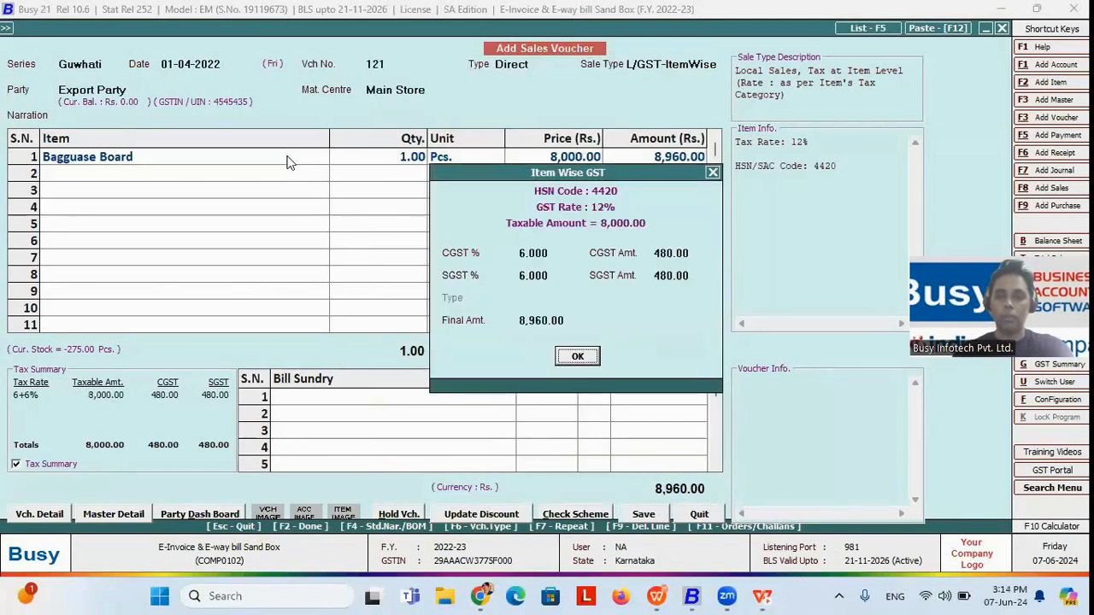
key(Return)
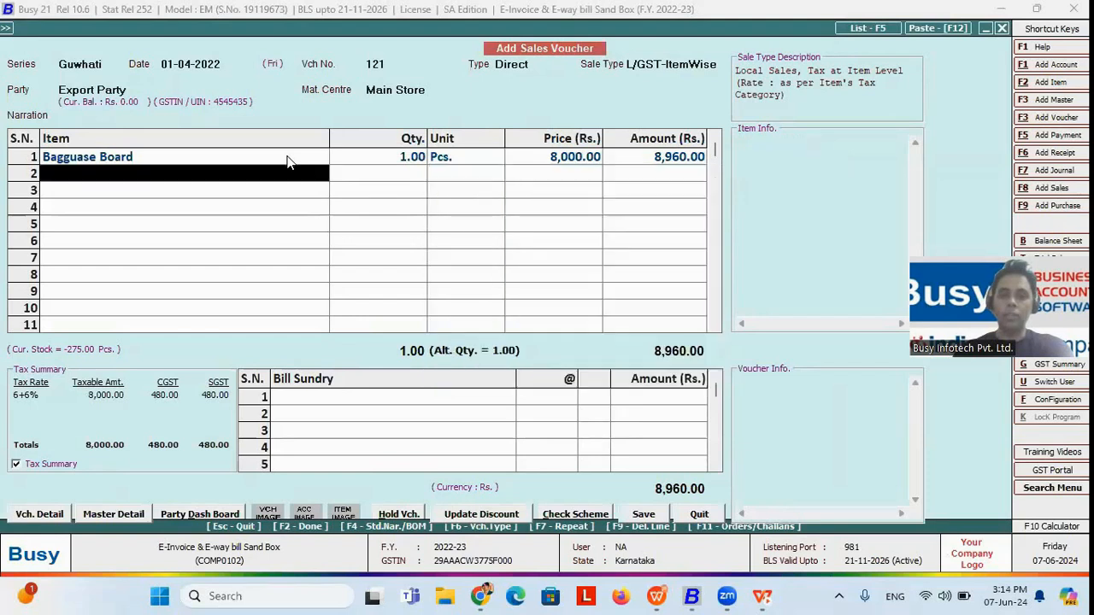
click(679, 163)
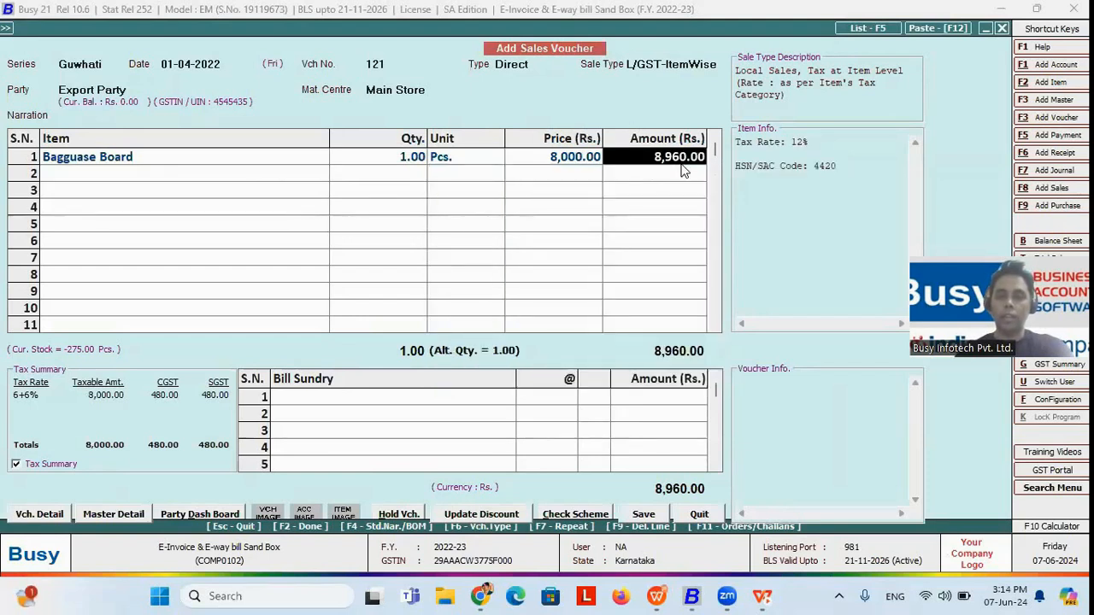
Step: Add one Bottom Cup at a price of 9,000 as the second item and accept its item-wise GST details as Exempt
click(142, 178)
key(Down)
key(Down)
key(Down)
key(Down)
key(Down)
key(Down)
key(Down)
key(Down)
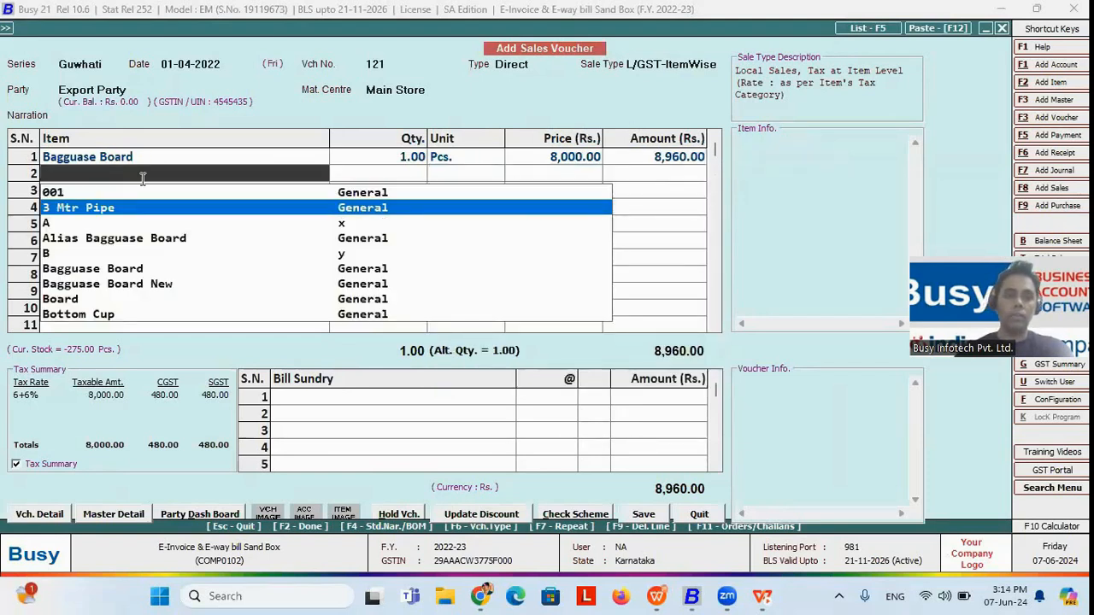
key(Return)
text(1)
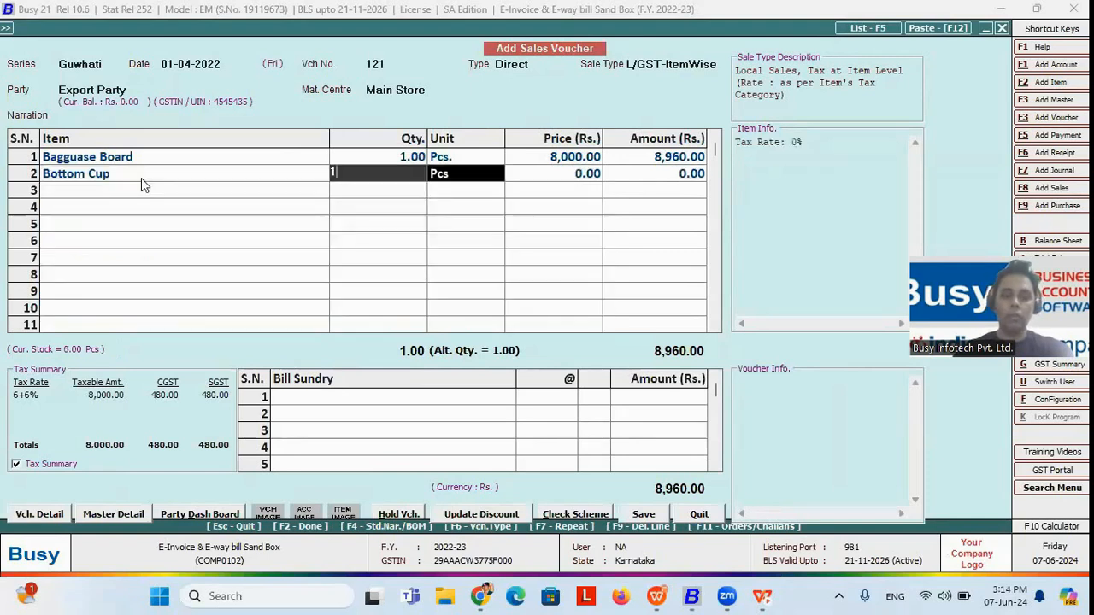
key(Return)
text(9,000)
key(Return)
key(Return)
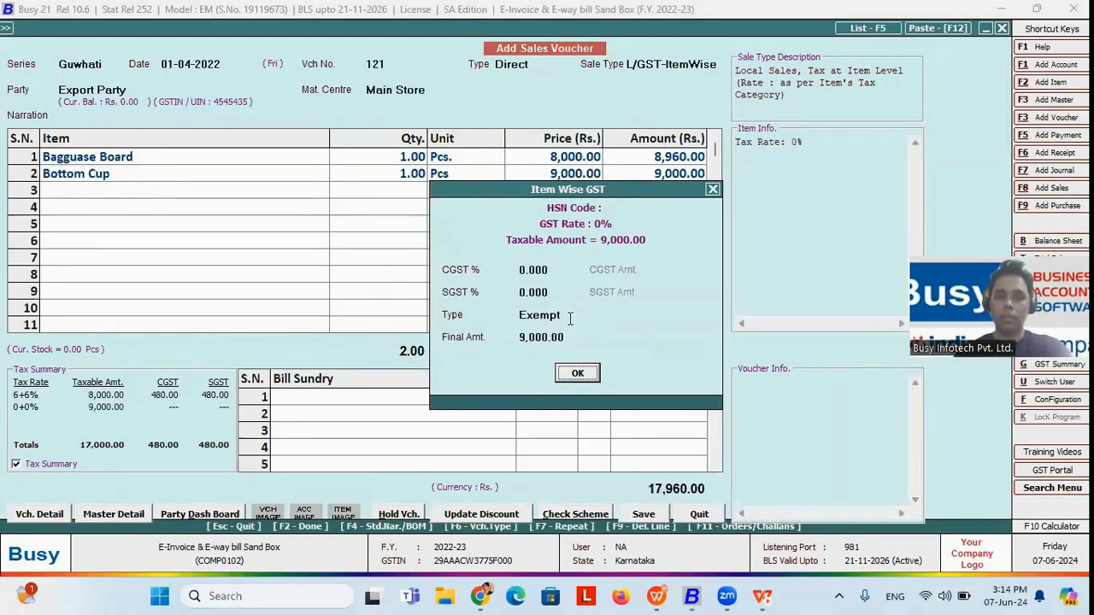
click(577, 373)
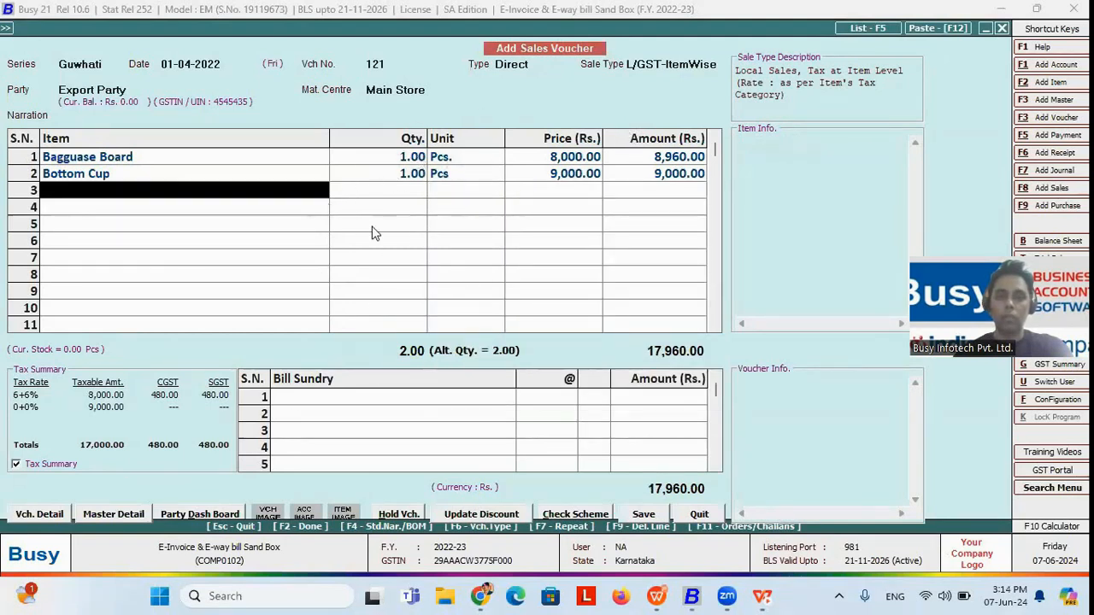
Step: Change the voucher's sale type to L/GST-MultiRate
click(721, 64)
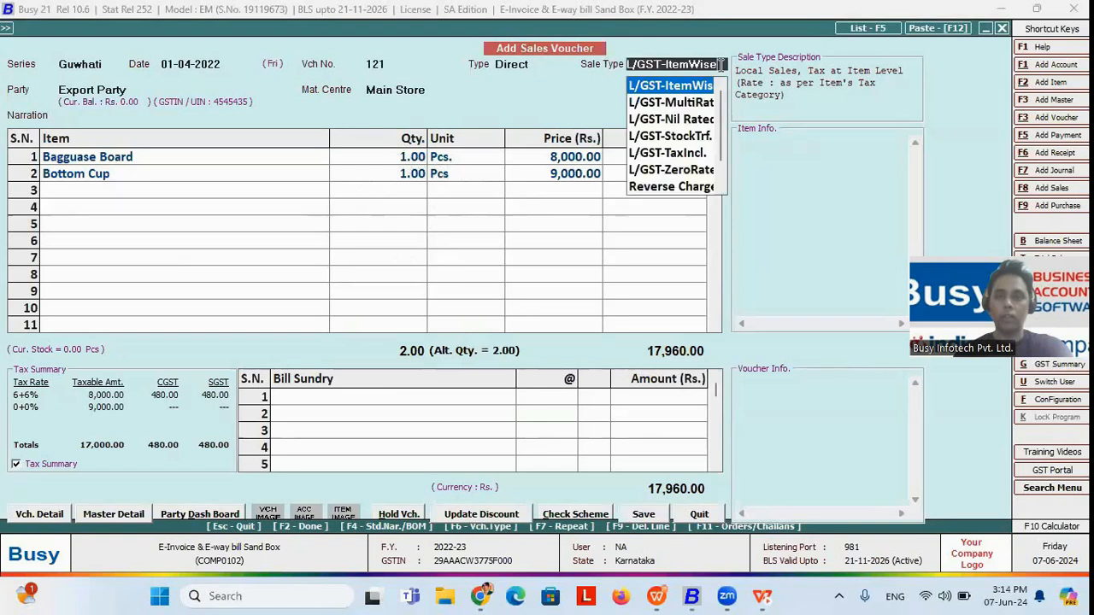
key(Down)
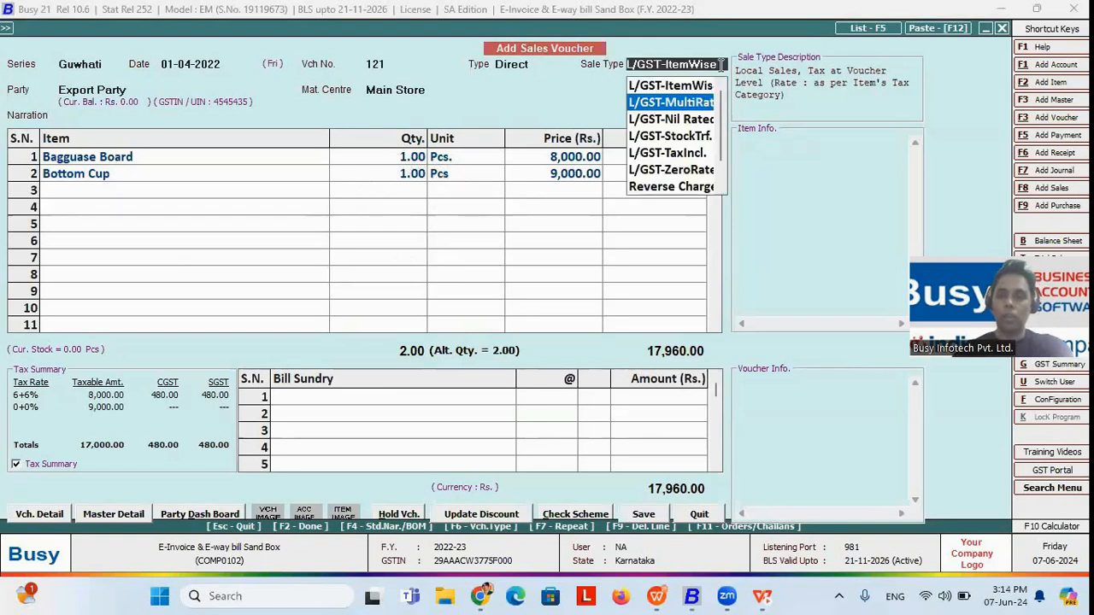
key(Return)
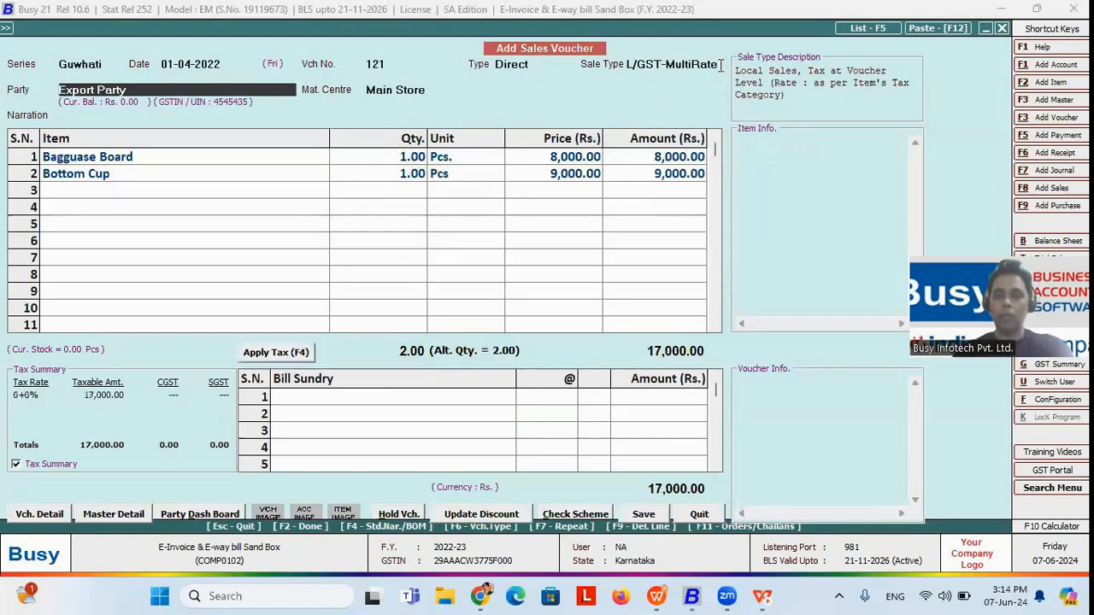
Step: Apply the tax at voucher level, accepting the billing details with GST report basis As Per Party Master
click(265, 355)
click(719, 433)
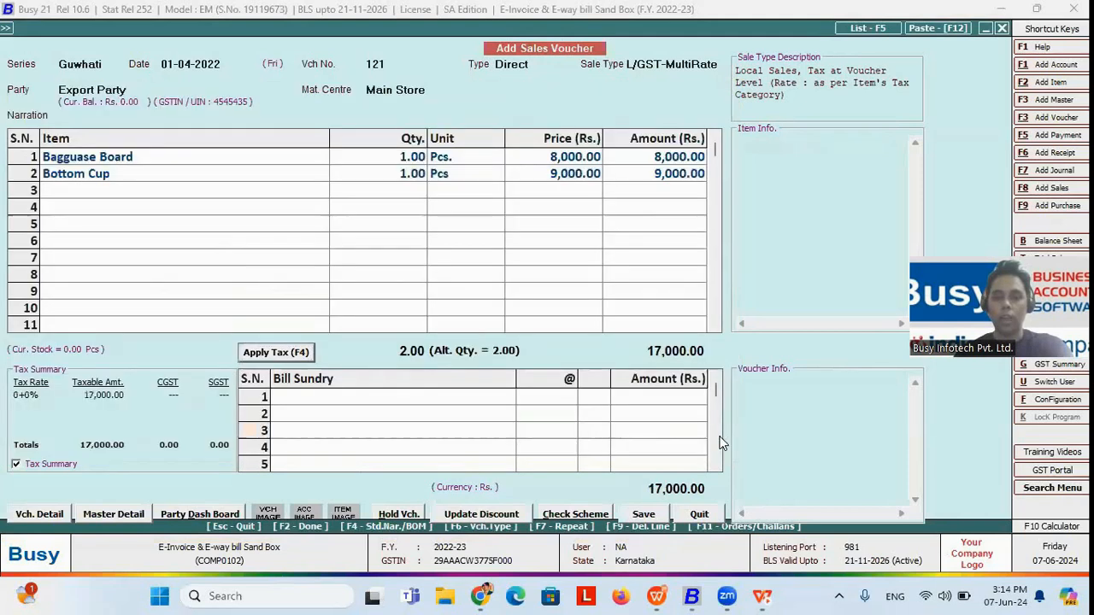
click(594, 331)
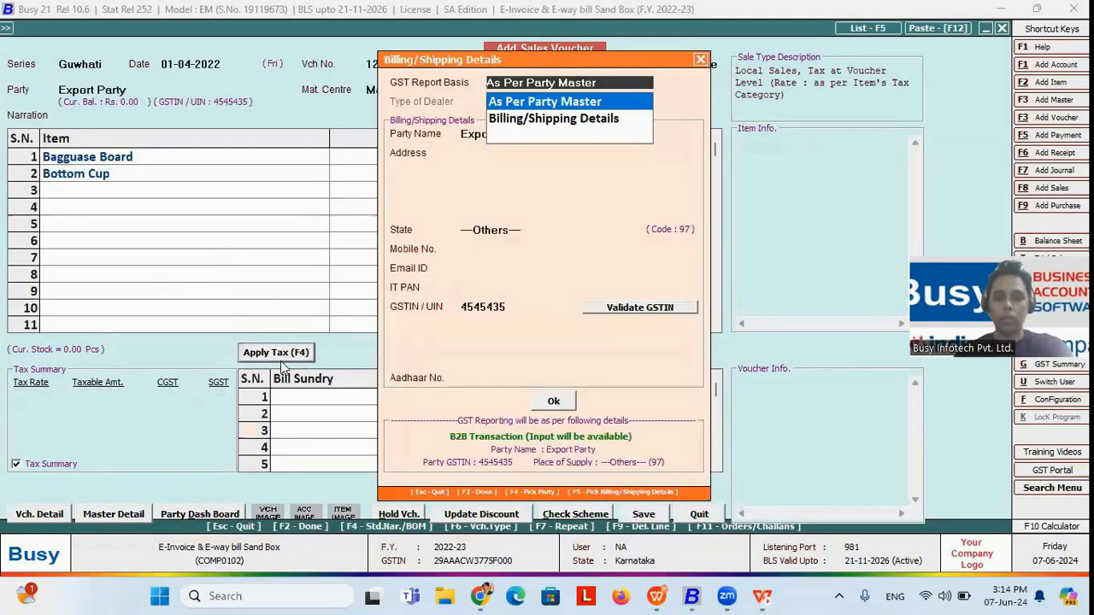
key(F2)
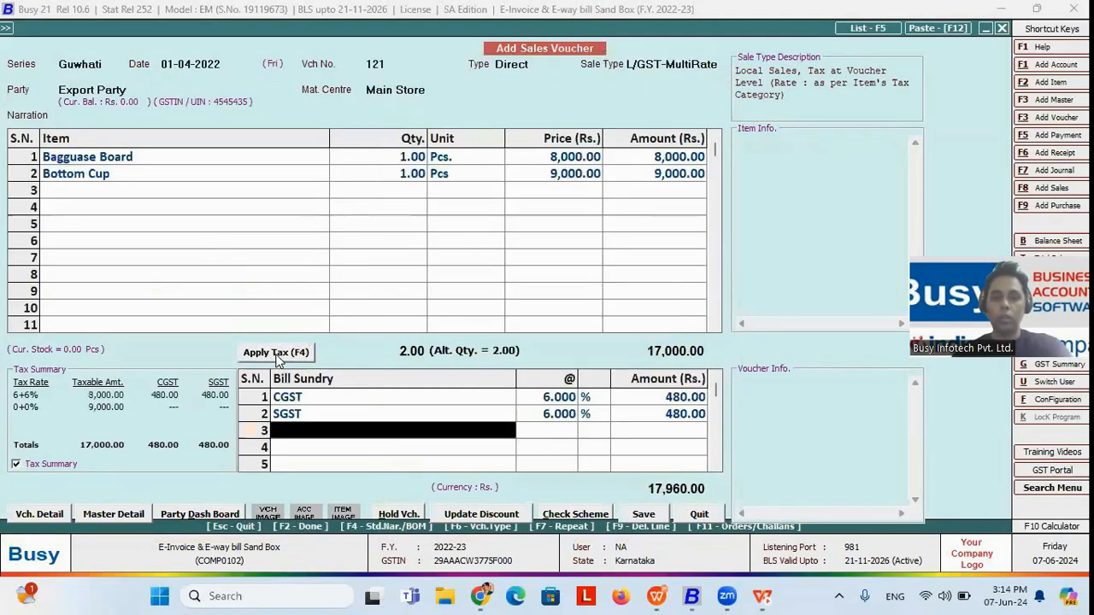
Step: Review the multi-rate voucher's Bagguase Board and Bottom Cup lines, its sale type, and the CGST and SGST bill sundries
click(680, 162)
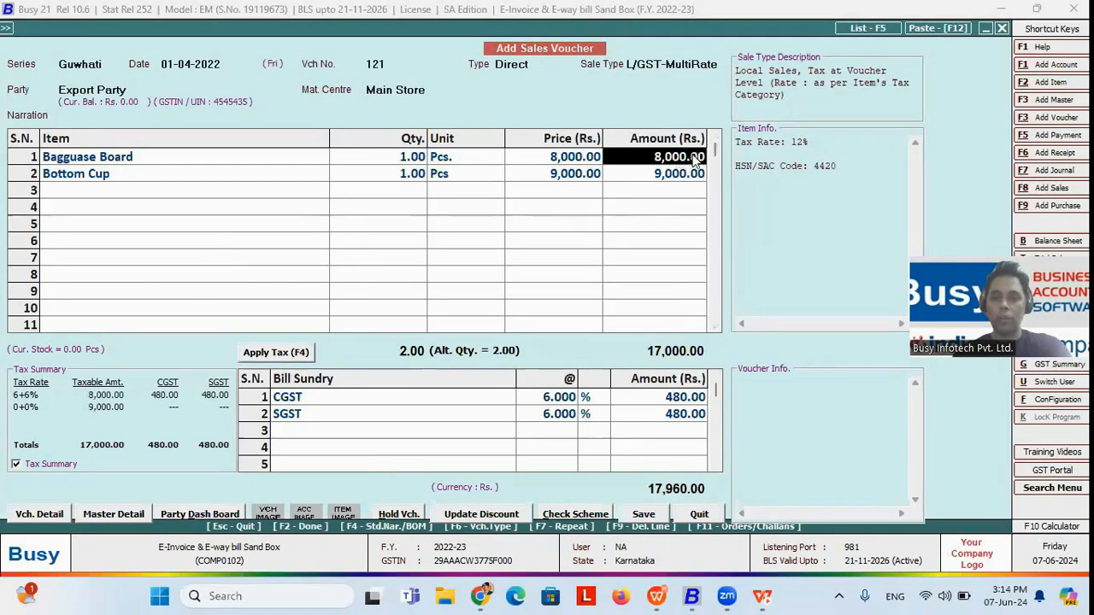
click(717, 64)
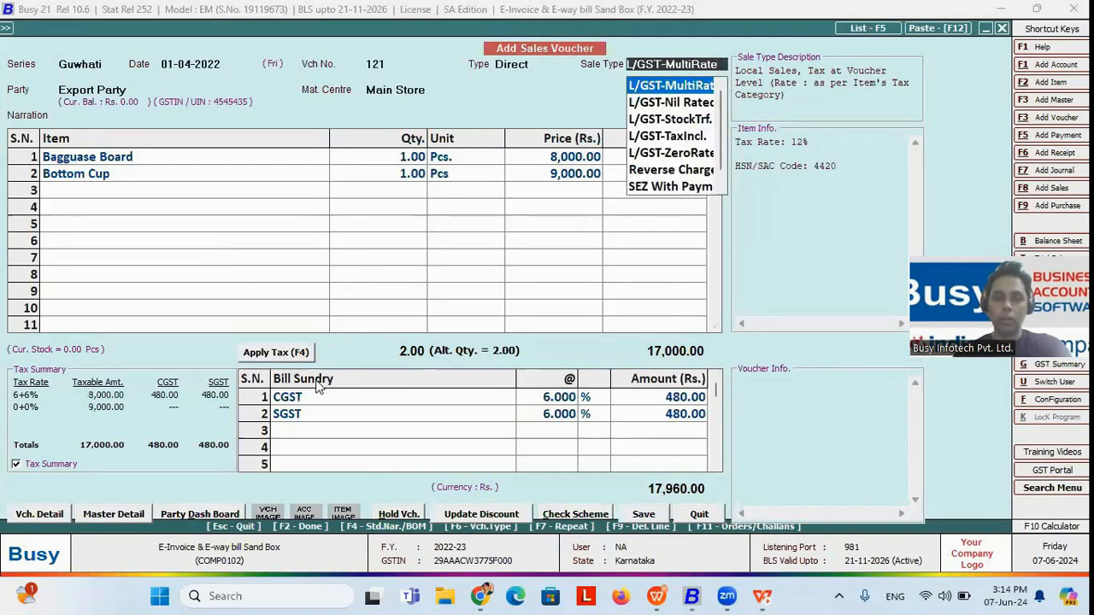
click(348, 399)
click(367, 416)
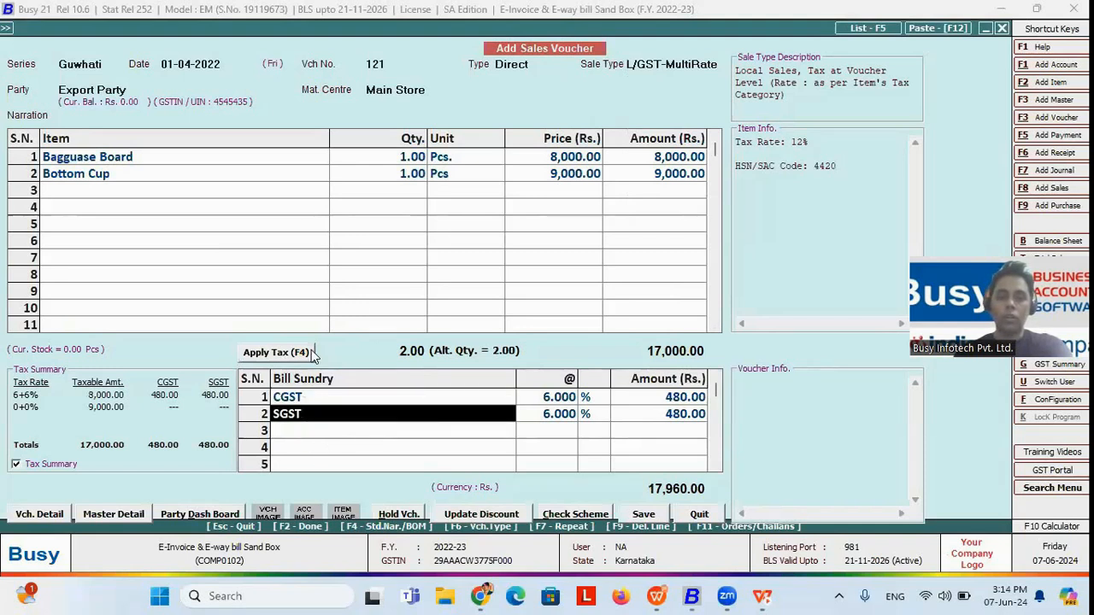
click(247, 165)
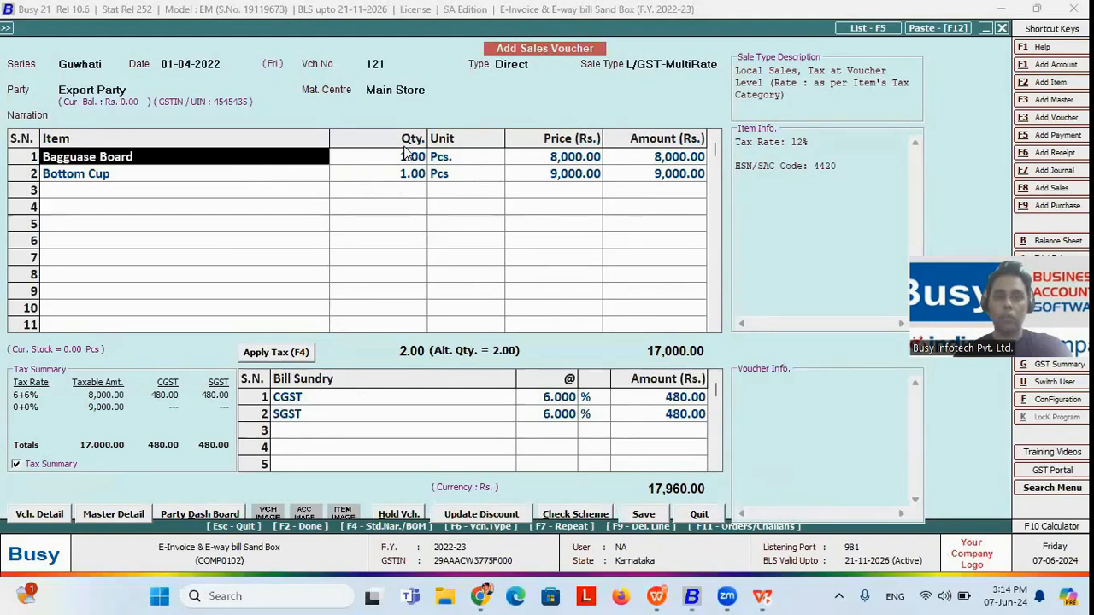
click(254, 180)
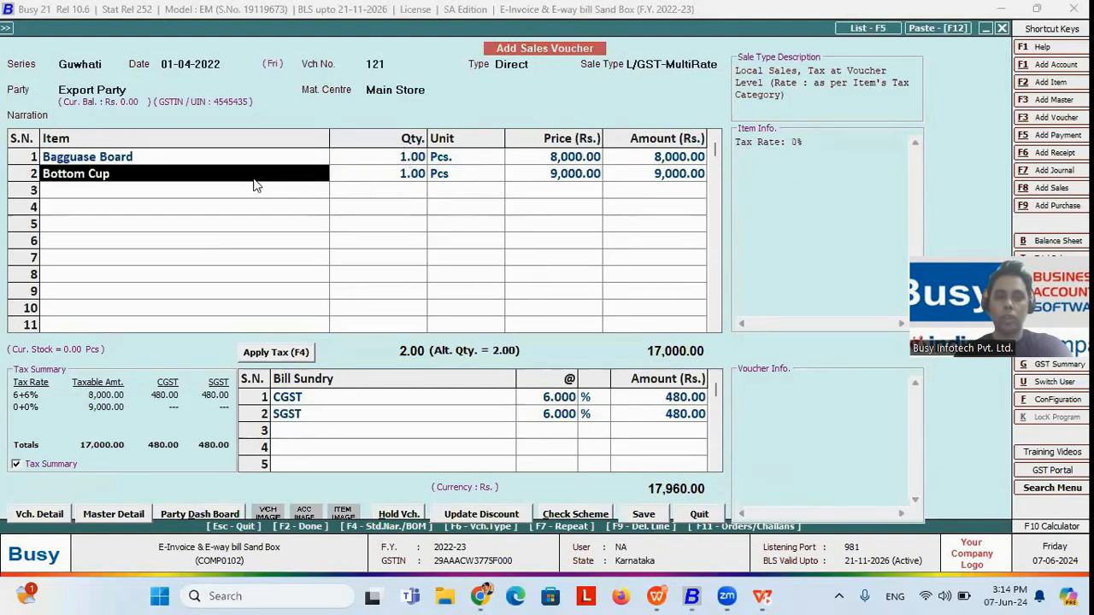
click(292, 432)
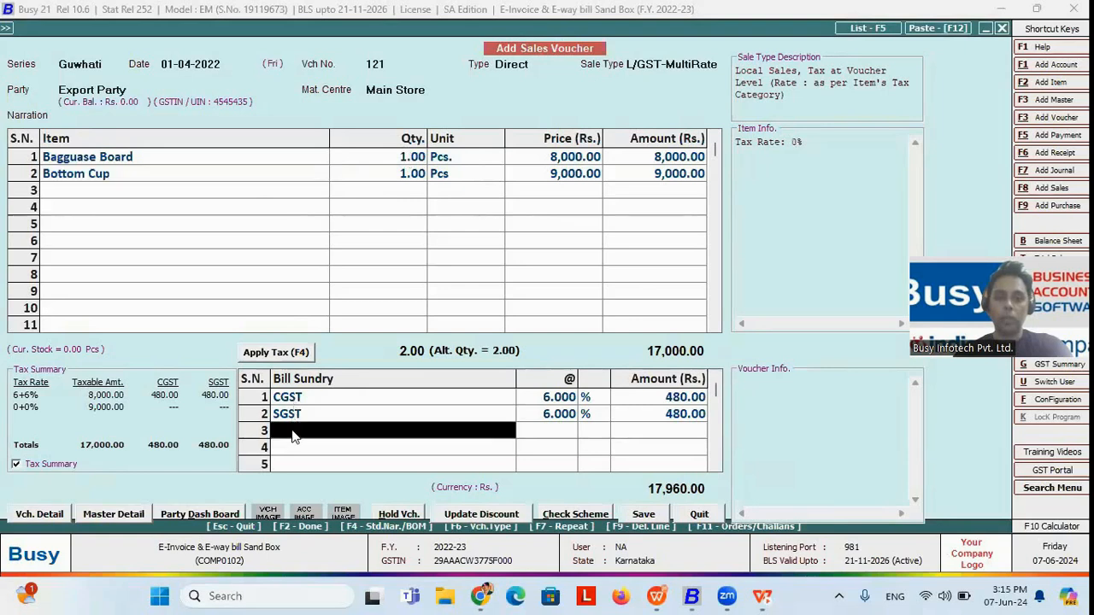
click(291, 449)
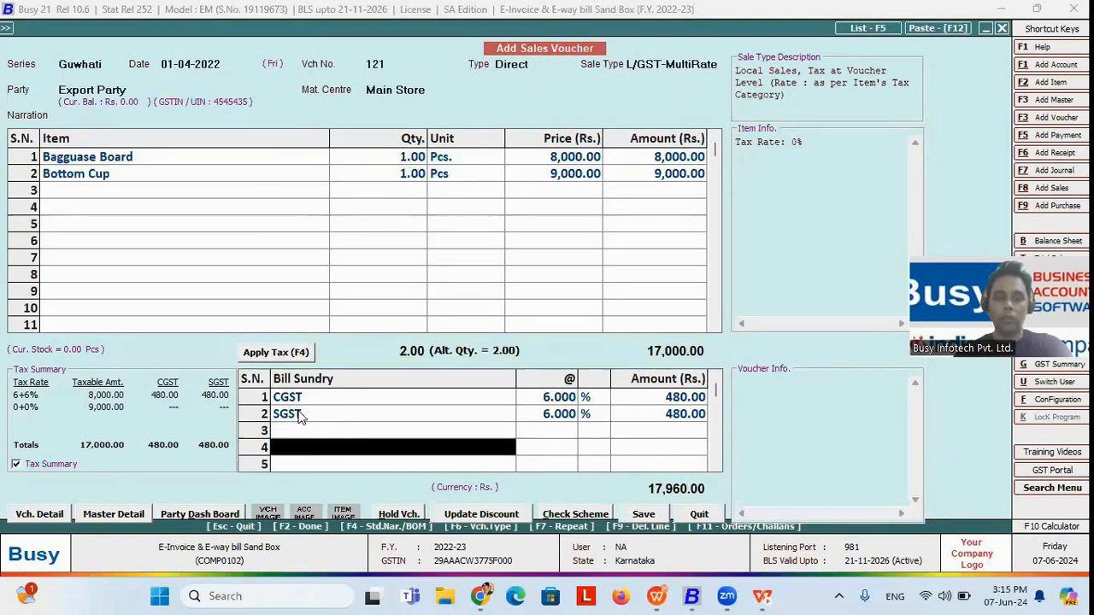
Step: Quit the sales voucher without saving and bring up the presentation slide on filing GSTR-1/IFF faster
click(699, 513)
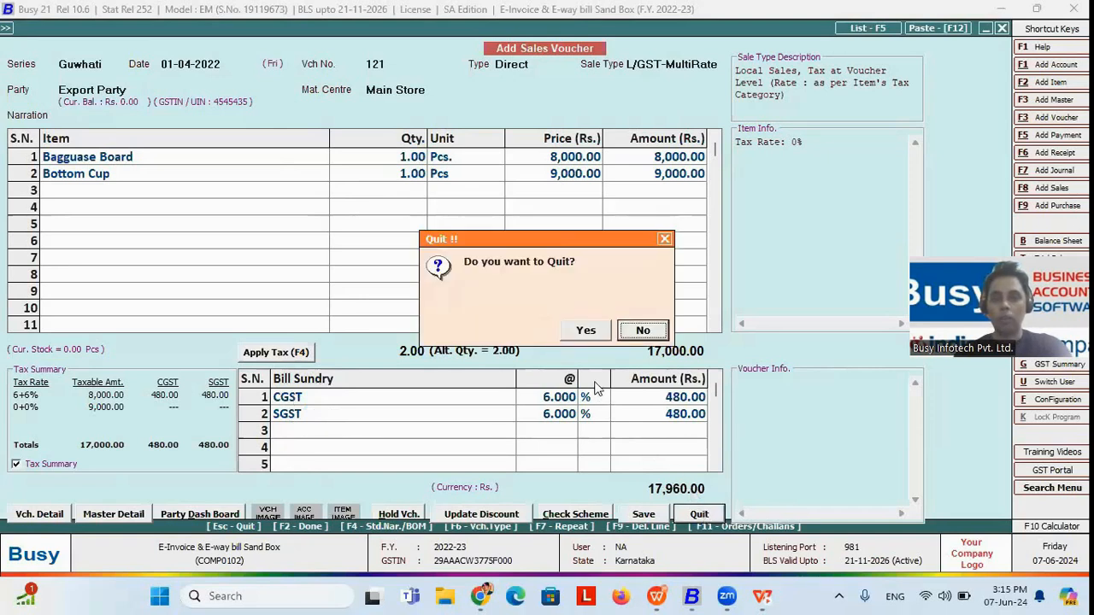
click(594, 338)
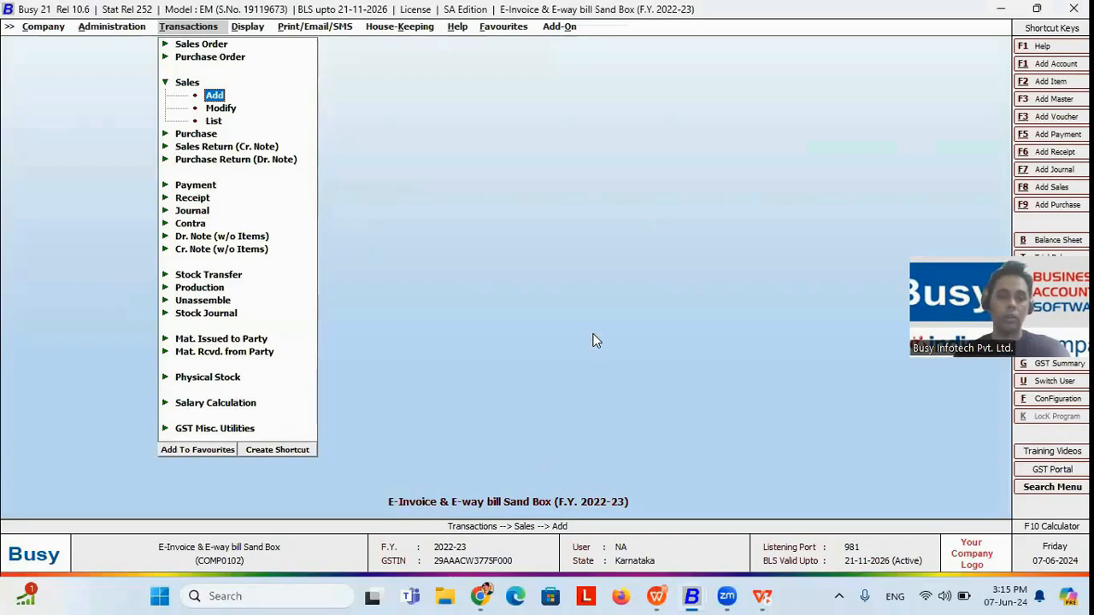
key(alt+Tab)
key(alt+Tab)
key(Right)
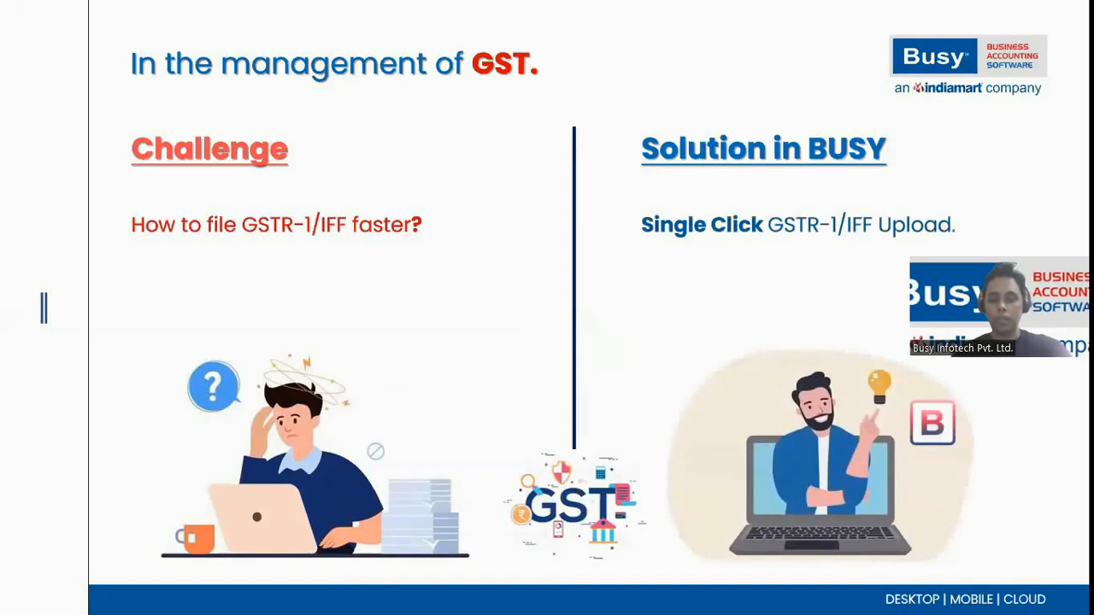
Step: Switch to the Busy window that has the GSTR-2A Reconciliation company (F.Y. 2018-19) open
key(alt+Tab)
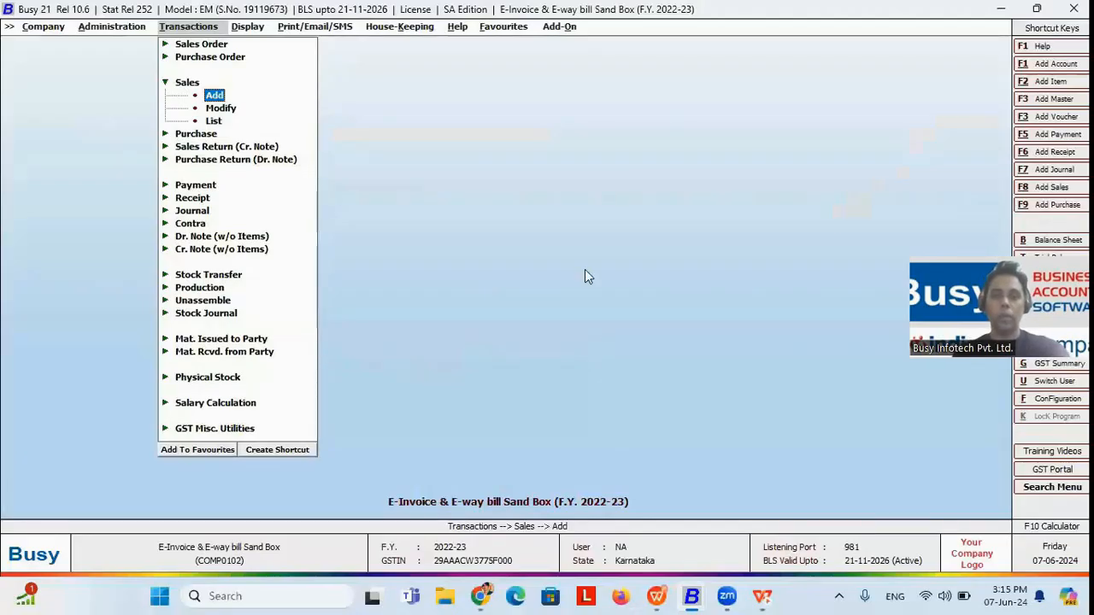
key(alt+Tab)
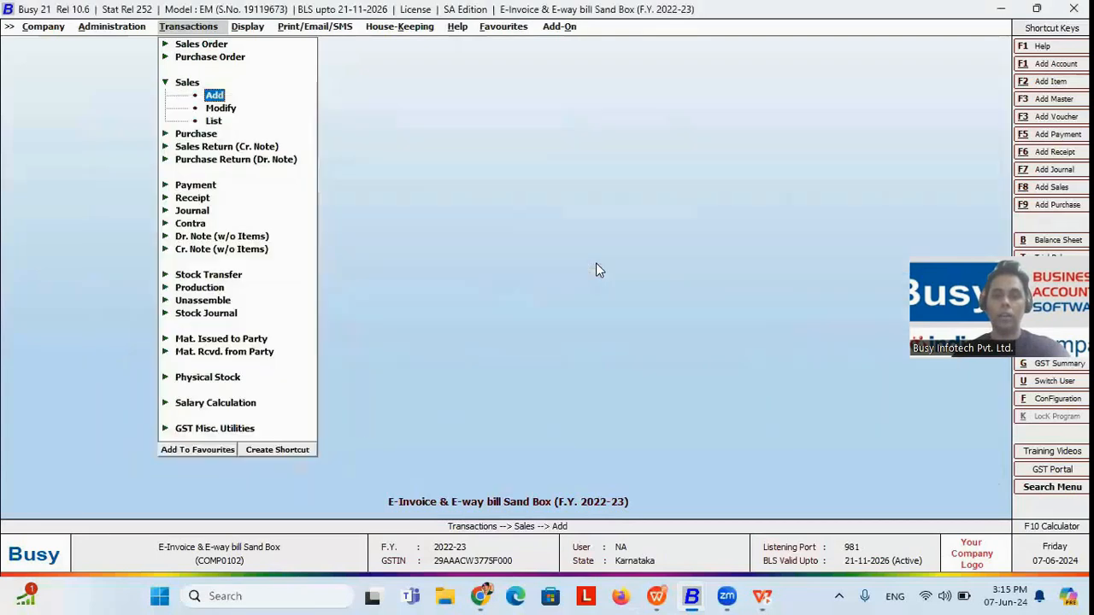
key(alt+Tab)
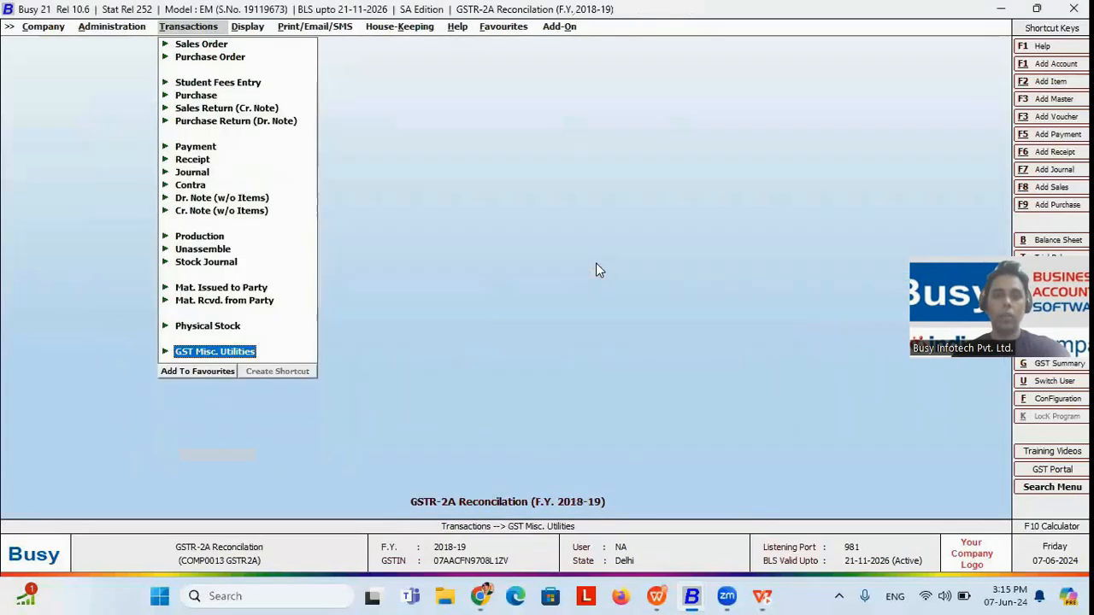
Step: Examine the GST Portal User Name setting in the GST/VAT section of Features / Options, leaving without saving changes
key(Left)
key(Down)
key(Return)
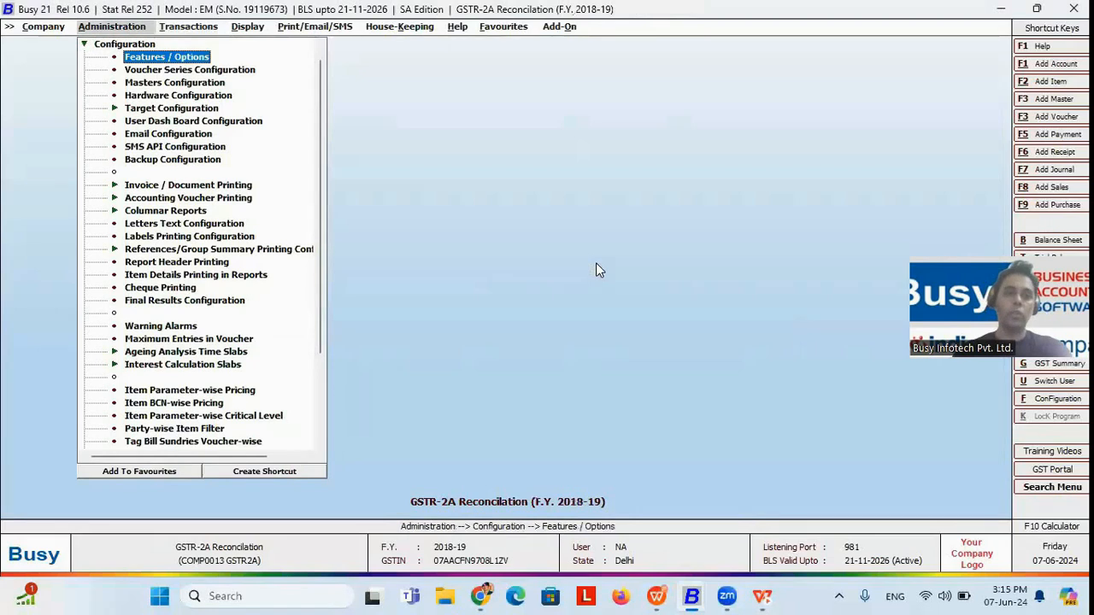
key(Return)
key(Down)
key(Down)
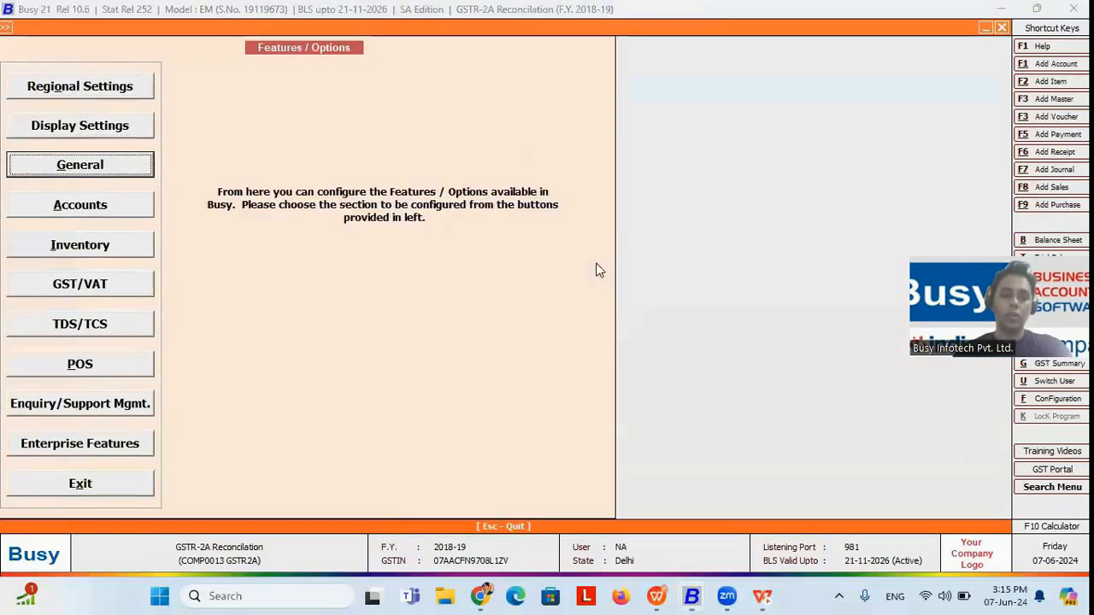
key(Down)
key(Down)
key(Down)
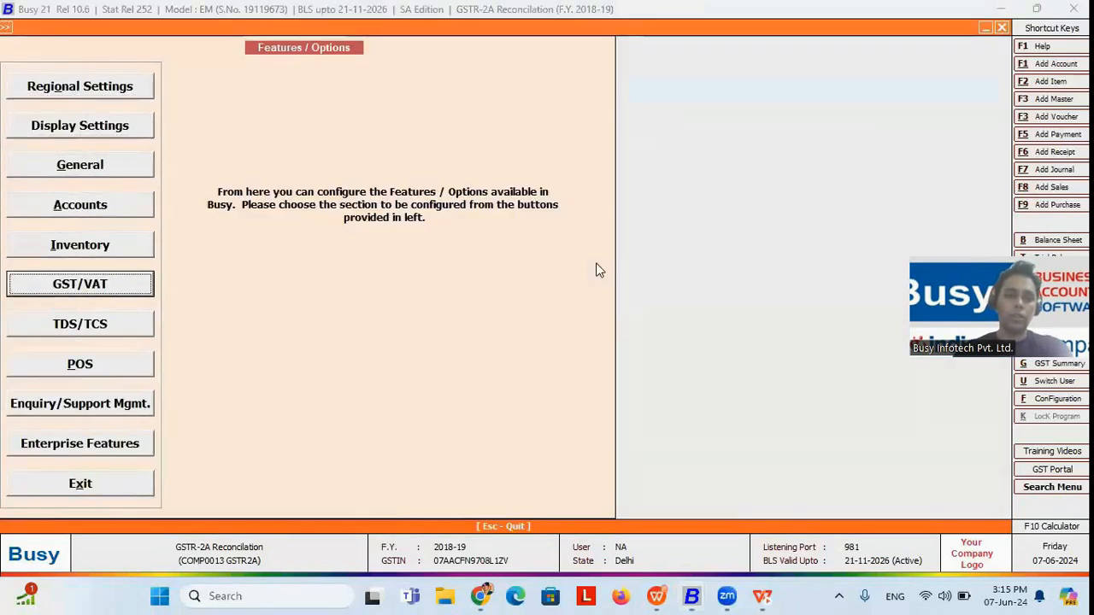
key(Return)
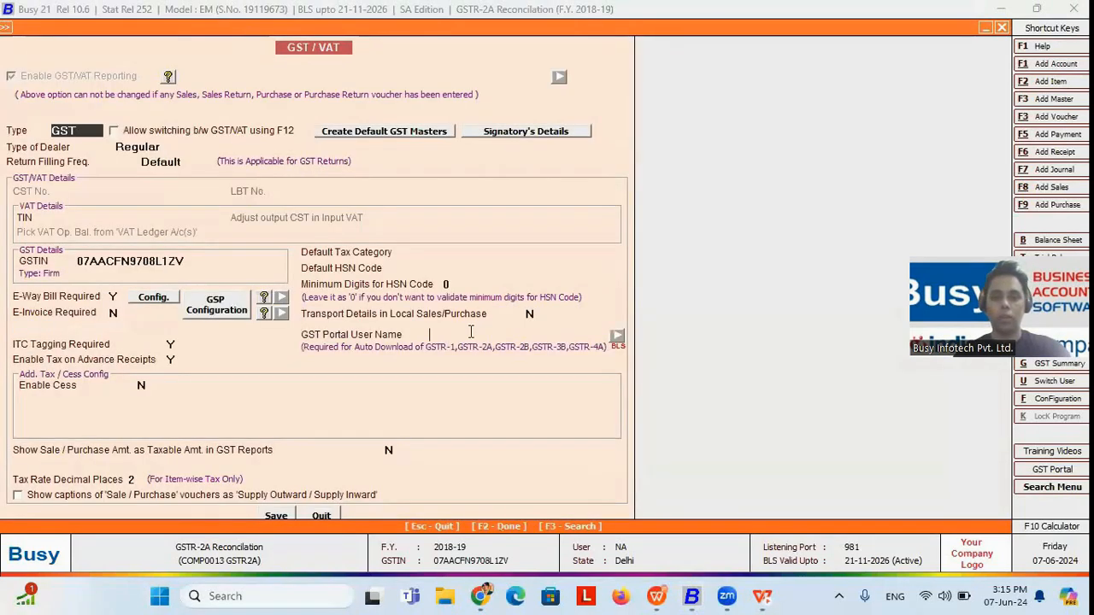
key(Return)
key(Escape)
key(Escape)
key(Escape)
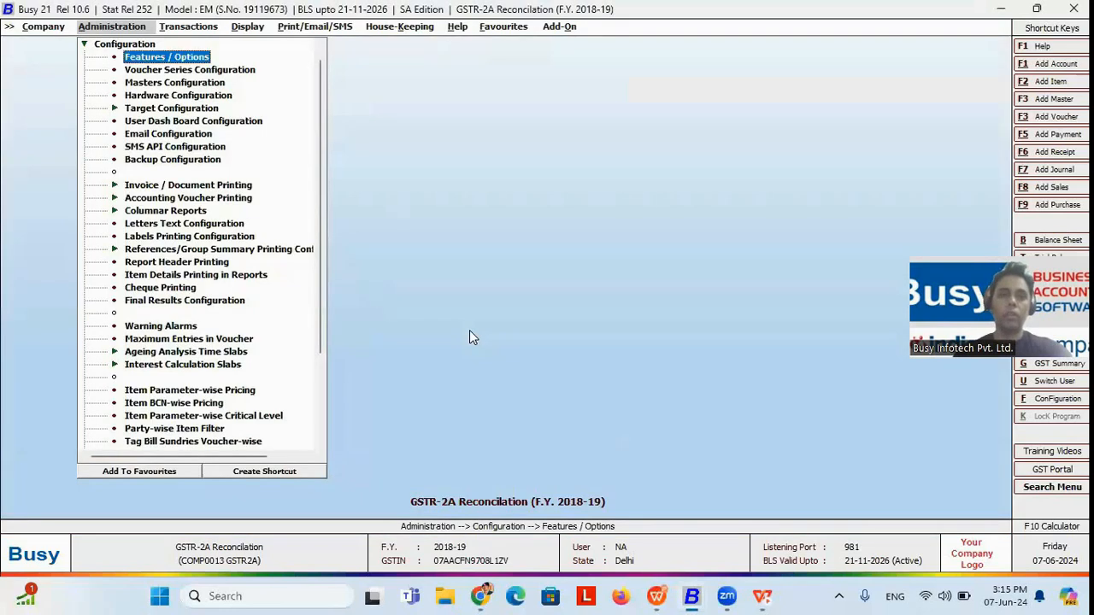
Step: Open the GSTR-1 eReturn (w.e.f. May 2021) under GST Returns and choose Direct Upload as the report type
key(Right)
key(Right)
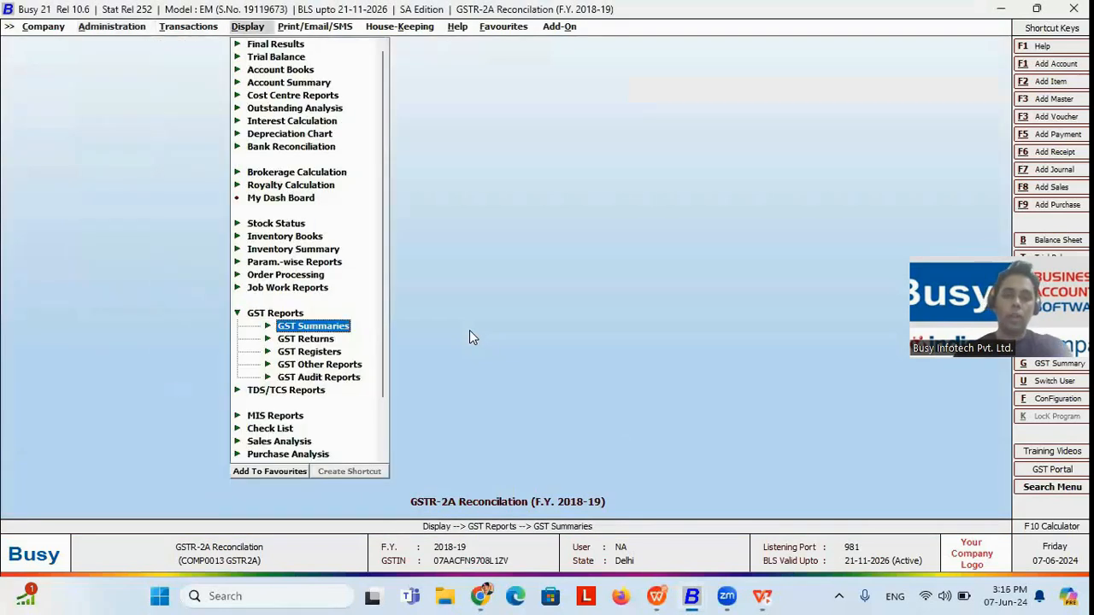
key(Down)
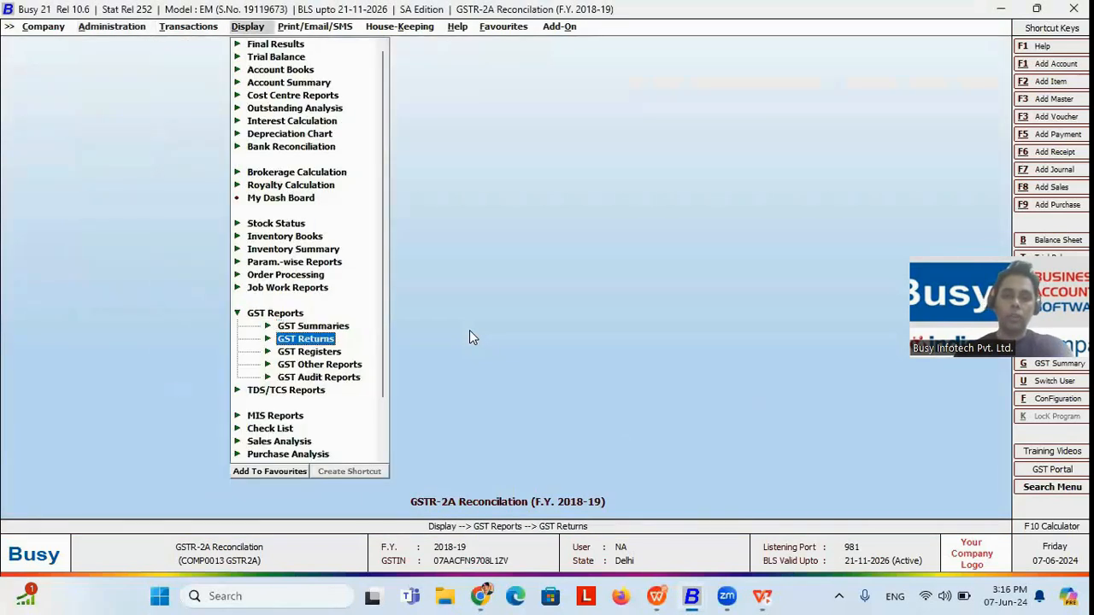
key(Right)
key(Down)
key(Down)
key(Down)
key(Down)
key(Down)
key(Down)
key(Down)
key(Down)
key(Down)
key(Down)
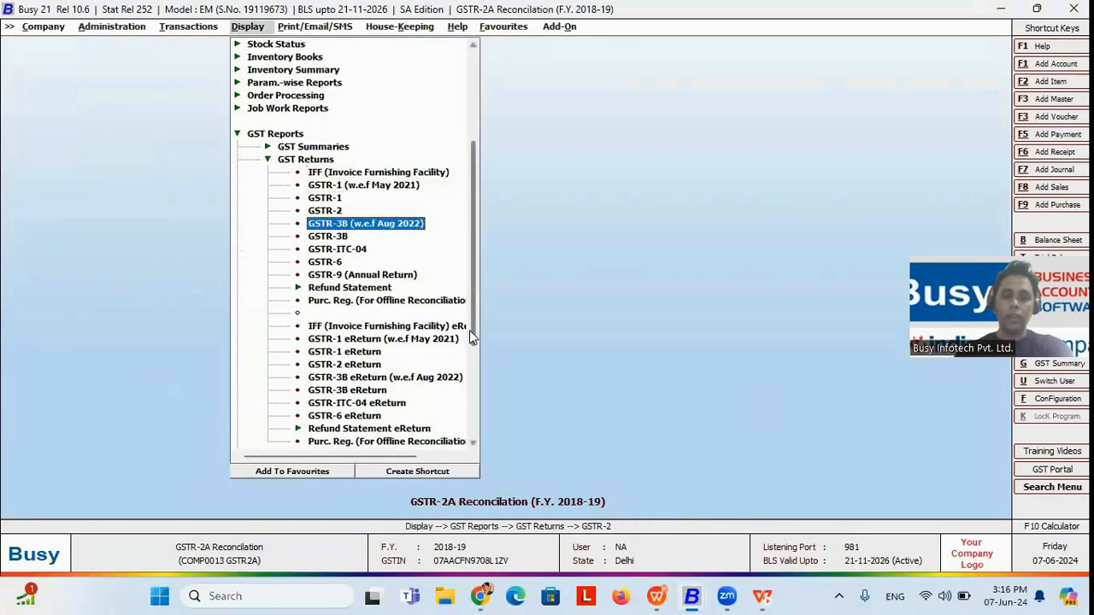
key(Down)
key(Down)
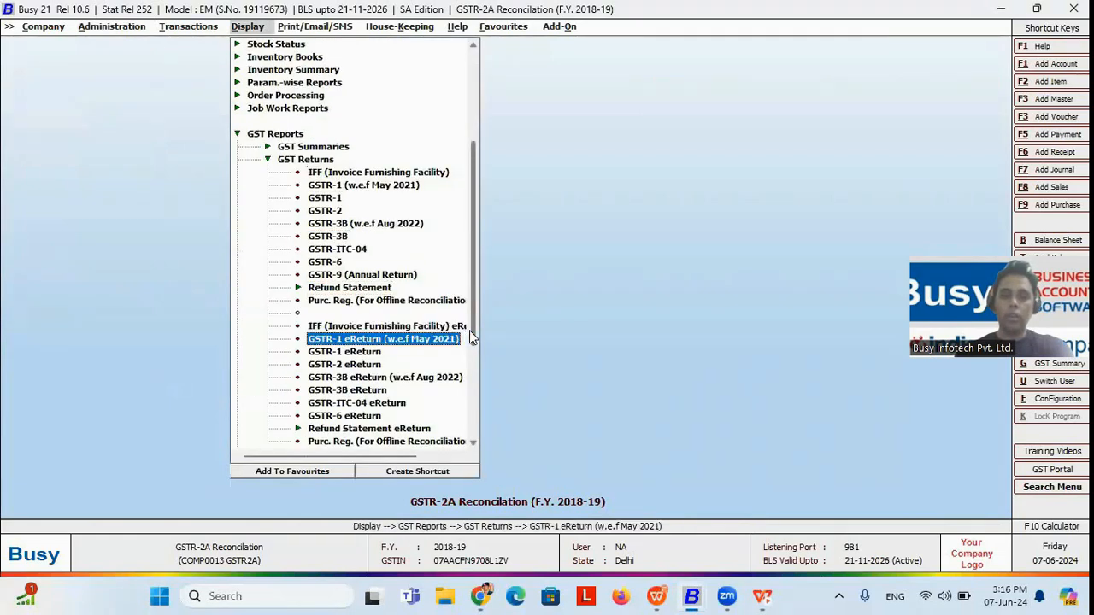
key(Return)
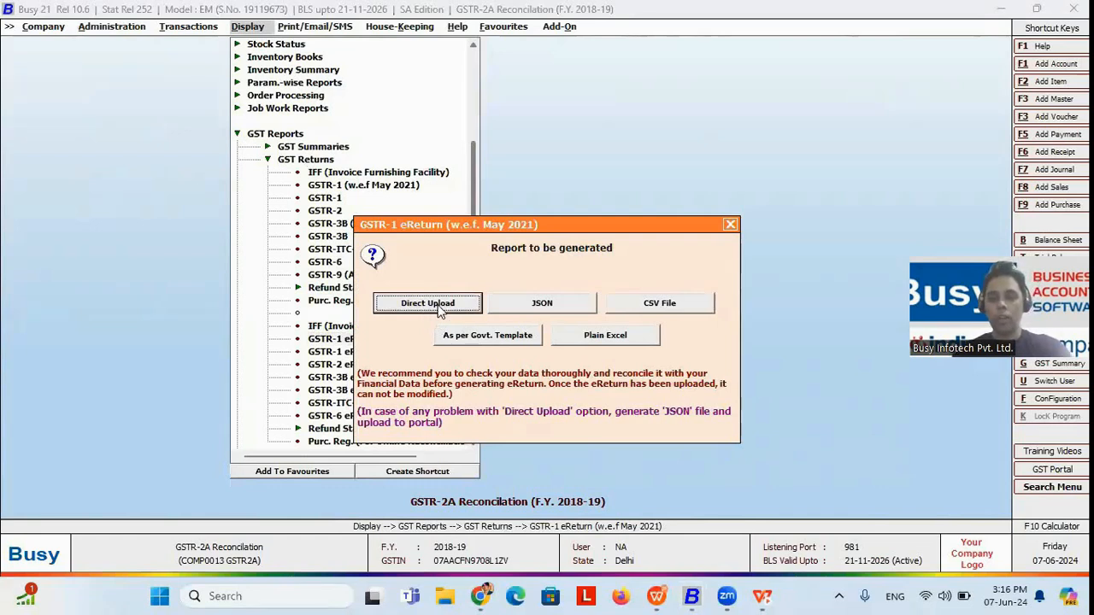
click(438, 310)
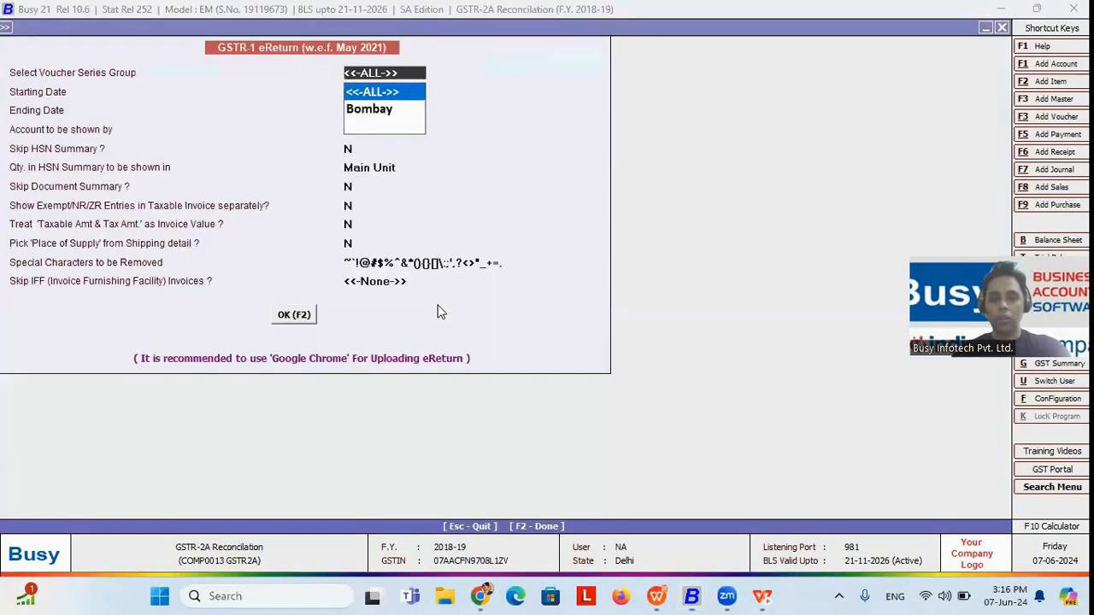
Step: Accept the eReturn options for all voucher series from 01-04-2018 to 31-03-2019, up to the choice of skipping IFF invoices
key(Return)
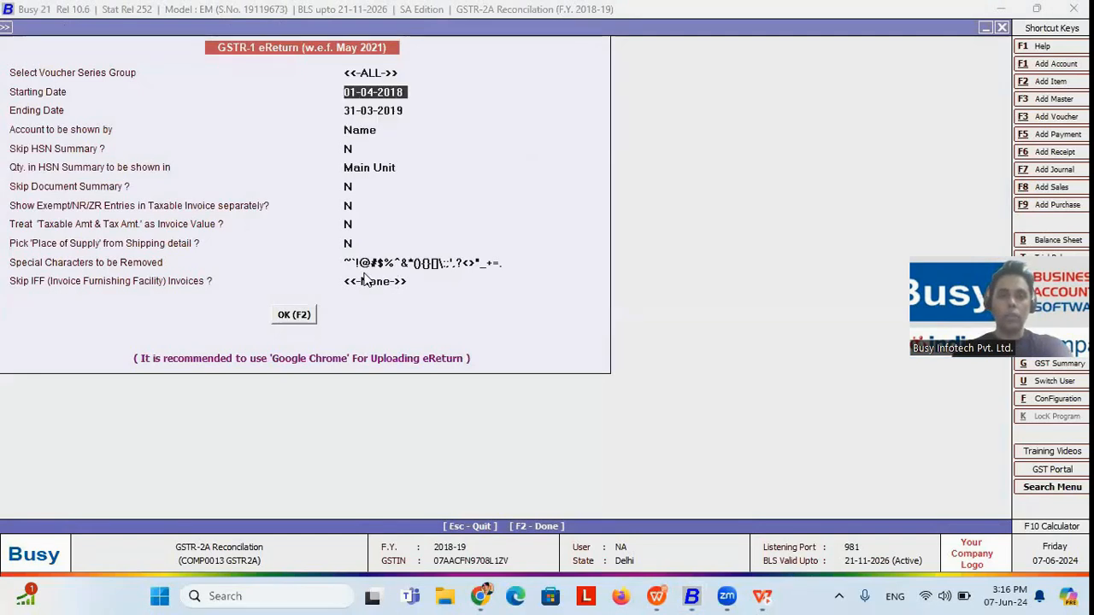
key(Return)
key(Return)
key(Return)
key(Return)
key(Return)
key(Return)
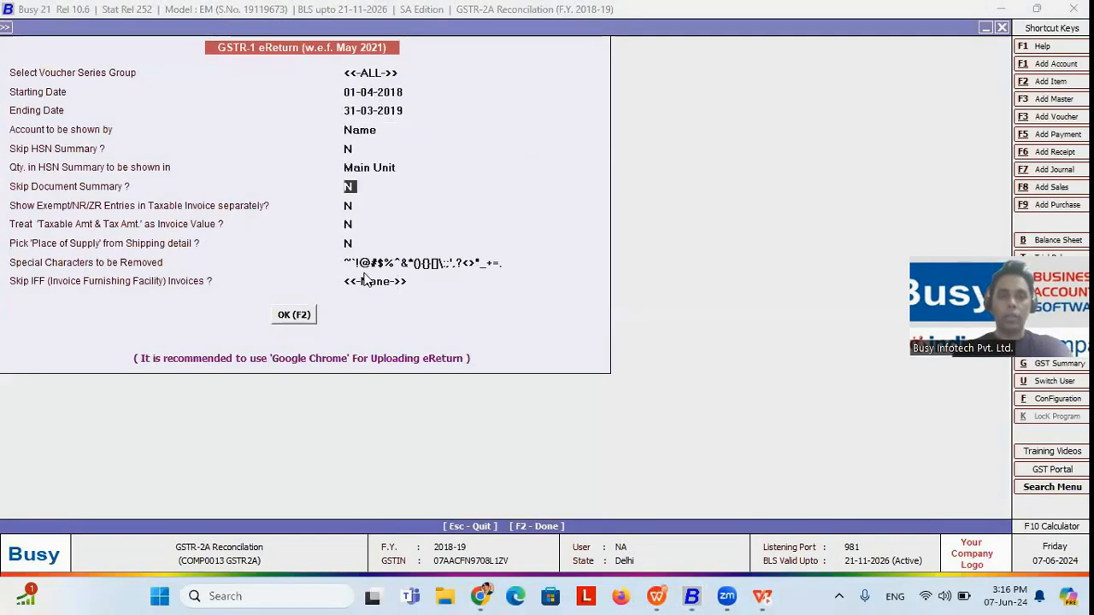
key(Return)
key(Return)
key(Return)
key(Return)
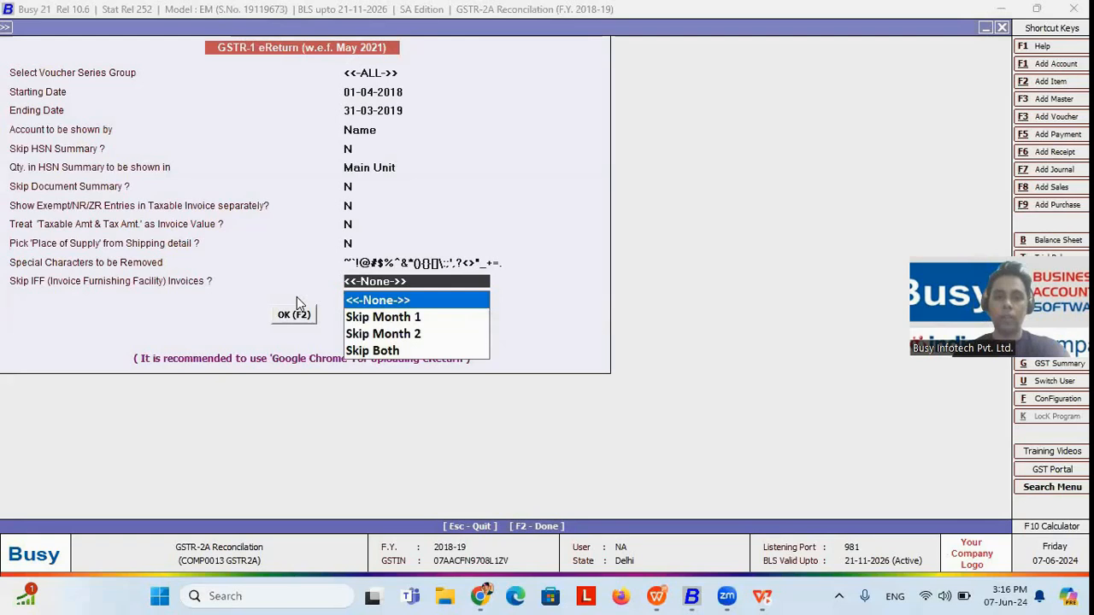
Step: Try the Skip Both option for IFF invoices and set the choice back to None
click(373, 354)
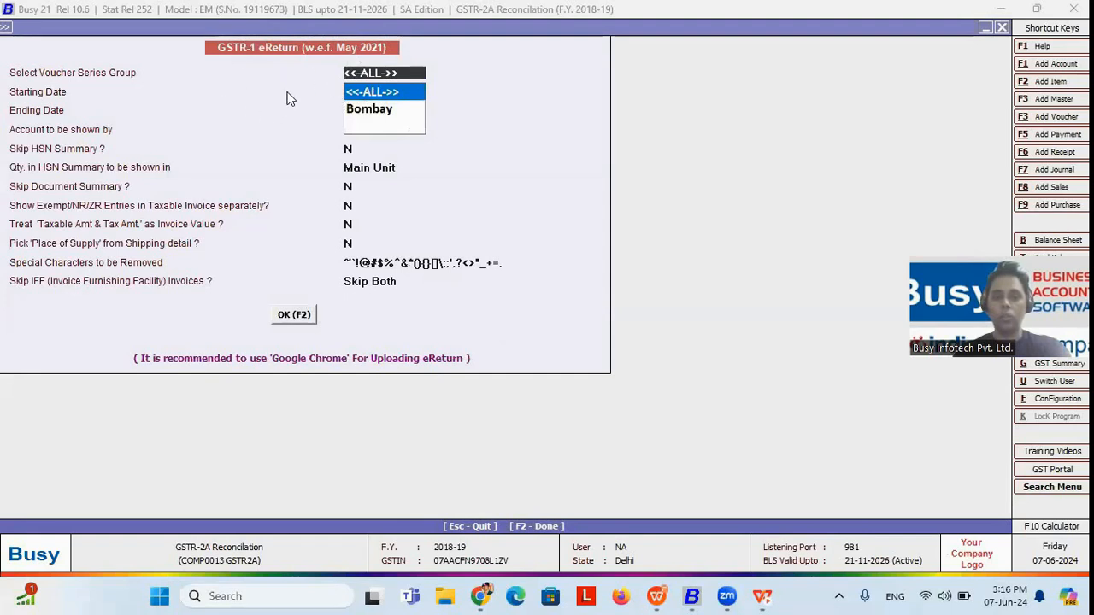
click(402, 279)
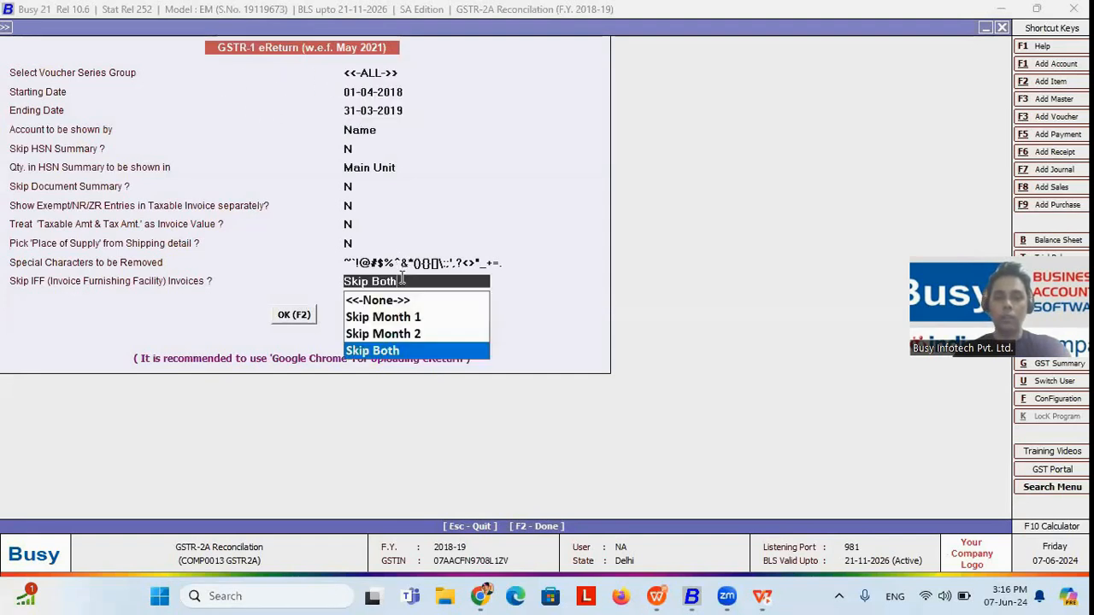
key(Up)
key(Up)
key(Up)
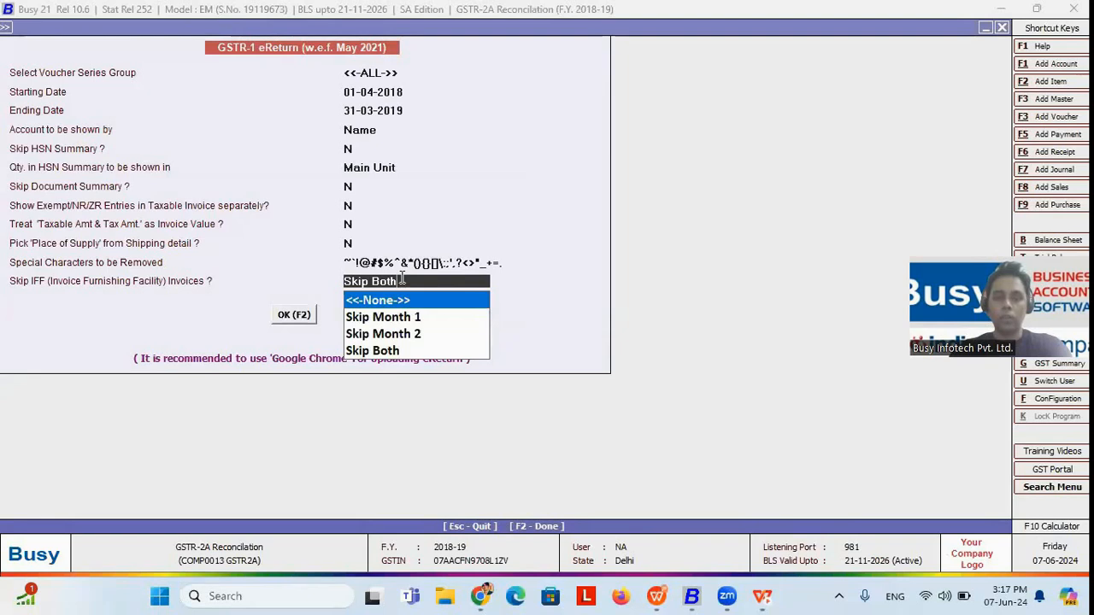
key(Return)
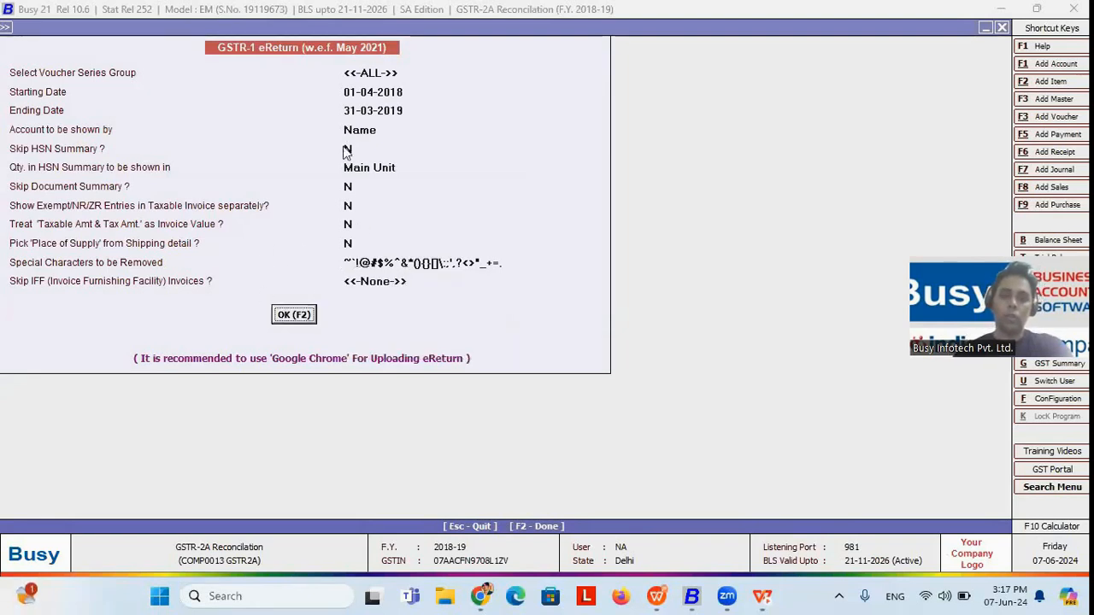
Step: Submit the eReturn options, check for errors in transactions, and open the KIRODIWAL FURNITURE voucher flagged for its GSTIN length
click(304, 317)
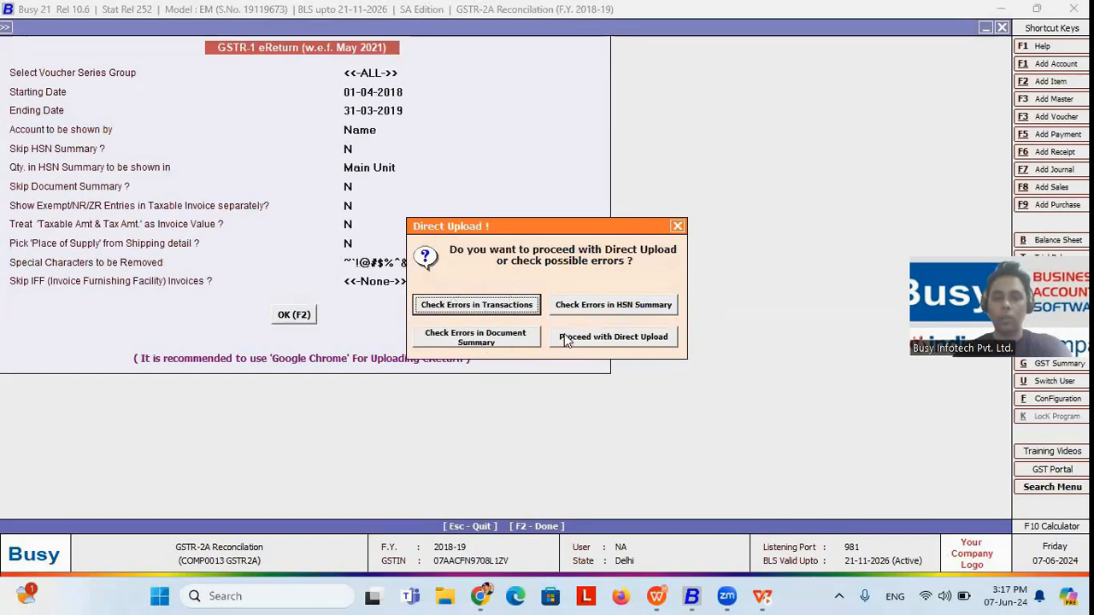
click(455, 310)
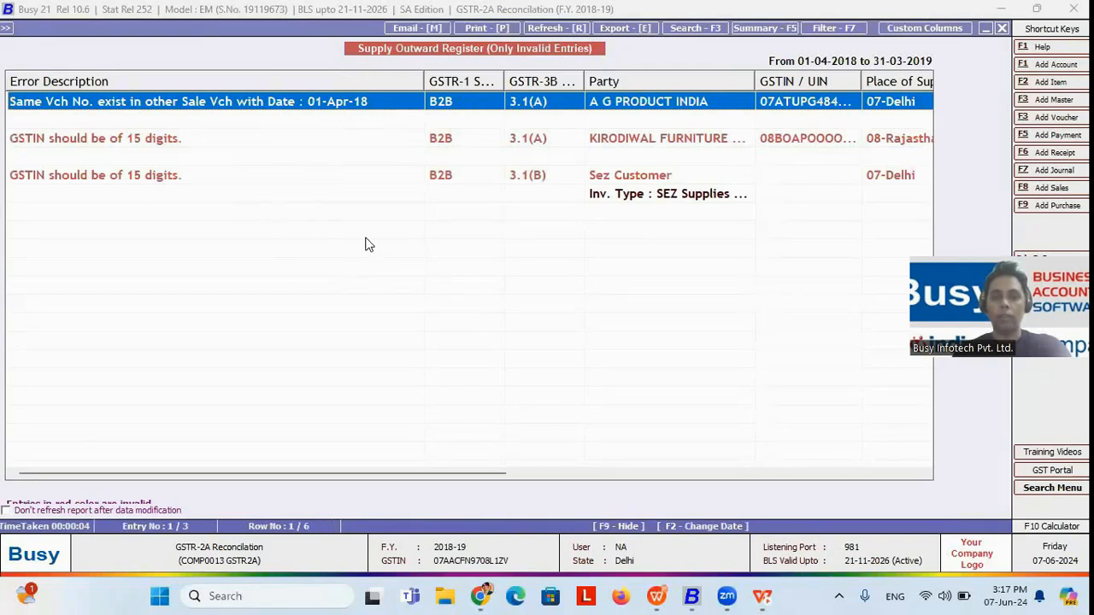
click(214, 145)
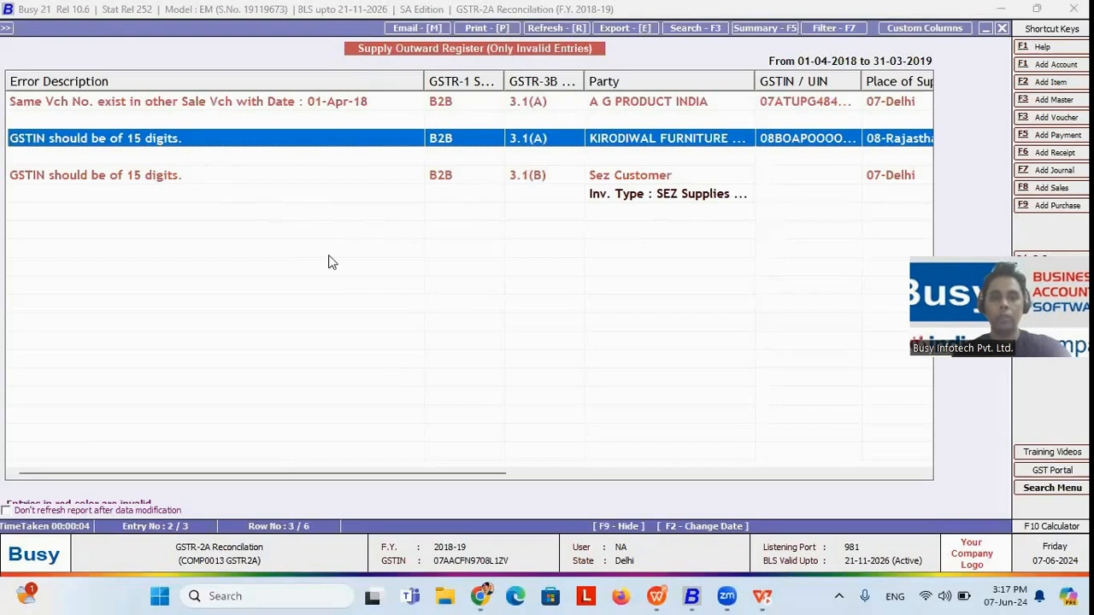
double_click(403, 150)
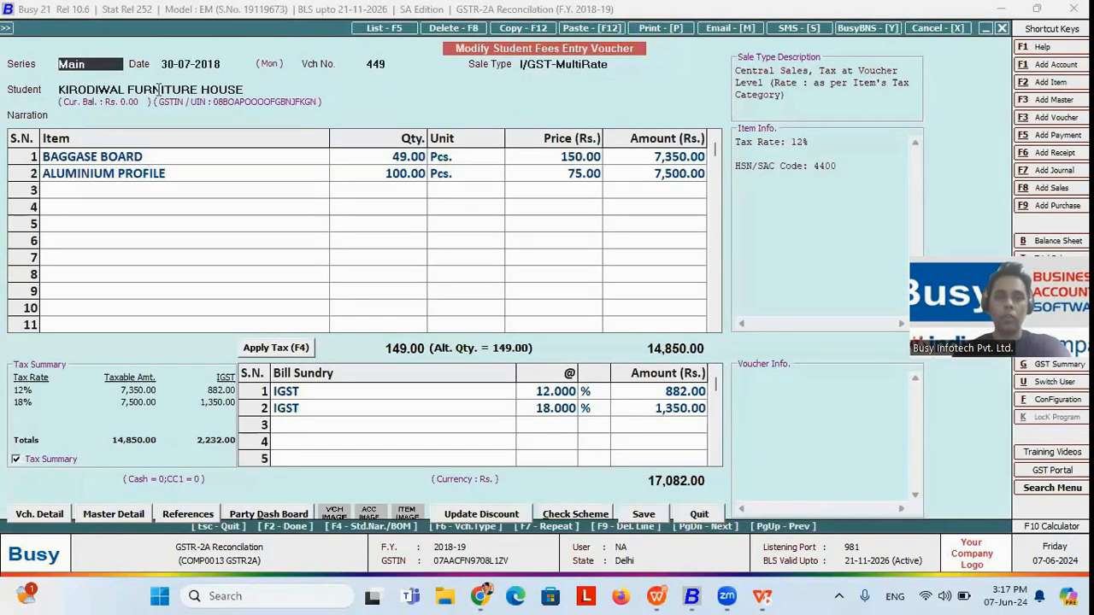
Step: Open the KIRODIWAL FURNITURE HOUSE account master from the voucher, inspect its GSTIN / UIN field, and return to the direct upload choices
click(189, 89)
key(alt+m)
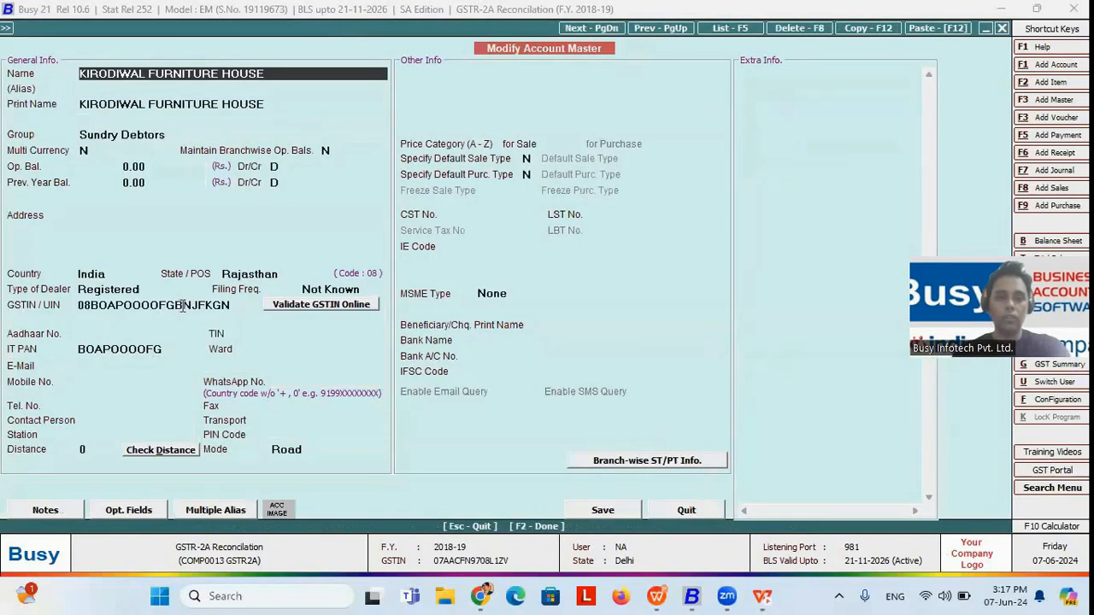
click(179, 306)
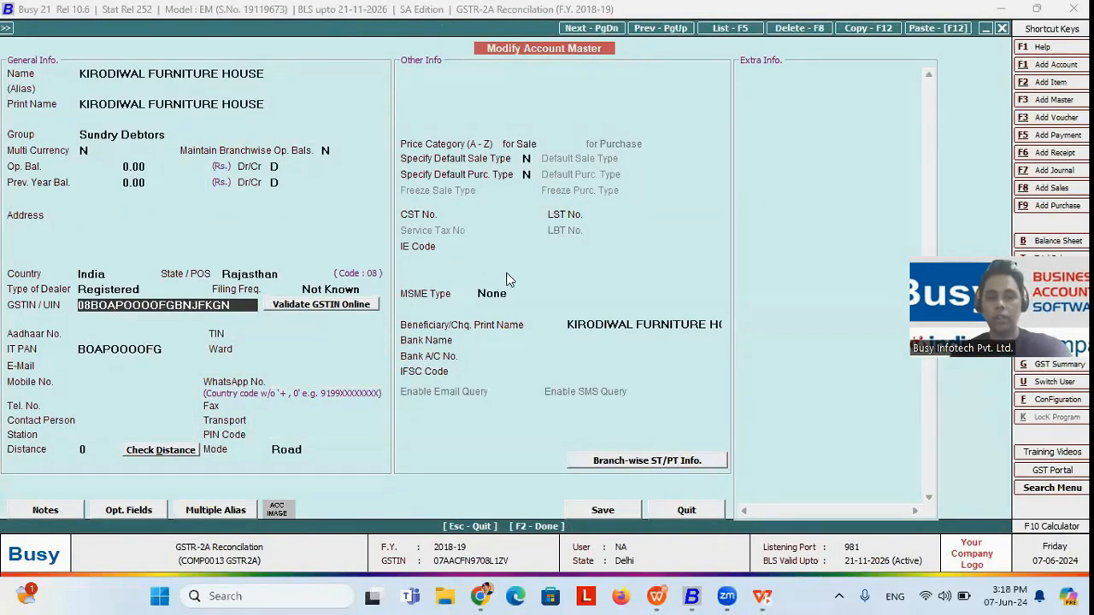
key(Escape)
key(Escape)
key(Return)
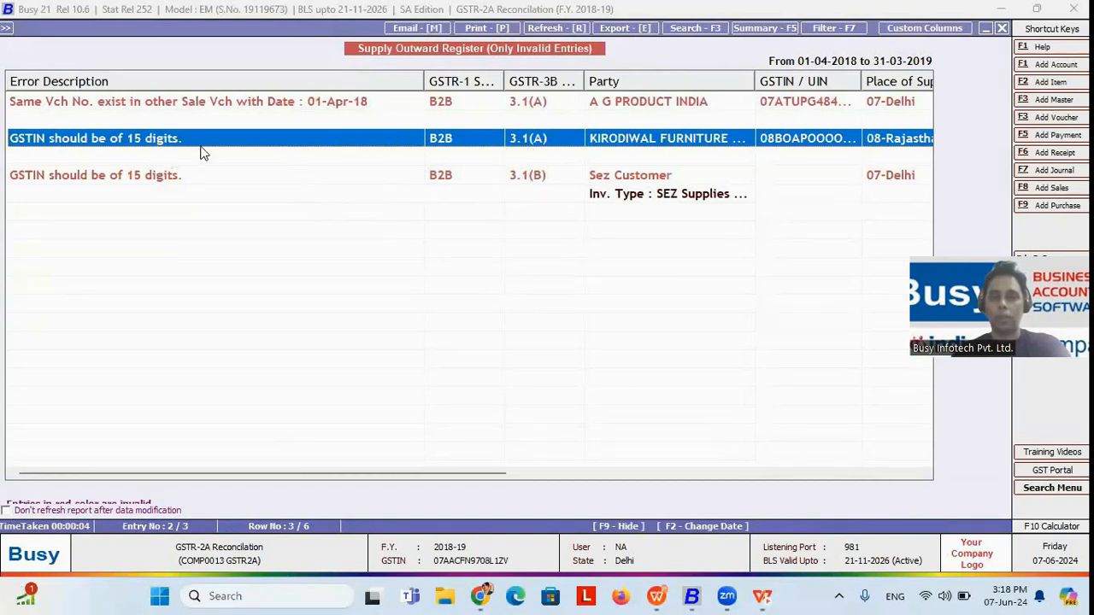
key(Escape)
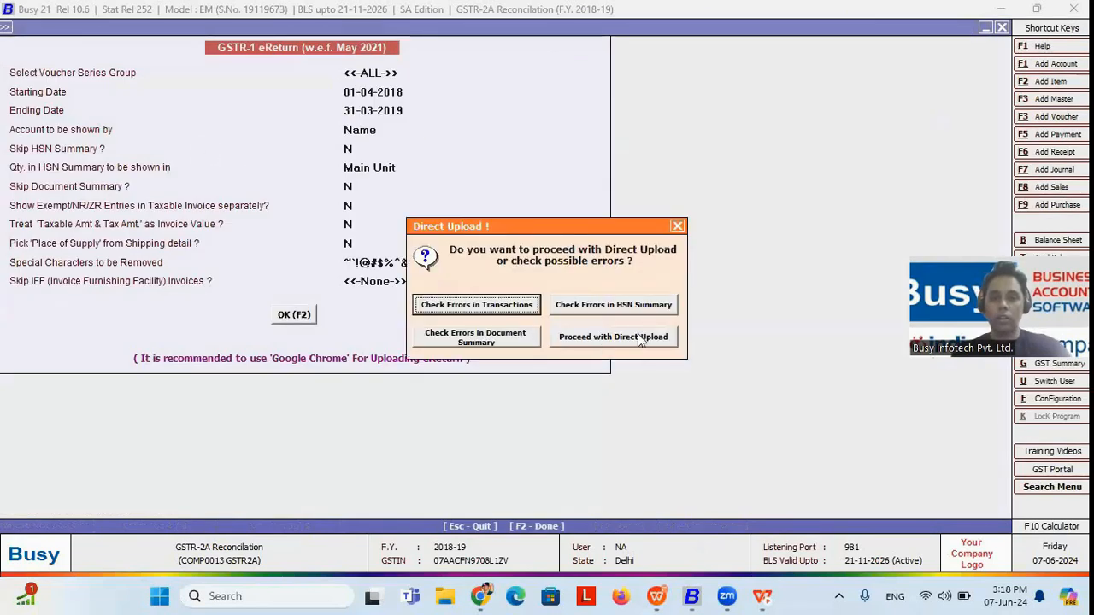
Step: Try to proceed with the GSTR-1 direct upload, declining to configure the GST portal user name, and leave the eReturn
click(641, 339)
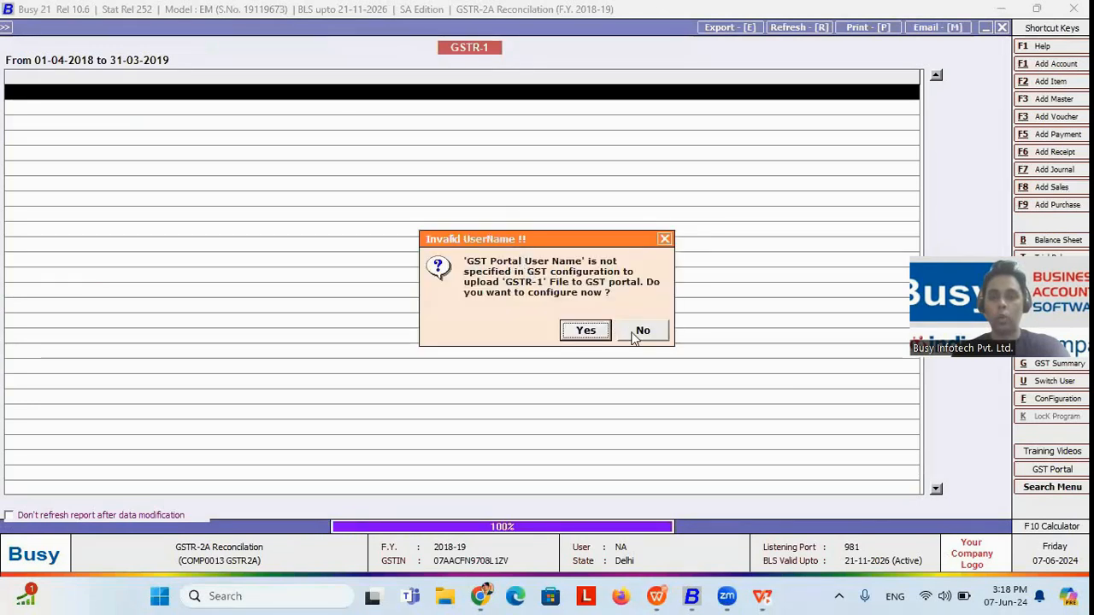
click(642, 333)
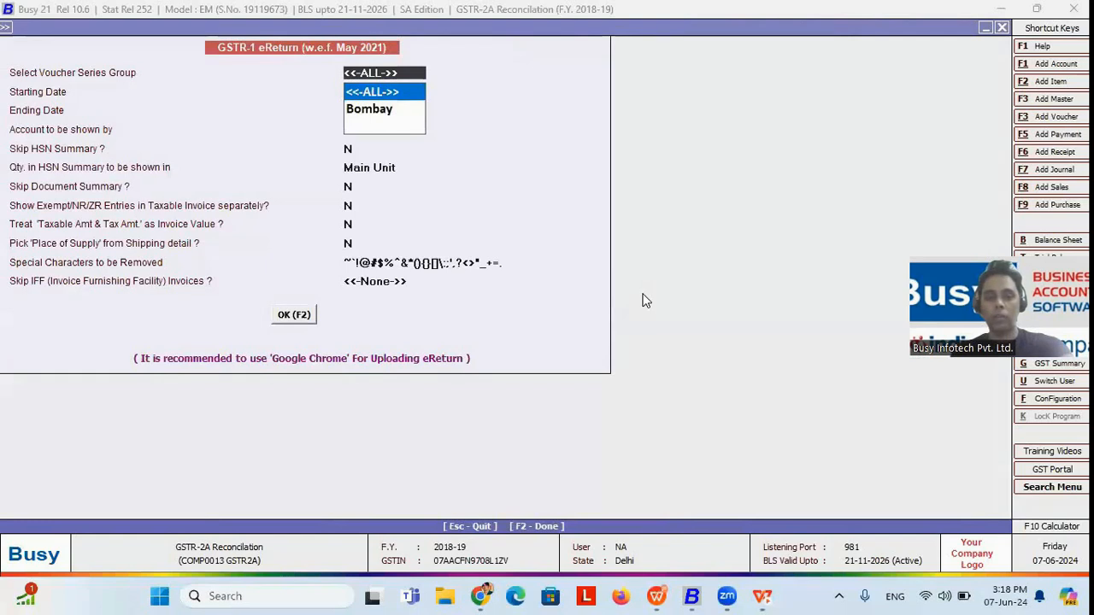
key(Escape)
key(Escape)
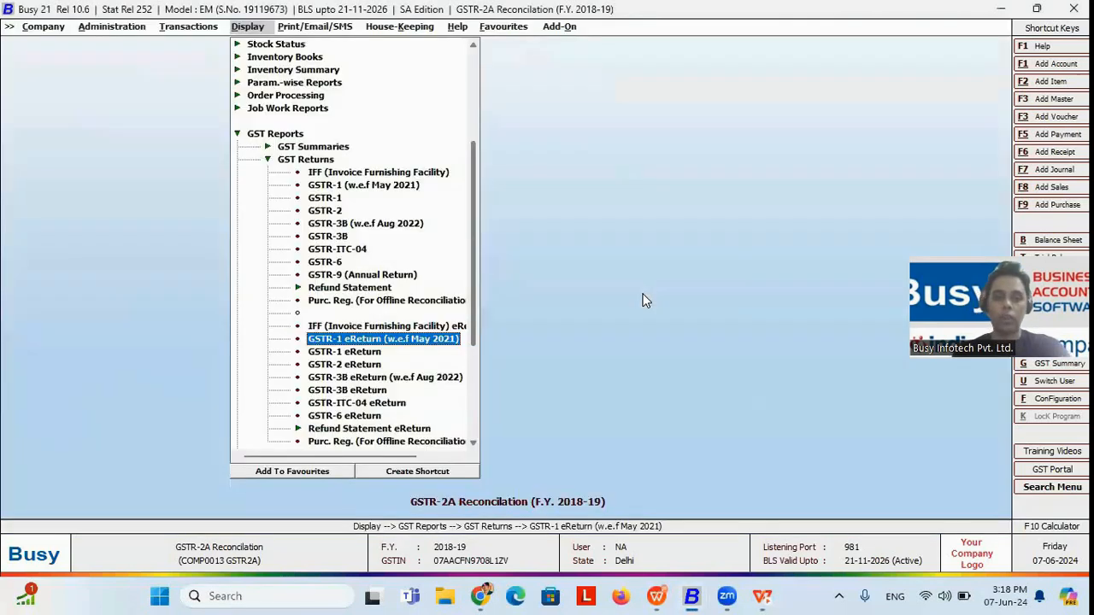
Step: Open the IFF (Invoice Furnishing Facility) eReturn under GST Returns and choose Direct Upload as the report type
click(384, 330)
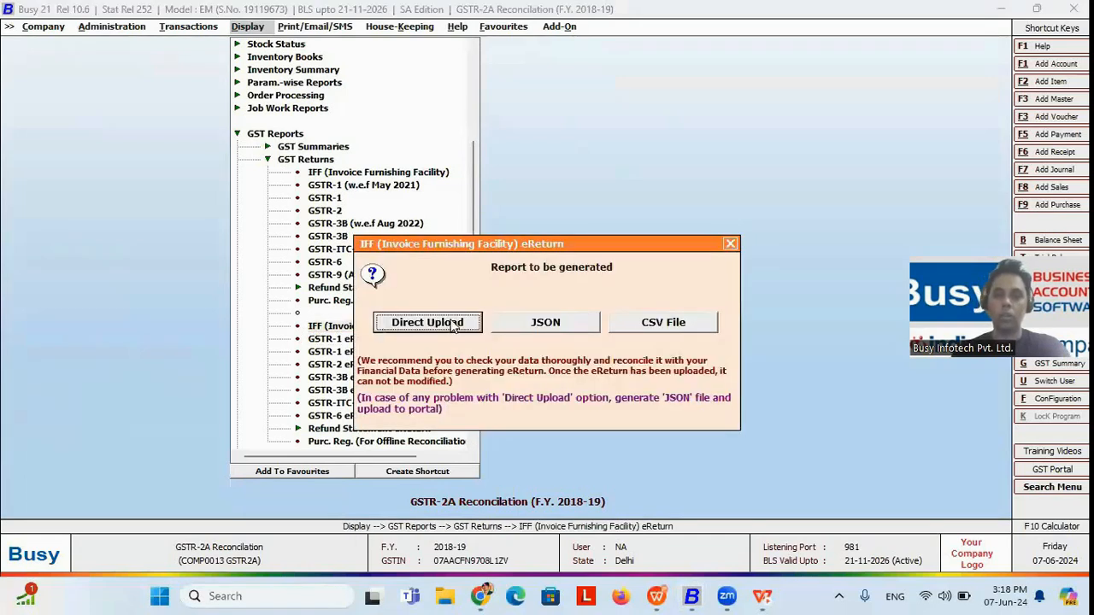
click(453, 326)
click(453, 325)
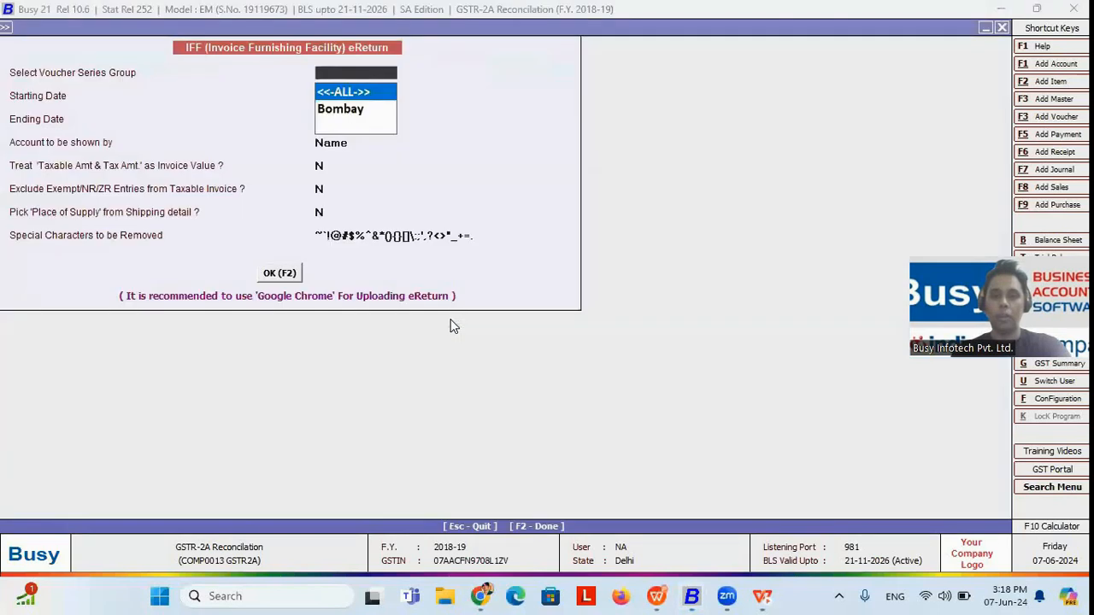
Step: Check the IFF eReturn for errors in transactions, for all voucher series from 01-04-2018 to 31-03-2019, and leave the eReturn
key(Return)
key(Return)
key(Return)
key(Return)
key(Return)
key(Return)
key(Return)
key(Return)
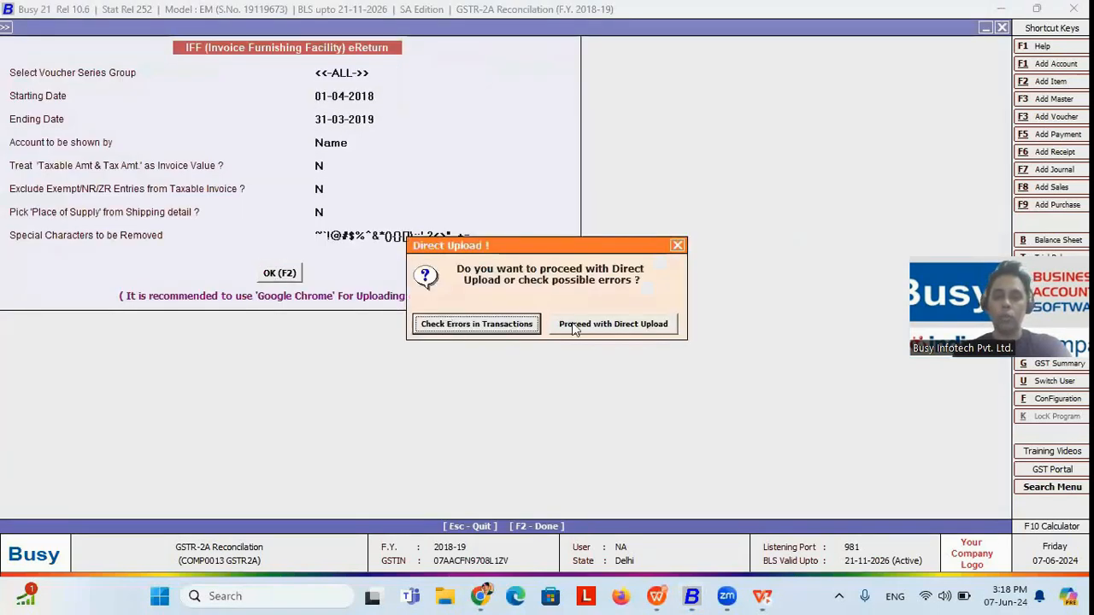
click(478, 331)
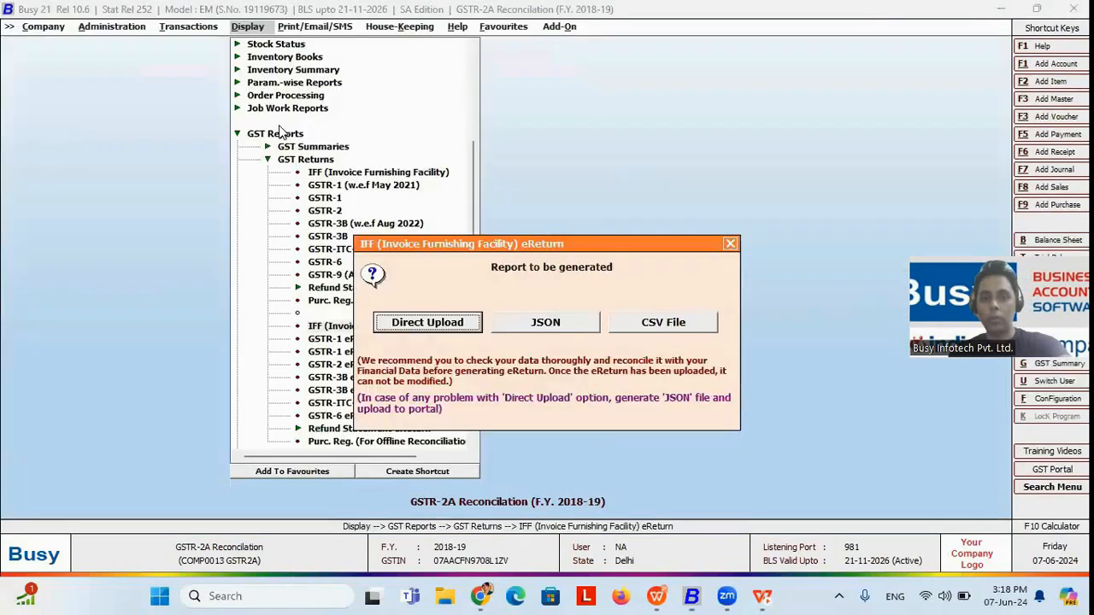
key(Escape)
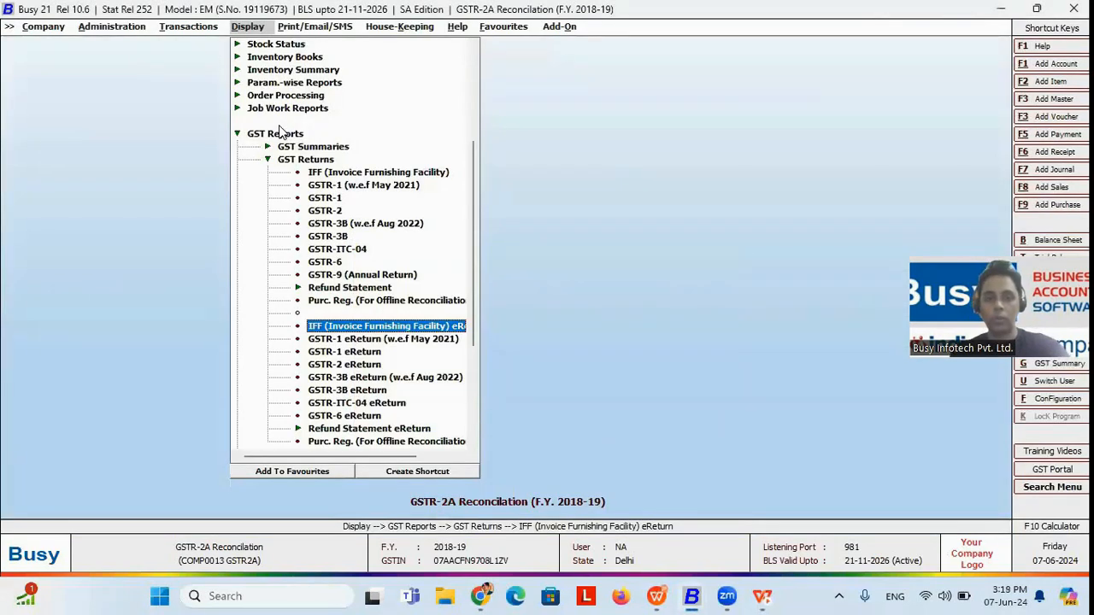
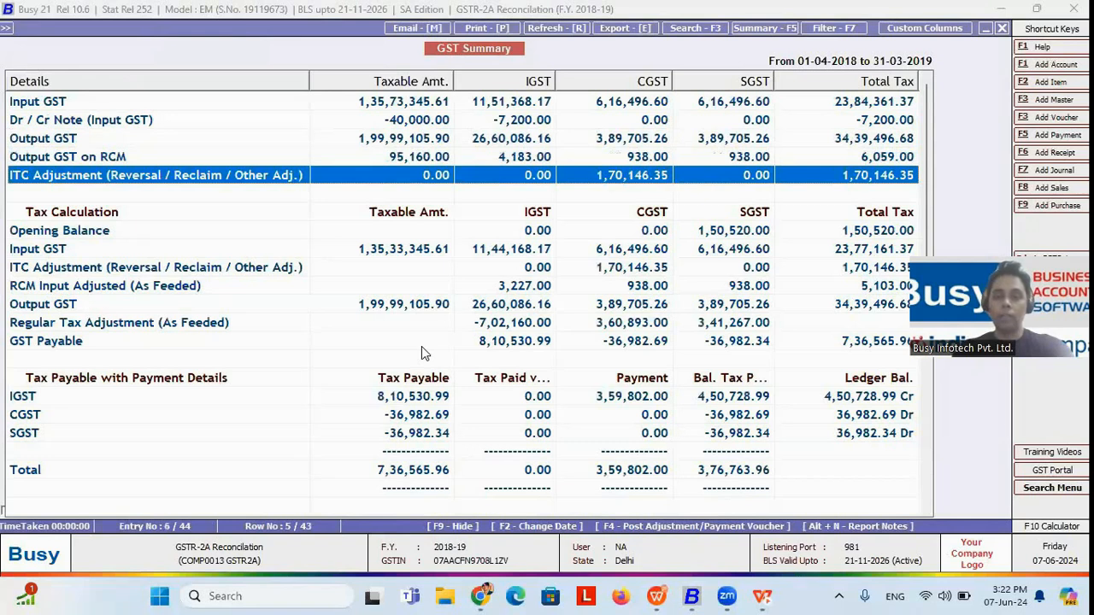
Step: Examine the GST Summary for 01-04-2018 to 31-03-2019, going through the input, output, RCM and regular tax adjustment rows
key(Up)
key(Up)
key(Up)
key(Down)
key(Down)
key(Down)
key(Down)
key(Down)
key(Down)
key(Down)
key(Down)
key(Down)
key(Down)
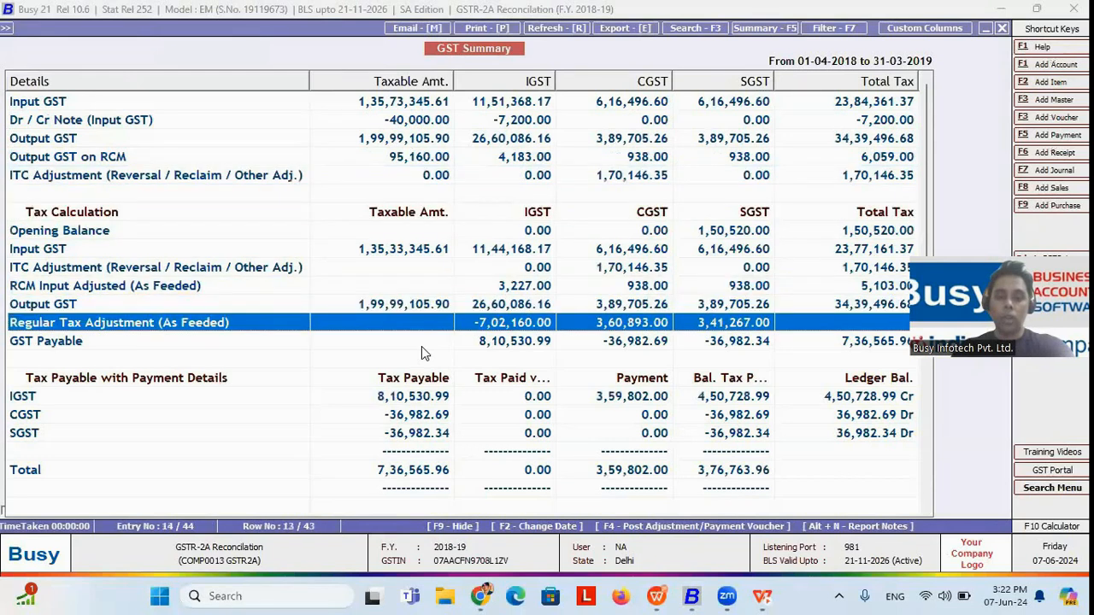
click(455, 440)
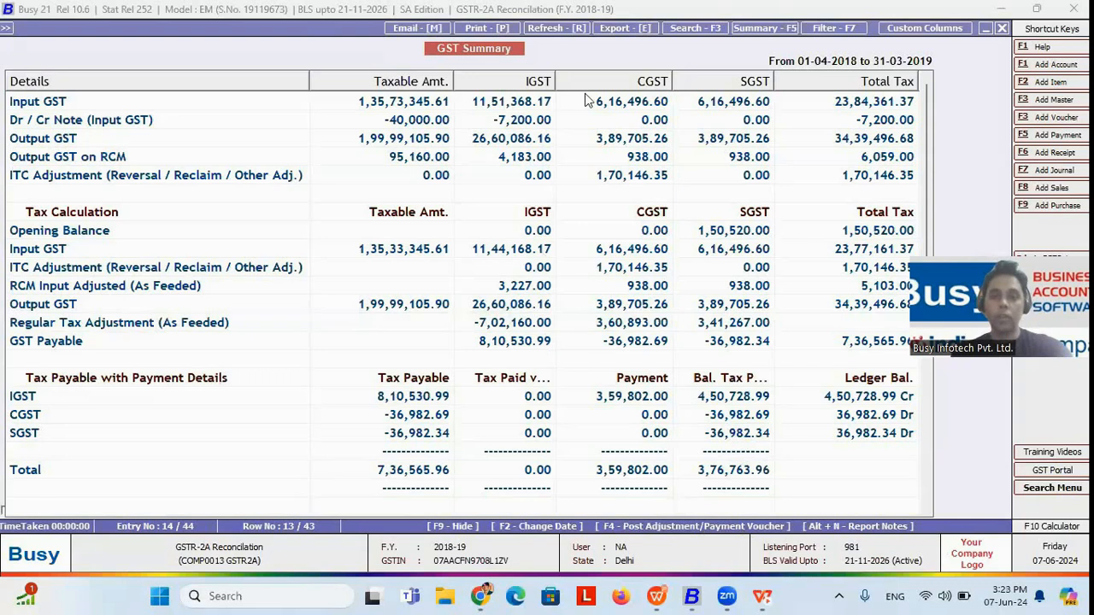
click(507, 145)
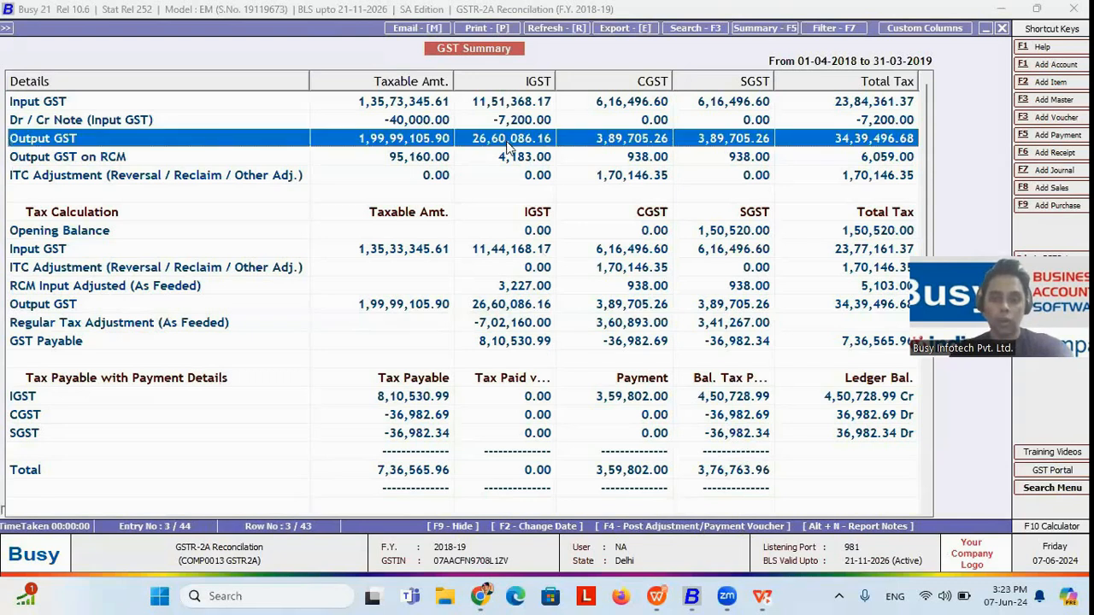
Step: Start posting an RCM Payment voucher from the GST Summary and review its IGST and CGST accounts to be debited
key(F4)
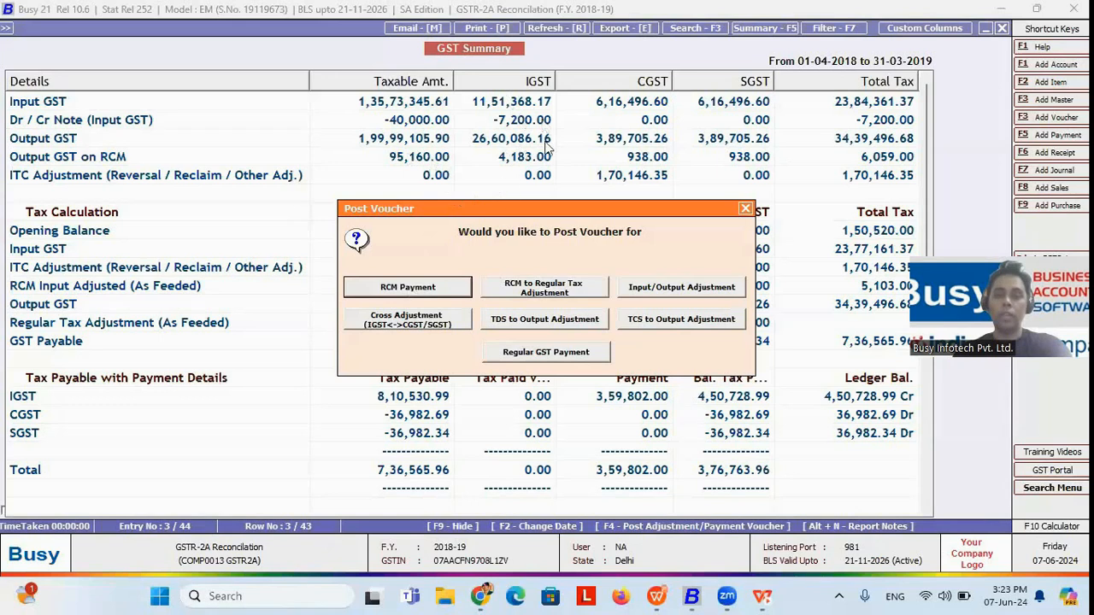
click(413, 295)
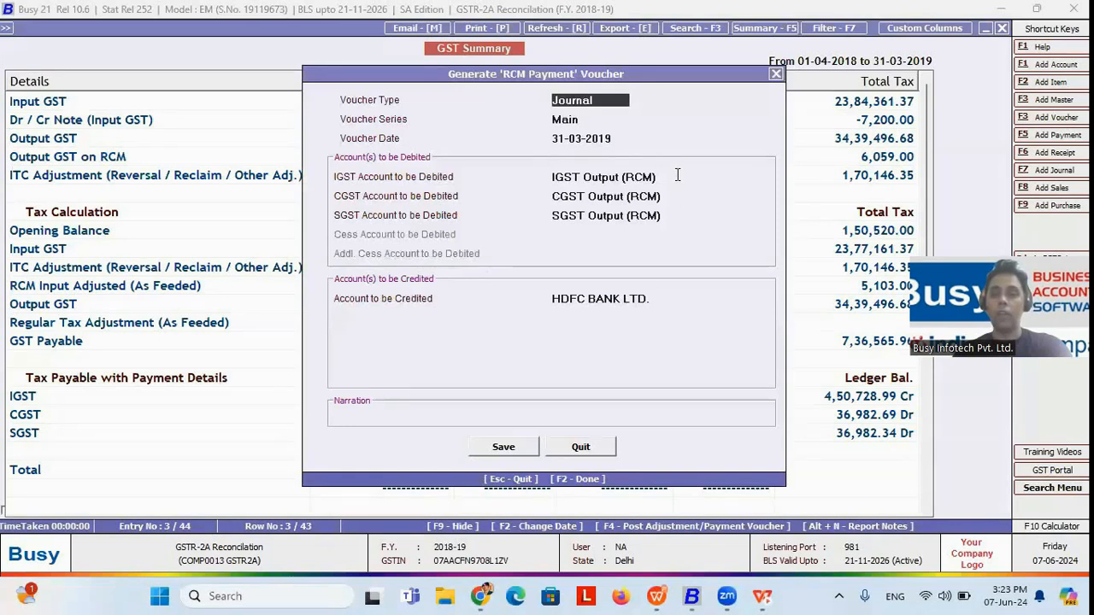
click(676, 175)
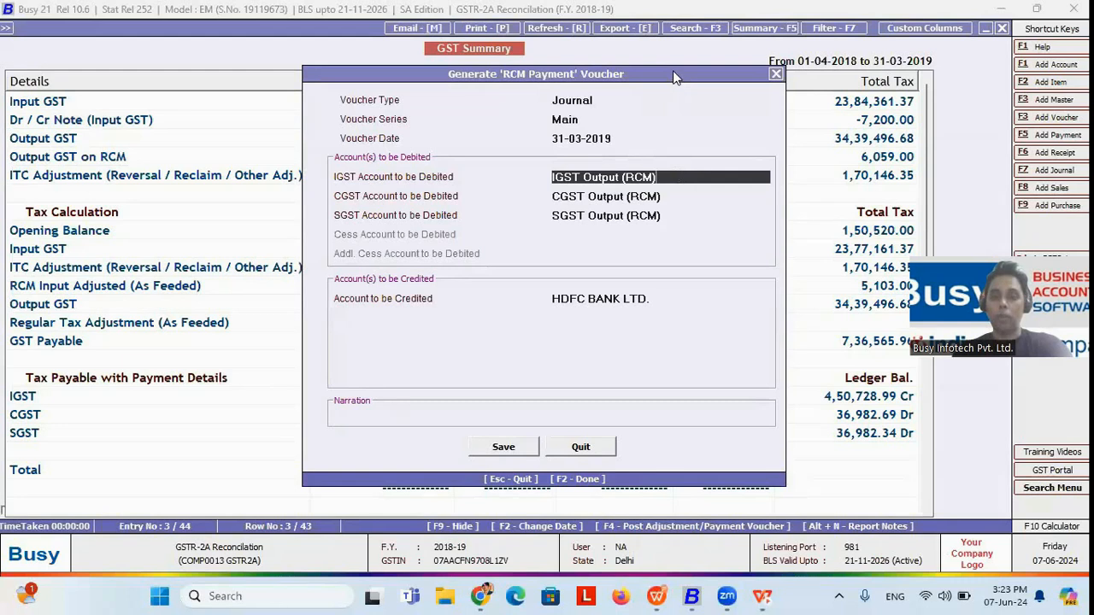
drag(673, 68, 668, 19)
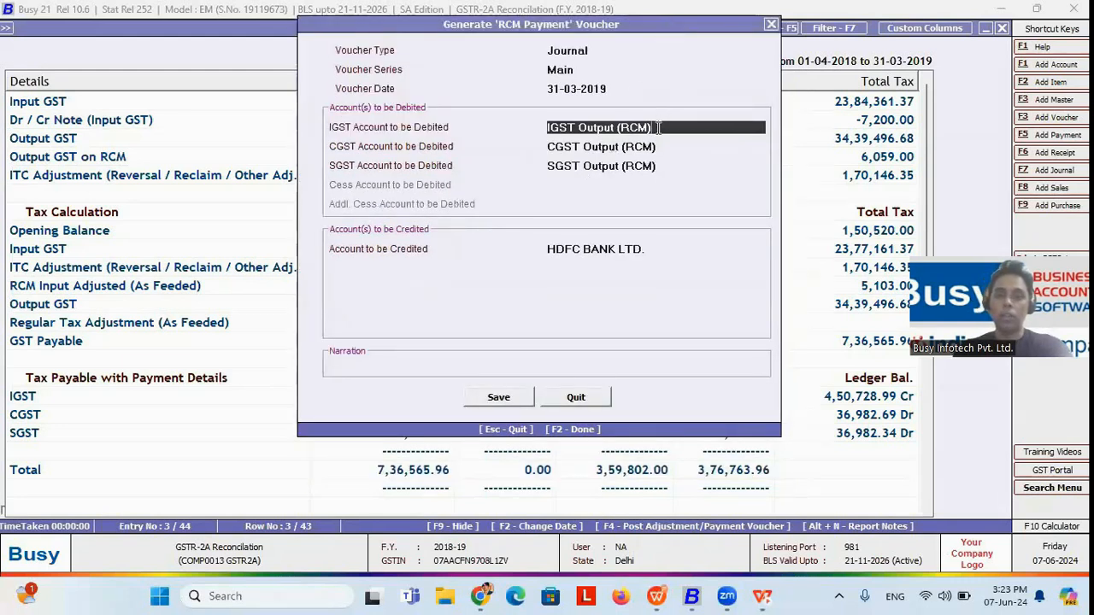
click(666, 148)
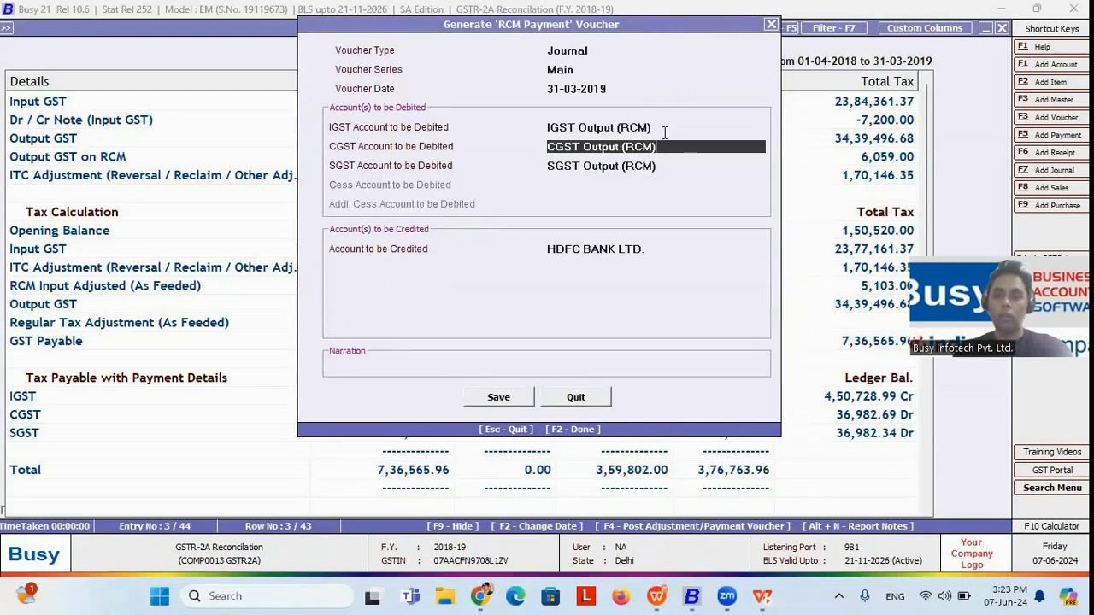
click(655, 126)
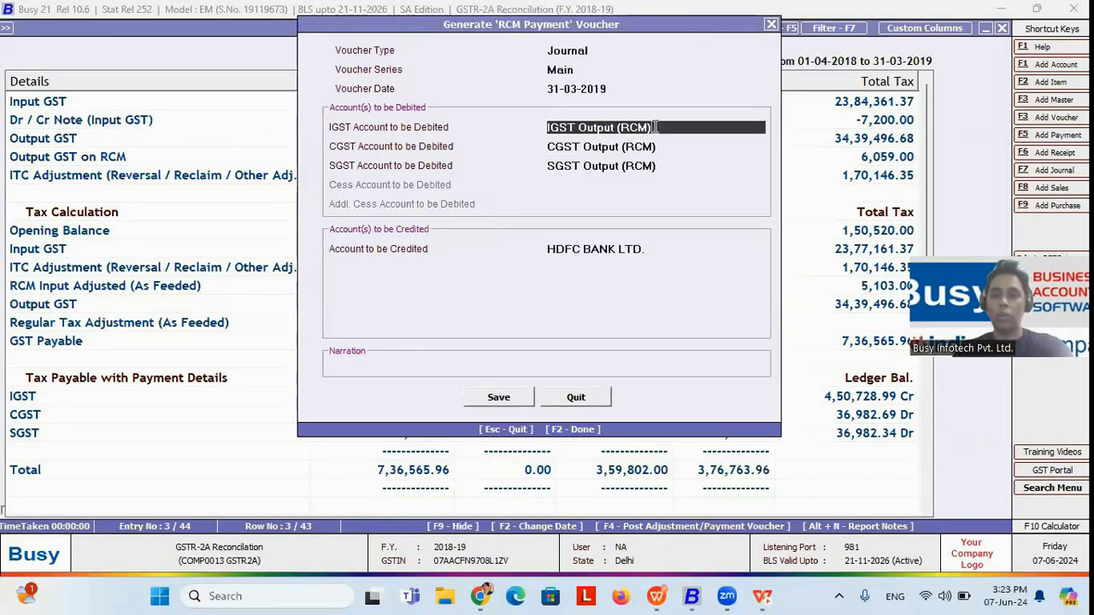
click(665, 147)
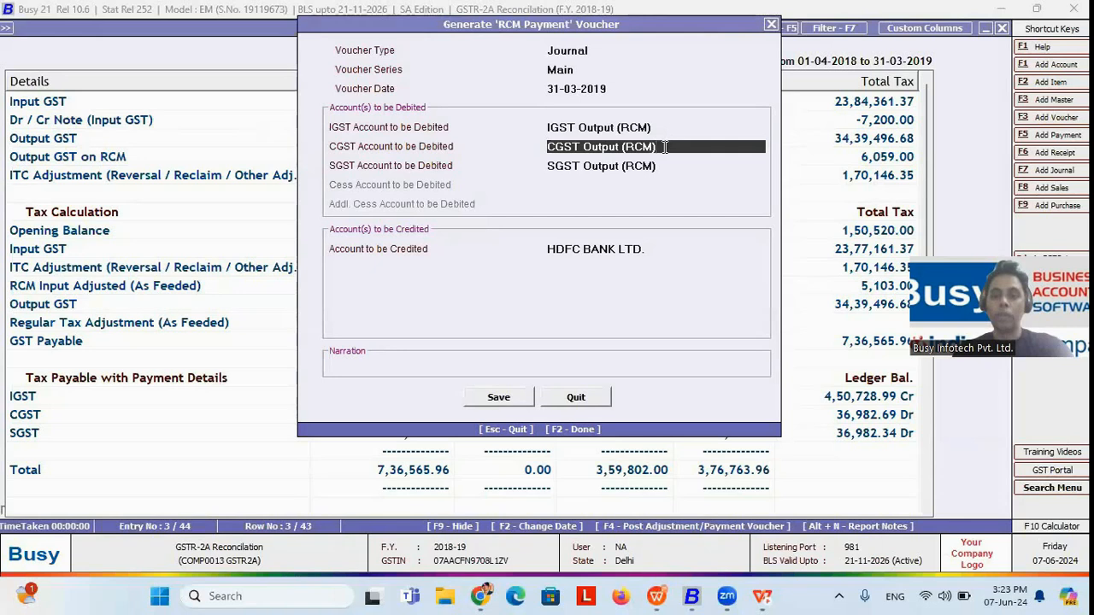
Step: Keep HDFC BANK LTD. as the account to be credited, save the RCM Payment voucher, and choose to modify the existing one
click(647, 250)
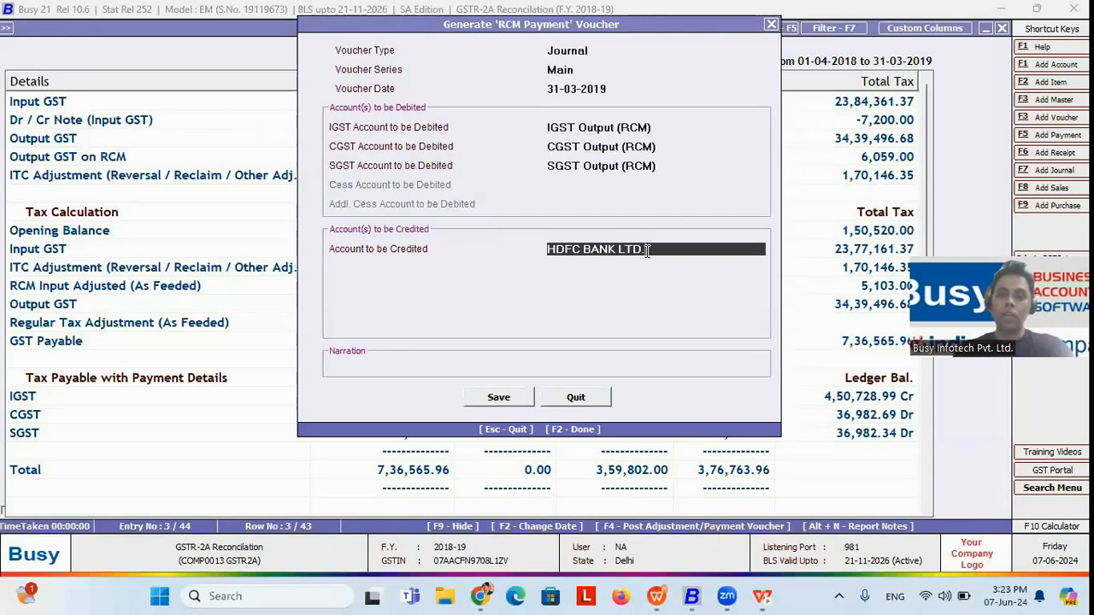
click(647, 249)
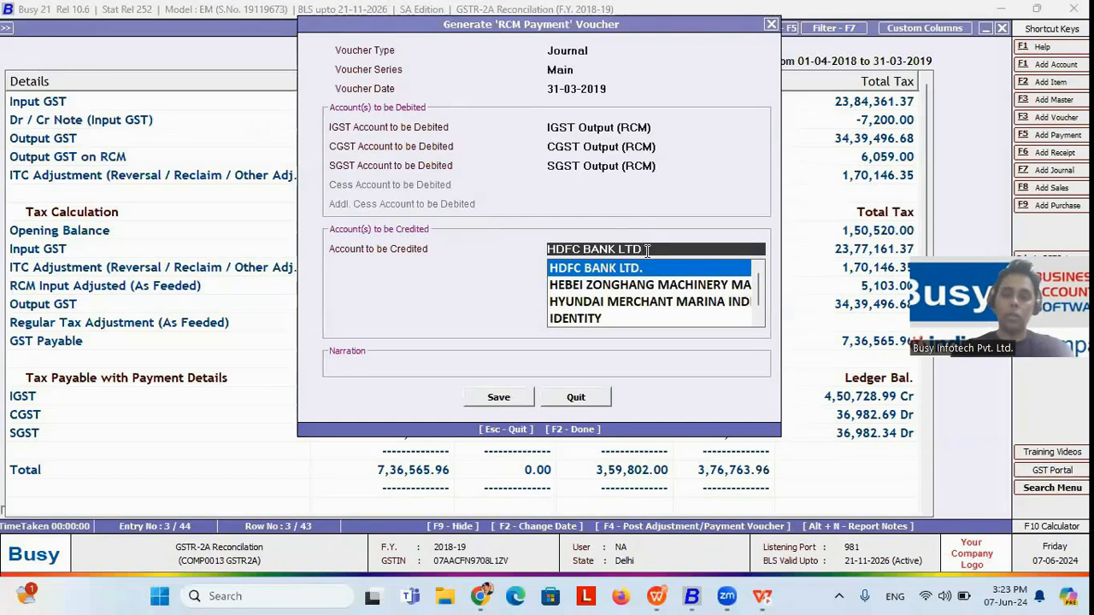
key(Return)
click(500, 399)
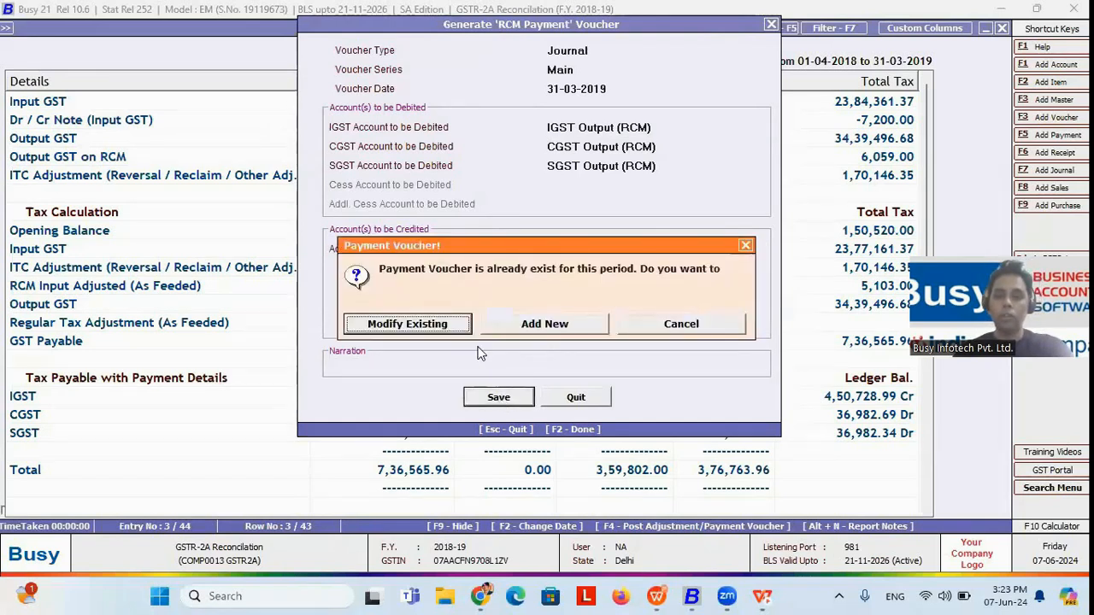
click(427, 323)
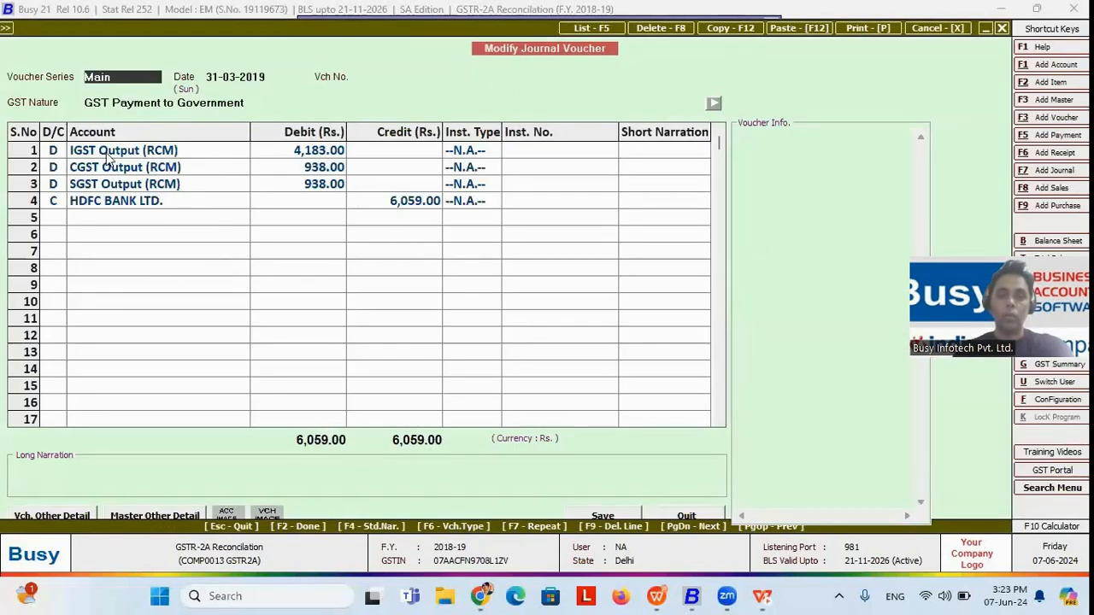
Step: Review the IGST Output (RCM) and HDFC BANK LTD. lines of the journal voucher and select GST Payment to Government as its GST Nature
click(59, 158)
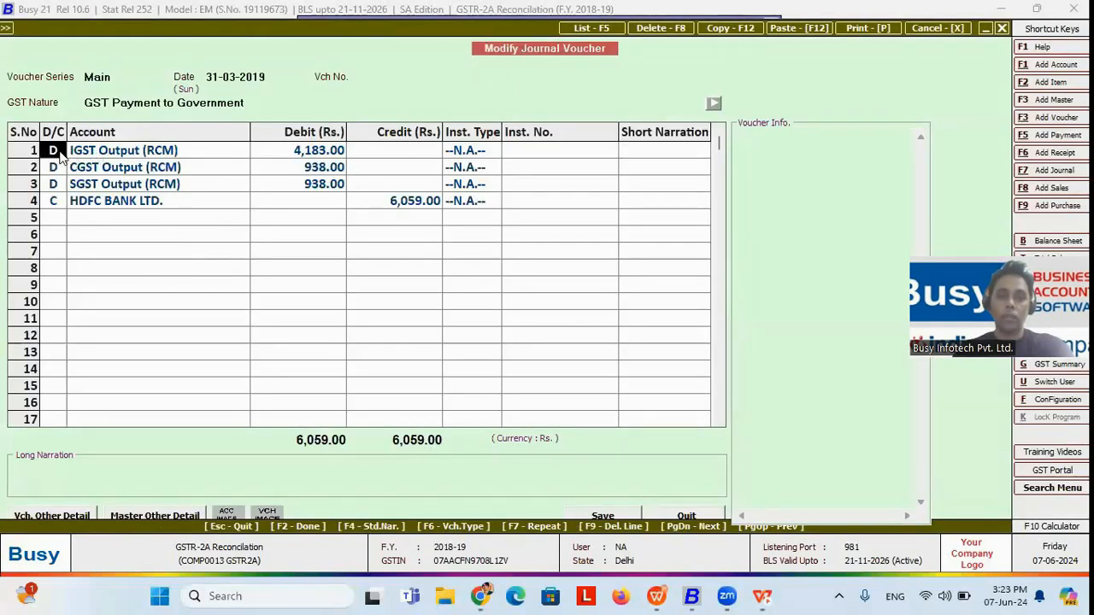
click(132, 154)
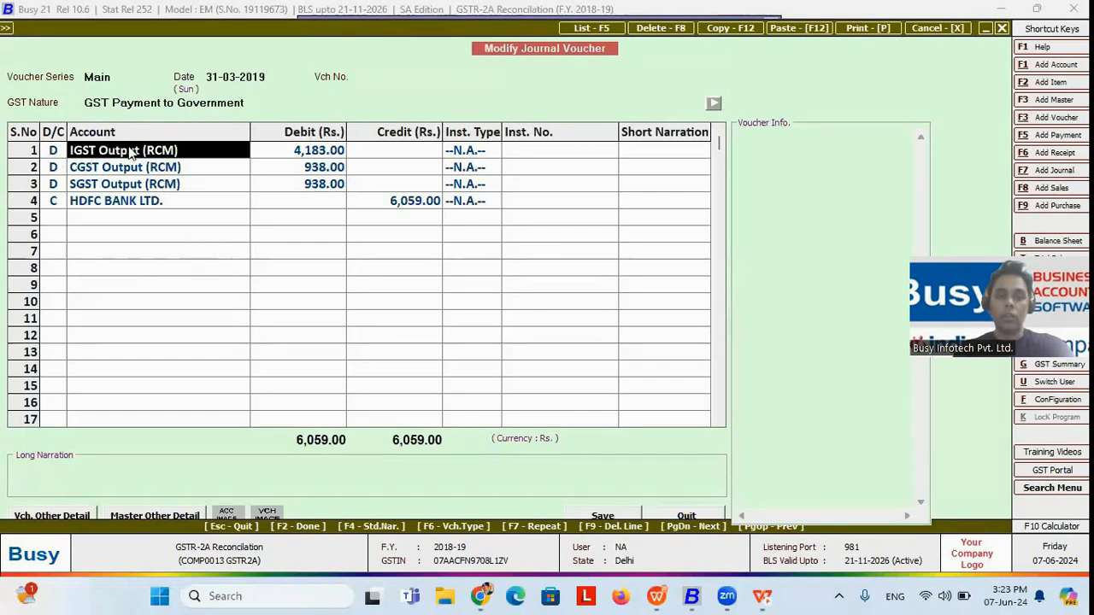
click(155, 207)
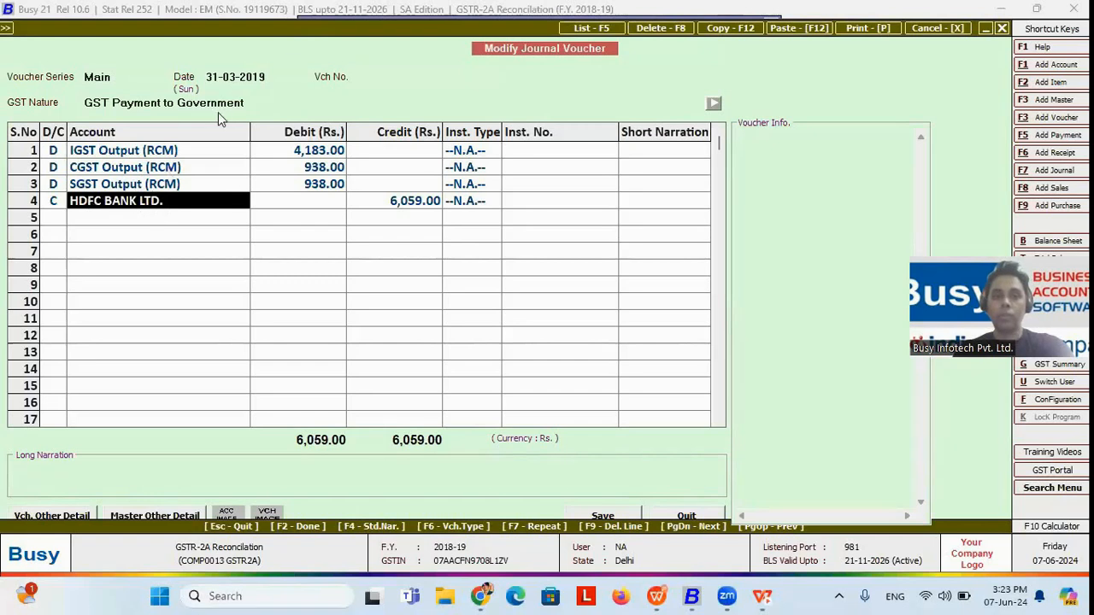
click(248, 103)
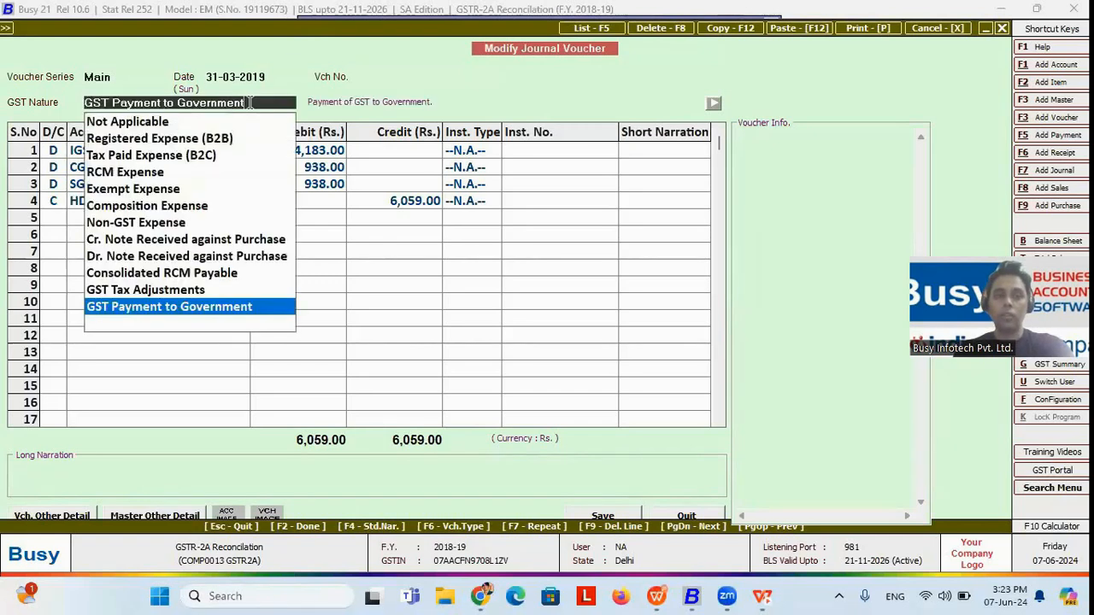
click(191, 310)
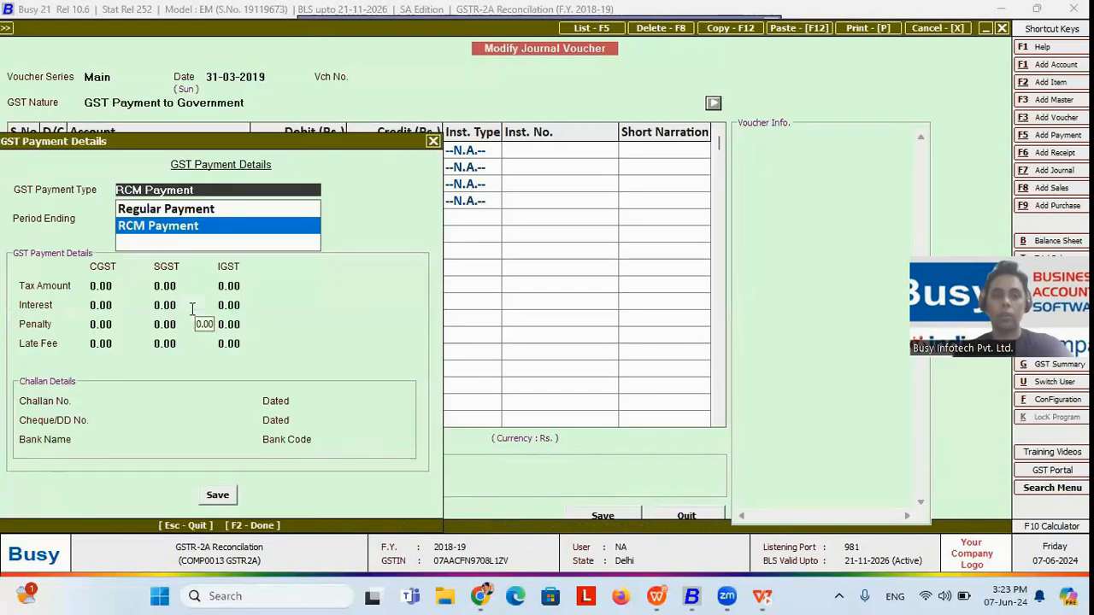
Step: Go through the GST payment details with RCM Payment as the type and 31-03-2019 as the period ending, and return to the GST Summary
key(Return)
key(Return)
key(Return)
key(Return)
key(Return)
key(Return)
key(Return)
key(Return)
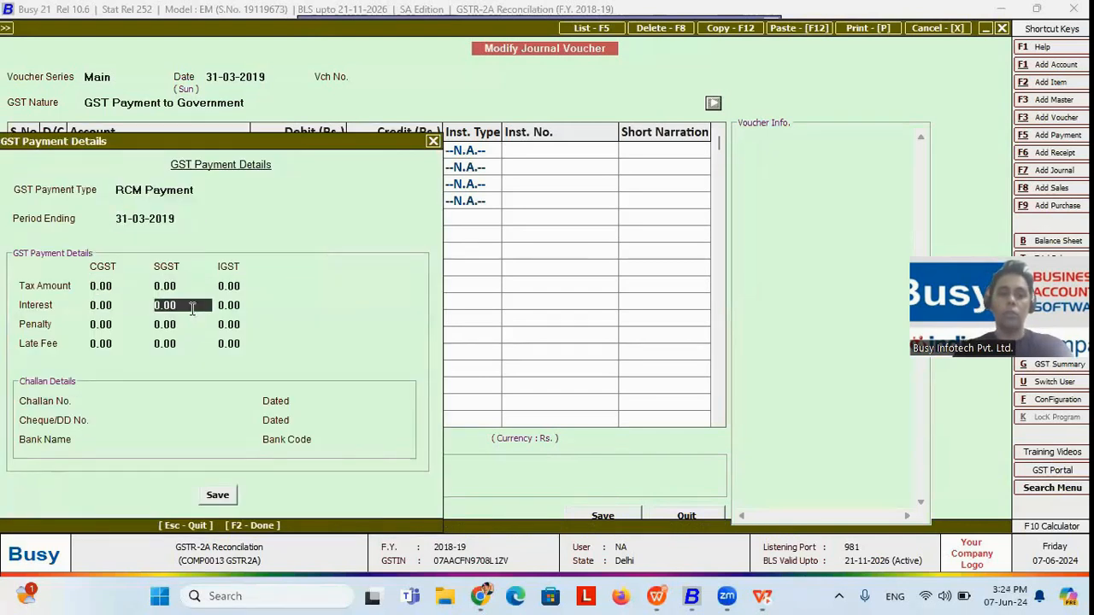
click(434, 141)
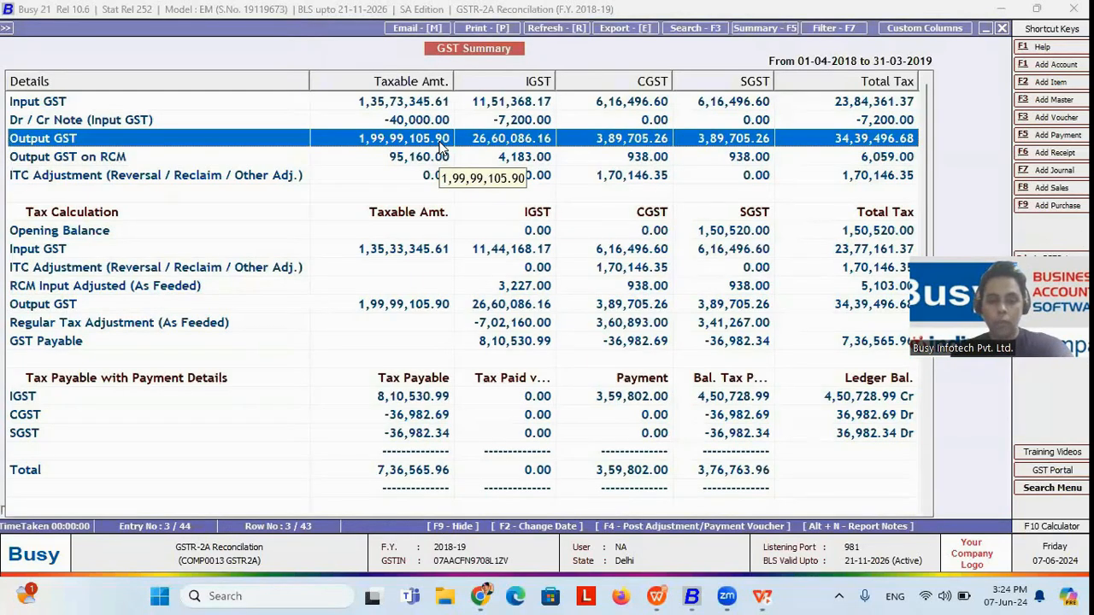
Step: Generate an RCM to Regular Tax Adjustment voucher debiting IGST Input and crediting IGST Input Available (RCM), and open the existing voucher for modification
key(F4)
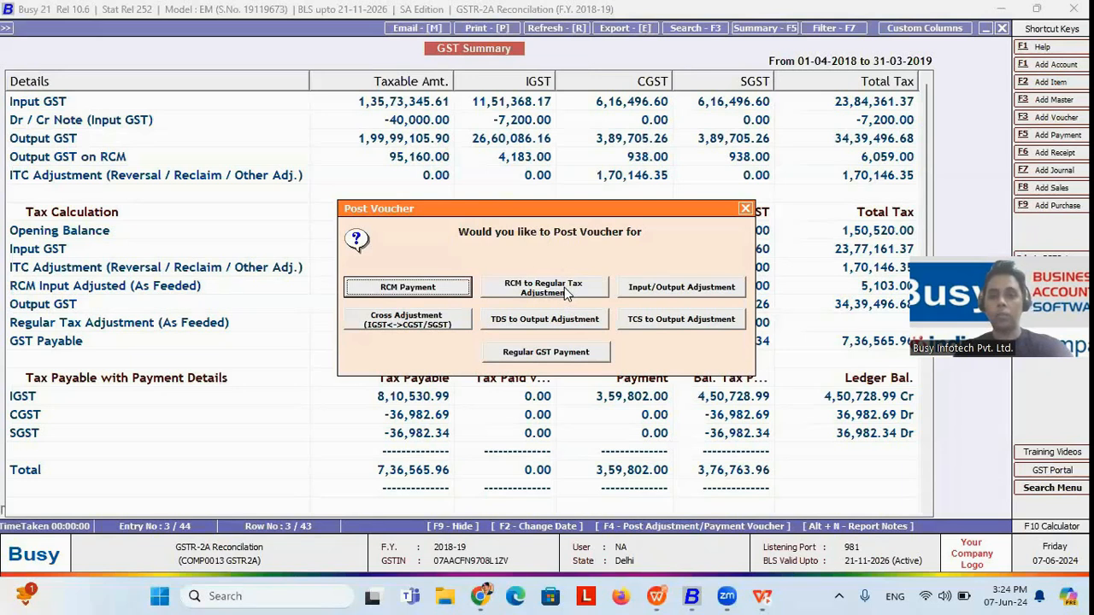
click(564, 287)
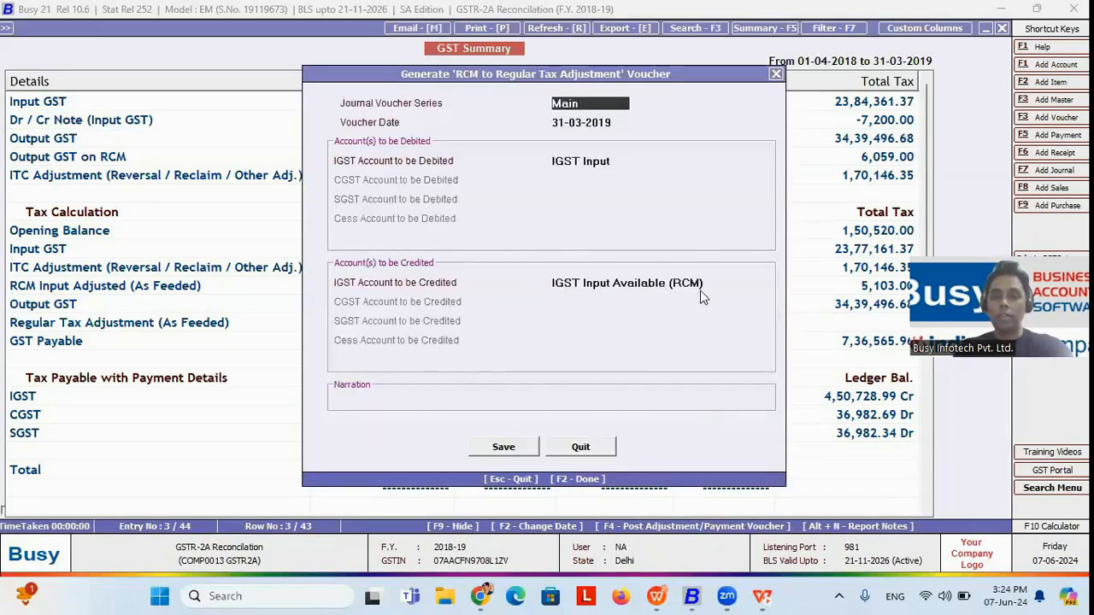
click(706, 283)
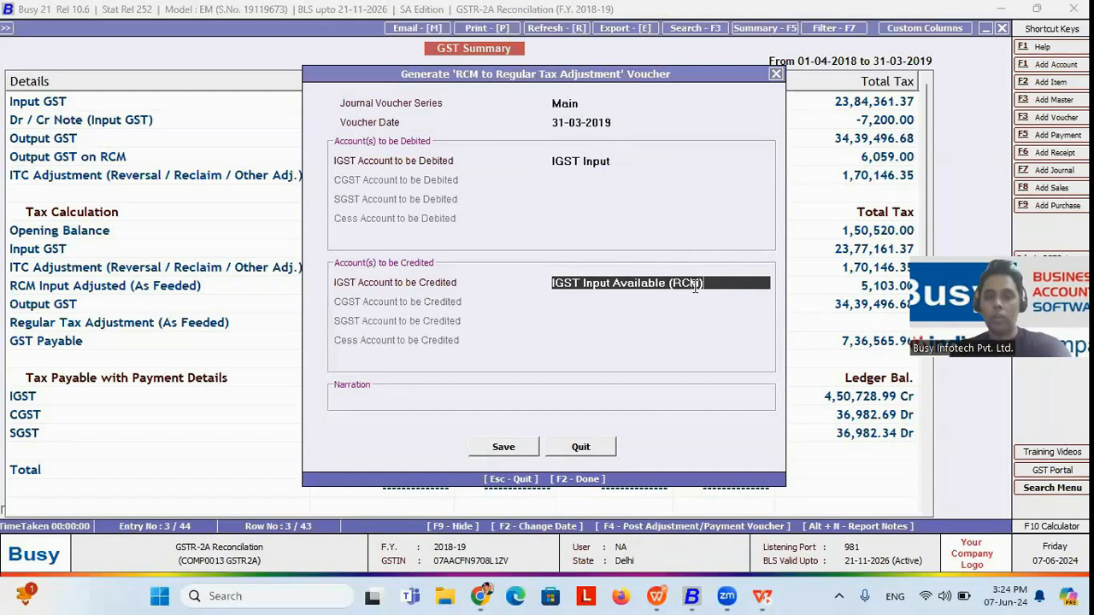
click(624, 160)
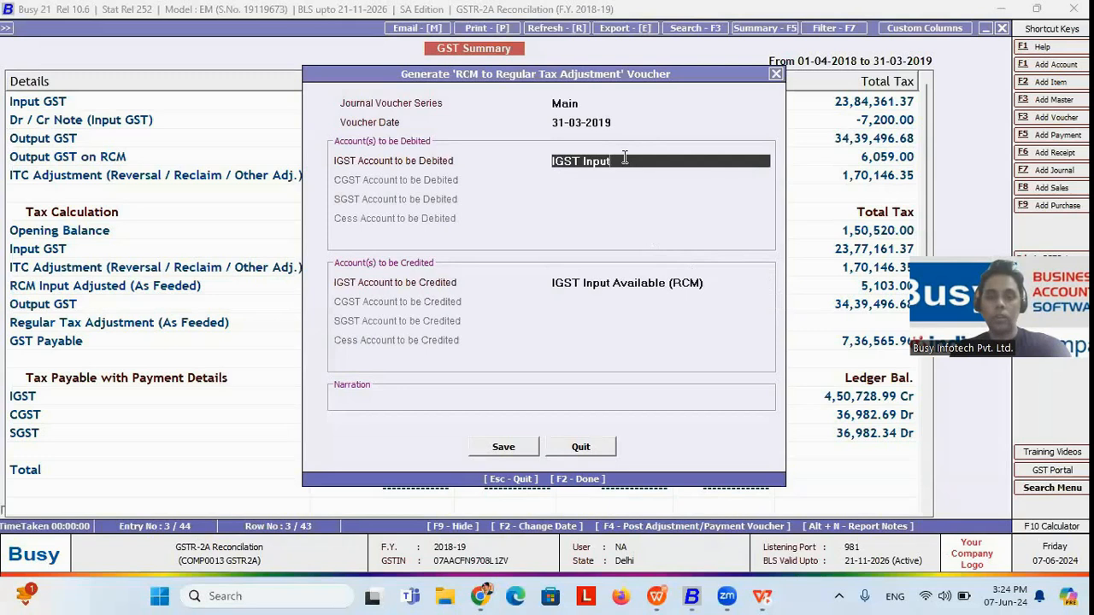
click(723, 286)
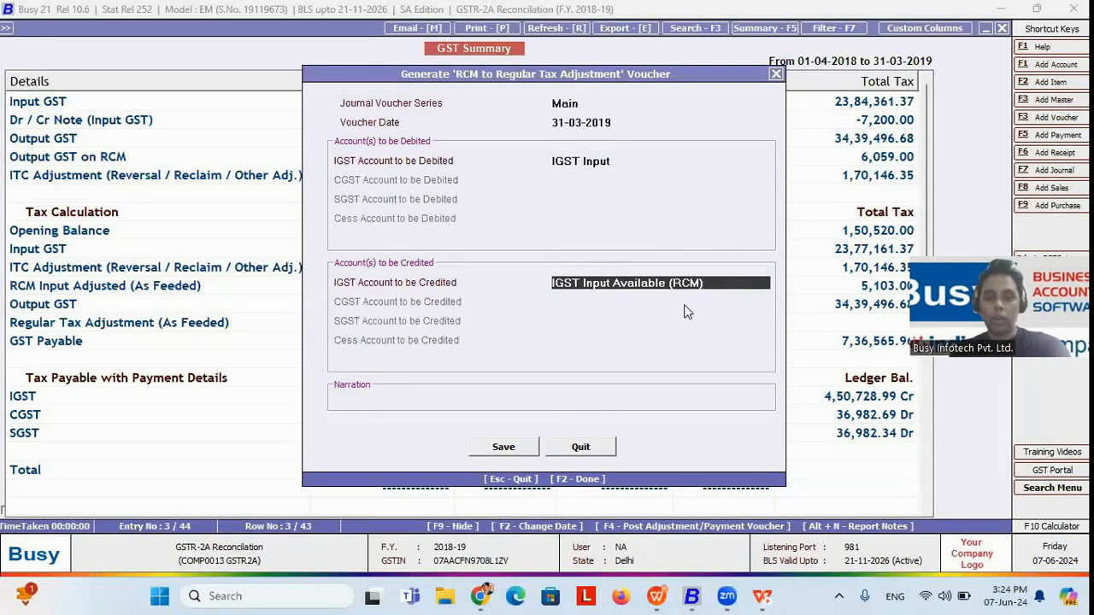
key(F2)
click(602, 335)
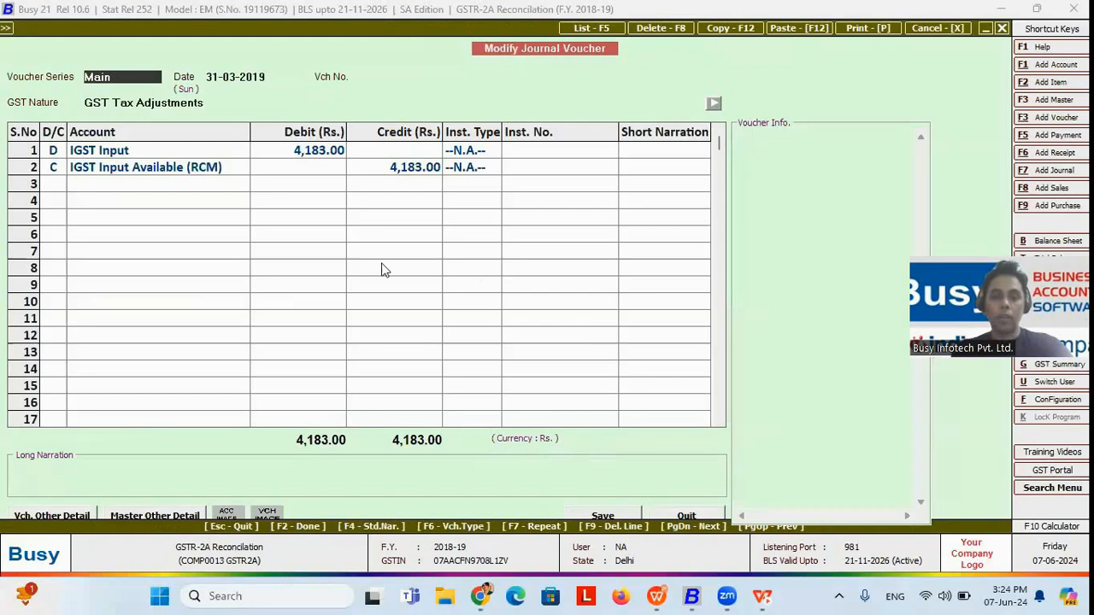
Step: Select GST Tax Adjustments as the GST Nature, go through the RCM to Regular Adjustment details for period ending 31-03-2019, and finish the voucher
click(202, 101)
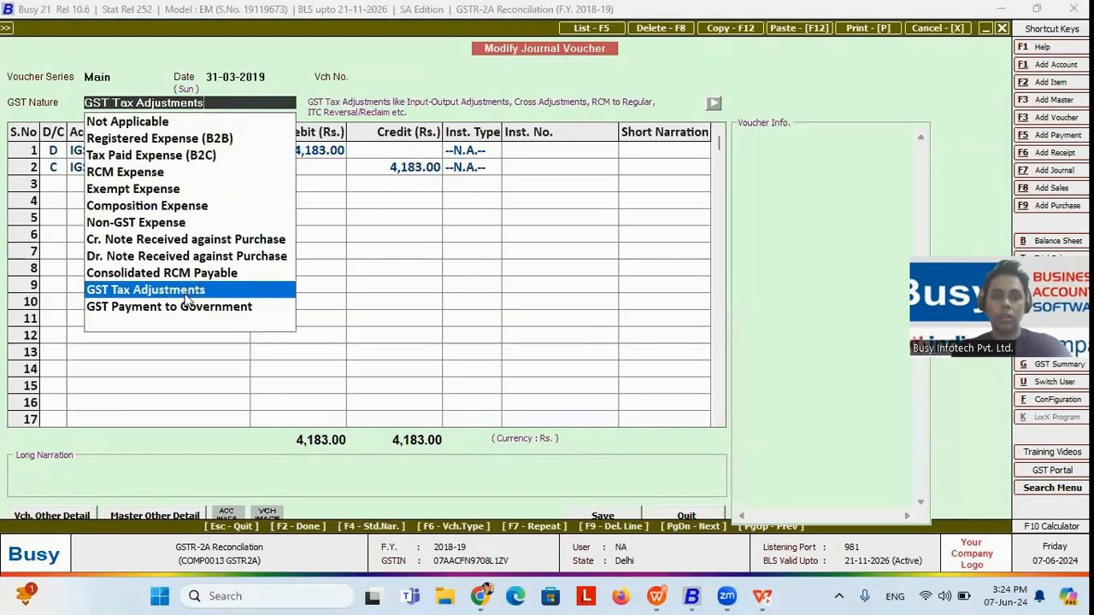
click(186, 296)
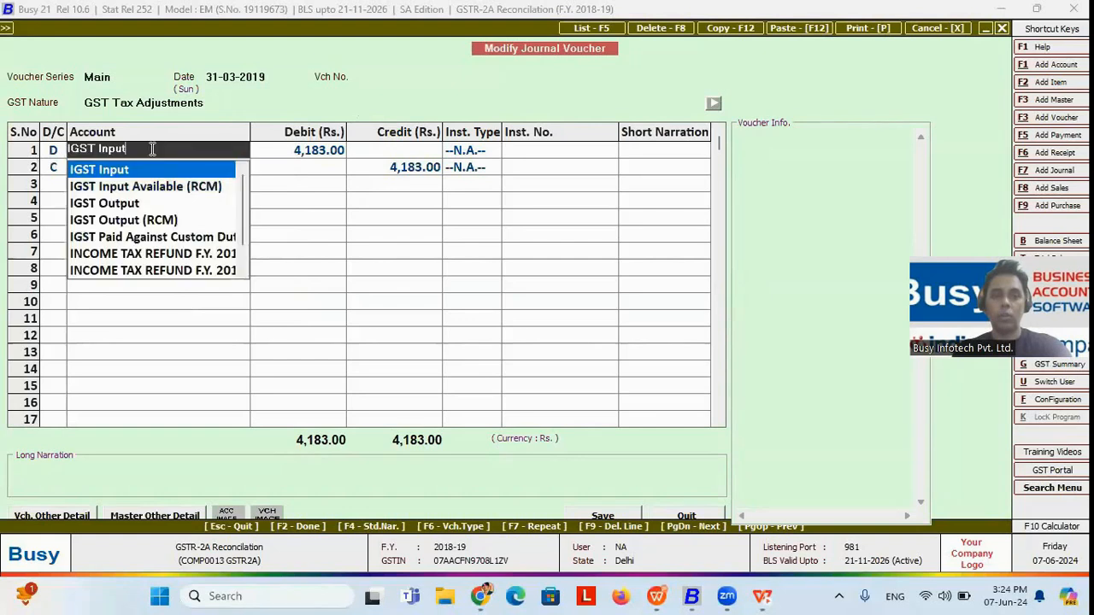
click(308, 154)
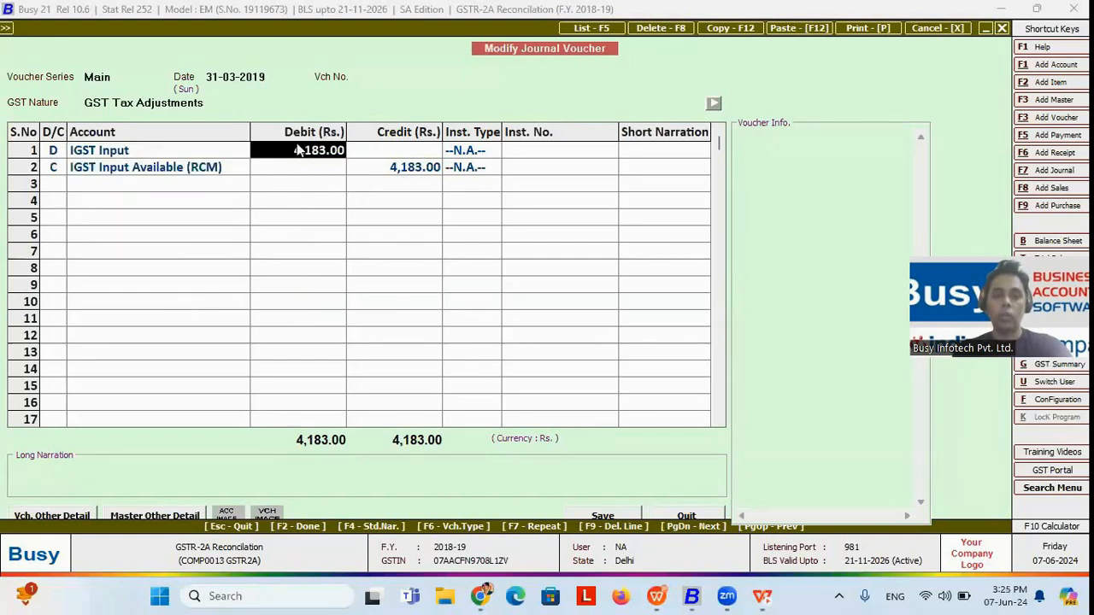
key(F2)
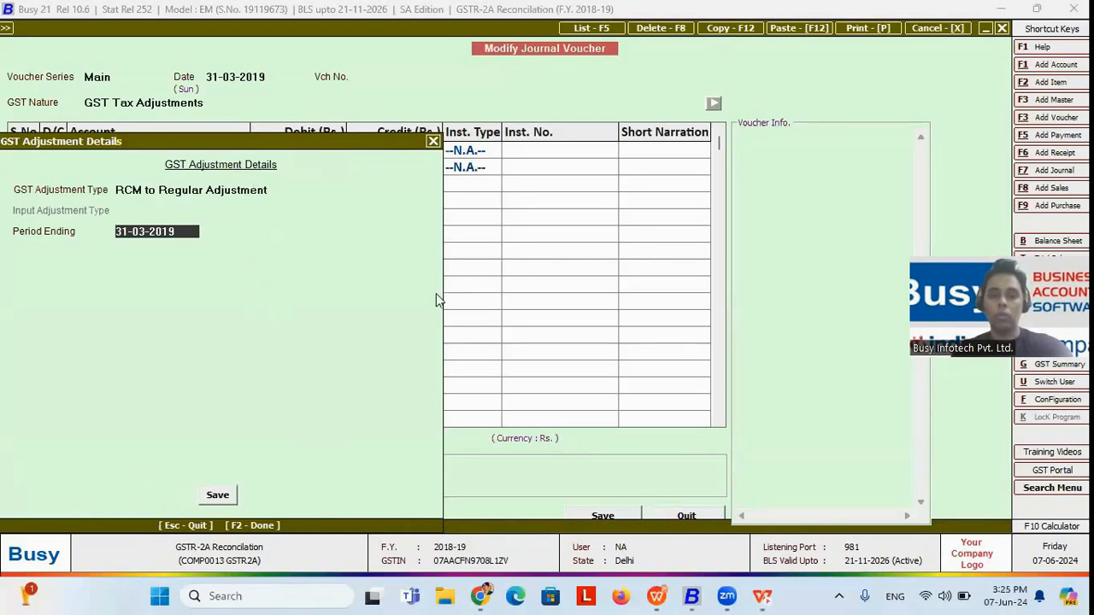
click(217, 496)
key(F2)
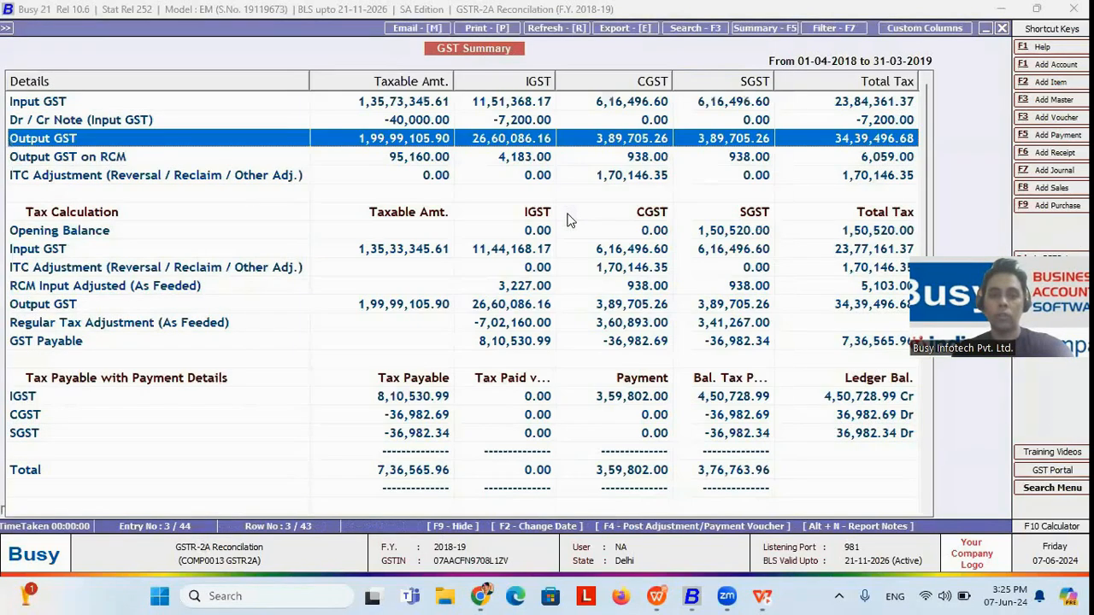
Step: Generate an Input/Output Adjustment voucher debiting IGST, CGST and SGST Output and crediting the matching Input accounts, and open the existing voucher for modification
click(419, 303)
key(Up)
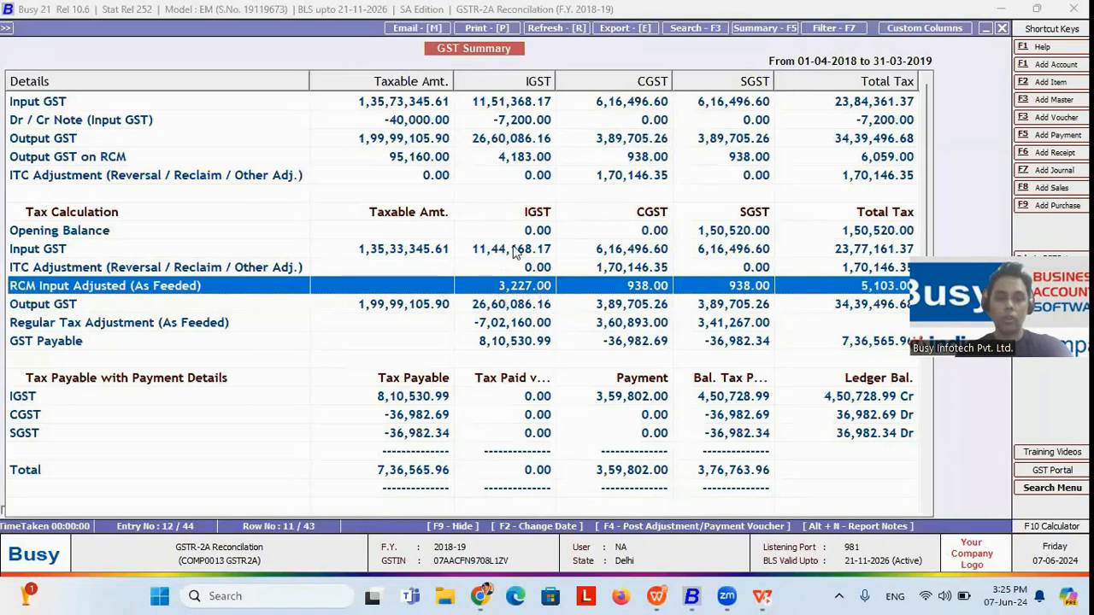
key(F4)
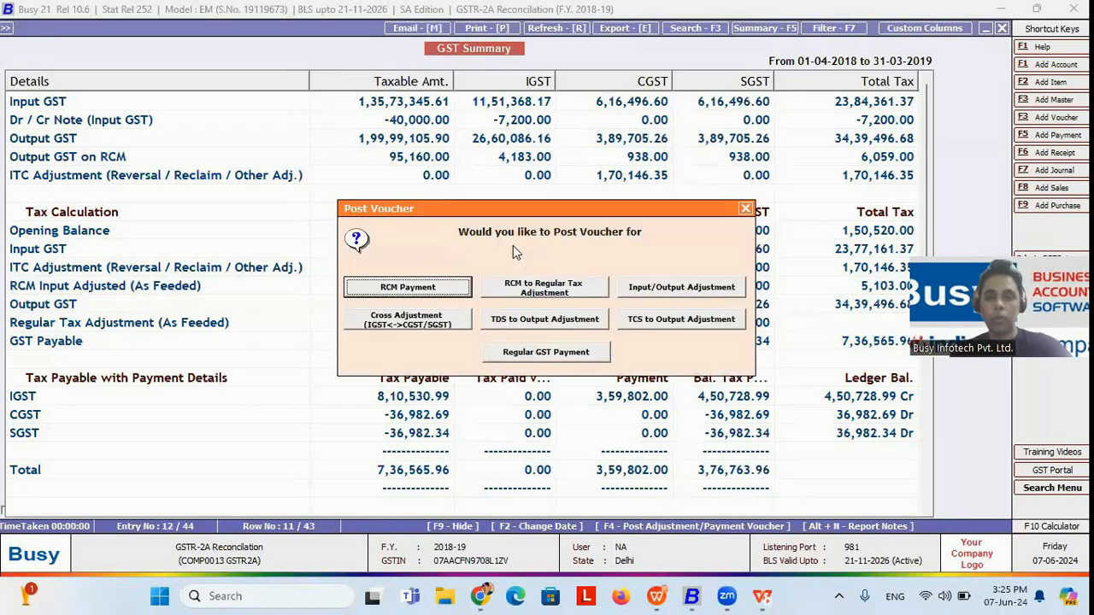
click(678, 289)
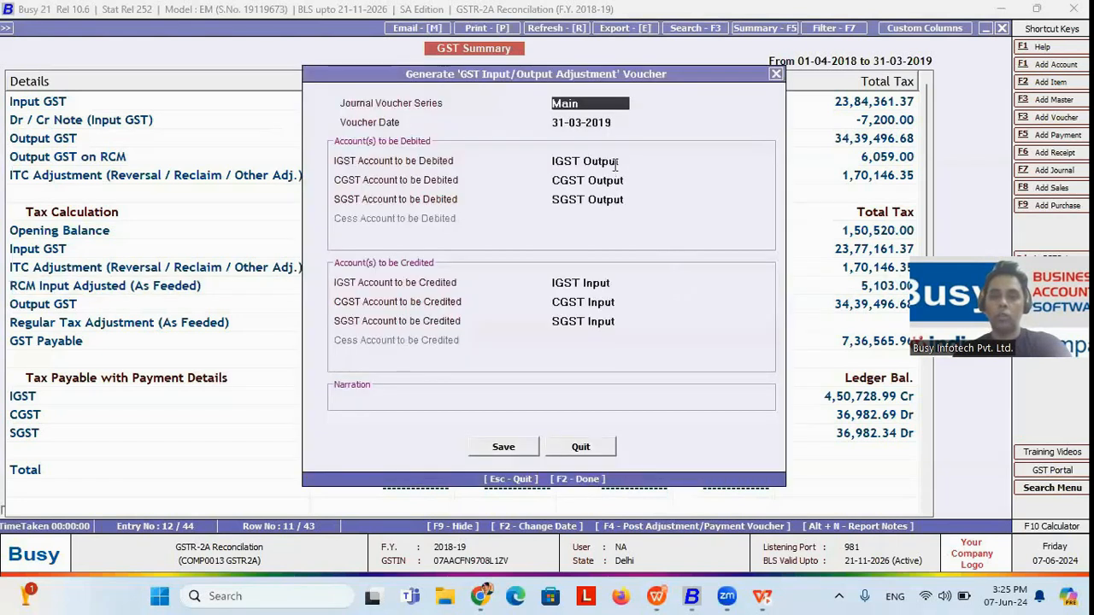
click(634, 162)
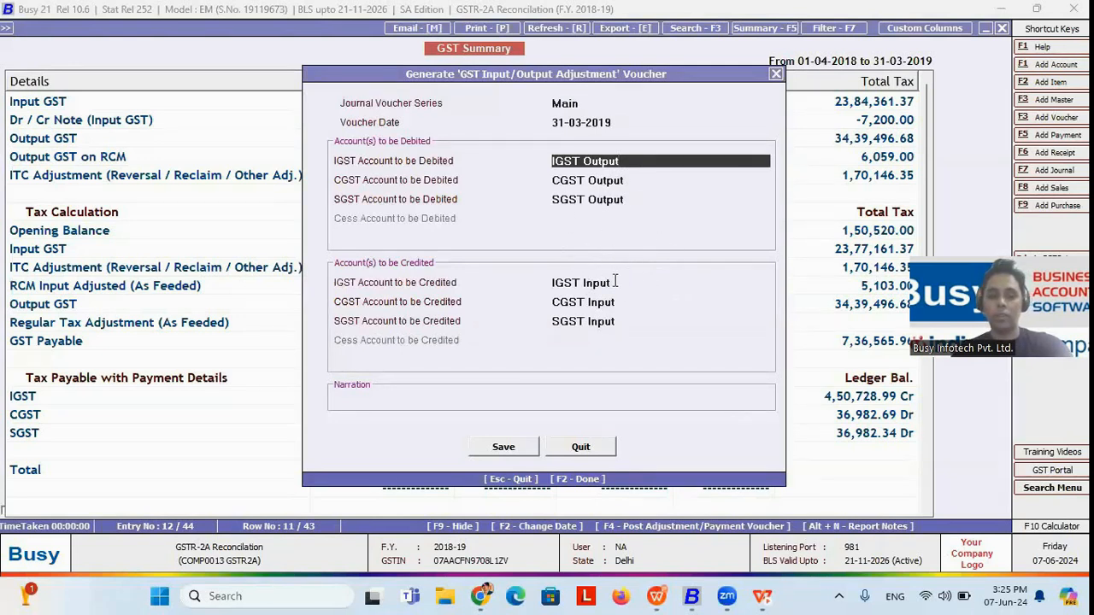
key(F2)
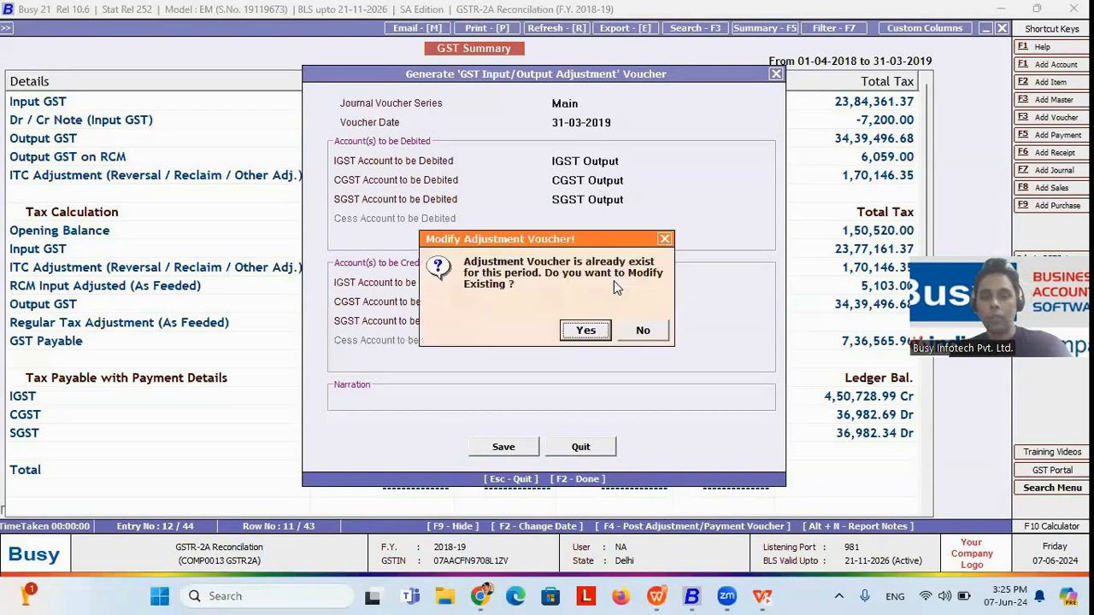
click(587, 330)
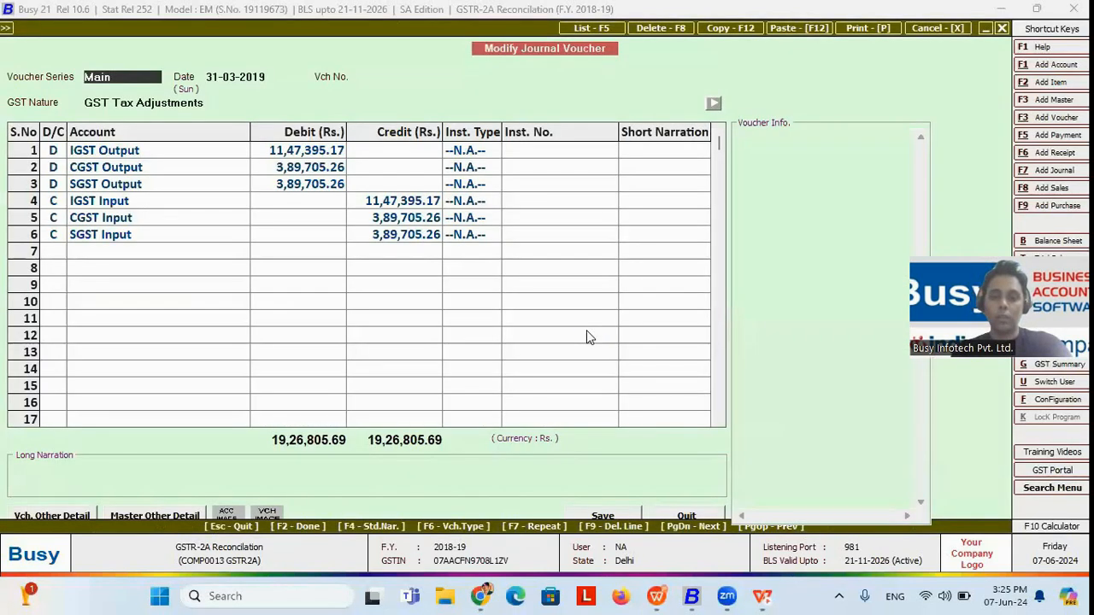
Step: Review the IGST Output and IGST Input lines and the Input/Output Adjustment (Same Tax) details for period ending 31-03-2019, and return to the GST Summary
click(136, 155)
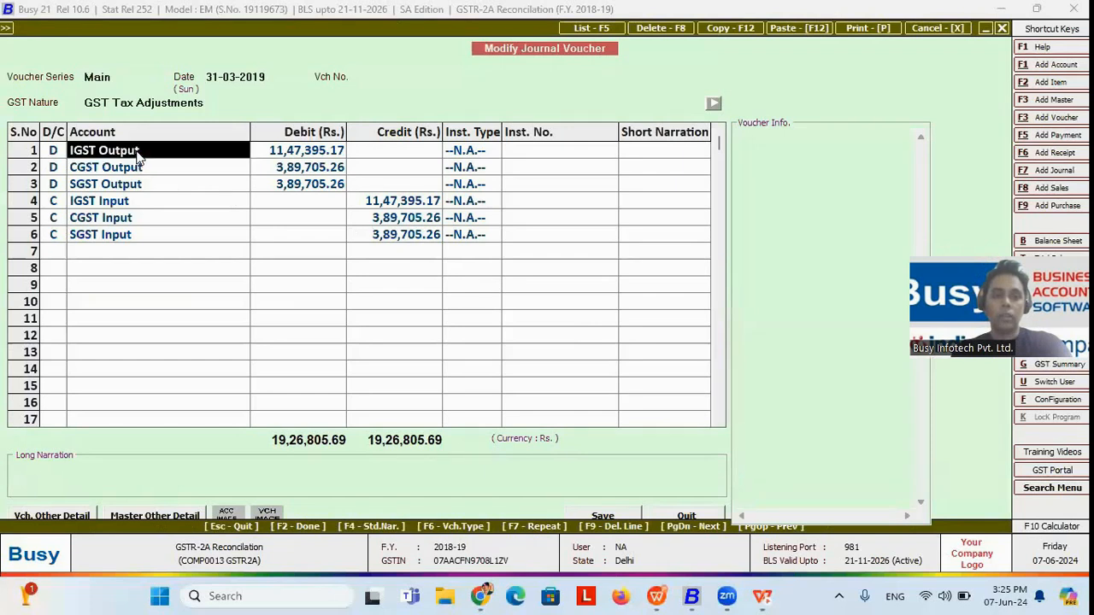
click(126, 206)
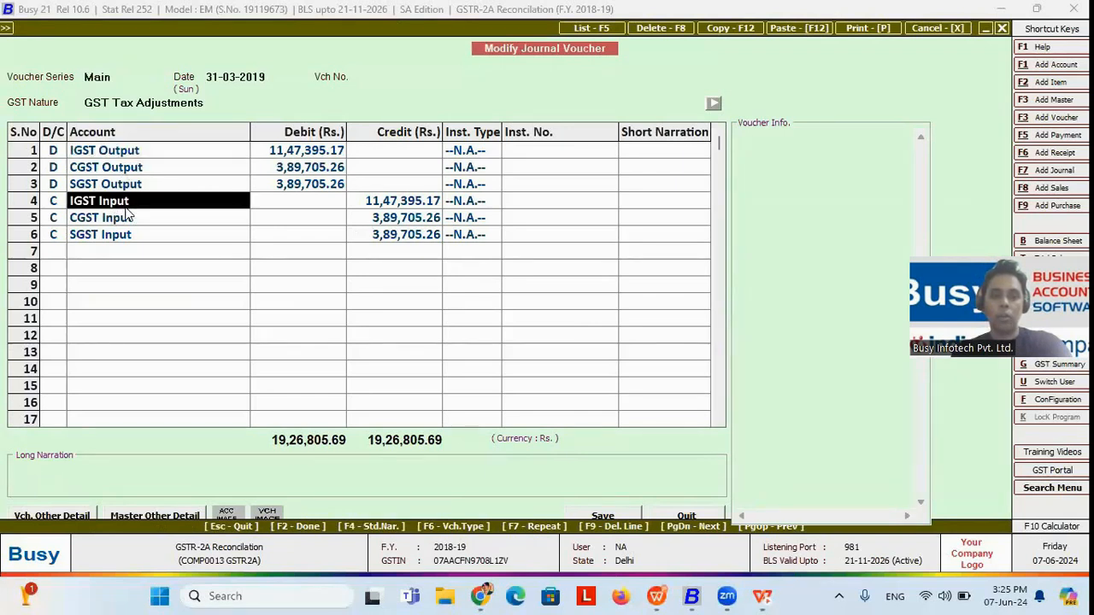
key(F2)
key(F2)
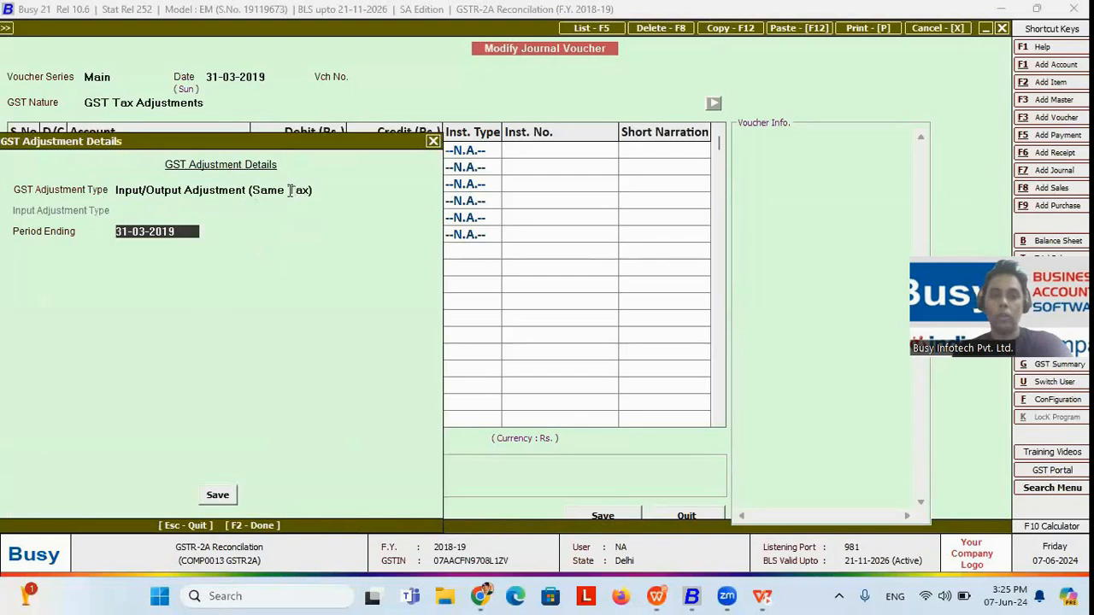
key(Escape)
key(Escape)
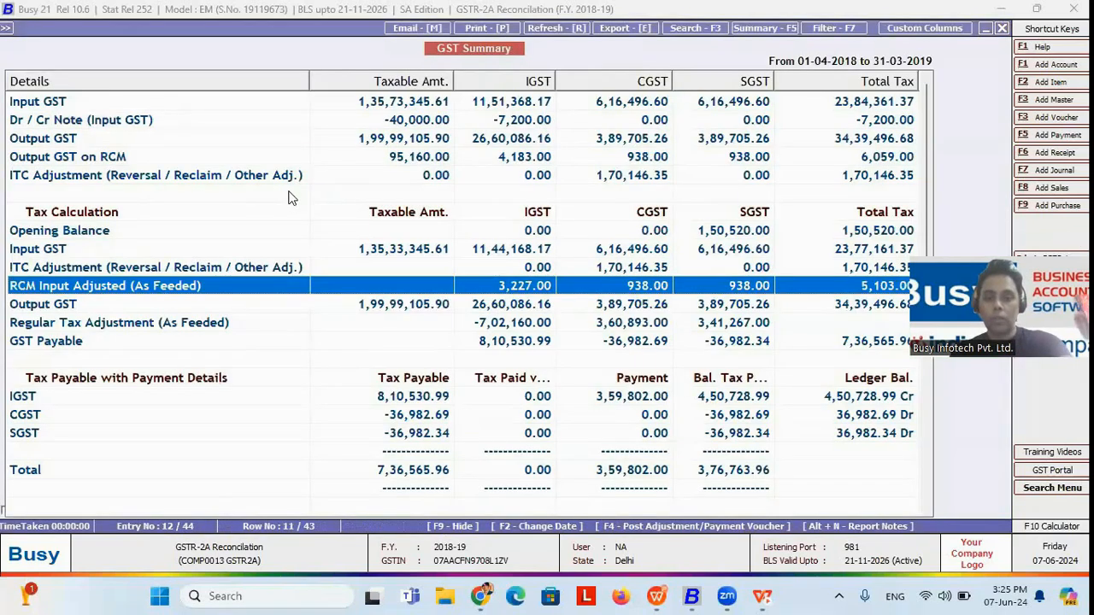
Step: Generate a Cross Adjustment voucher debiting IGST Output and crediting CGST Input and SGST Input, and open the existing voucher for modification
key(F4)
click(407, 319)
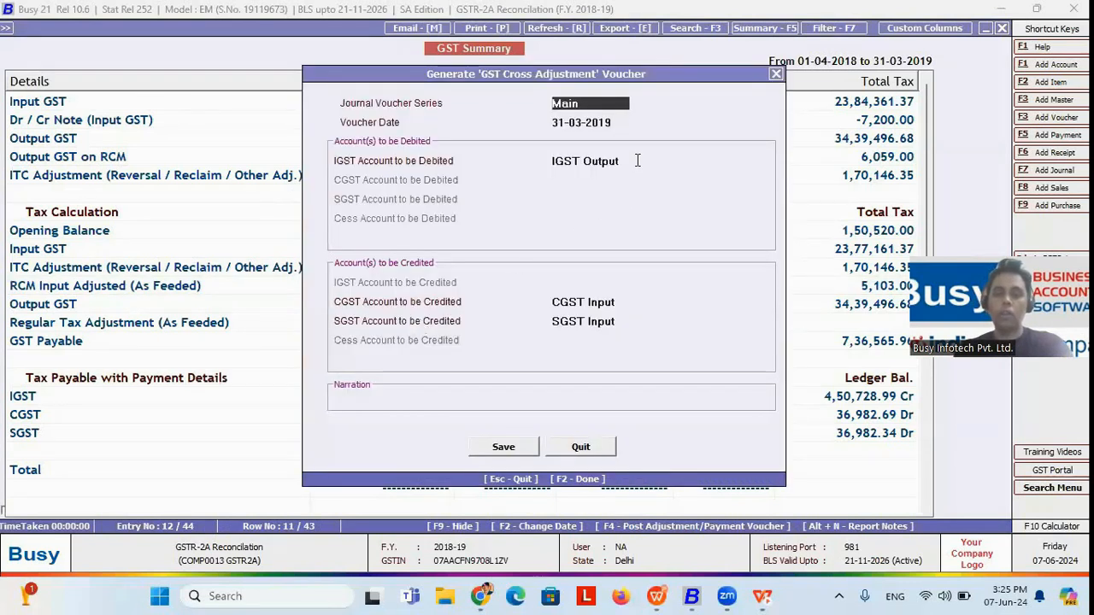
click(637, 159)
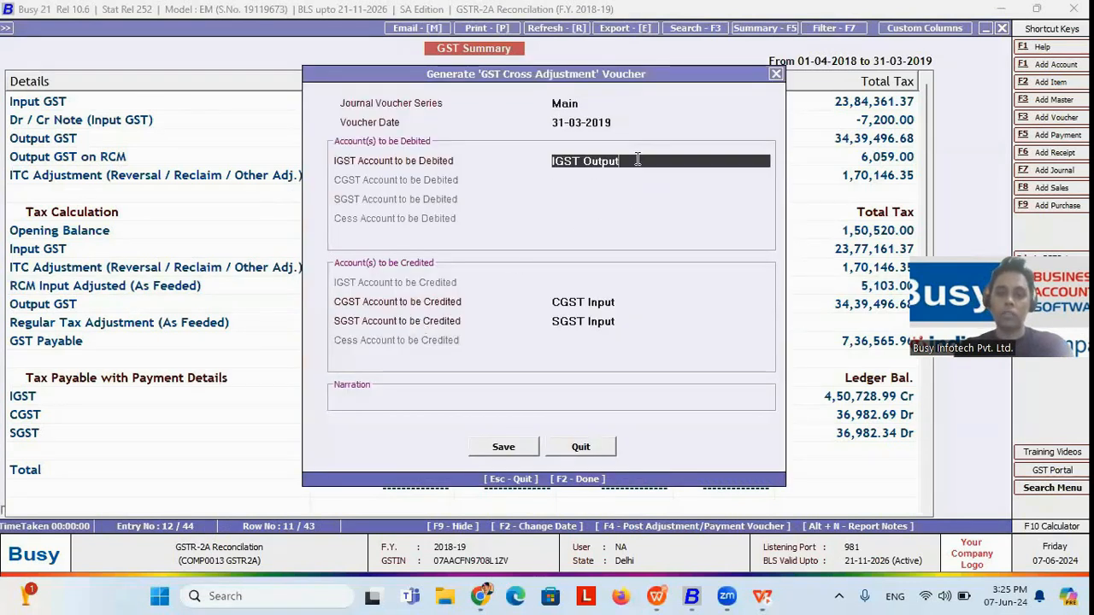
click(624, 306)
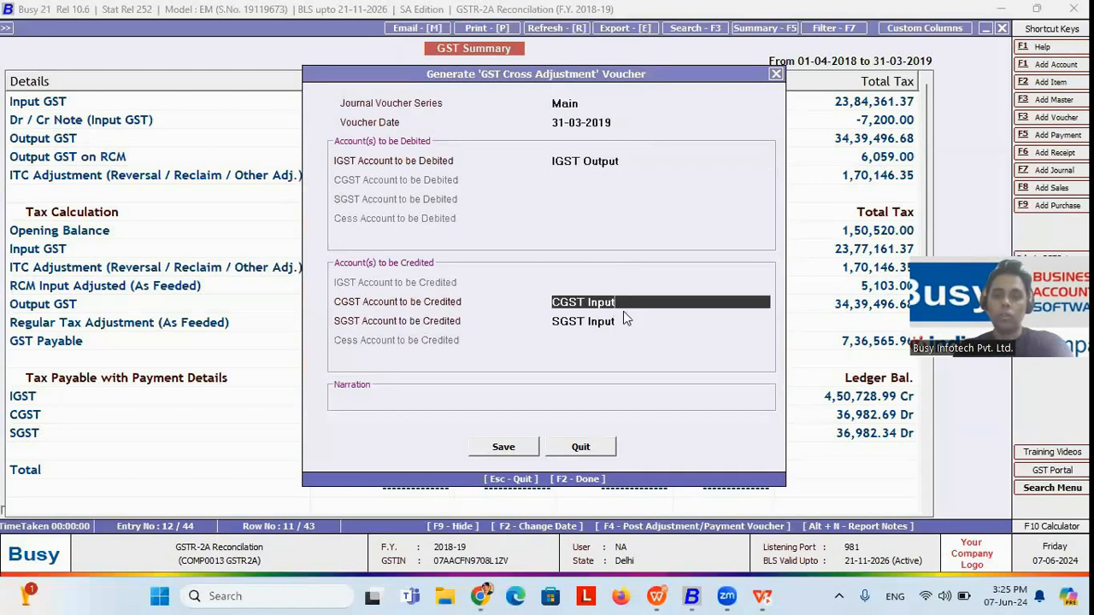
click(623, 320)
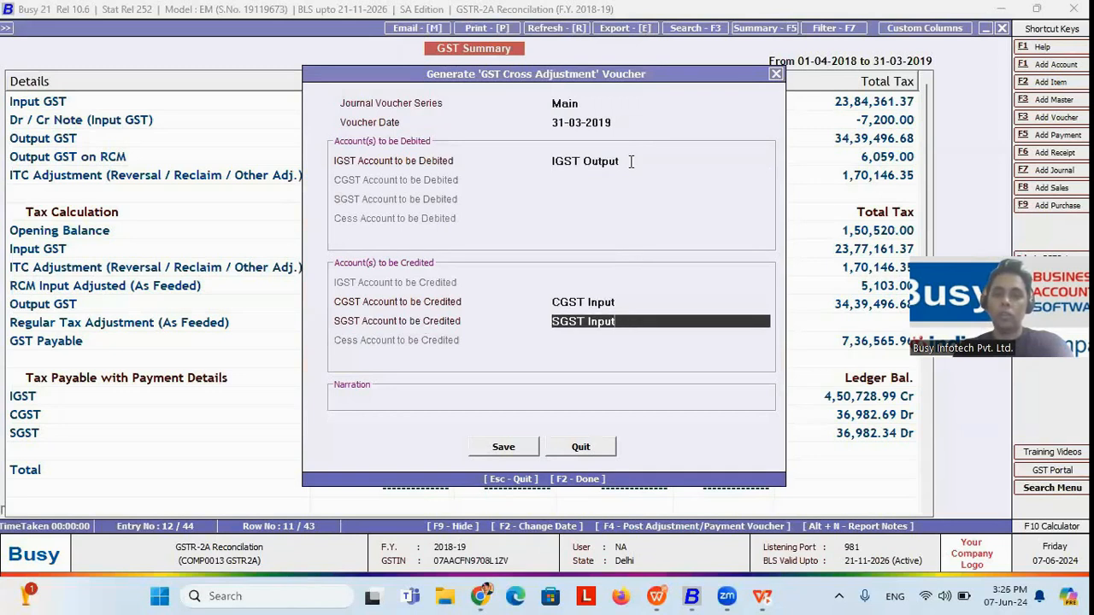
click(631, 162)
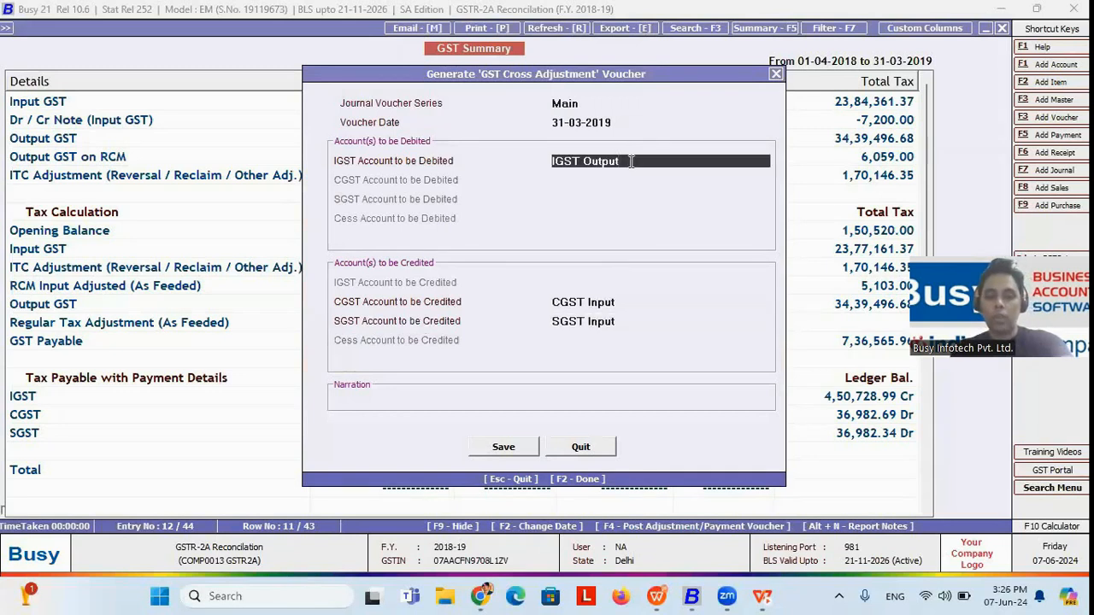
key(F2)
click(585, 332)
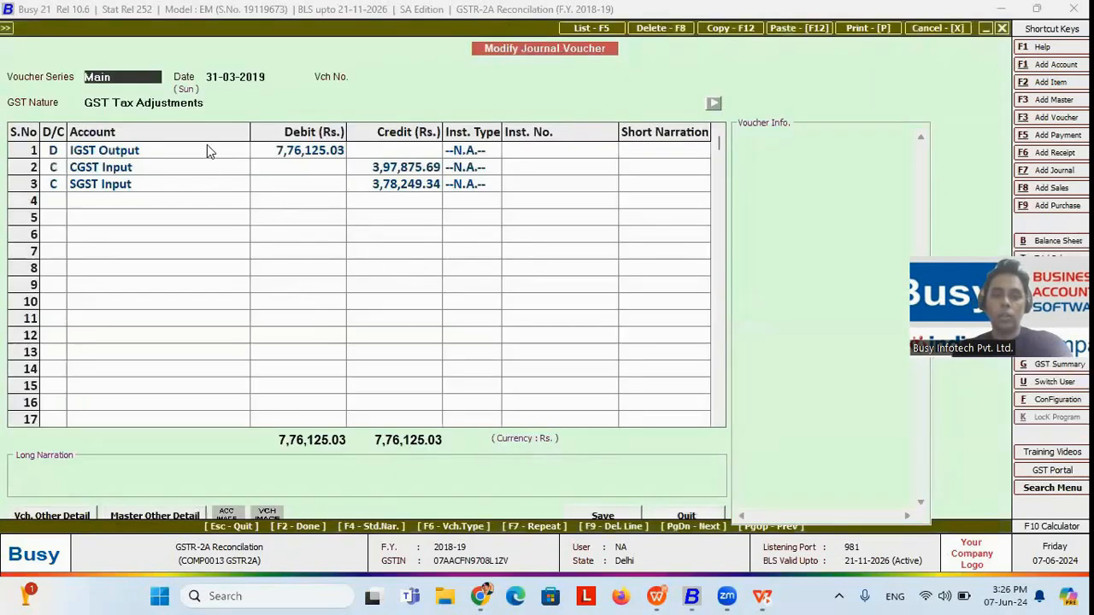
Step: Review the IGST Output line of the cross adjustment journal voucher and leave the voucher without saving
click(207, 151)
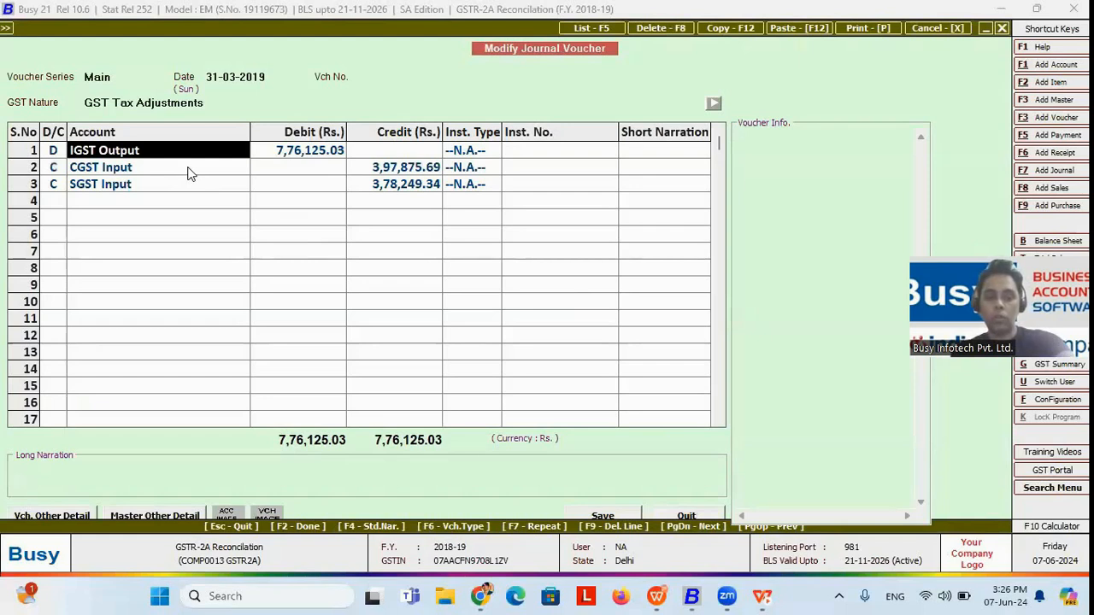
key(Escape)
key(Escape)
Step: View the voucher generation forms for TDS to Output Adjustment and TCS to Output Adjustment, closing each without saving
key(F4)
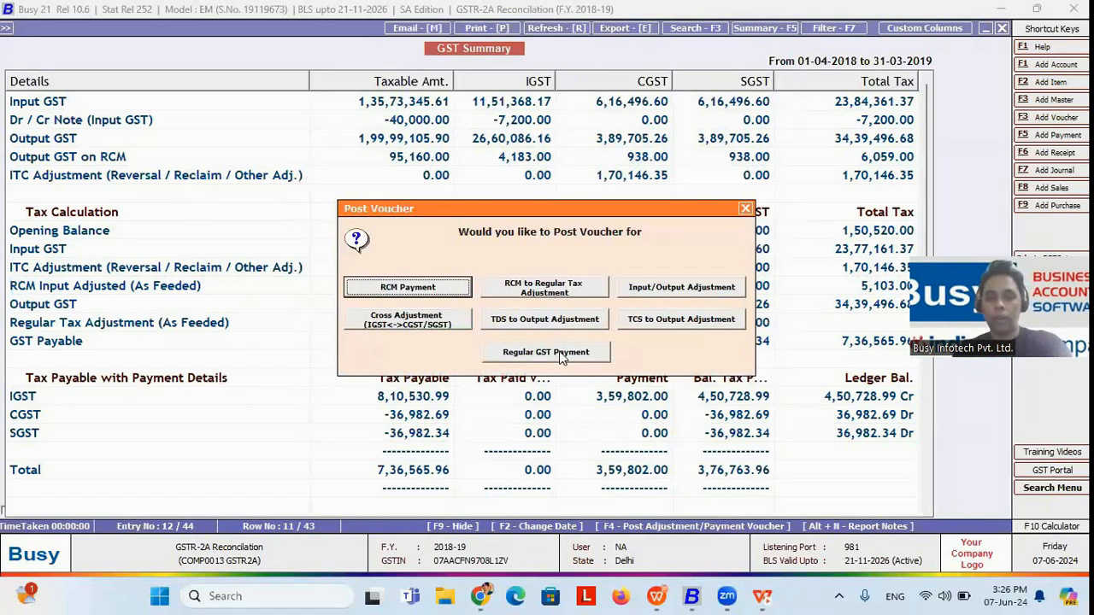
click(529, 321)
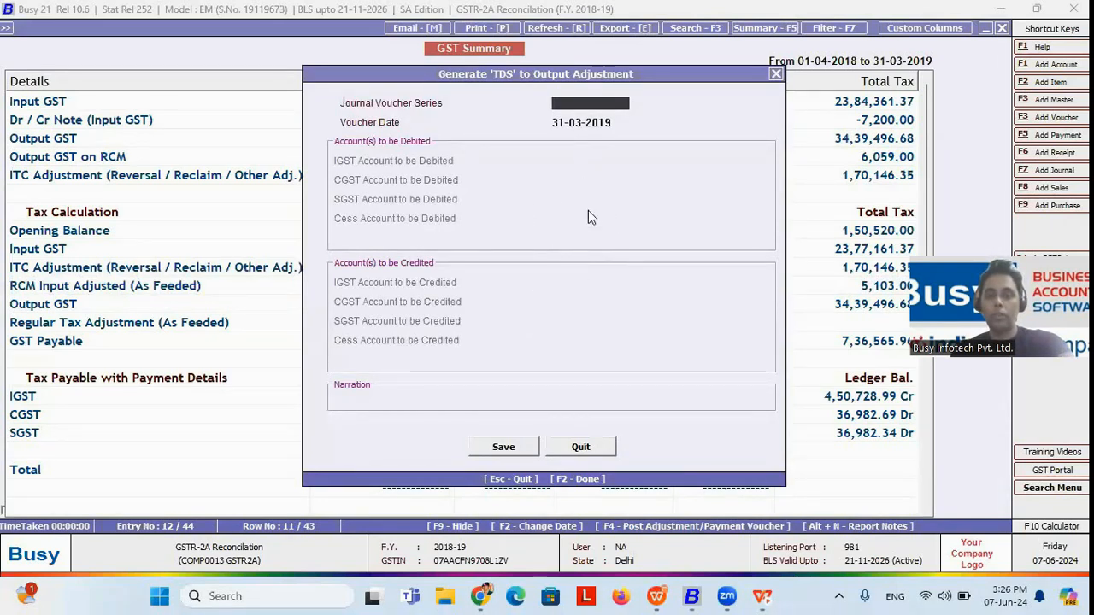
key(Escape)
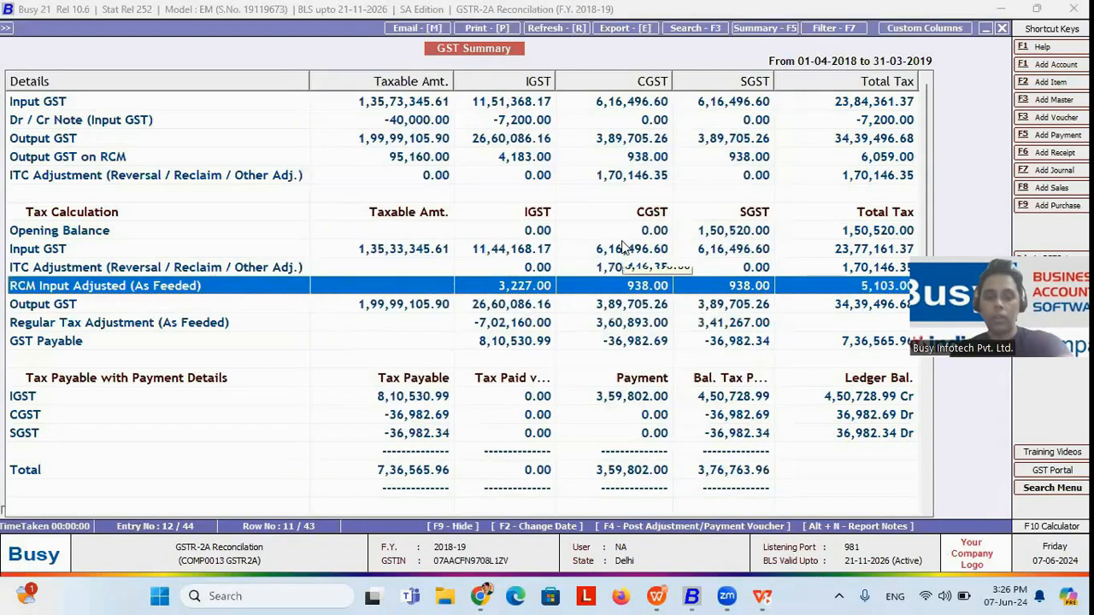
key(F4)
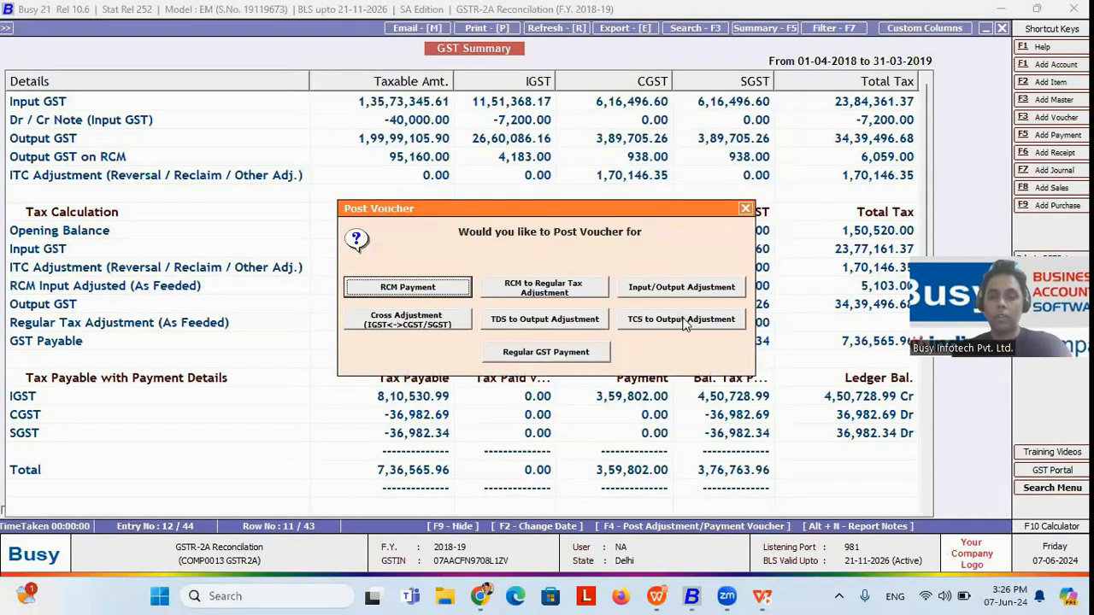
click(683, 321)
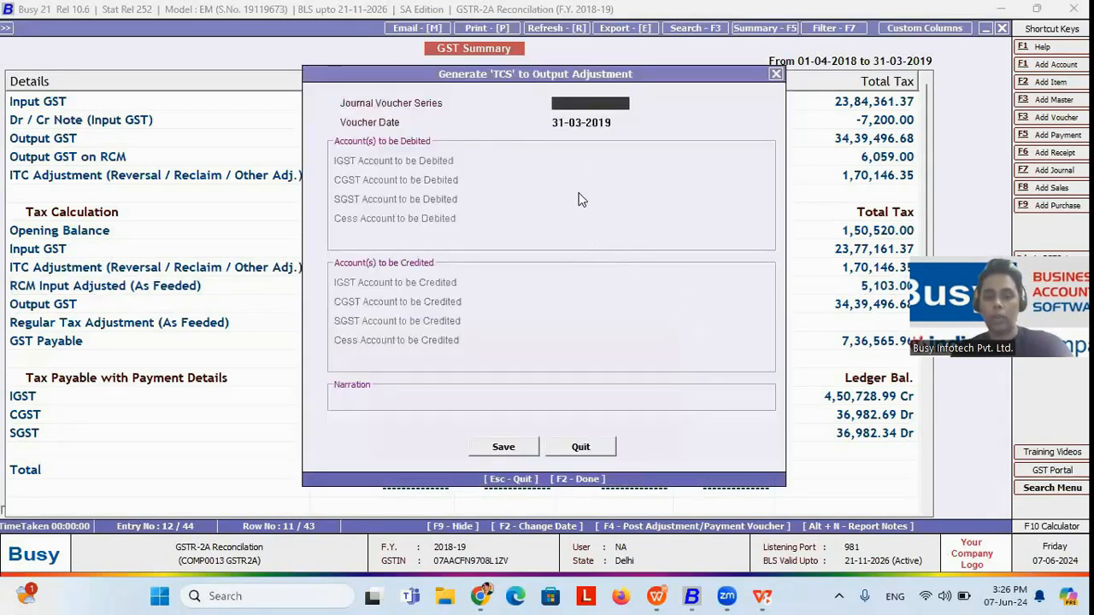
key(Escape)
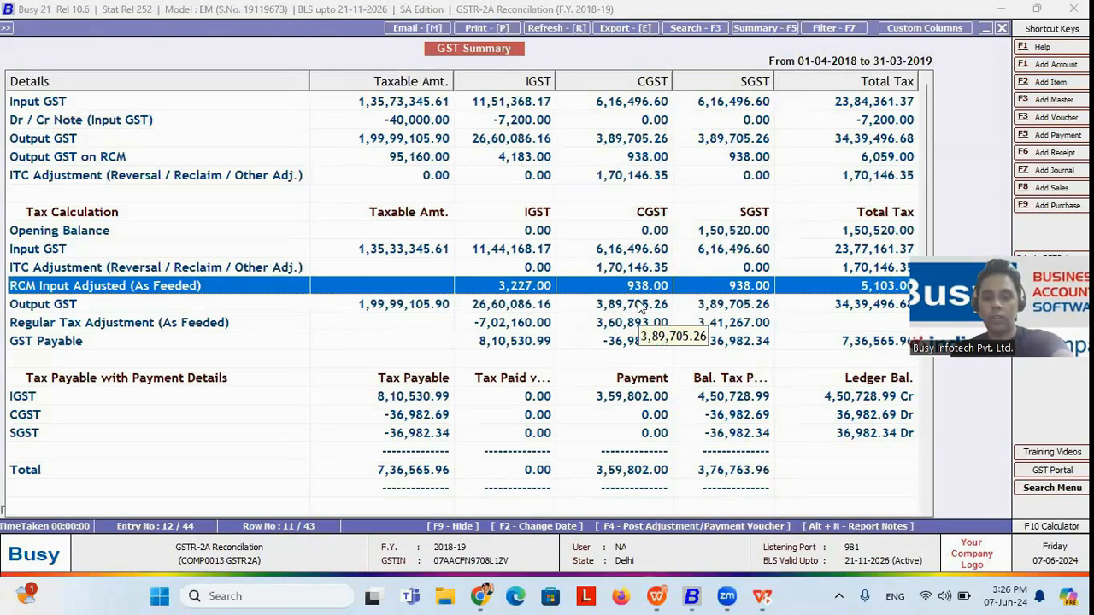
Step: Generate a Regular GST Payment voucher debiting IGST, CGST and SGST Output and crediting HDFC BANK LTD., and open the existing voucher for modification
key(F4)
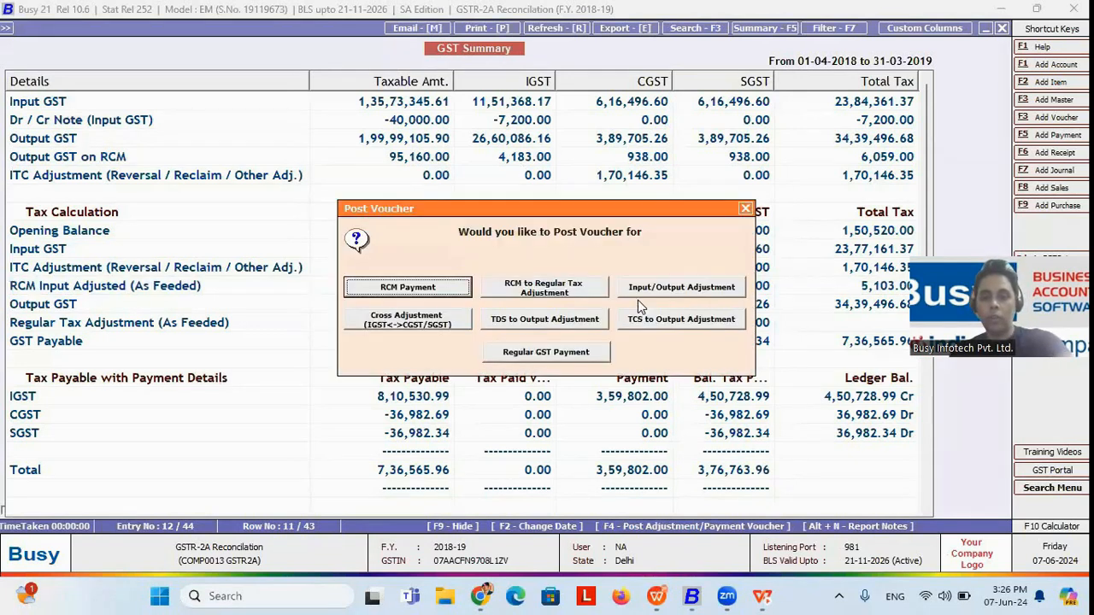
click(548, 354)
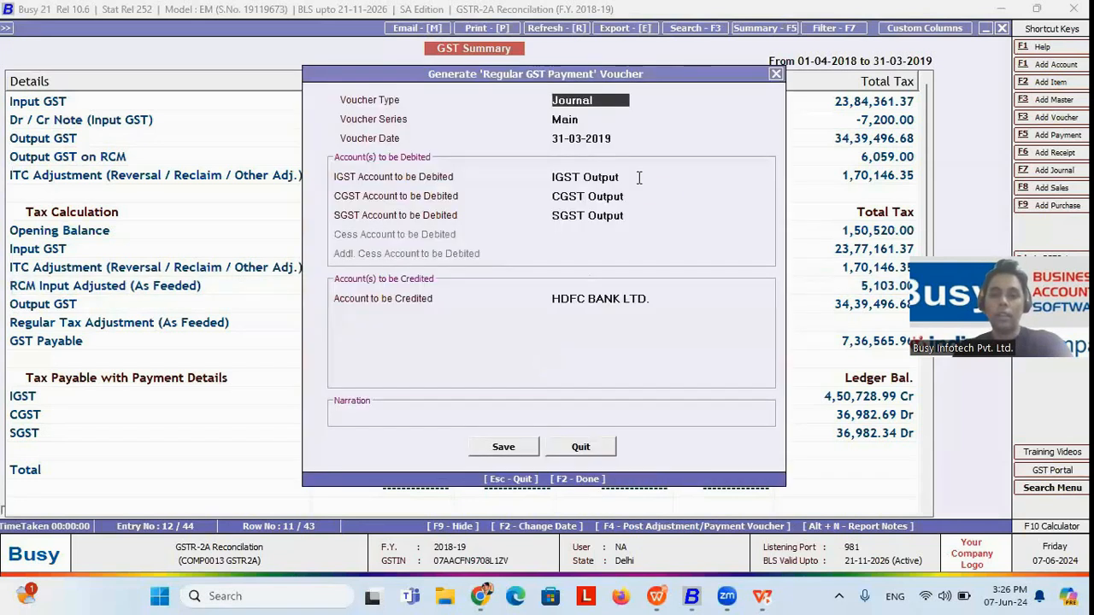
click(638, 177)
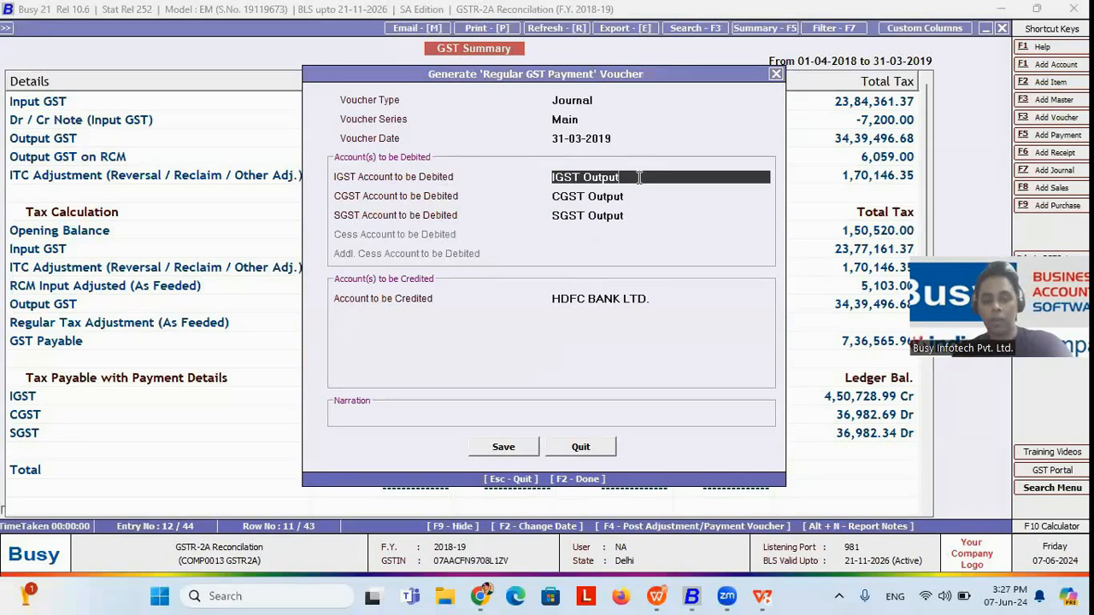
key(F2)
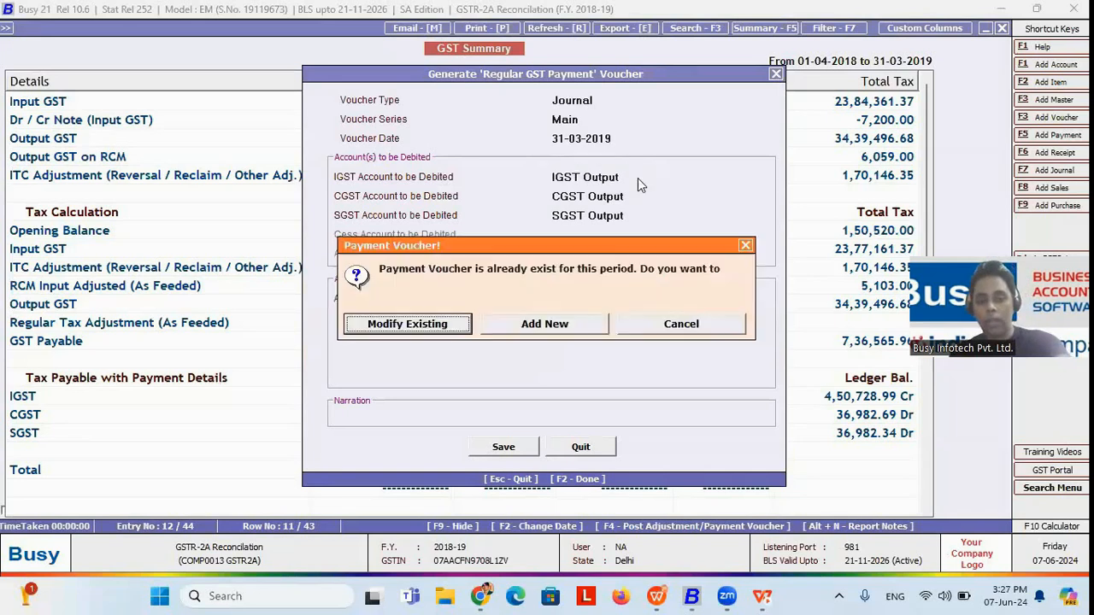
click(426, 334)
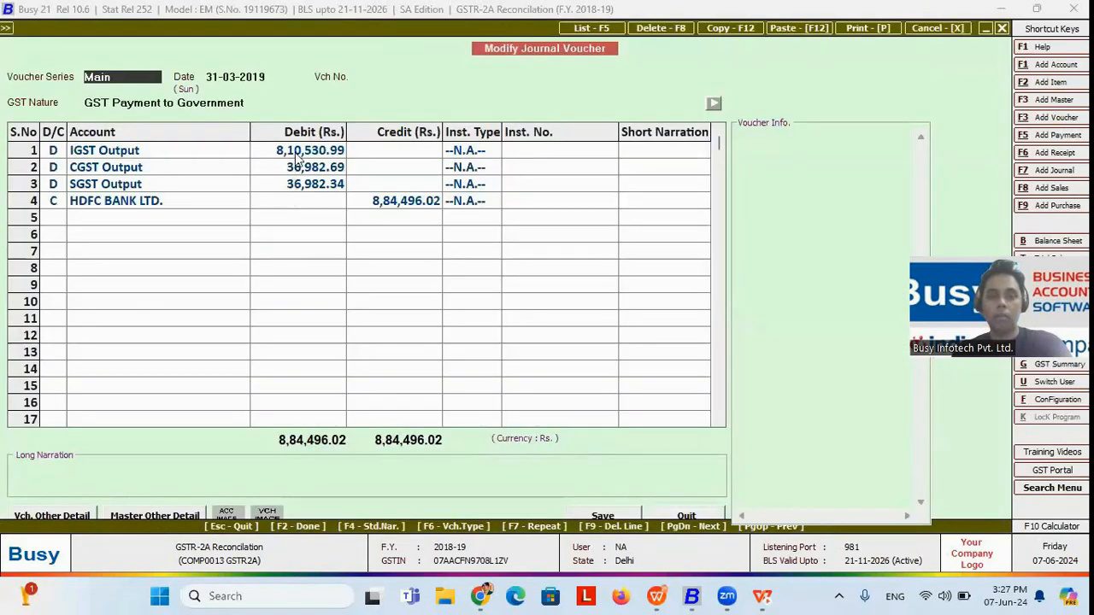
Step: Review the IGST Output debit and the HDFC BANK LTD. credit line of the GST payment journal voucher
click(297, 158)
click(273, 208)
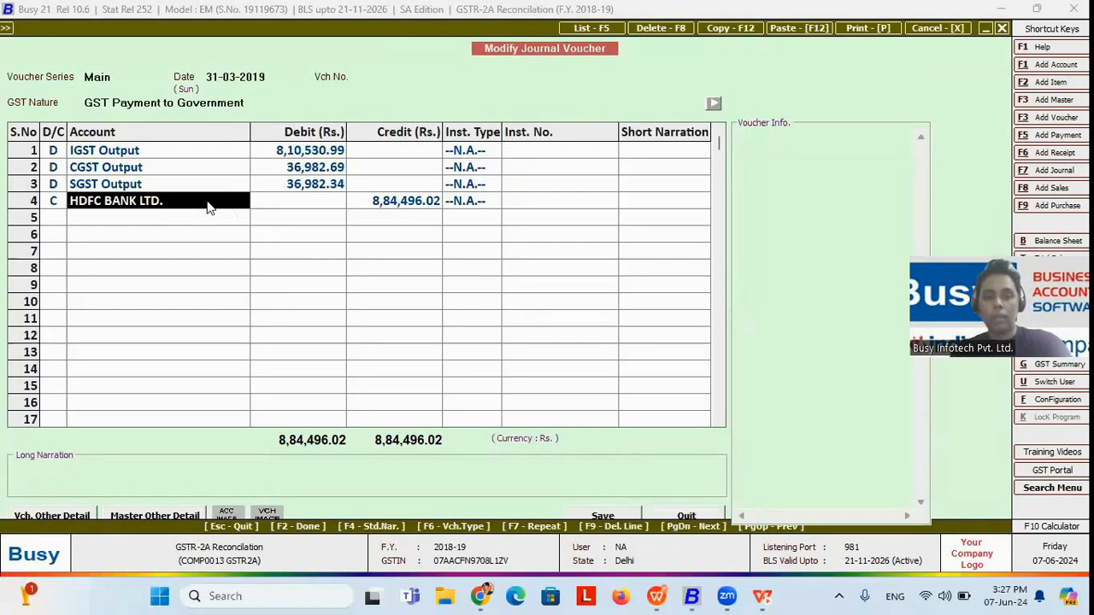
click(170, 201)
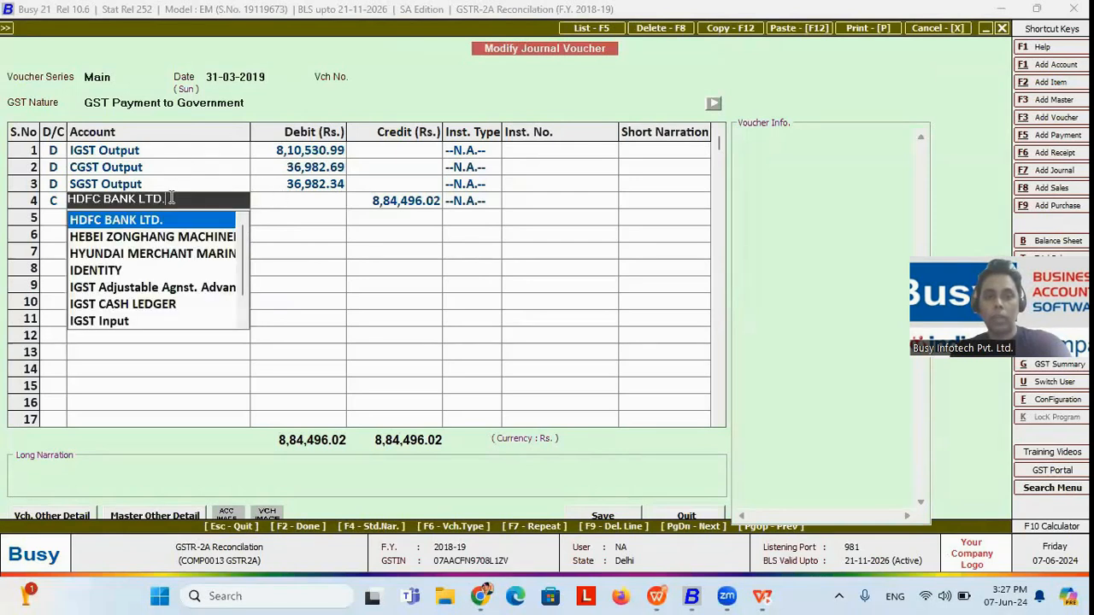
Step: Go through the GST payment details with Regular Payment as the type and period ending 31-03-2019, including the challan fields, and return to the GST Summary
key(Return)
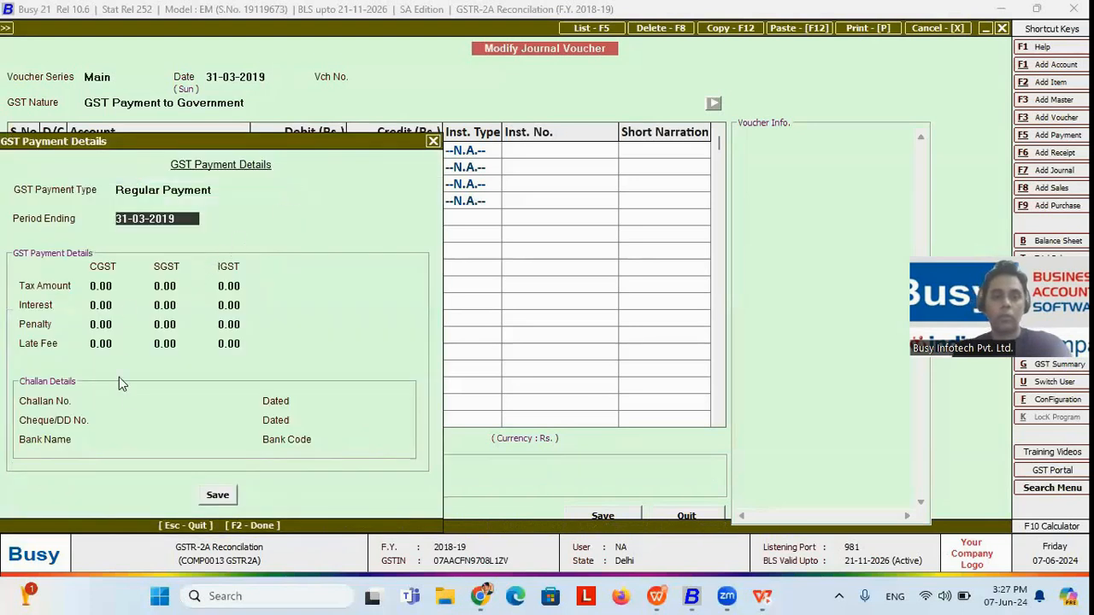
key(Return)
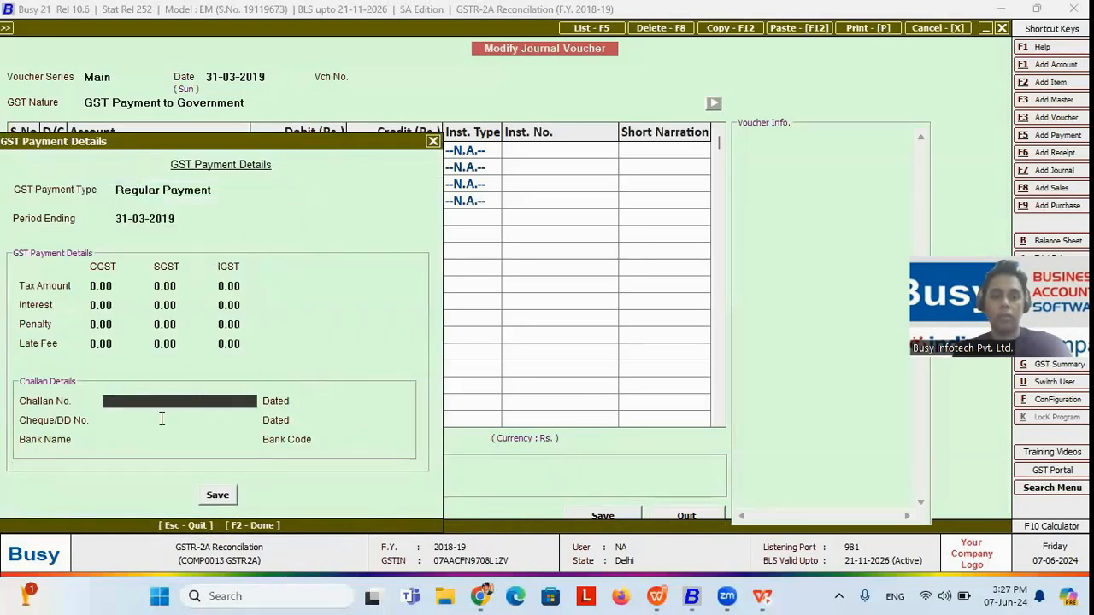
click(433, 142)
key(Escape)
key(Return)
key(Escape)
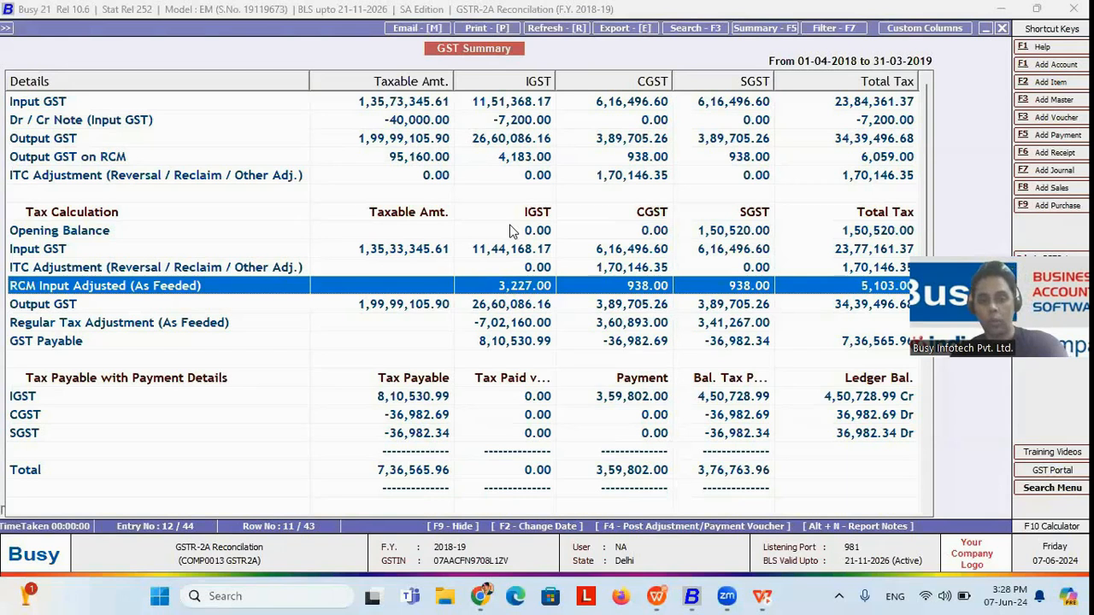
key(Down)
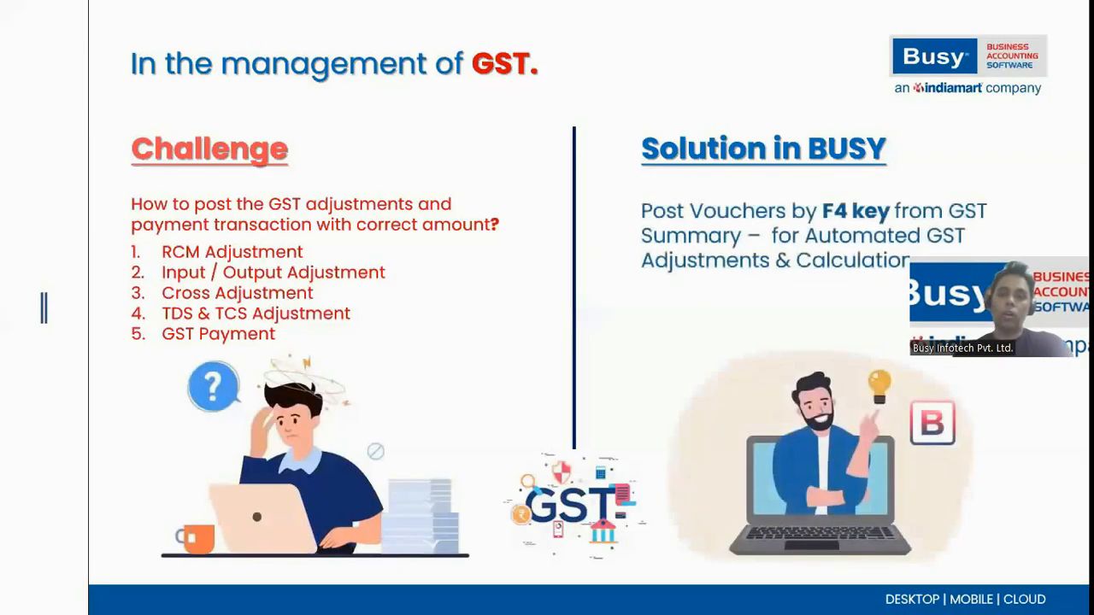
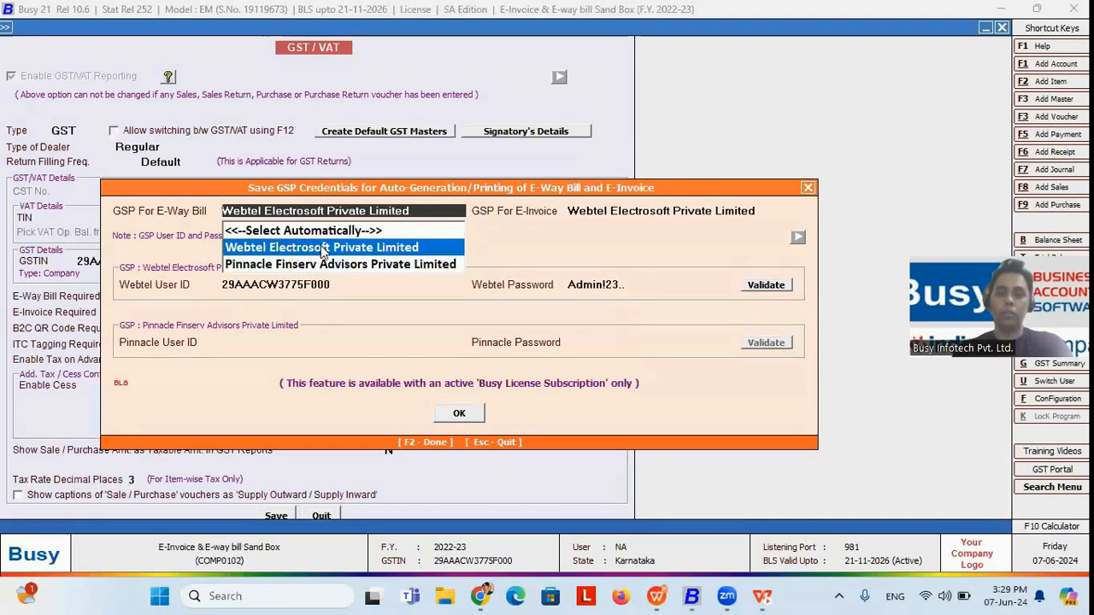
Step: Review the GSP configuration for e-way bill and e-invoice with Webtel Electrosoft Private Limited, including its user ID and password fields, and close it
click(321, 247)
key(Return)
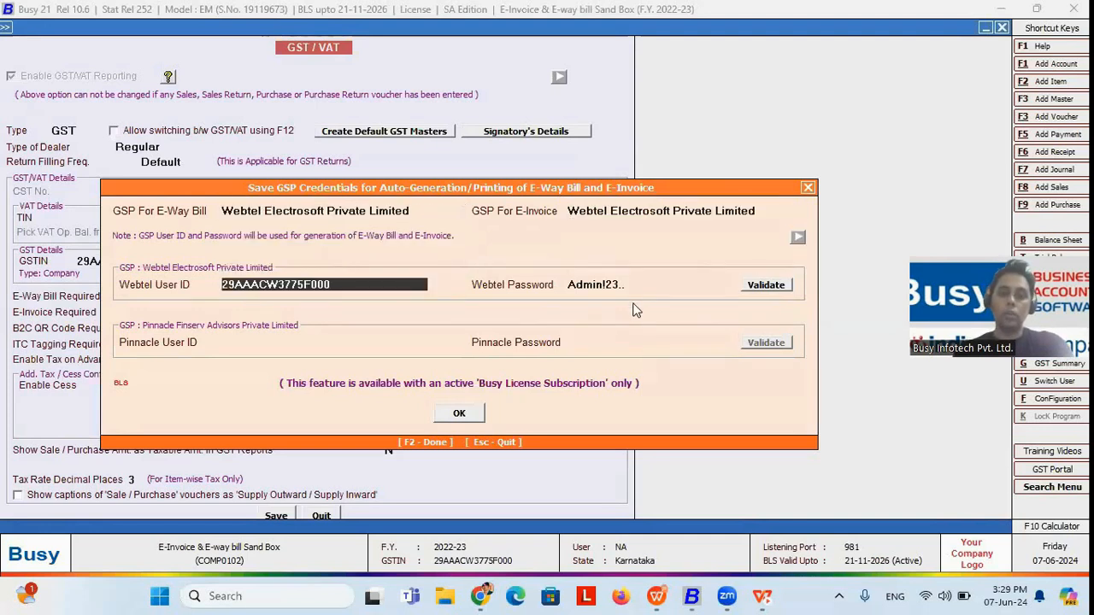
key(Return)
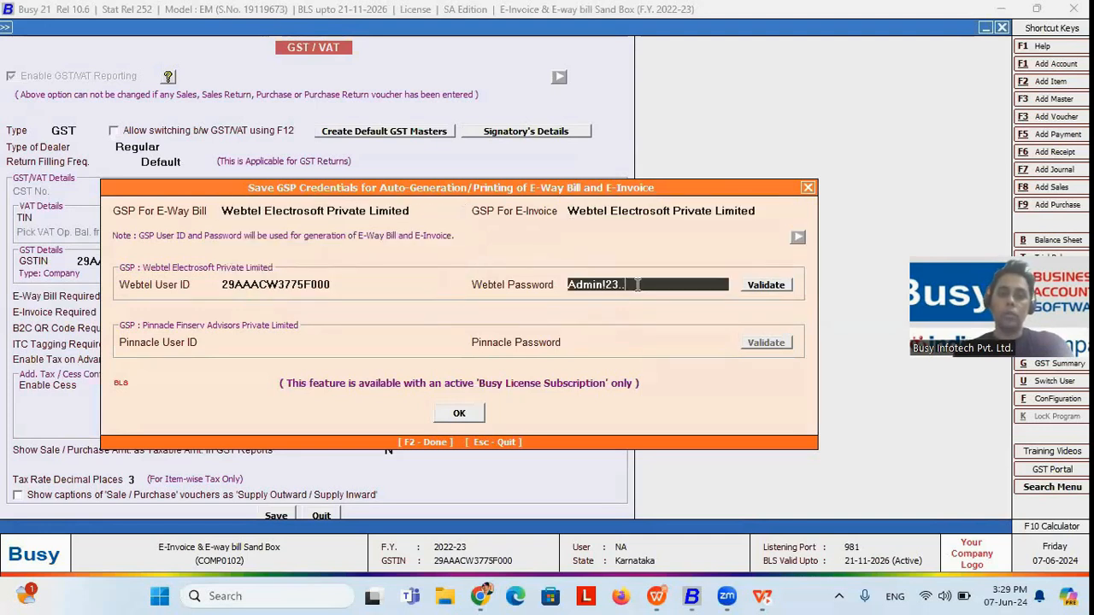
click(341, 283)
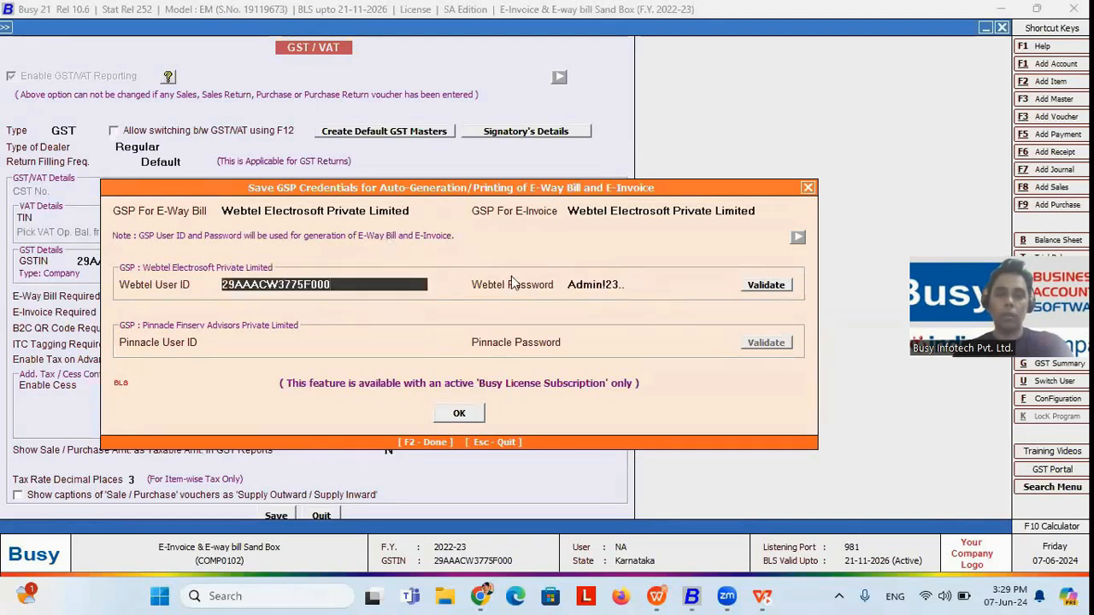
click(642, 289)
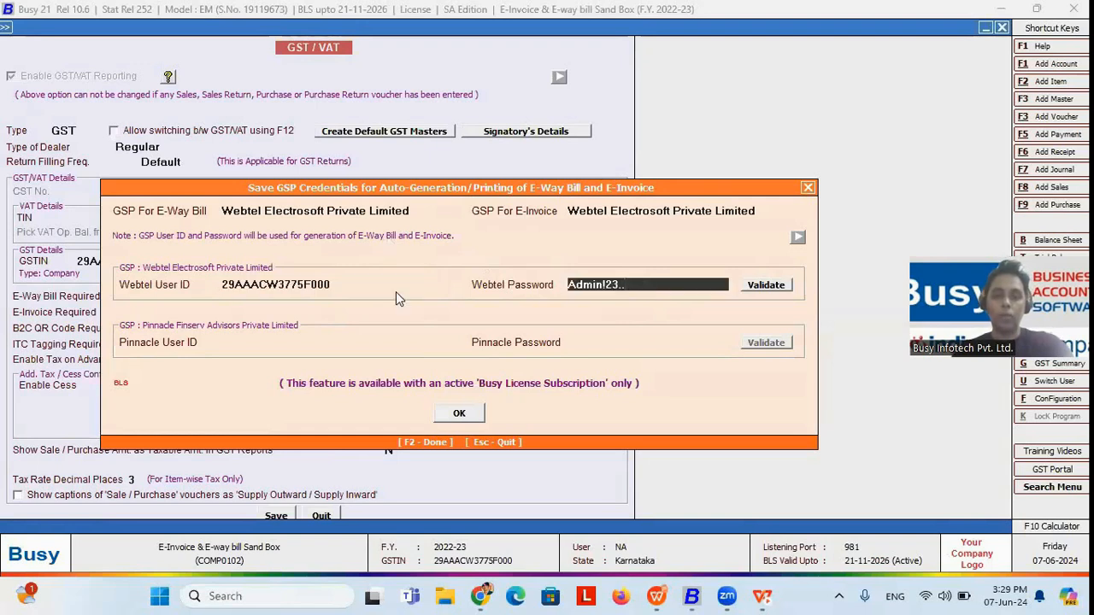
key(Escape)
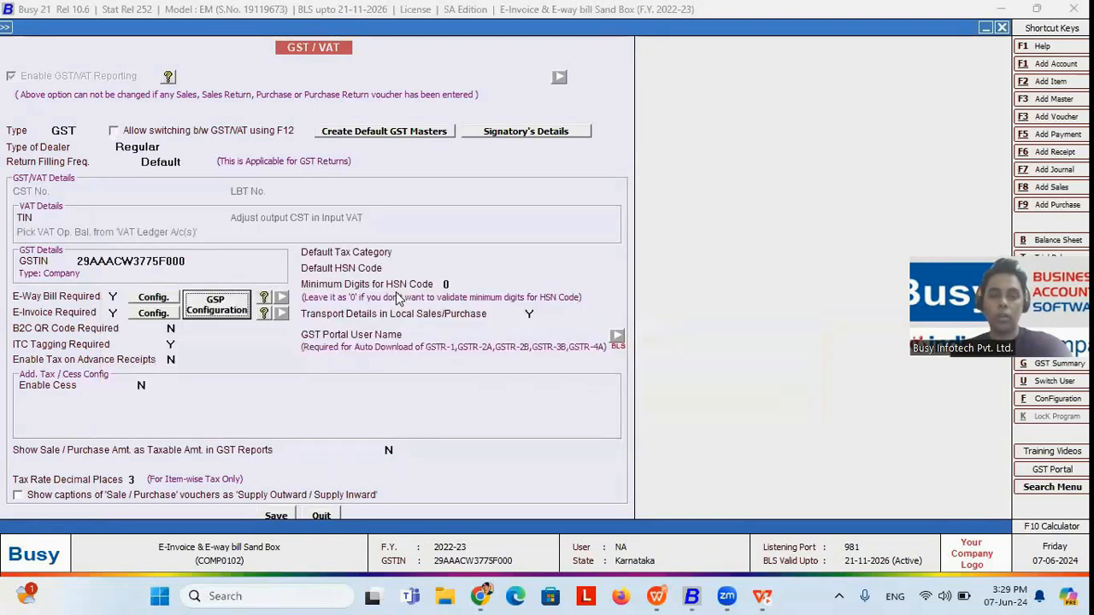
key(Escape)
key(Escape)
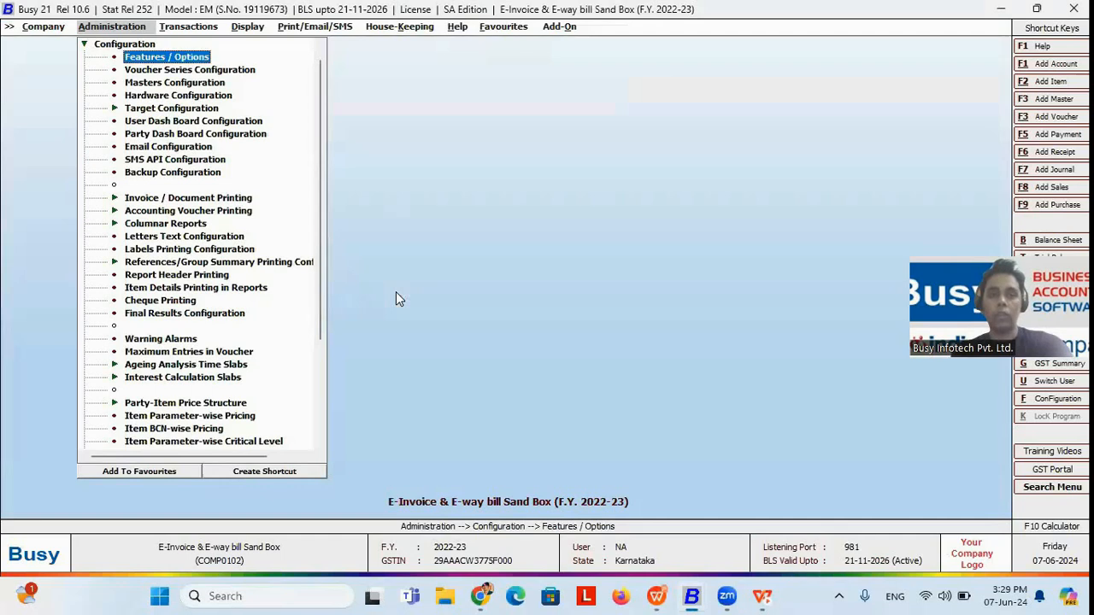
Step: Start a new sales voucher in the Guwhati series dated 01-04-2022 with voucher number S89045
key(Right)
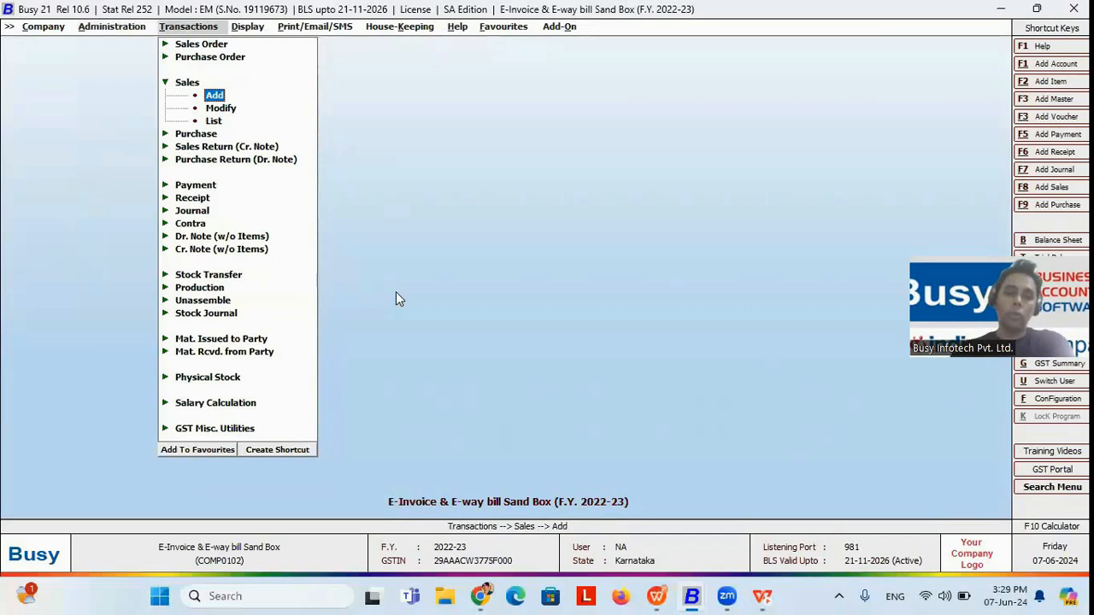
key(Return)
key(Return)
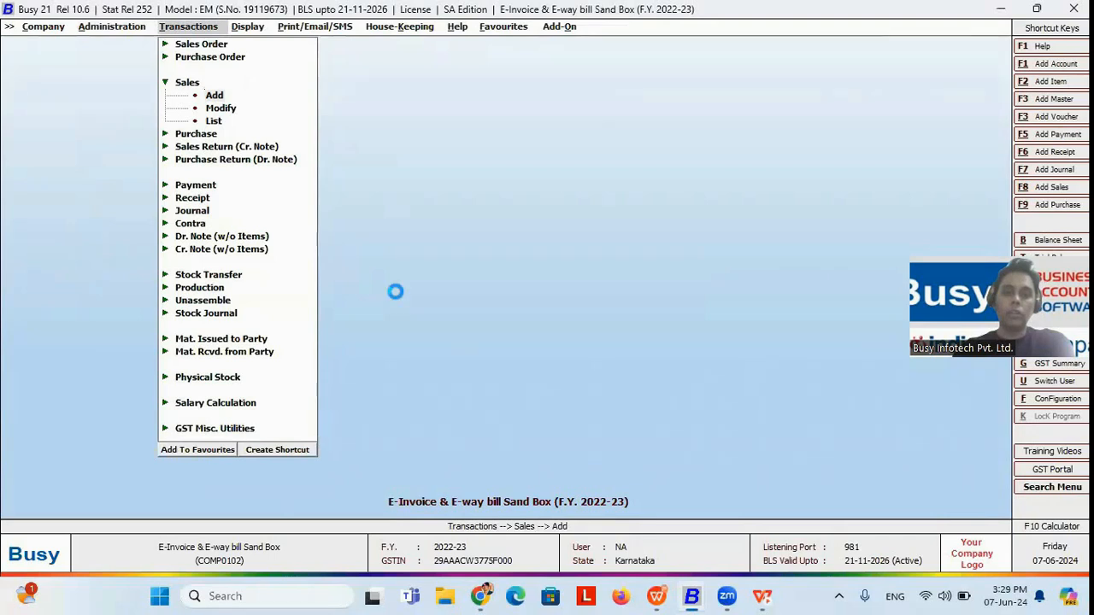
key(Return)
text(s89045)
Step: Correct the voucher number to A89045 and accept Direct as the sales voucher's type
key(Return)
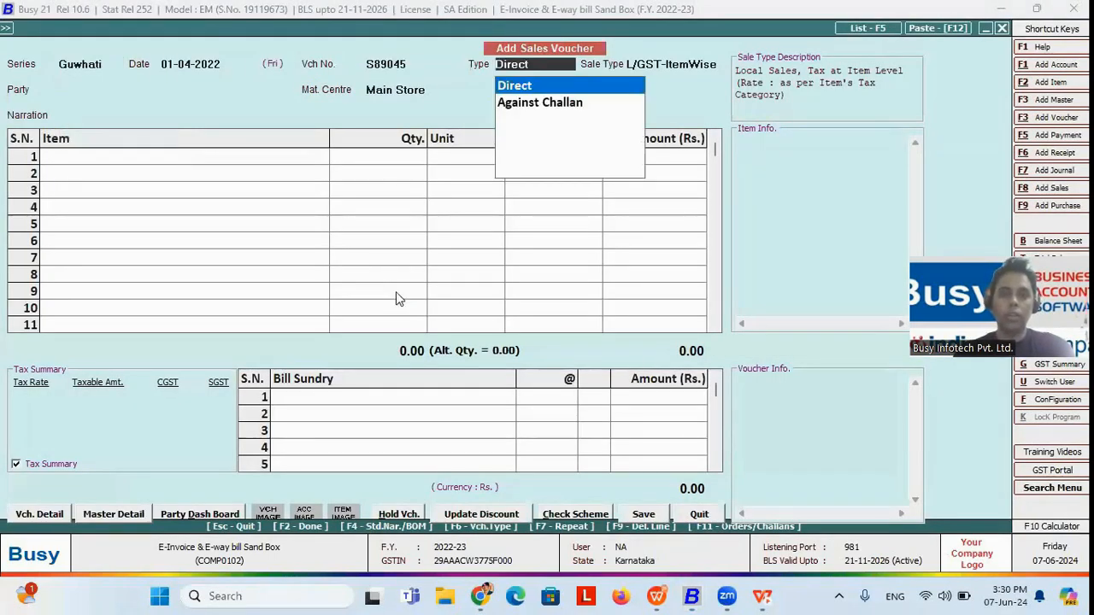
click(374, 62)
key(BackSpace)
text(a)
key(Return)
click(374, 63)
key(BackSpace)
text(A)
Step: Accept the L/GST-ItemWise sale type, choose Global Marketing as the party, and accept its billing and shipping details
key(Return)
key(Return)
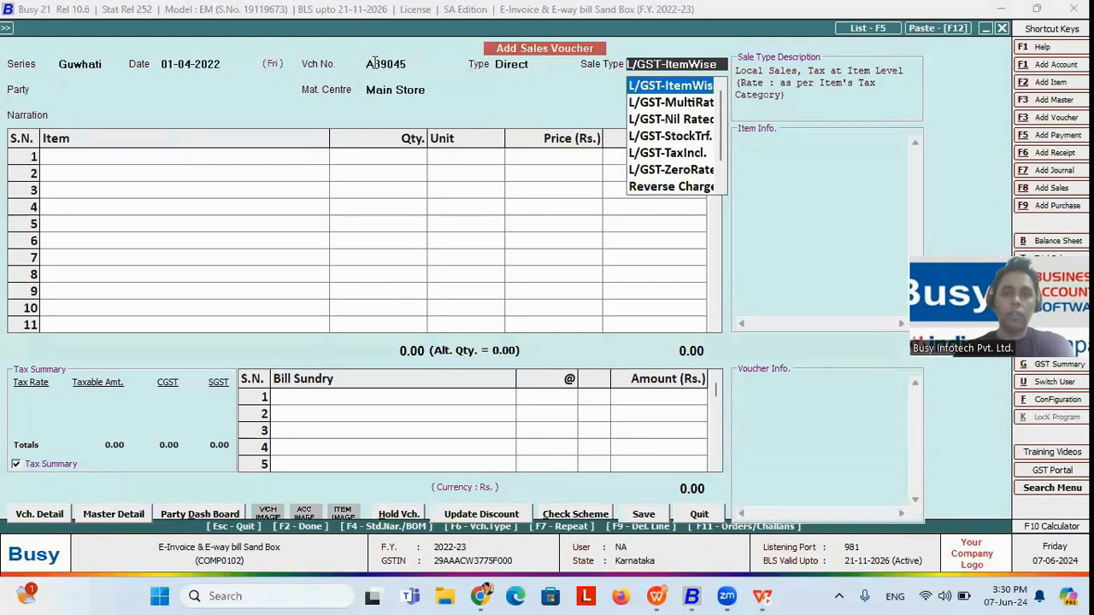
key(Return)
key(Down)
key(Down)
key(Down)
key(Down)
key(Down)
key(Down)
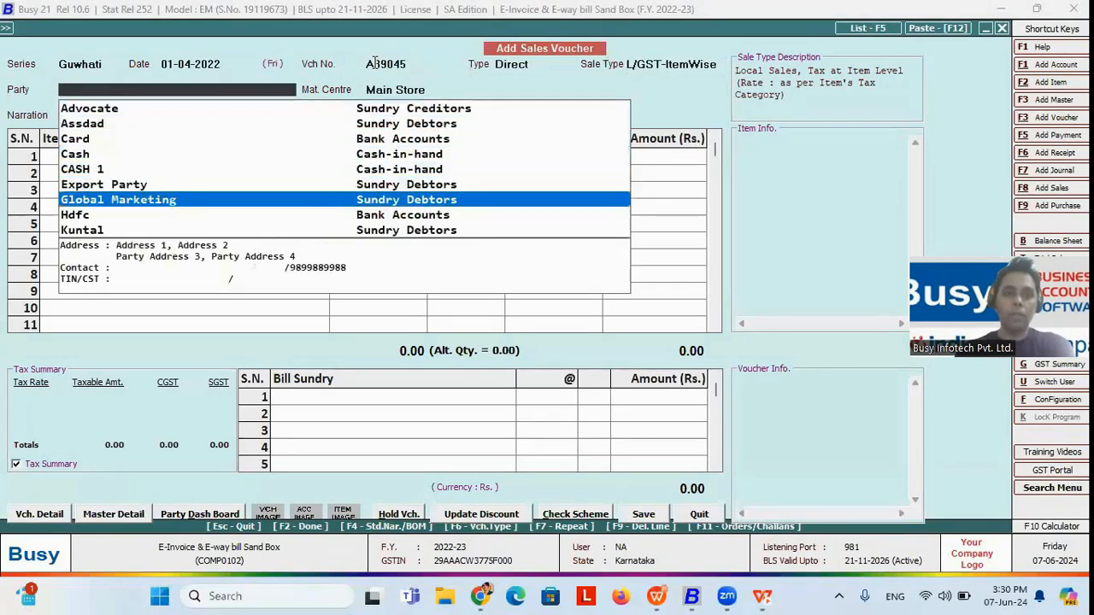
key(Return)
key(Return)
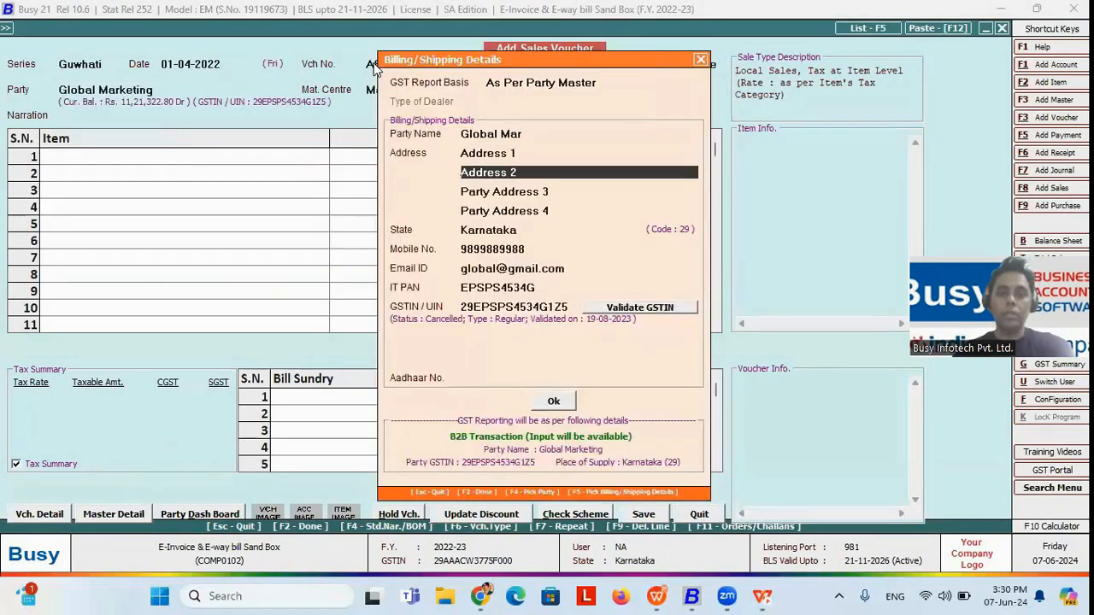
key(F2)
Step: Add the item Bagguase Board with quantity 1 at a price of 9,000 and accept its item-wise GST
key(Return)
key(Return)
key(F2)
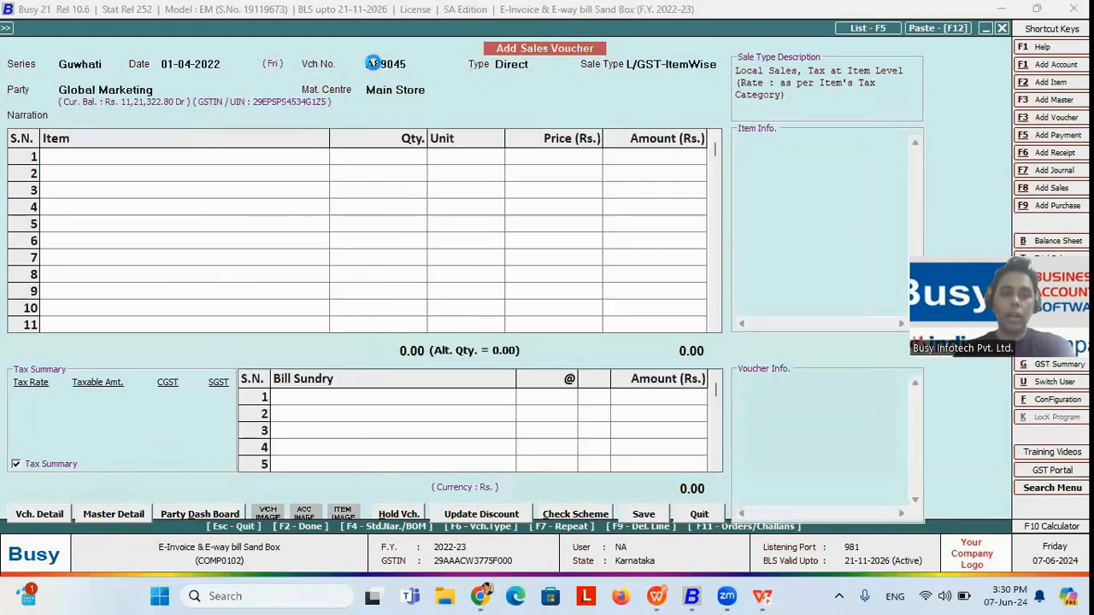
key(F2)
key(Down)
key(Down)
key(Down)
key(Down)
key(Down)
key(Return)
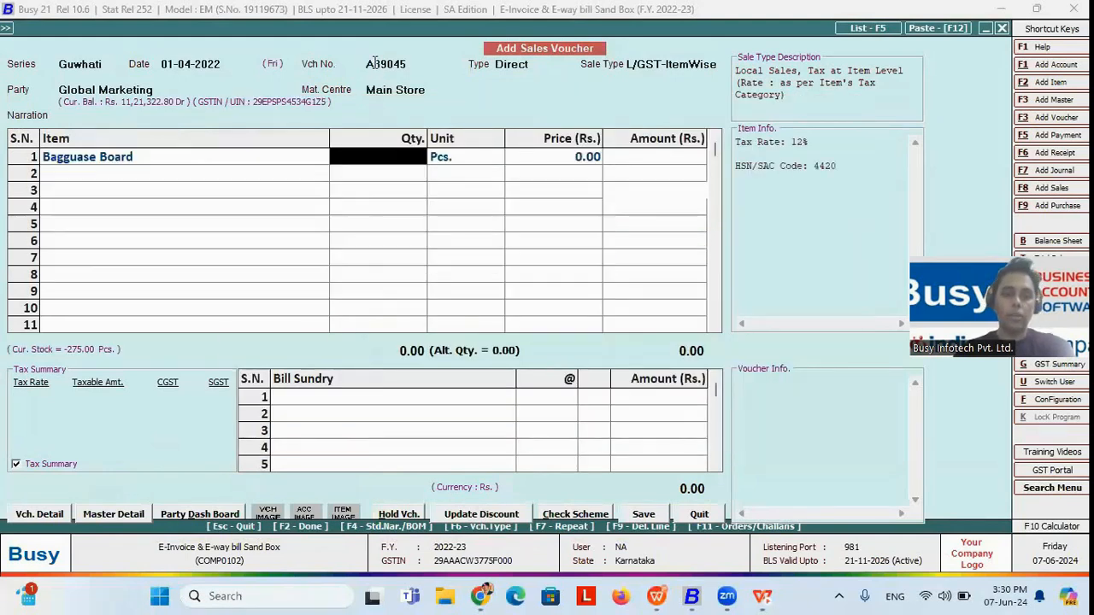
text(1)
key(Return)
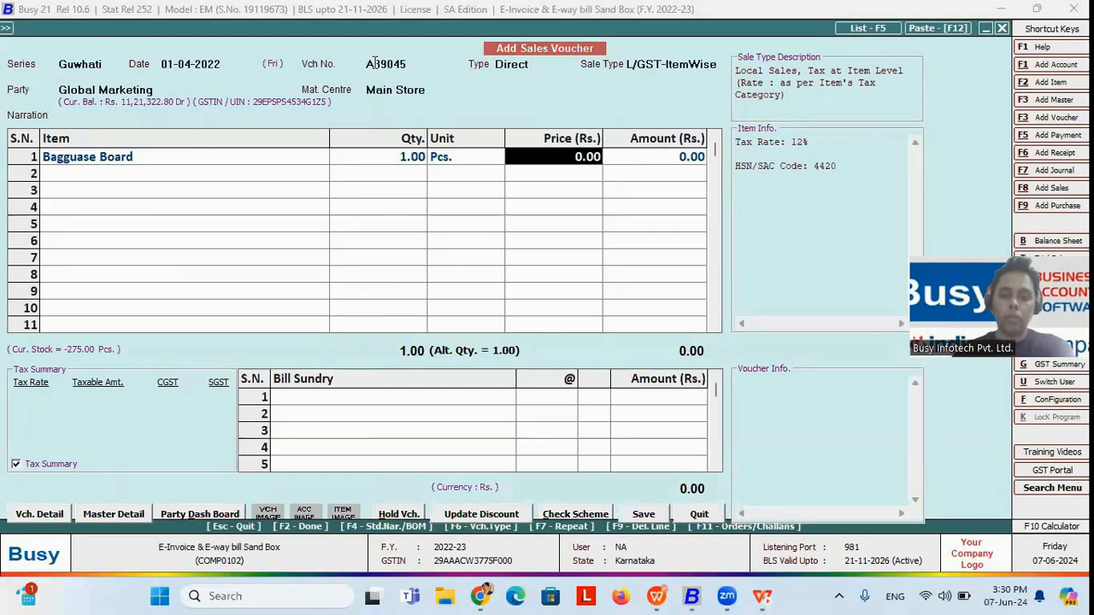
text(9000)
key(Return)
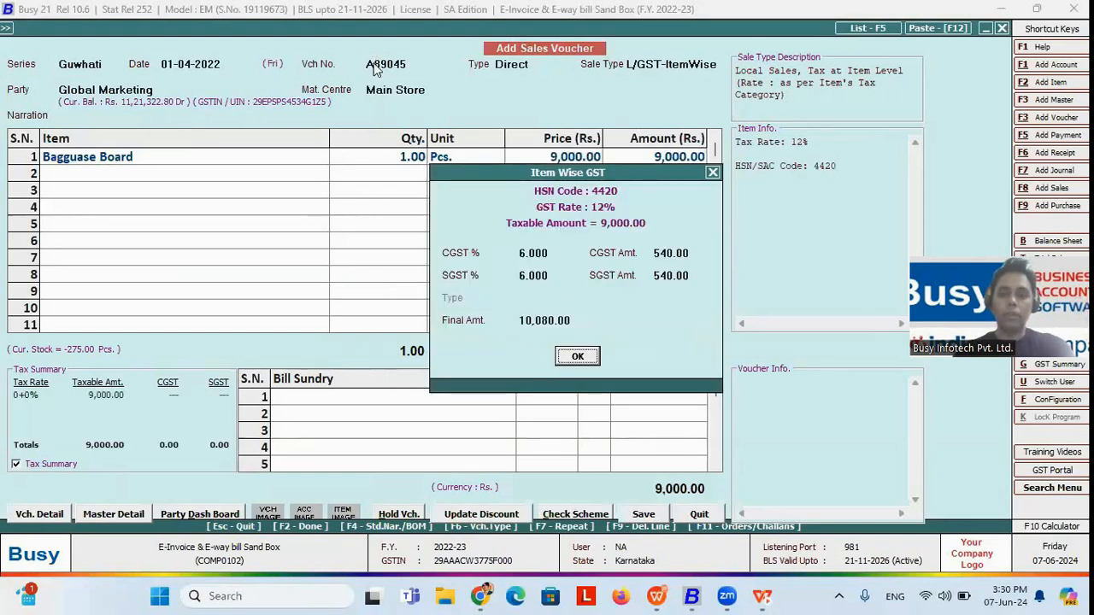
key(Return)
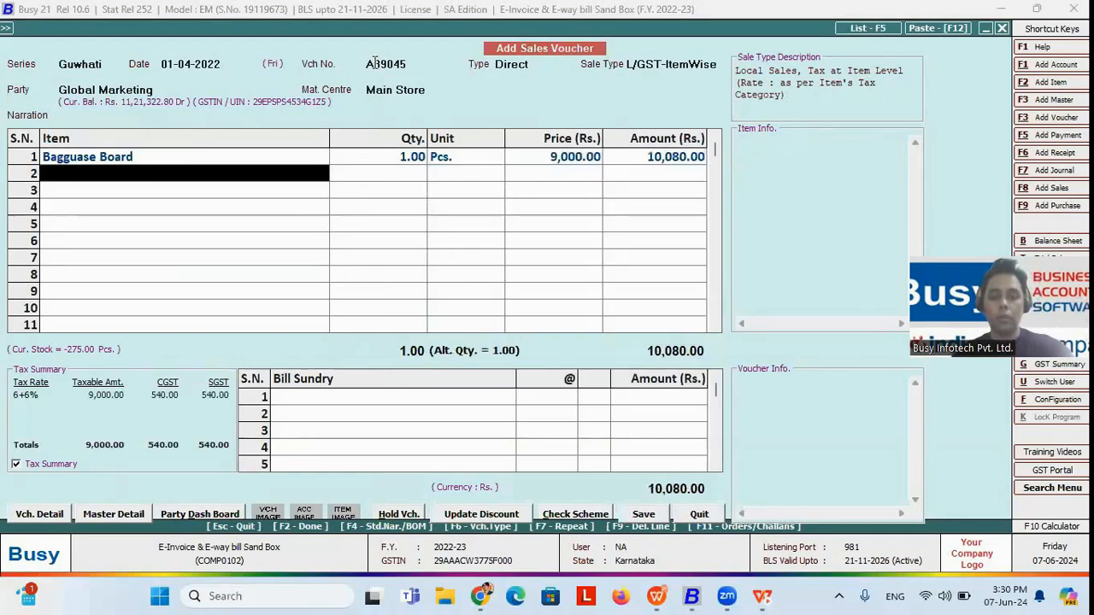
Step: Finish the item entry, bring up the voucher's transport details, and try the option to update the transporter's GSTIN/ID
key(Return)
key(Return)
key(Return)
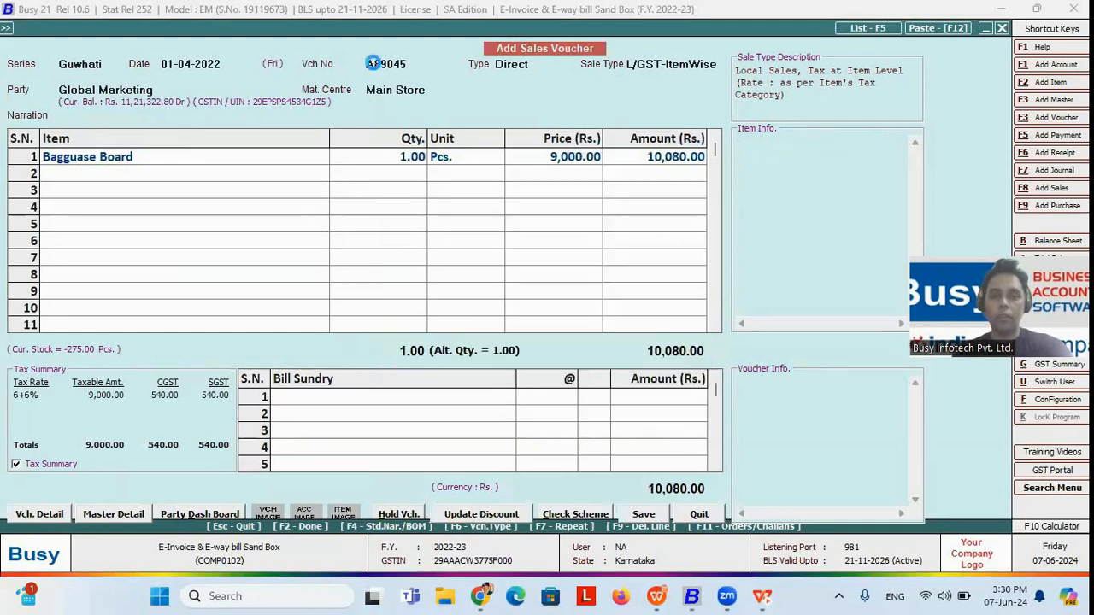
key(F2)
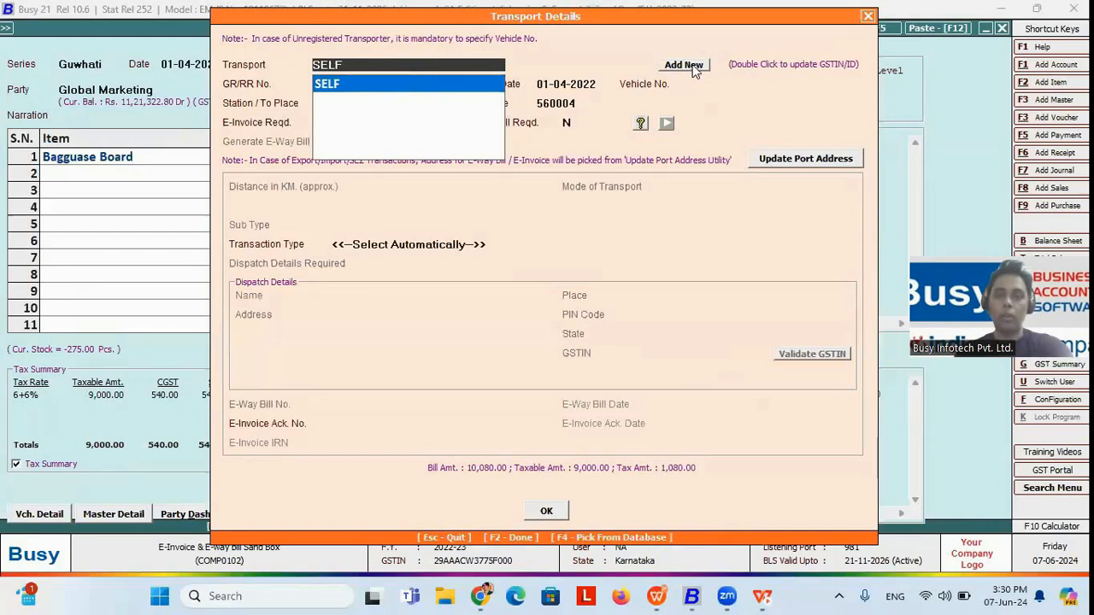
double_click(746, 65)
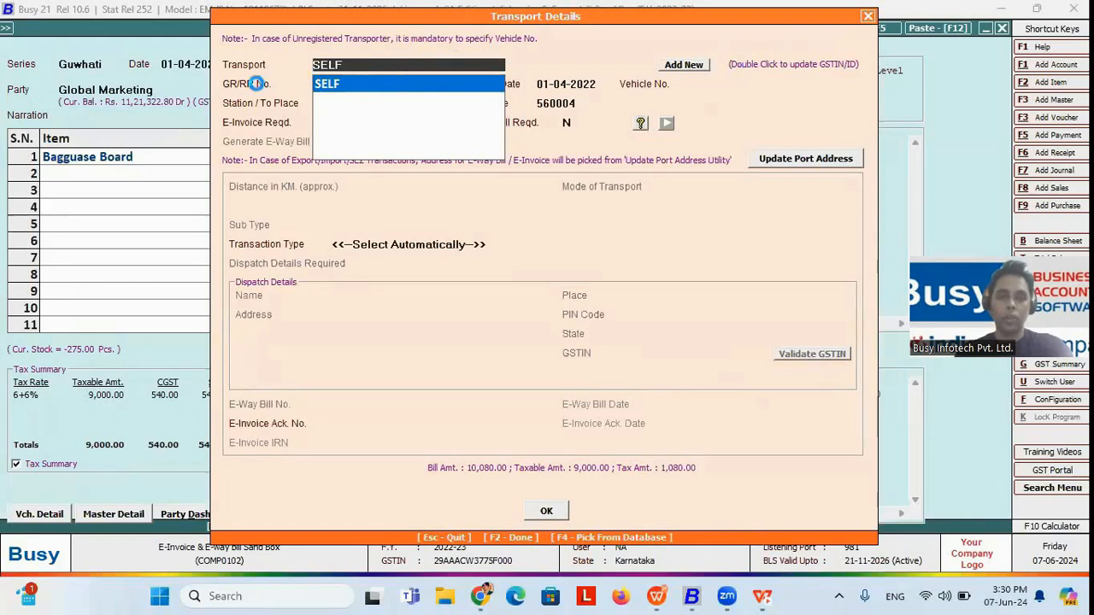
key(Escape)
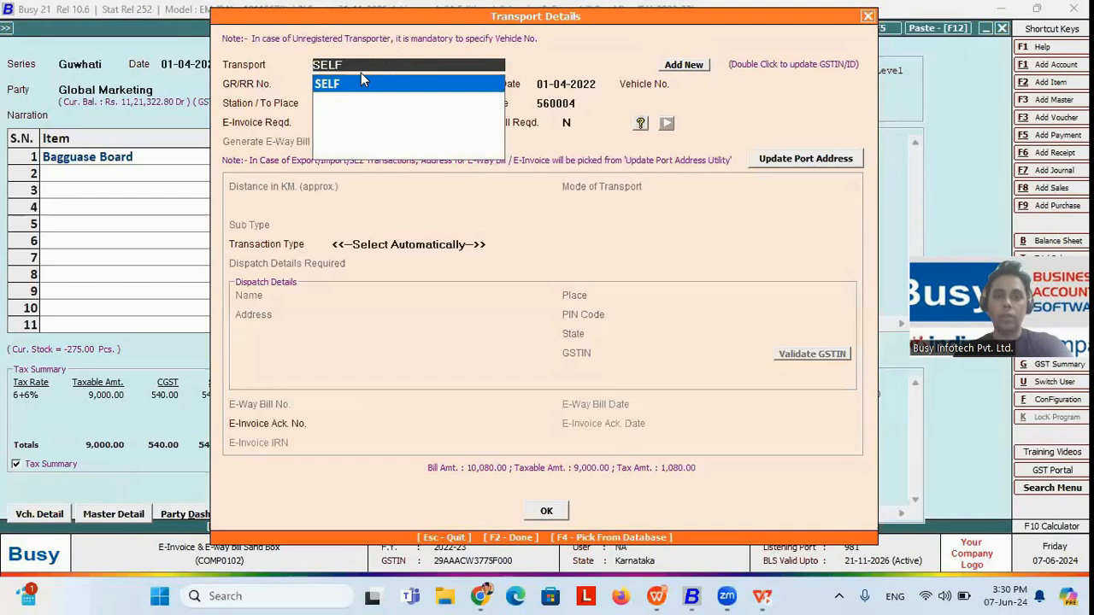
Step: Set the transport to SELF with vehicle number HJK0001, accepting the GR/RR date, Banglore as station and PIN code 560004
click(416, 77)
key(Return)
key(Return)
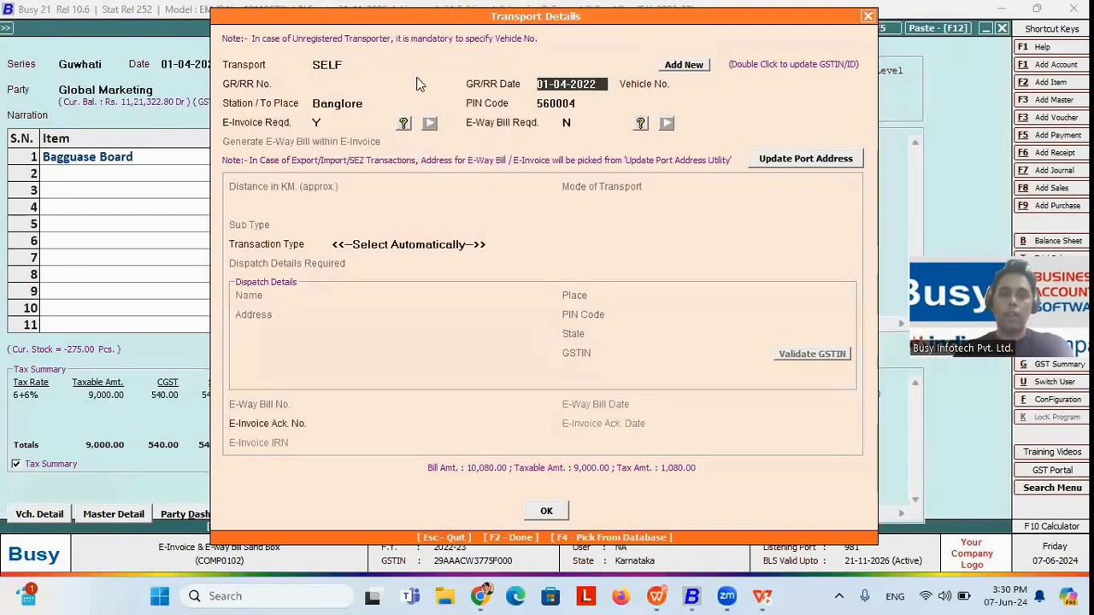
text(HJ)
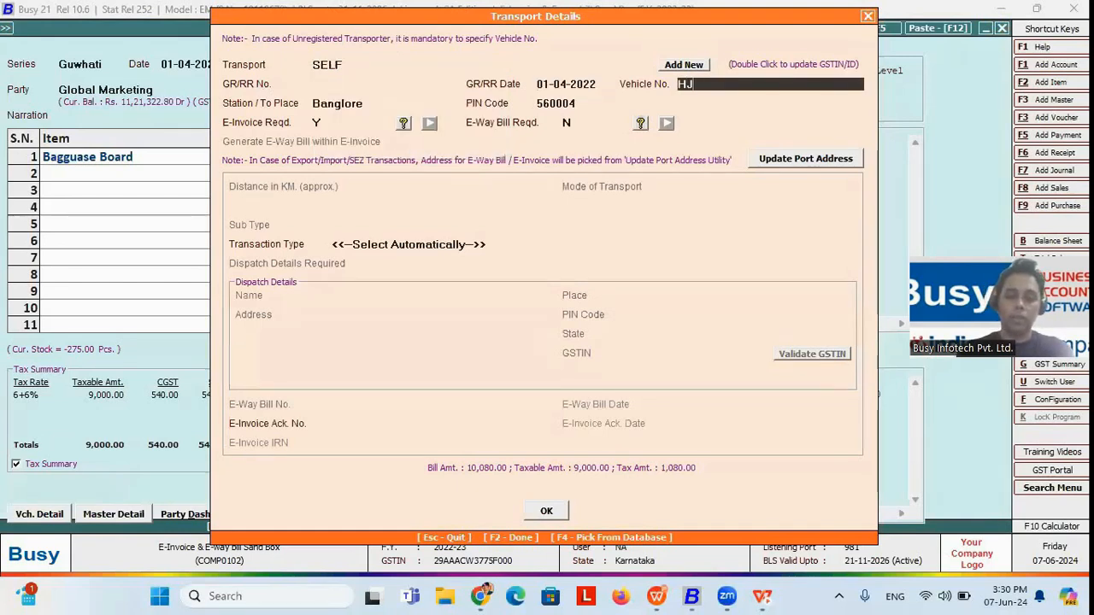
text(K0001)
key(Return)
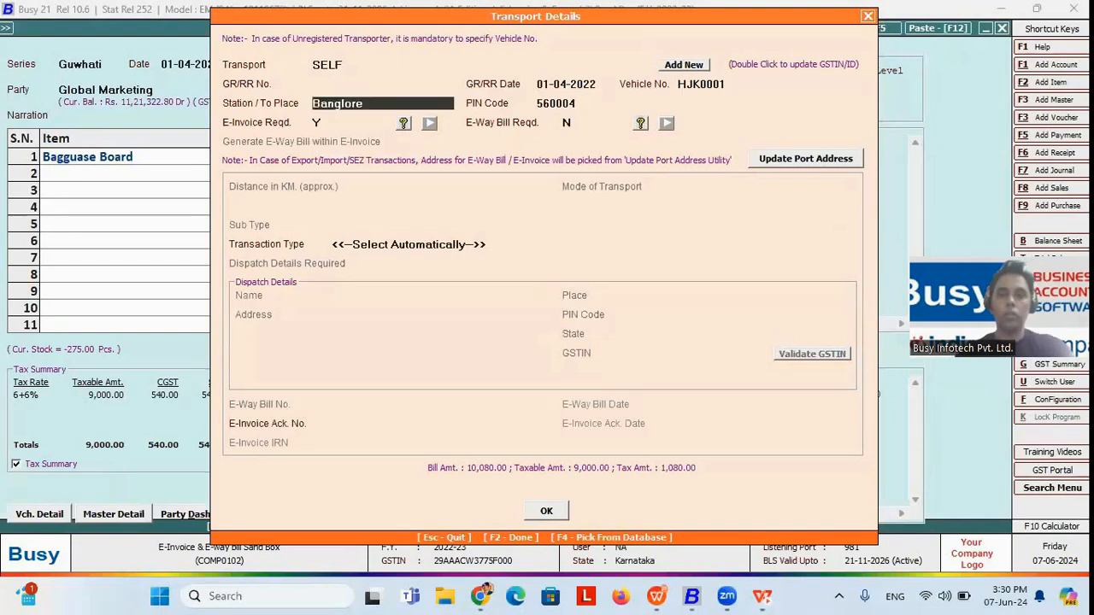
key(Return)
key(Return)
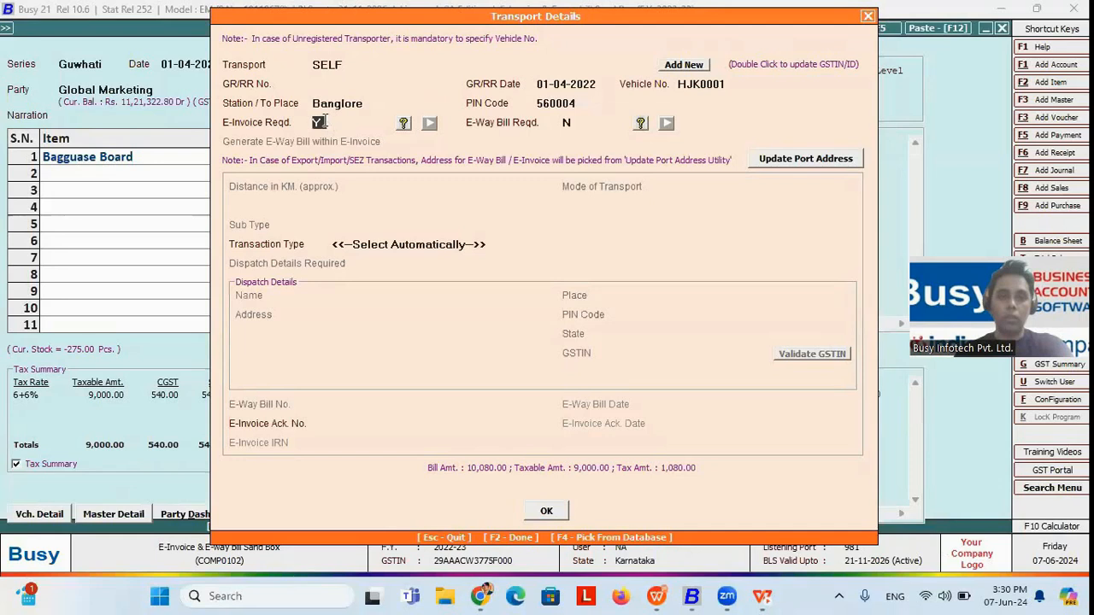
Step: Set E-Way Bill Required to Y and enable generating the e-way bill within the e-invoice
click(569, 124)
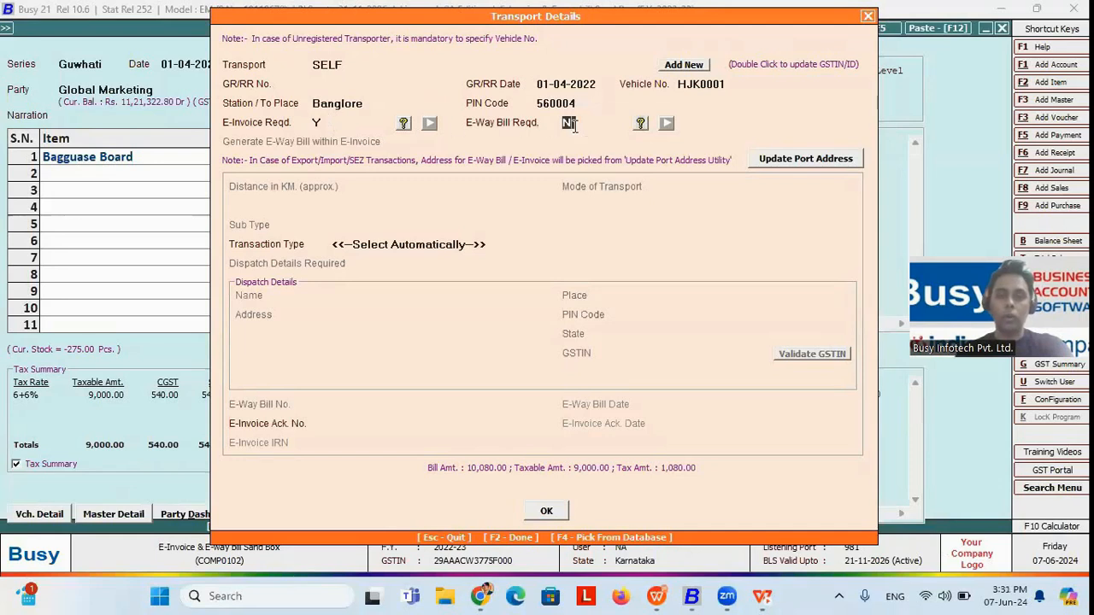
text(Y)
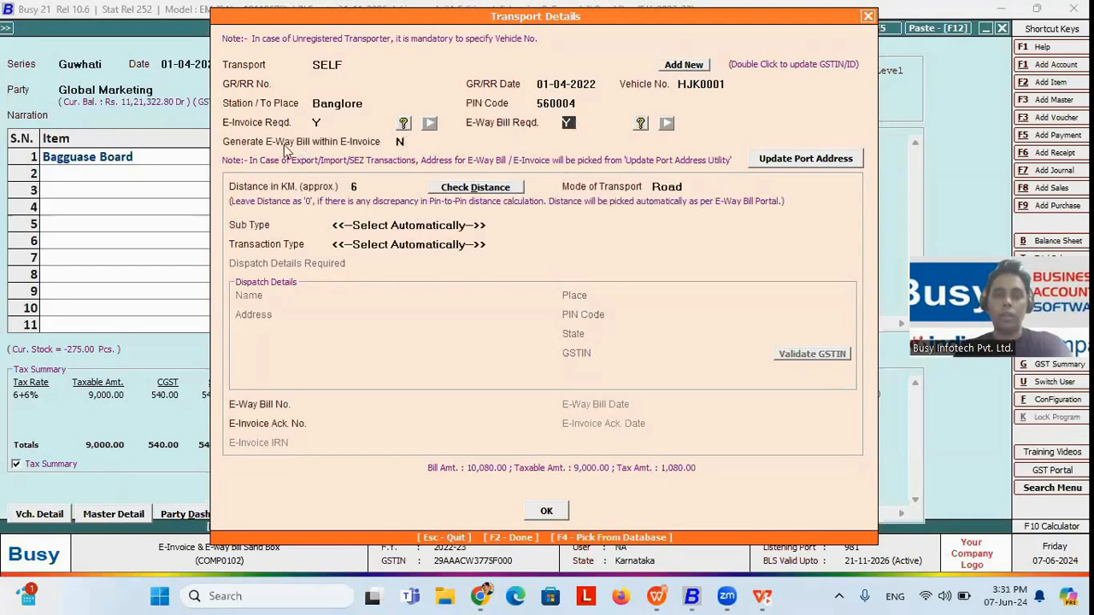
click(400, 143)
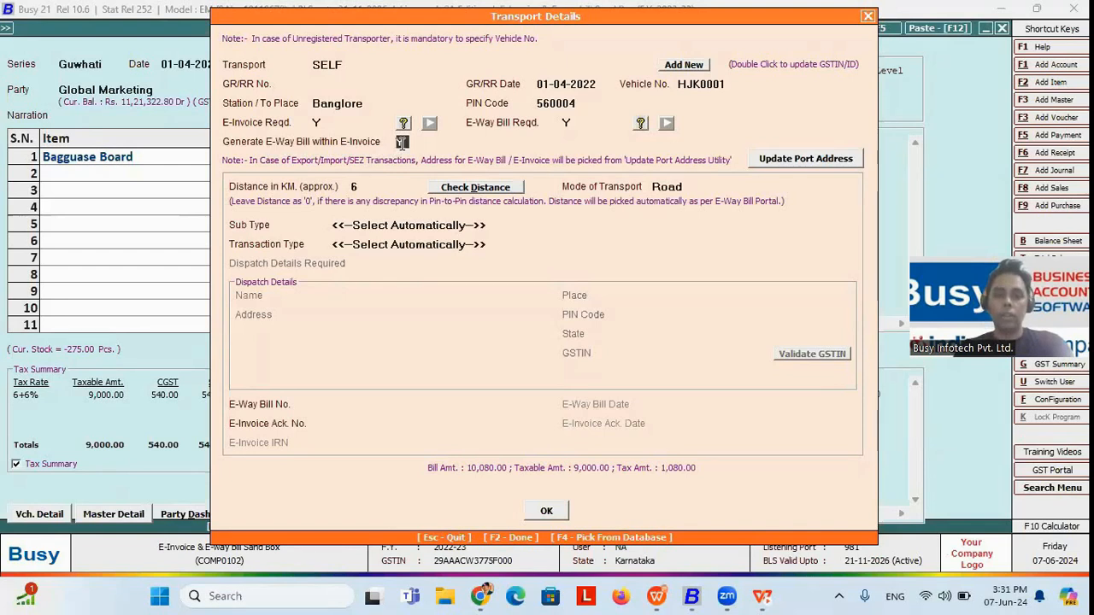
text(Y)
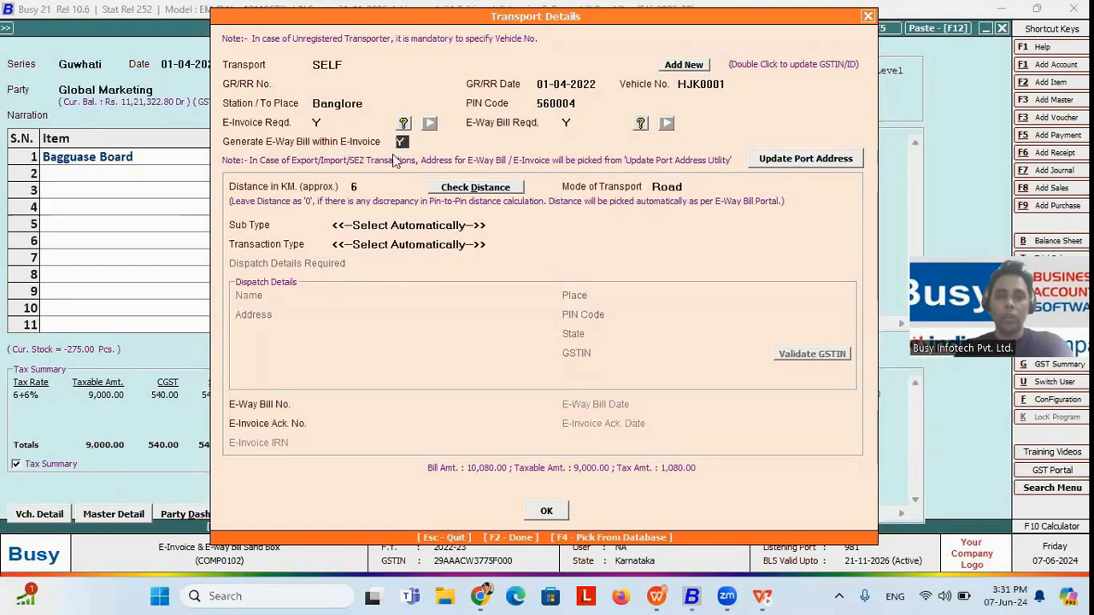
Step: Check the transport distance, update it as per the company configuration, and confirm the transport details and the voucher
click(464, 188)
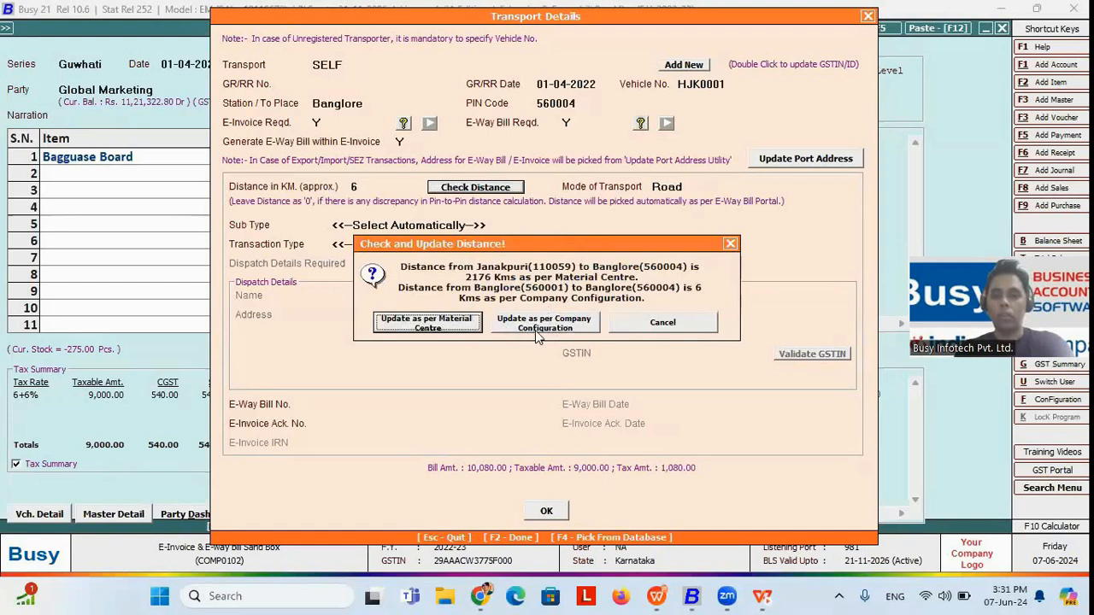
click(560, 332)
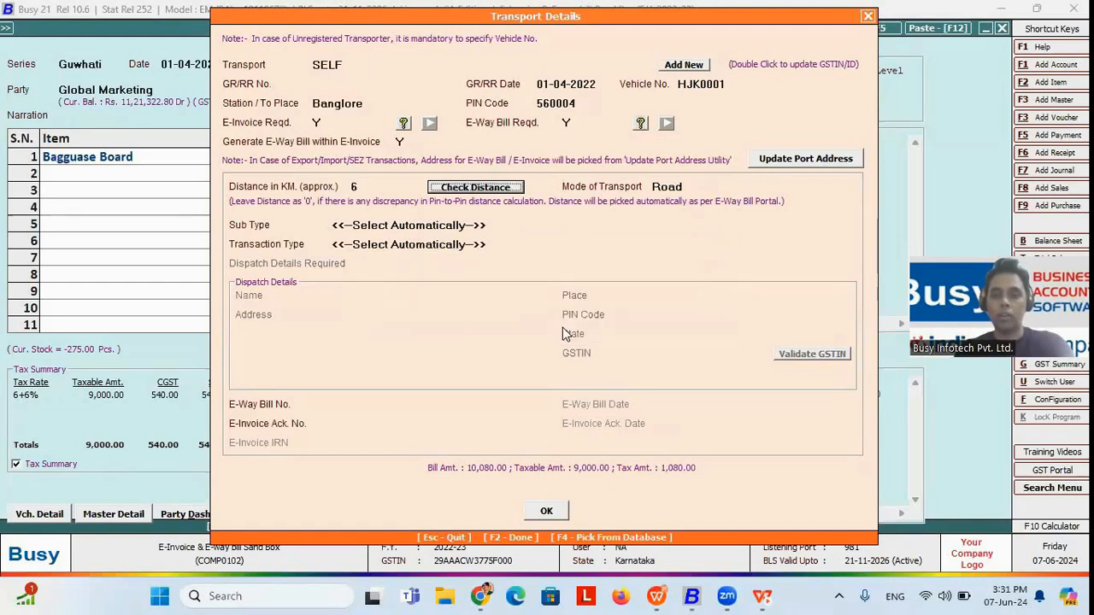
click(376, 186)
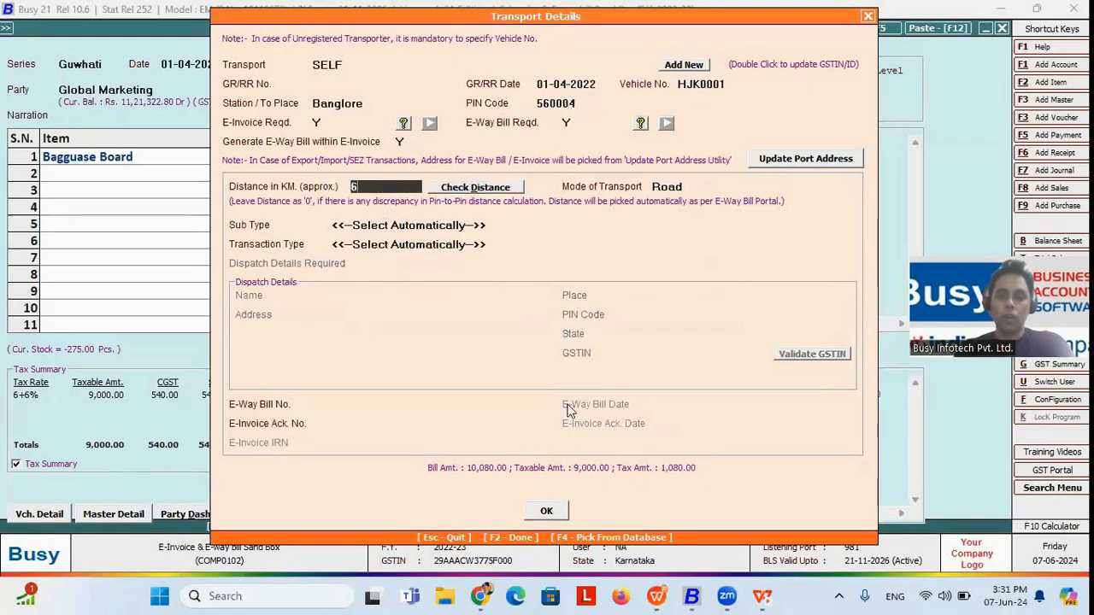
click(551, 511)
click(596, 339)
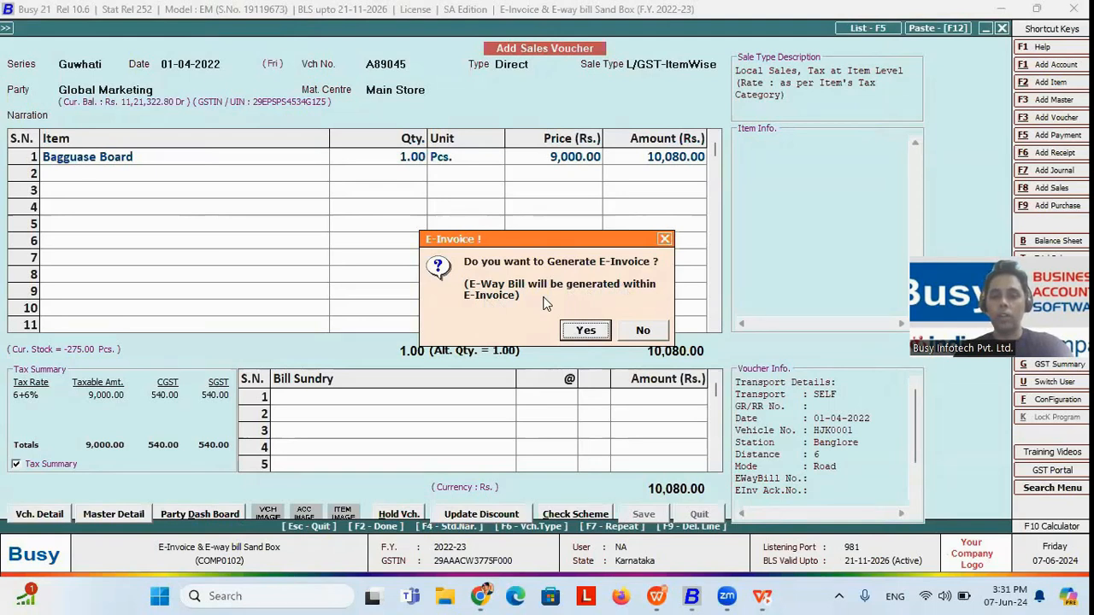
Step: Agree to generate the voucher's e-invoice, accept the default IRN generation settings, and check the entry for possible errors
click(586, 331)
click(453, 327)
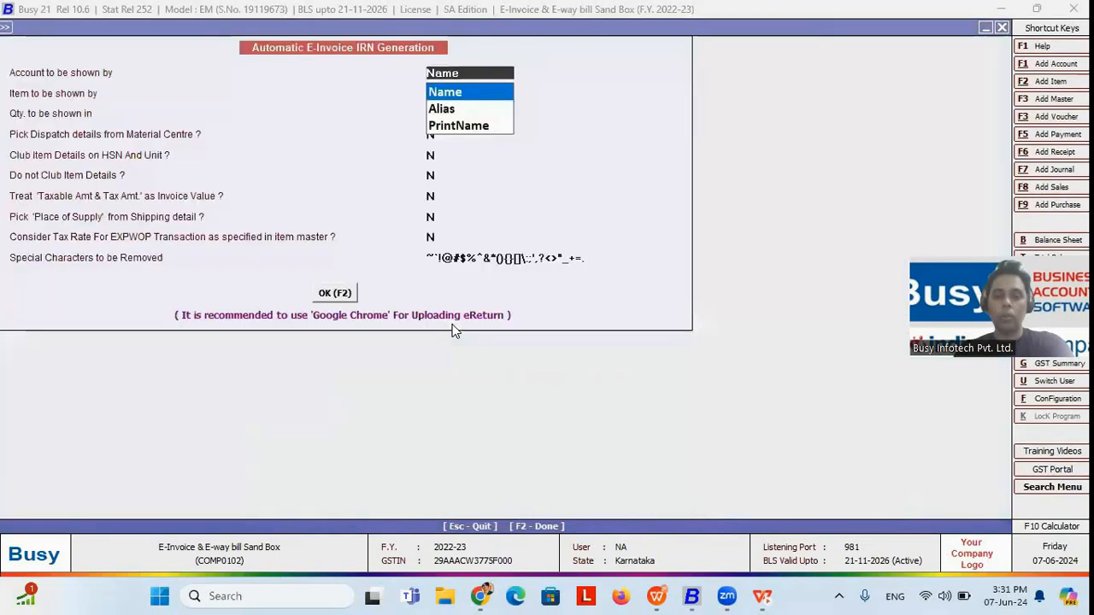
click(337, 294)
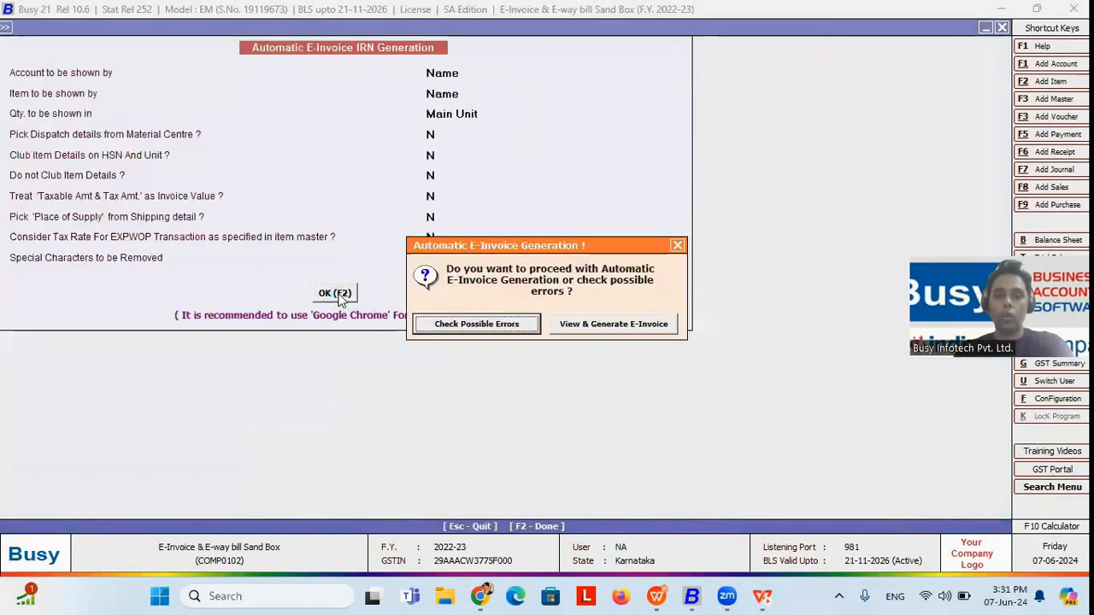
click(498, 325)
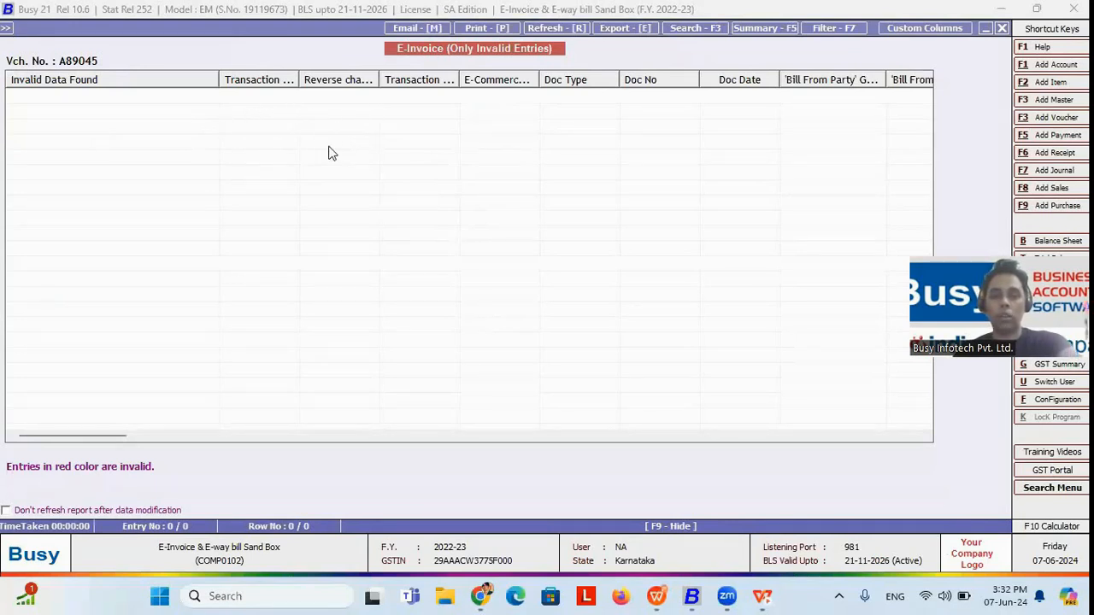
key(Escape)
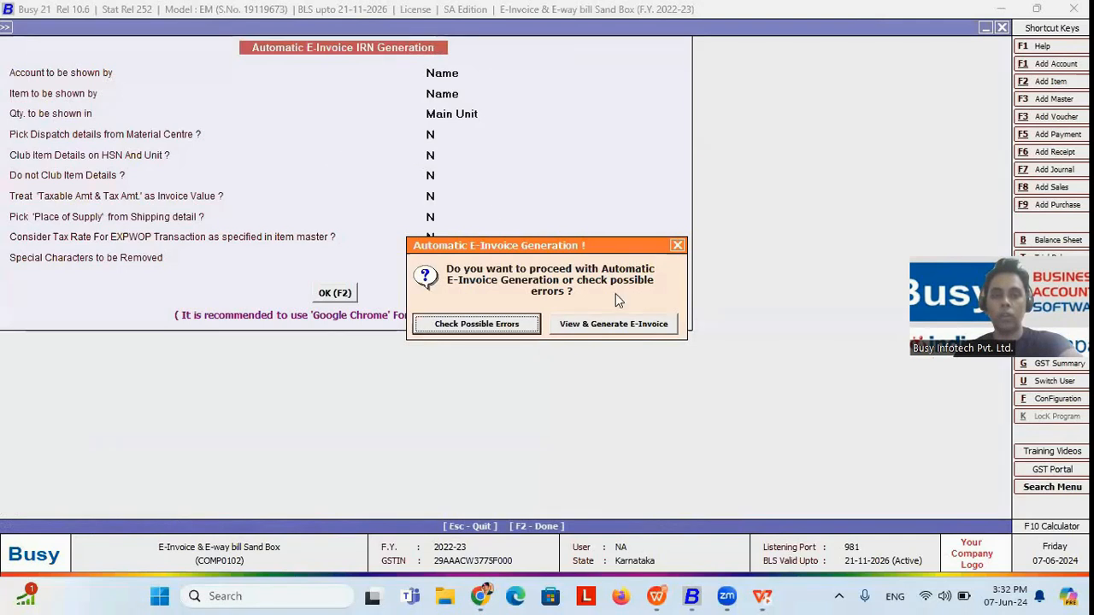
Step: View and generate the voucher's e-invoice with its e-way bill, accepting the sandbox notice, and leave the voucher
click(596, 325)
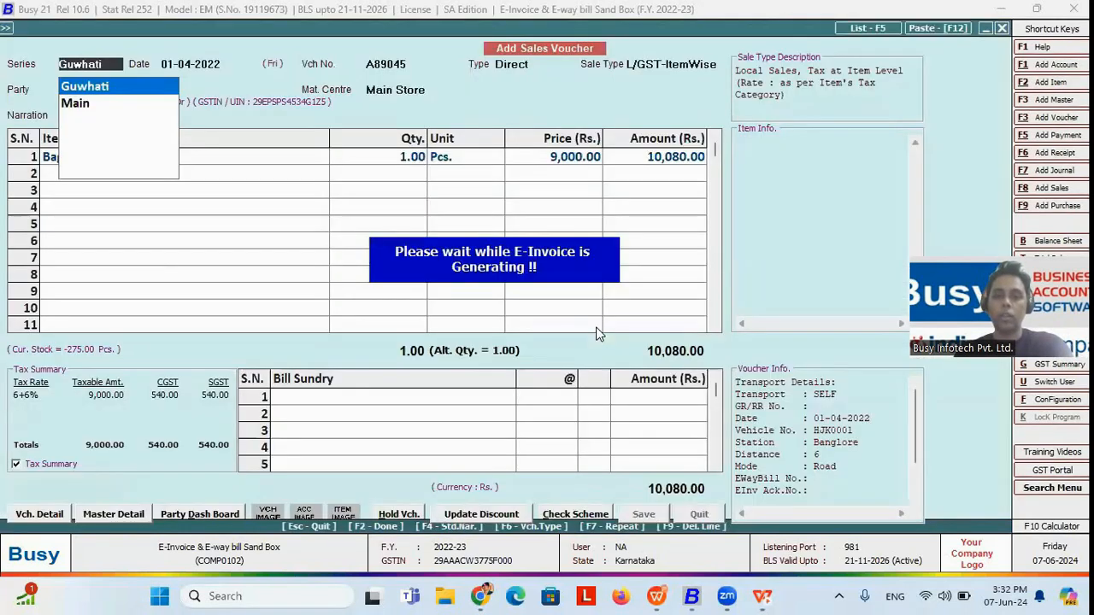
click(443, 504)
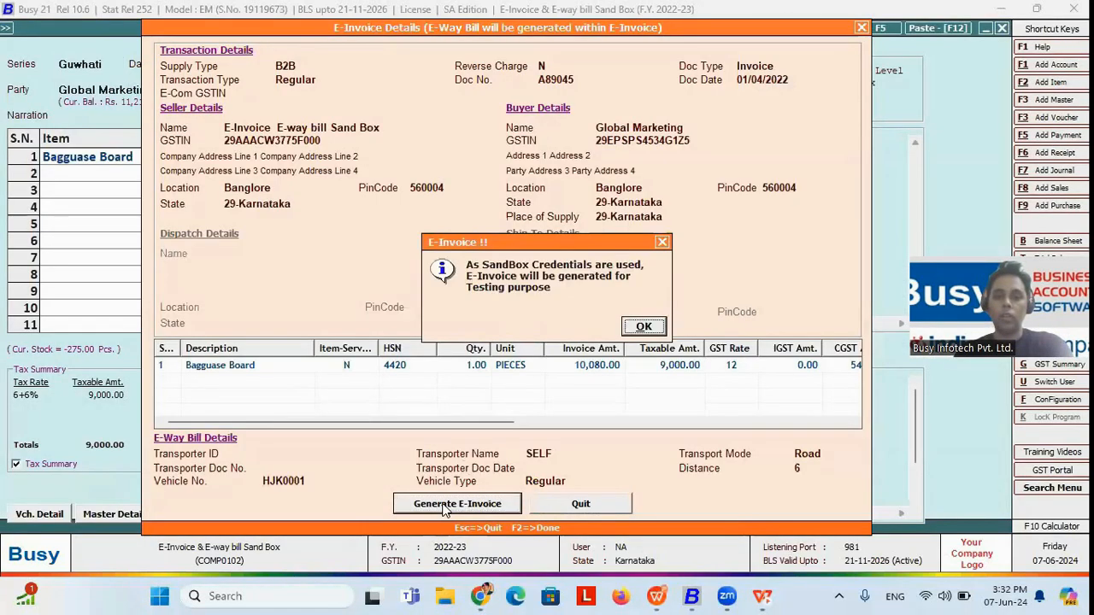
click(649, 330)
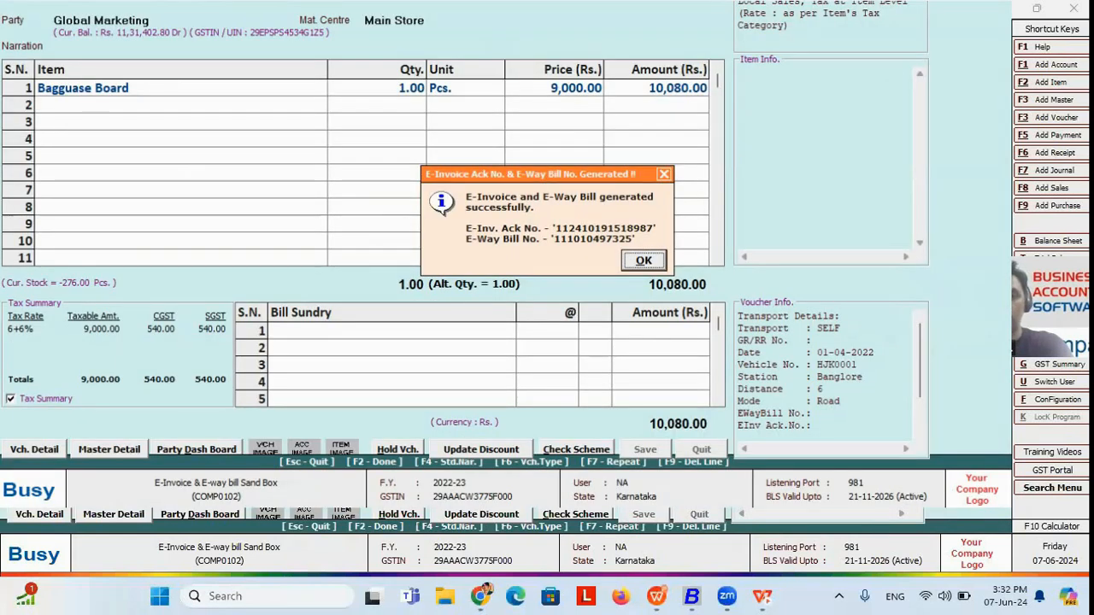
key(Return)
key(n)
key(Escape)
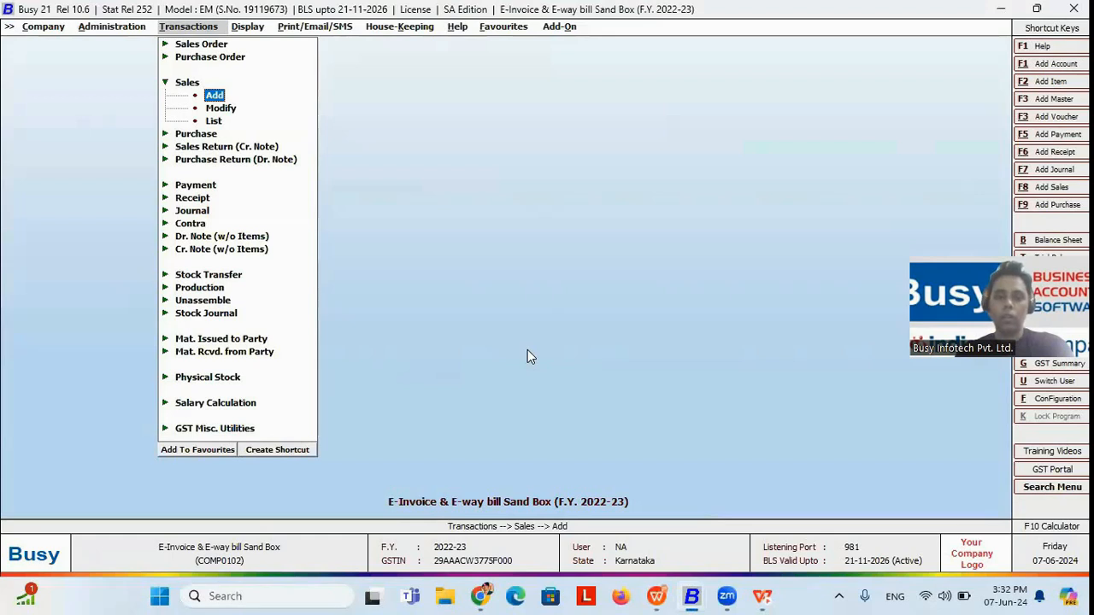
key(Return)
key(Return)
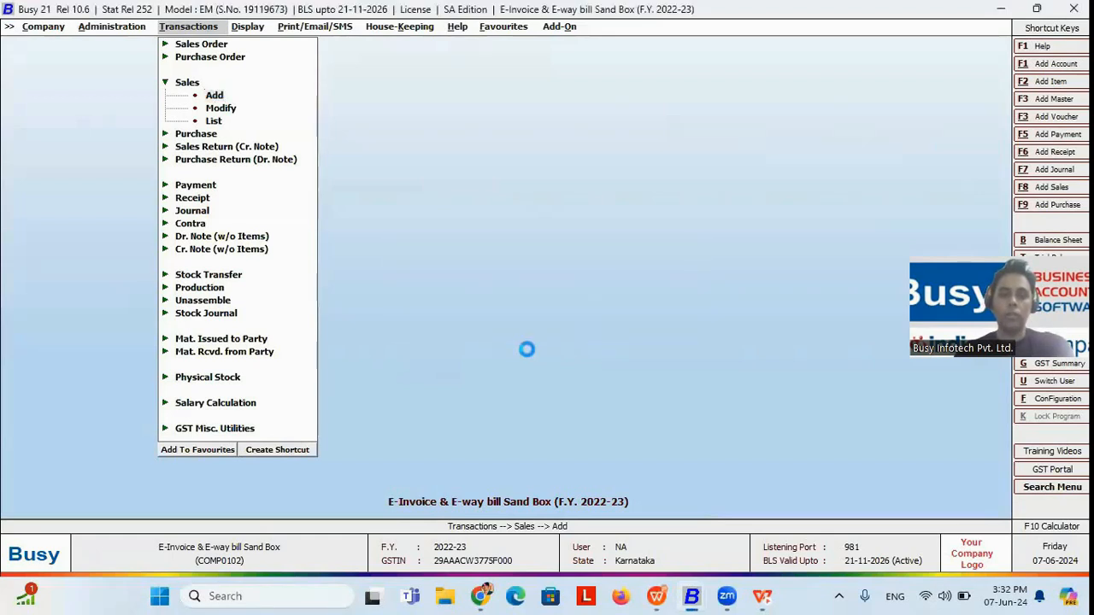
key(Return)
text(A156890)
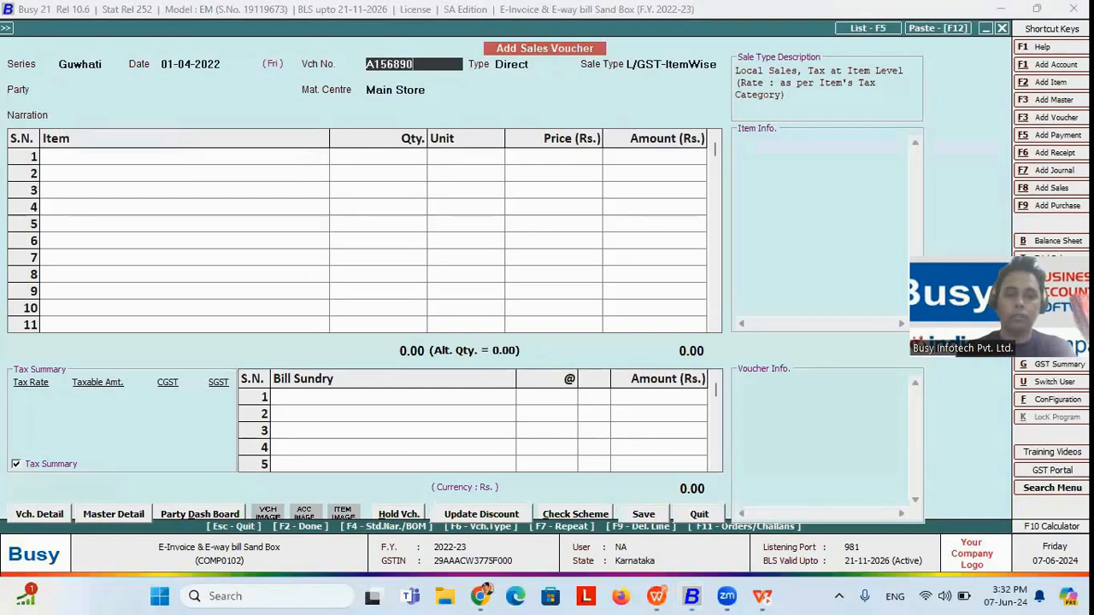
key(Return)
key(Escape)
key(Return)
Step: Bring up the E-Way Bill & E-Invoice Management options of the GST utilities
key(Down)
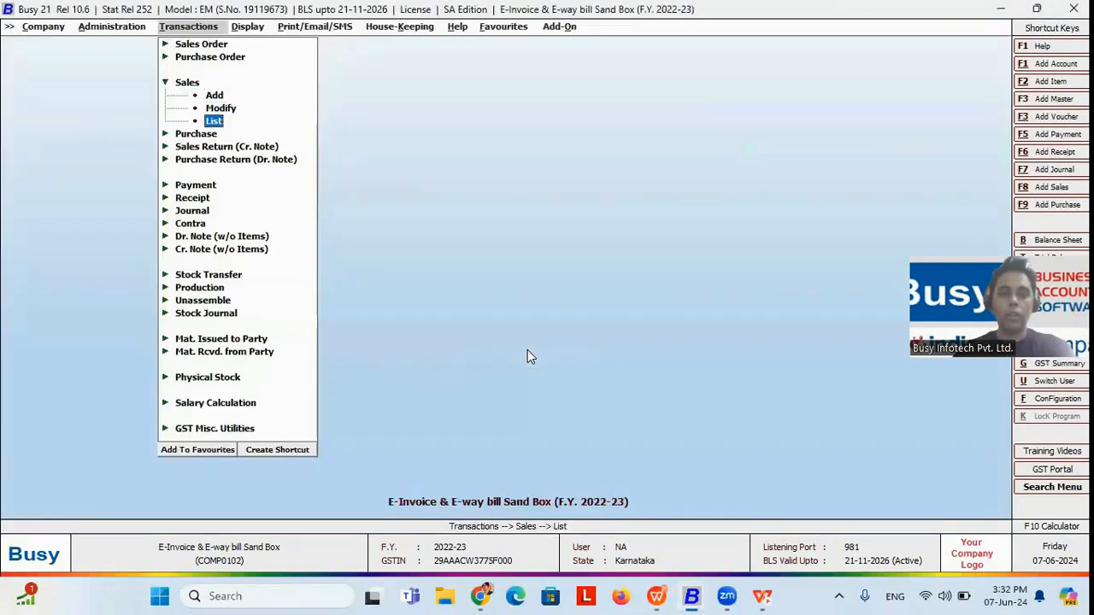
key(Down)
key(Down)
key(Down)
key(Down)
key(Down)
key(Down)
key(Down)
key(Down)
key(Down)
key(Down)
key(Down)
key(Down)
key(Down)
key(Down)
key(Down)
key(Down)
key(Down)
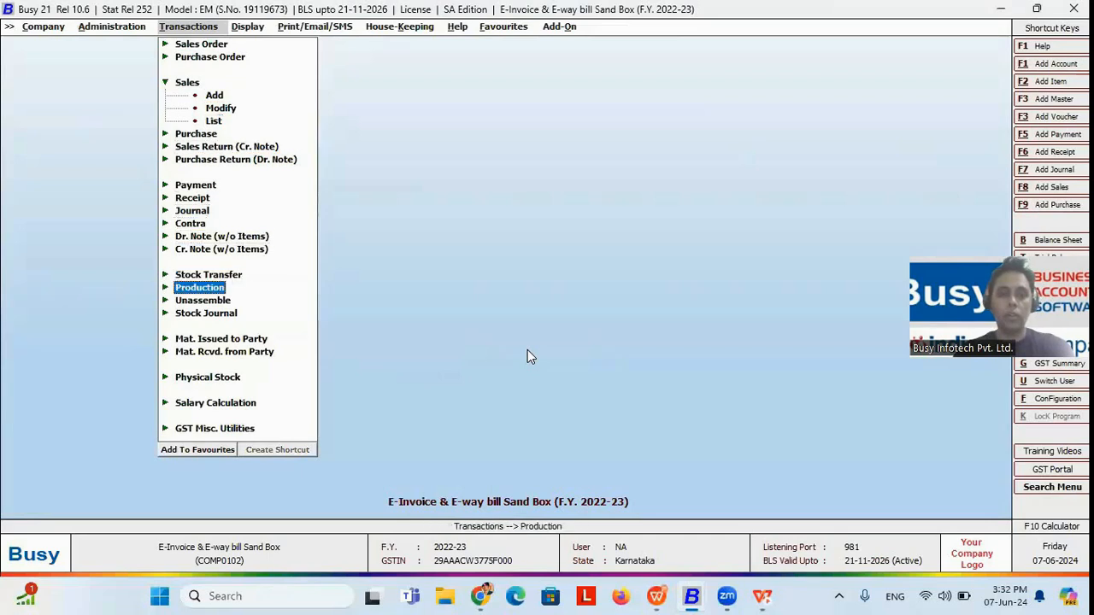
key(Down)
key(Down)
key(Down)
key(Up)
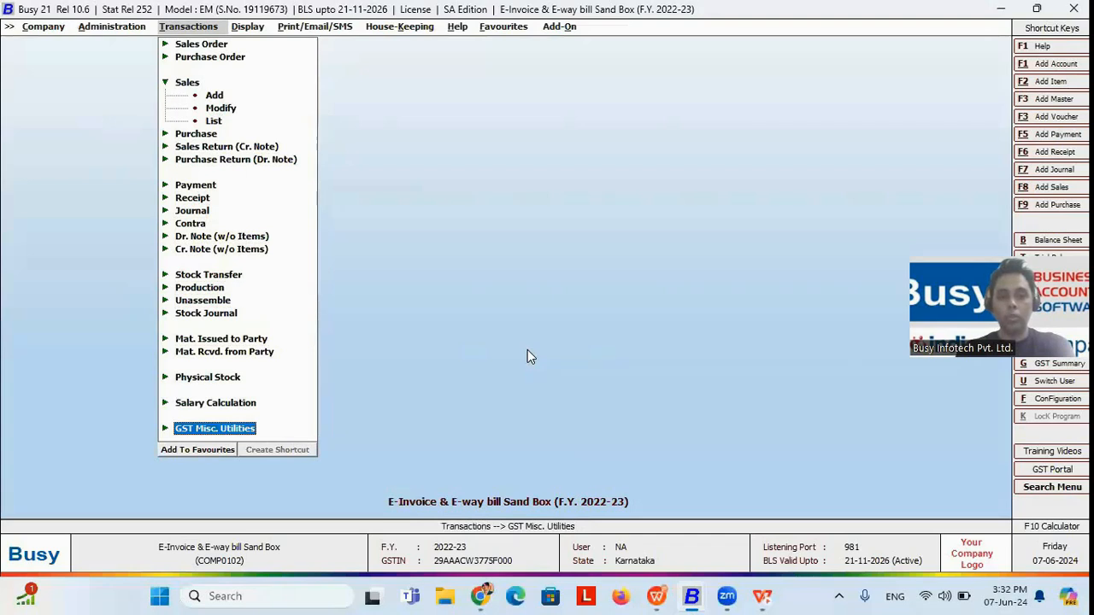
key(Return)
key(Down)
key(Up)
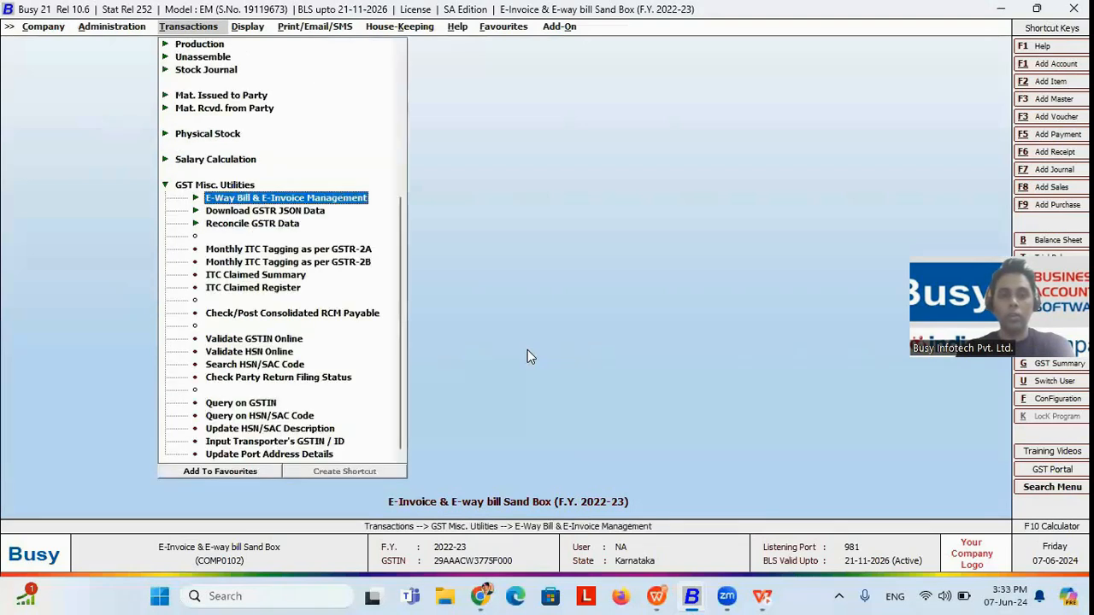
key(Return)
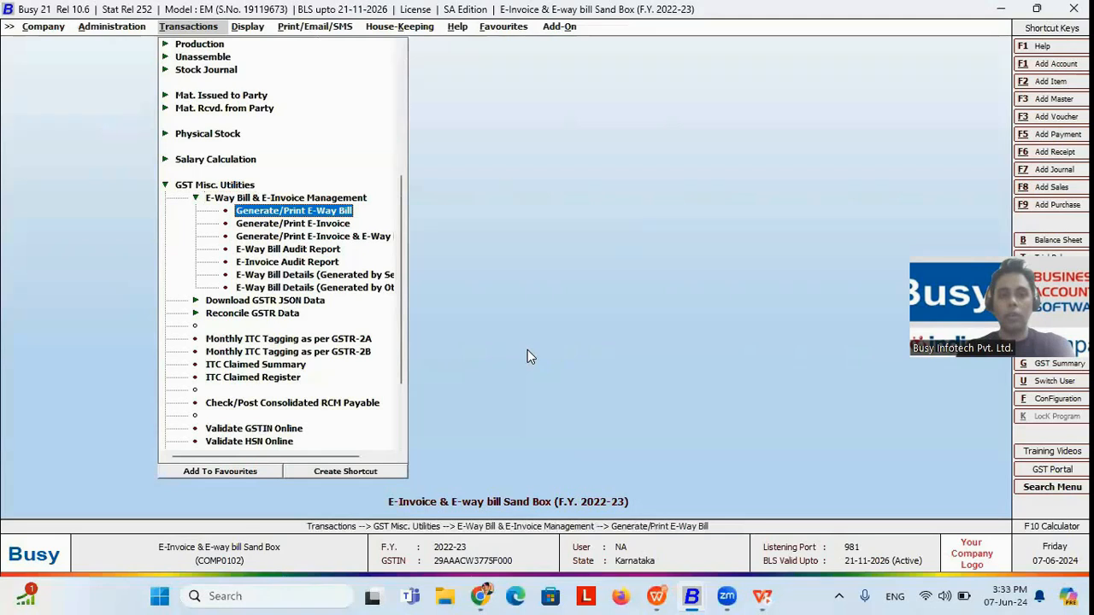
Step: Start Generate/Print E-Invoice in Automatic mode and dismiss the date notice in the voucher selection
key(Down)
key(Up)
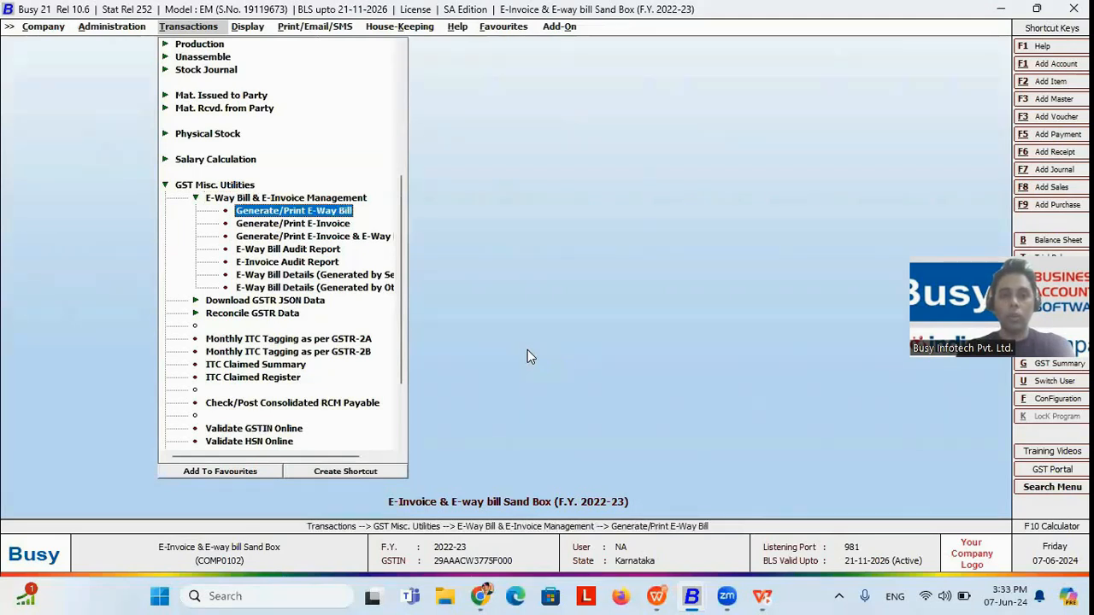
key(Down)
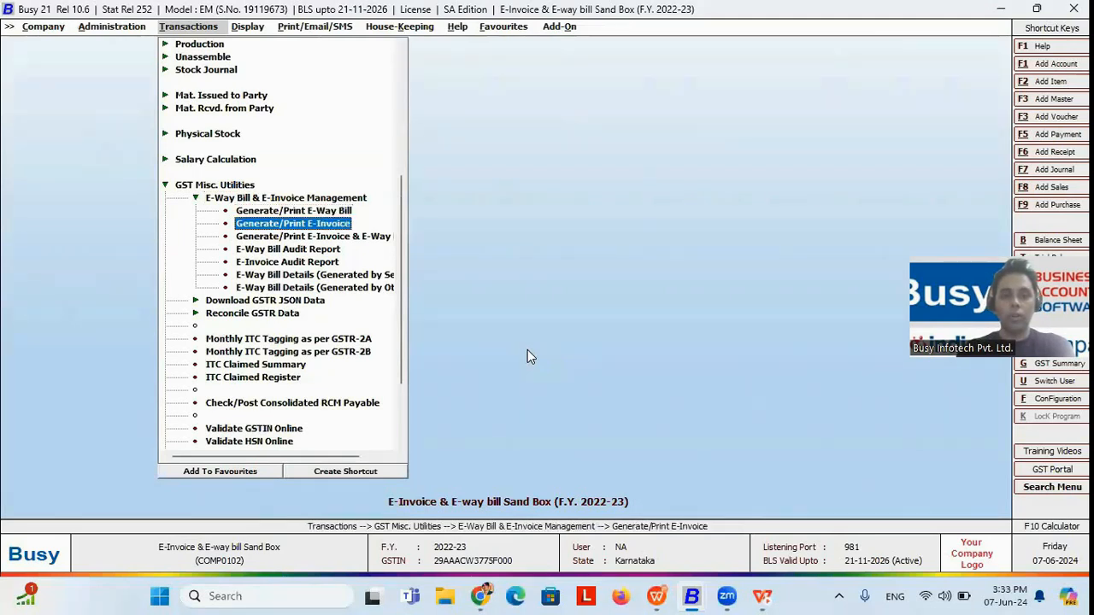
key(Down)
key(Up)
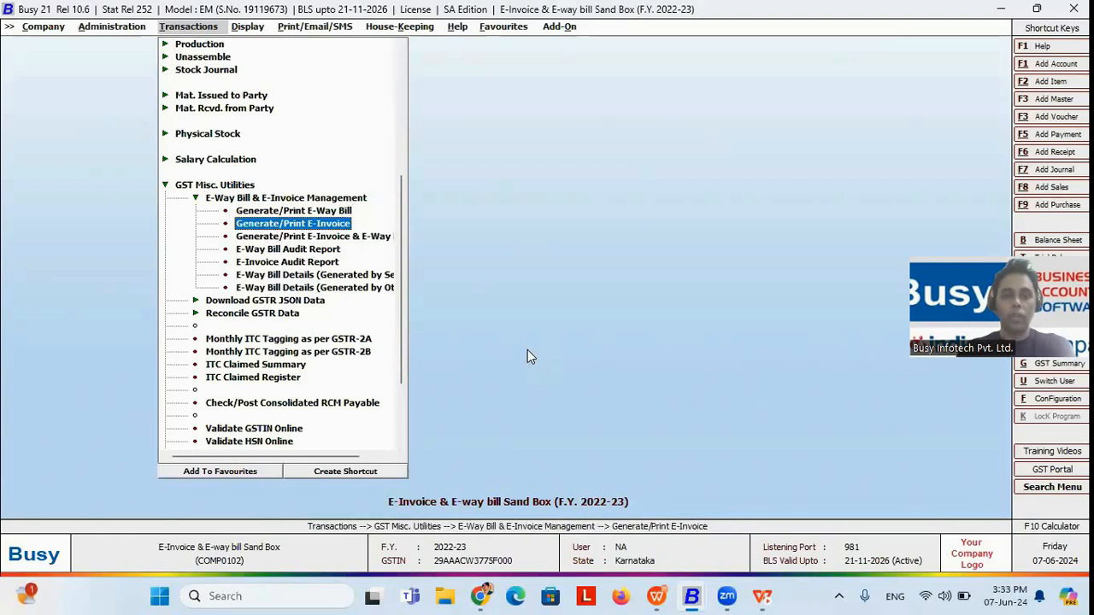
key(Return)
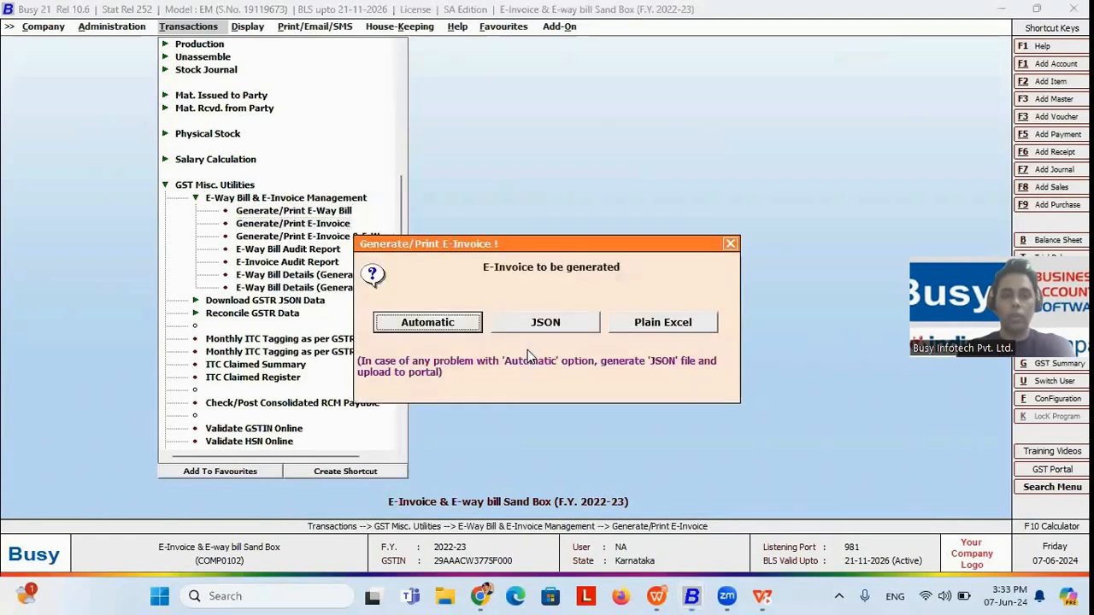
key(Return)
key(Return)
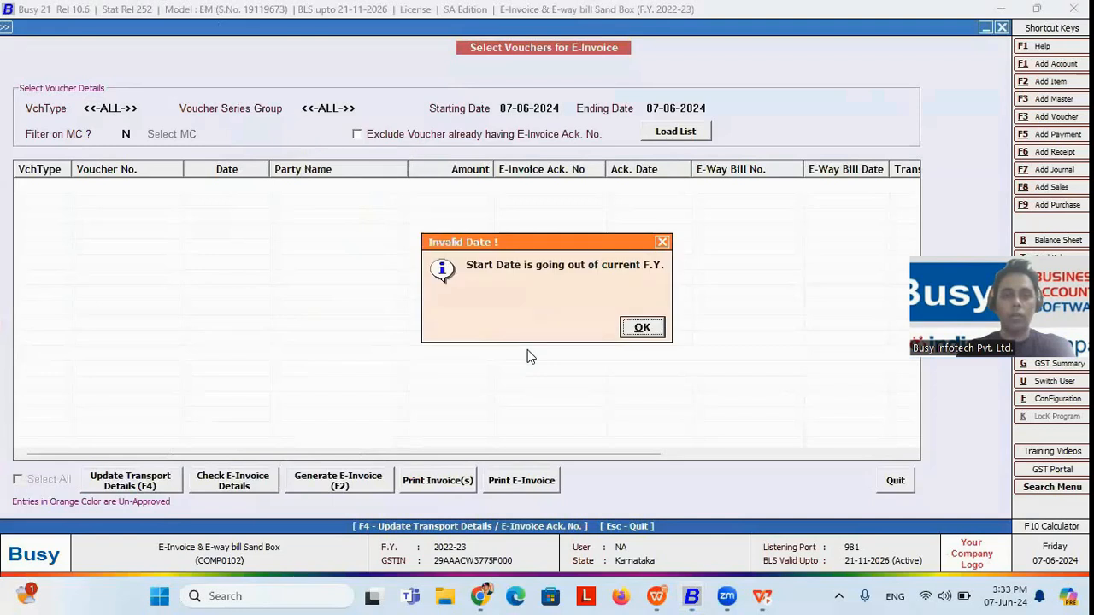
key(Return)
Step: Set the e-invoice voucher period from 01-06-2022 to 30-06-2022 and load the list
text(01-06-2022)
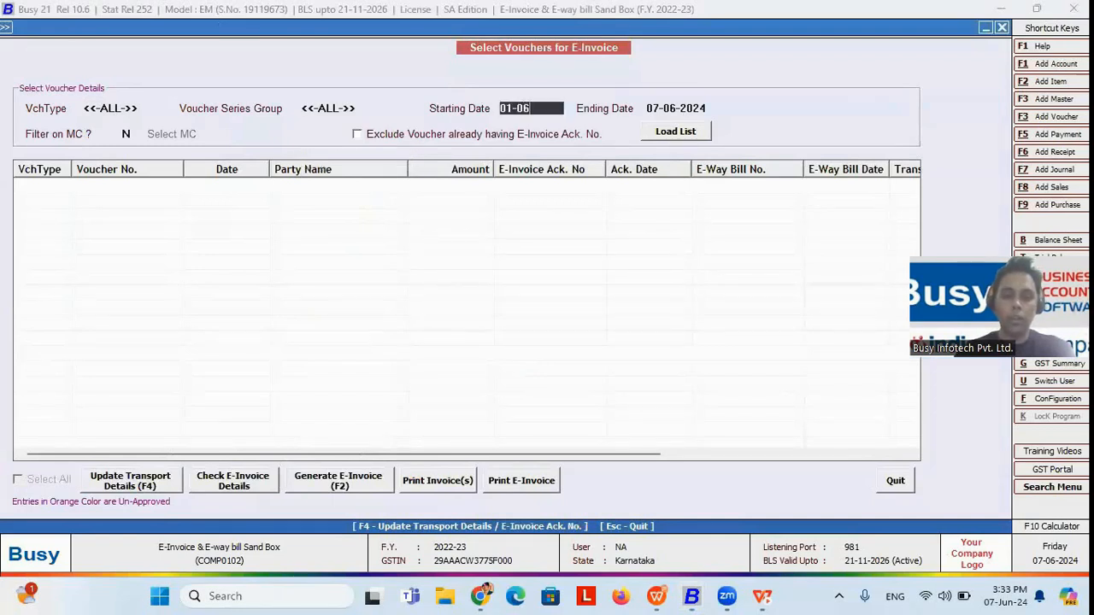
key(Return)
key(Return)
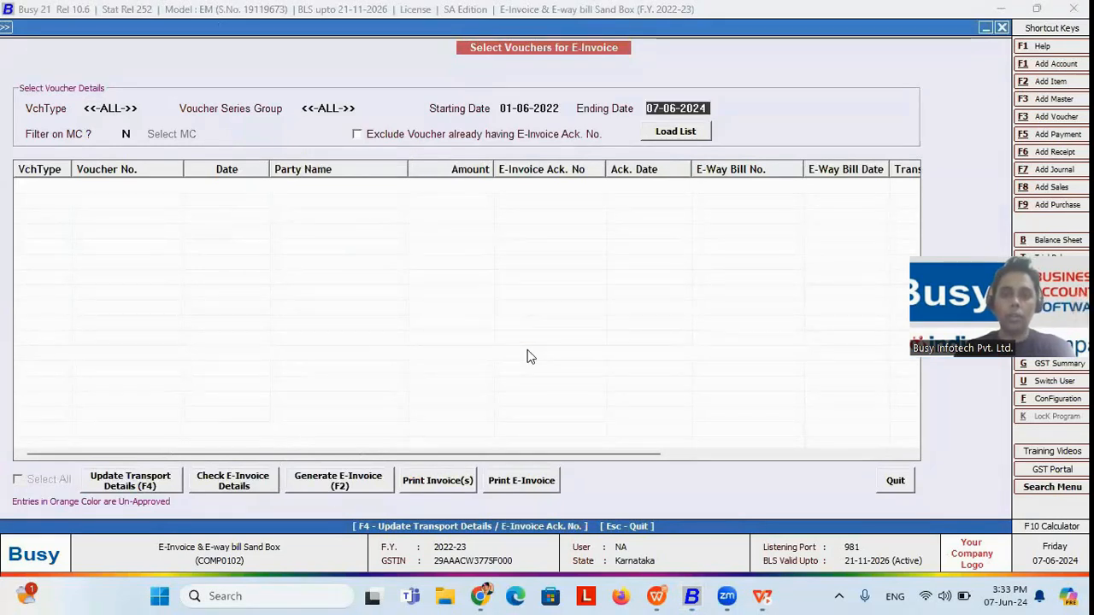
text(30-06)
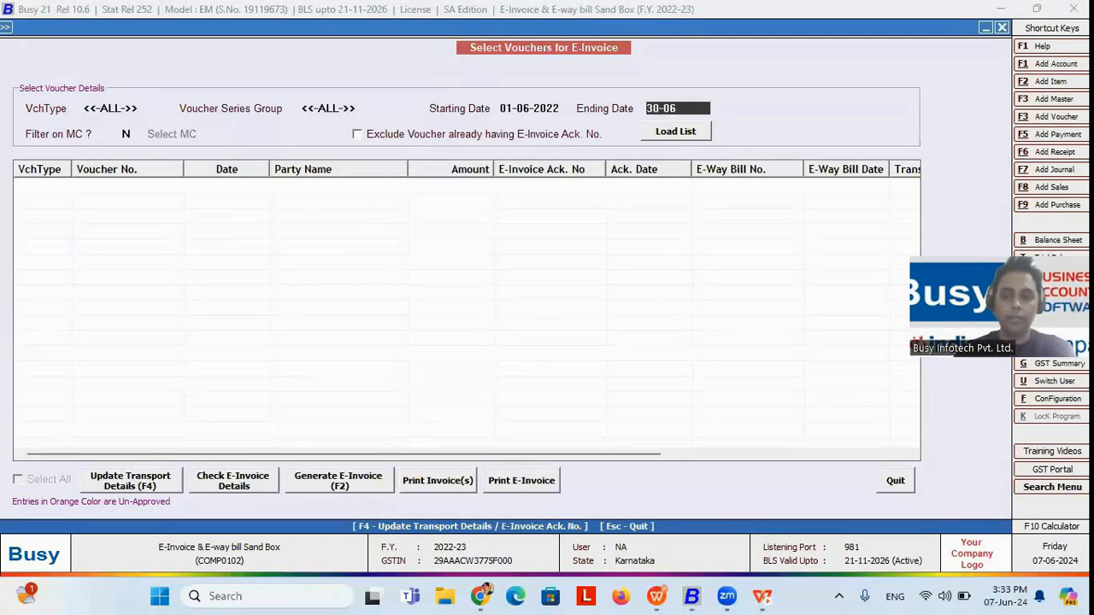
text(-2022)
key(Return)
Step: Change the voucher period to 01-04-2022 through 31-03-2023 and load the matching vouchers
key(Return)
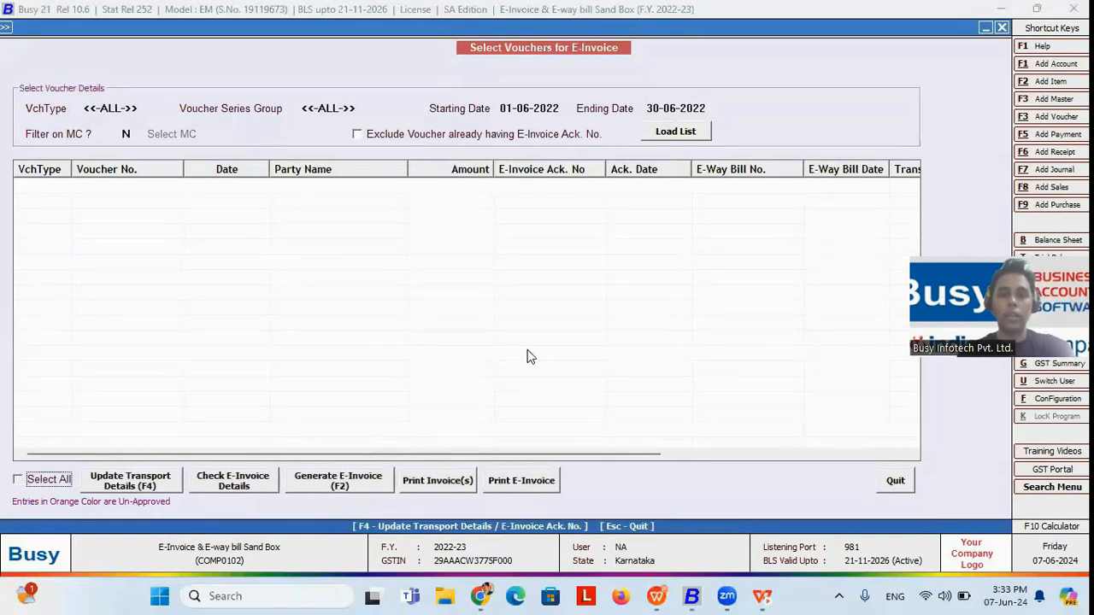
click(529, 110)
key(BackSpace)
text(4)
key(Return)
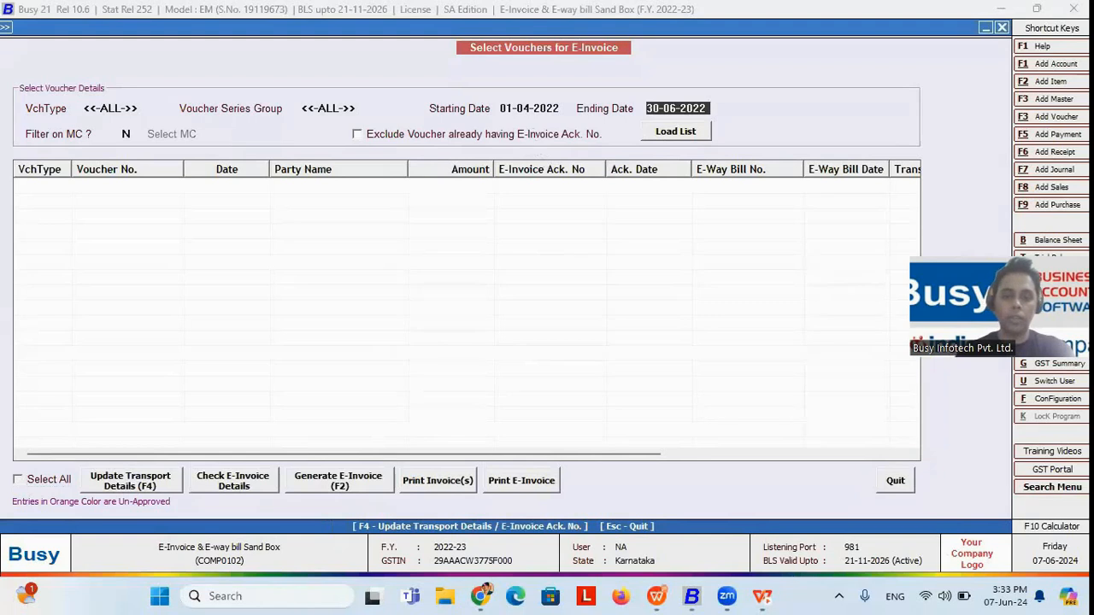
text(31-03-2023)
key(Return)
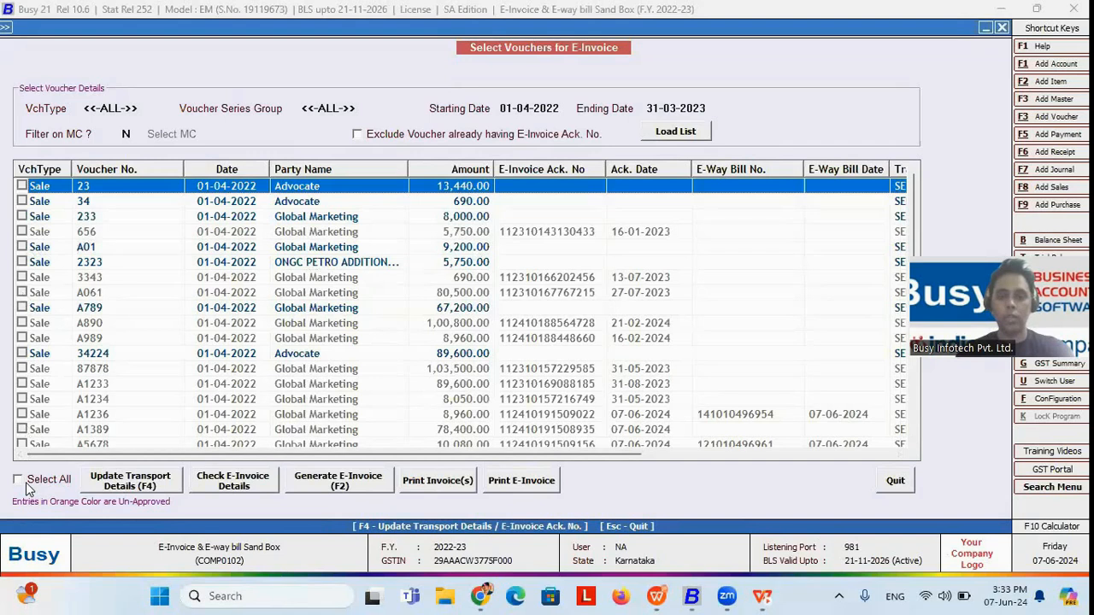
Step: Select sales voucher A789 and proceed with automatic e-invoice generation using the default settings, accepting the sandbox notice
click(26, 307)
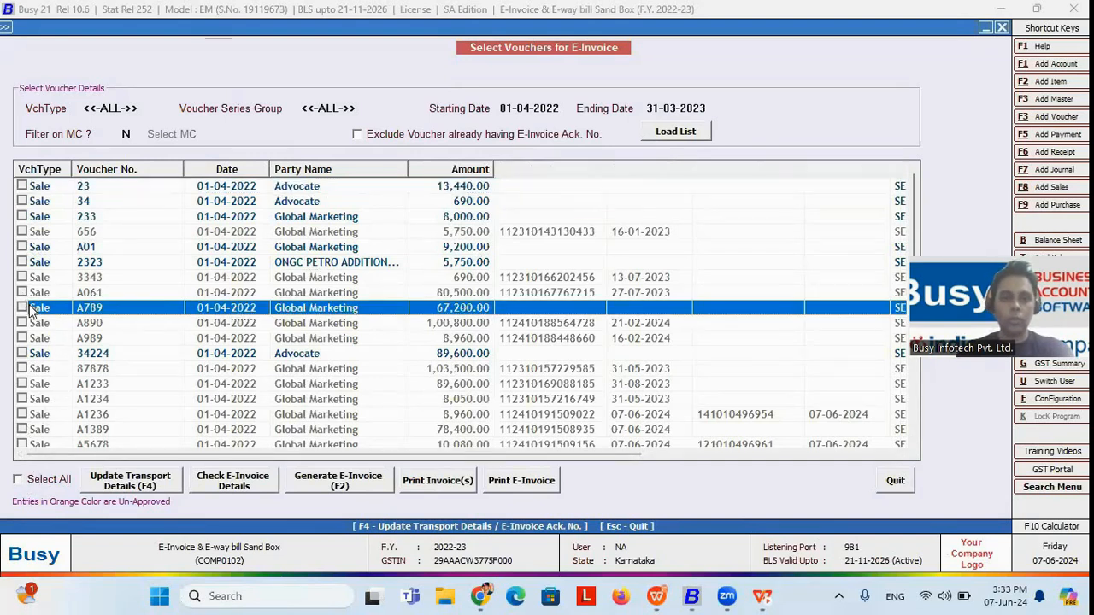
click(338, 480)
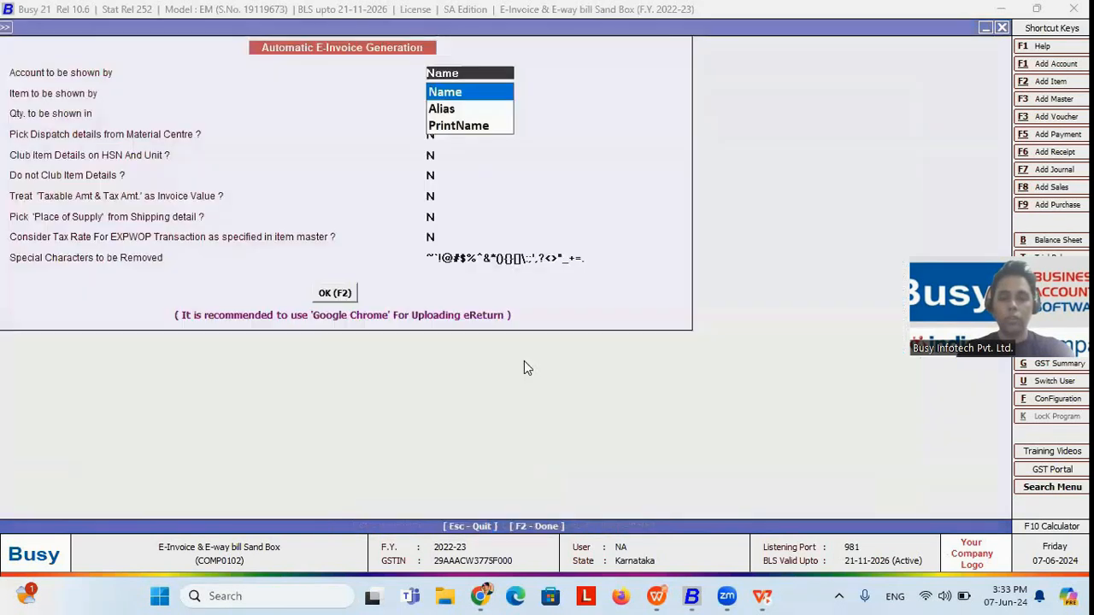
click(342, 293)
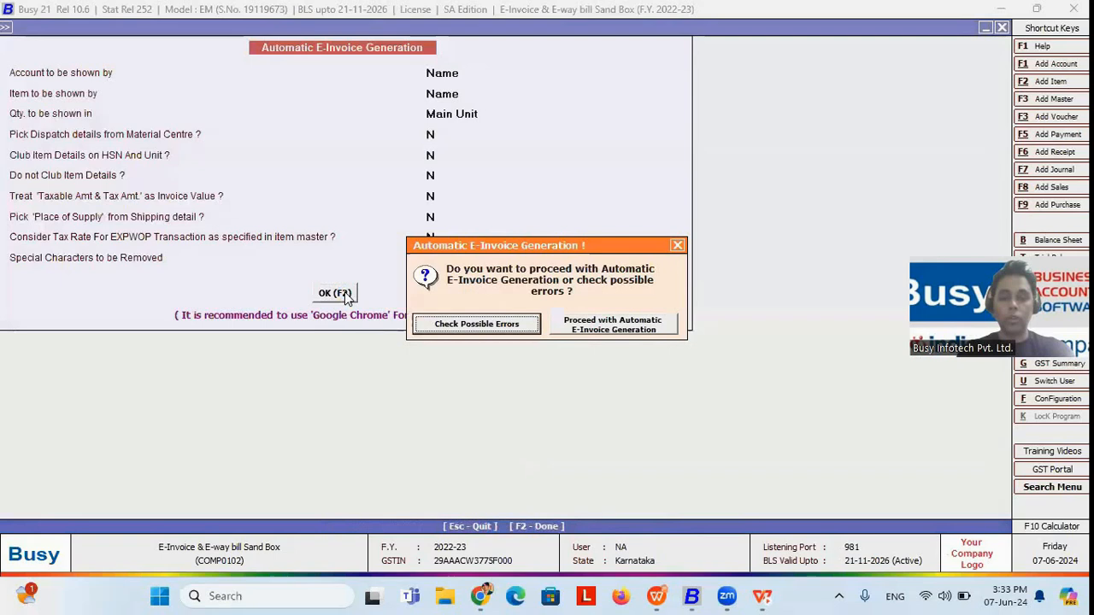
click(605, 331)
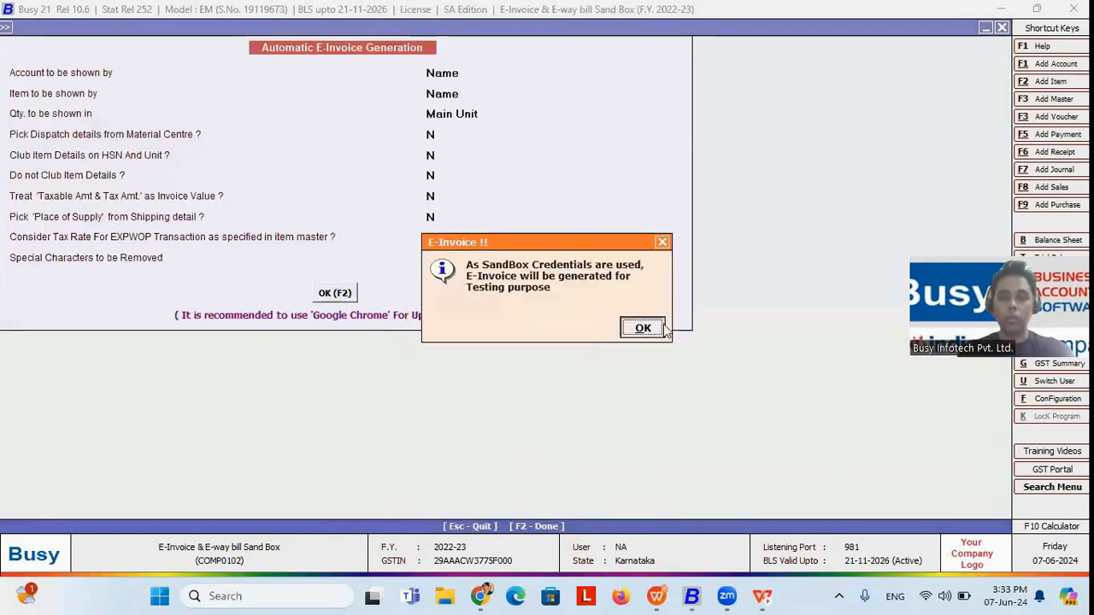
click(645, 330)
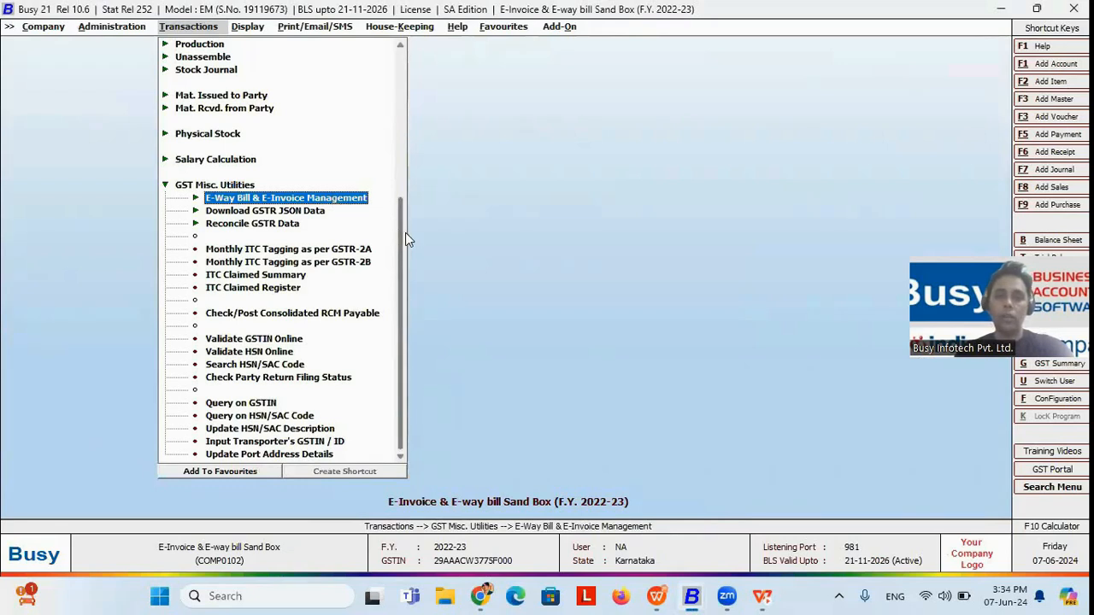
drag(405, 232, 404, 88)
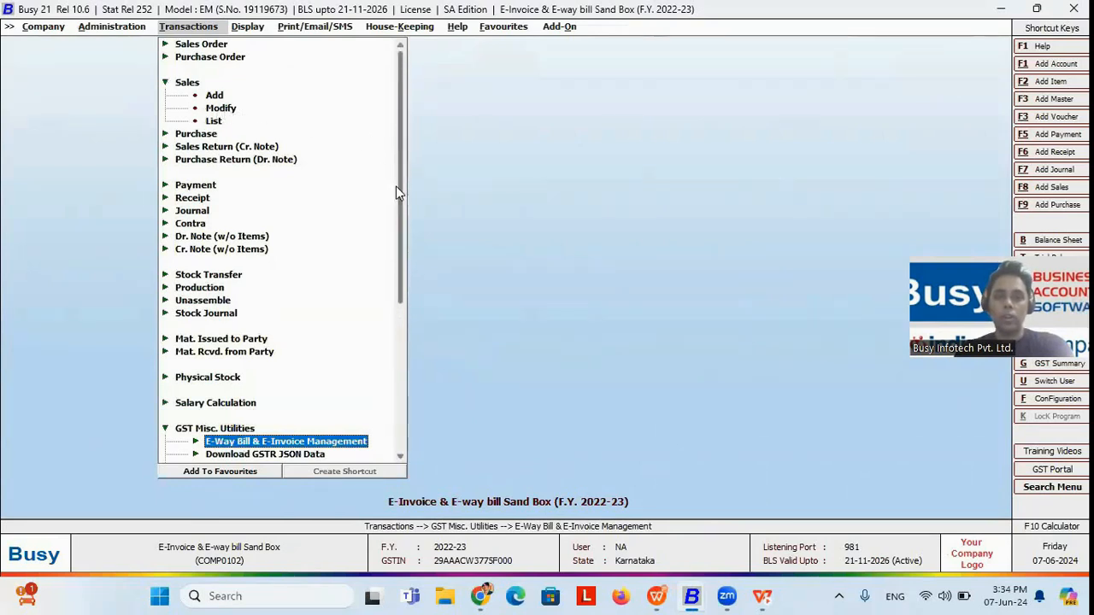
drag(402, 196, 397, 306)
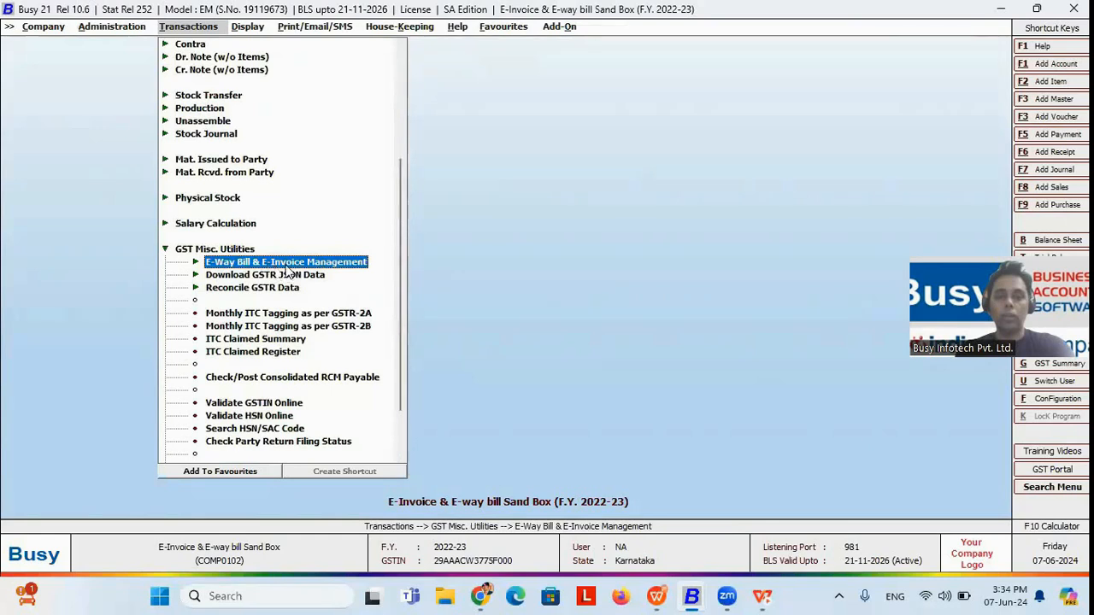
key(alt+Tab)
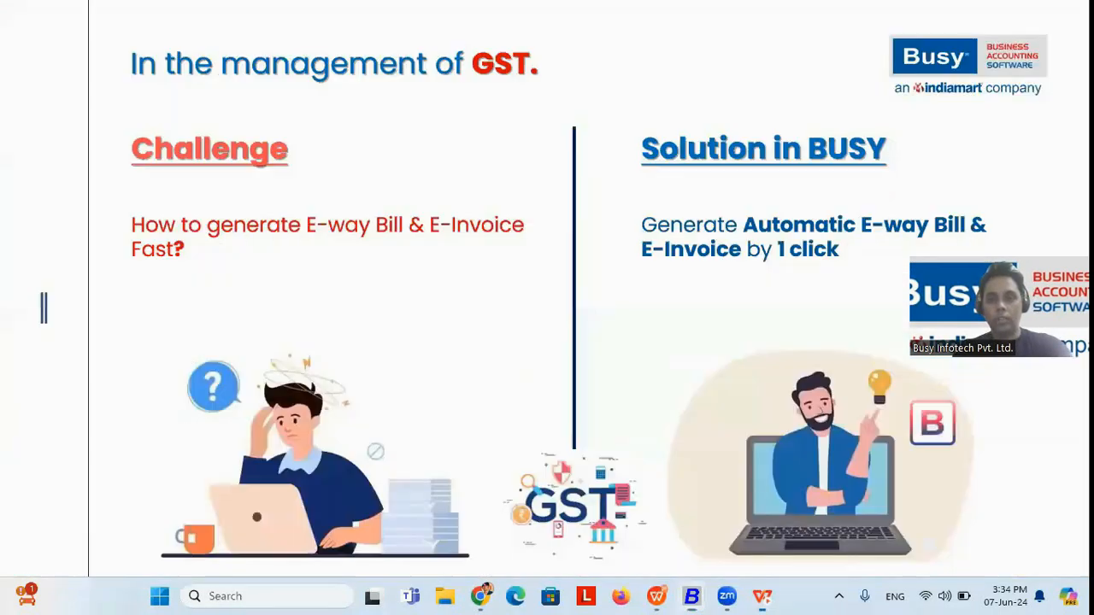
key(Right)
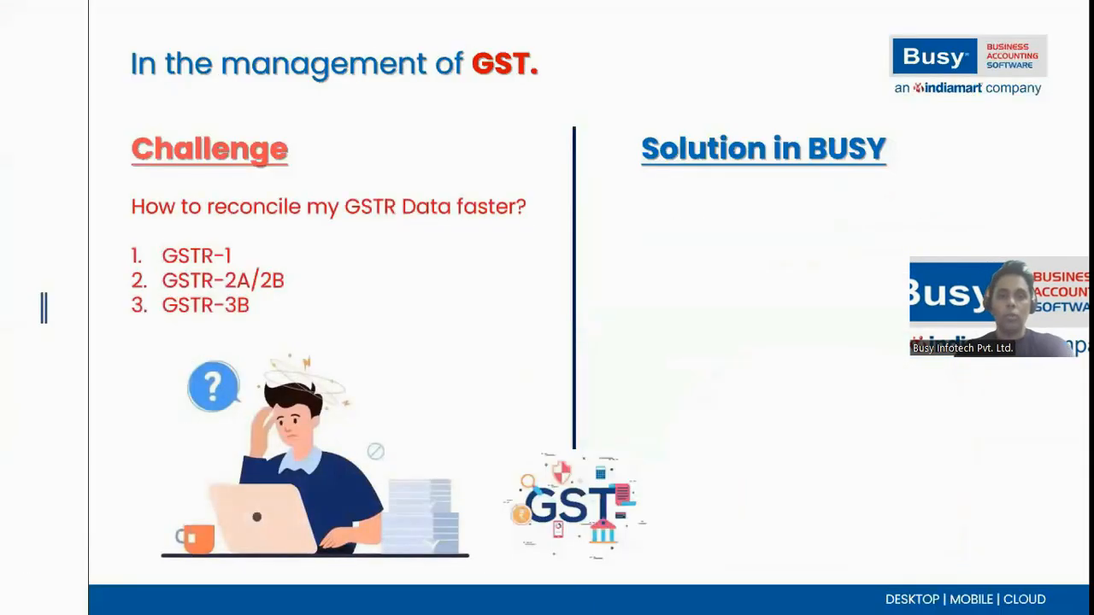
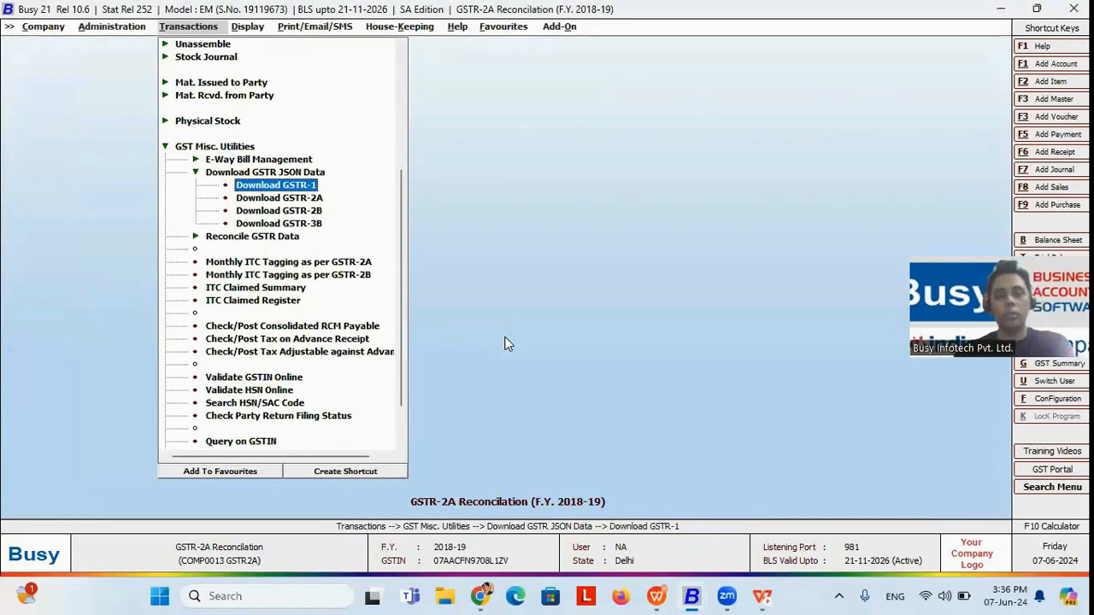
Step: Try to auto-download the April GSTR-2A data, declining to configure the GST portal user name
key(Down)
key(Return)
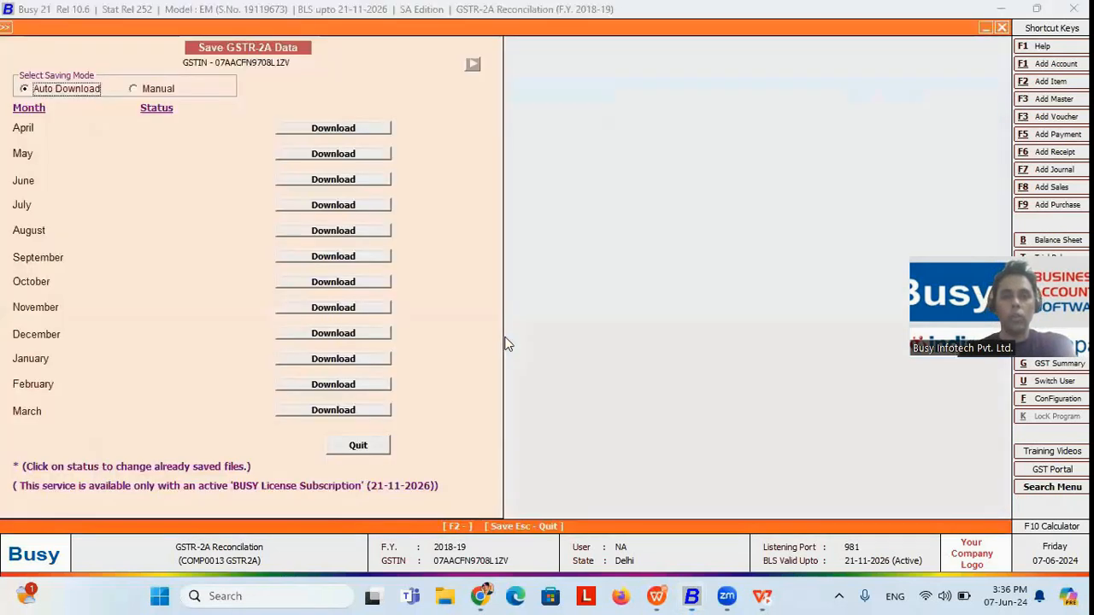
click(332, 128)
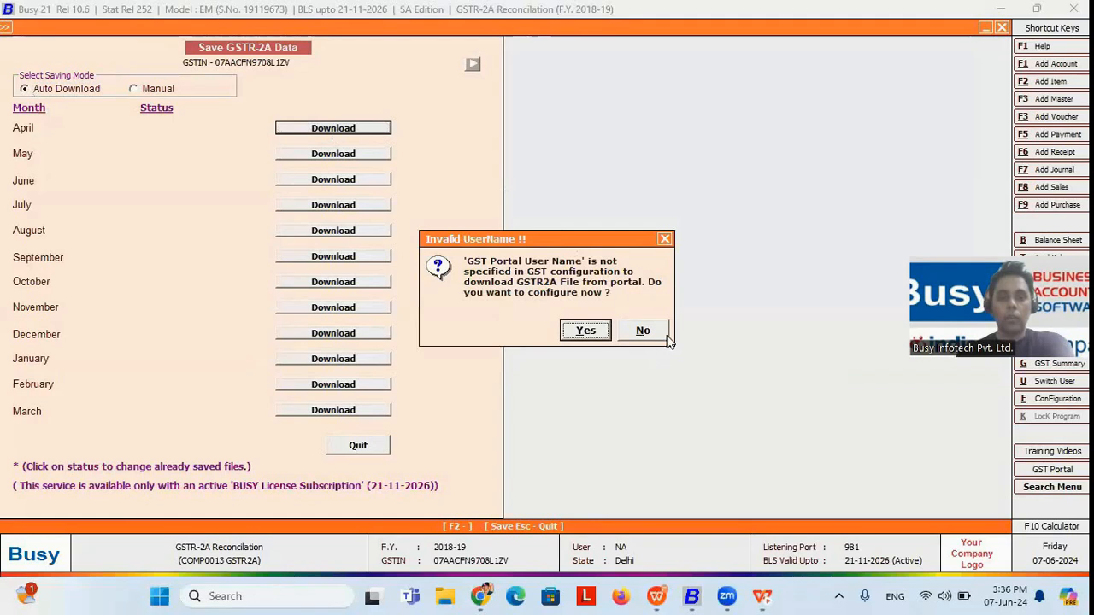
click(645, 333)
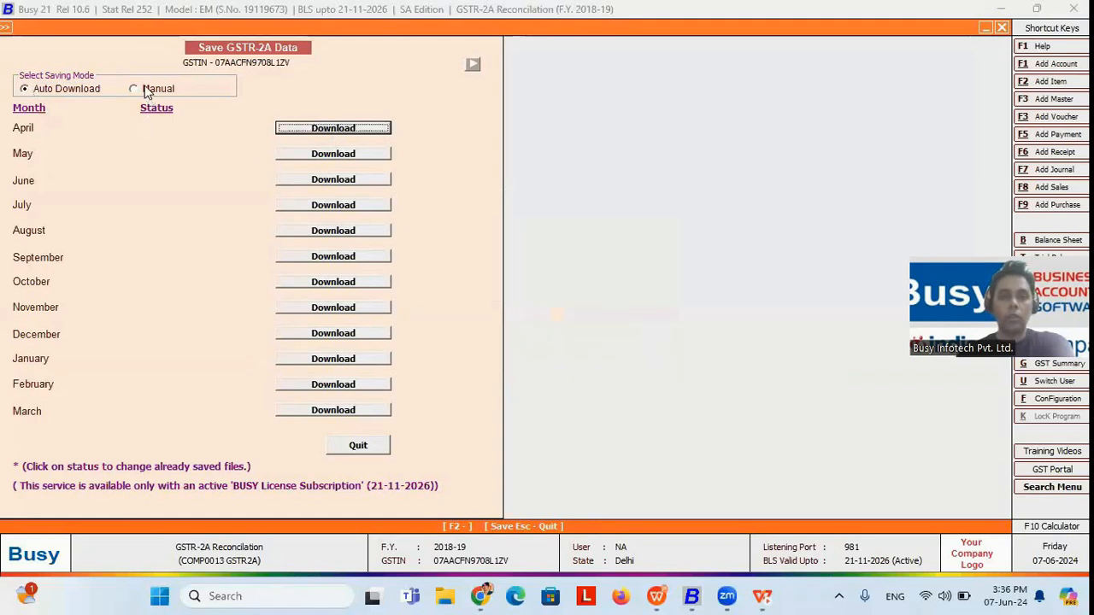
Step: Check the Manual saving mode for GSTR-2A data and the August file selection, and quit without choosing a file
click(144, 90)
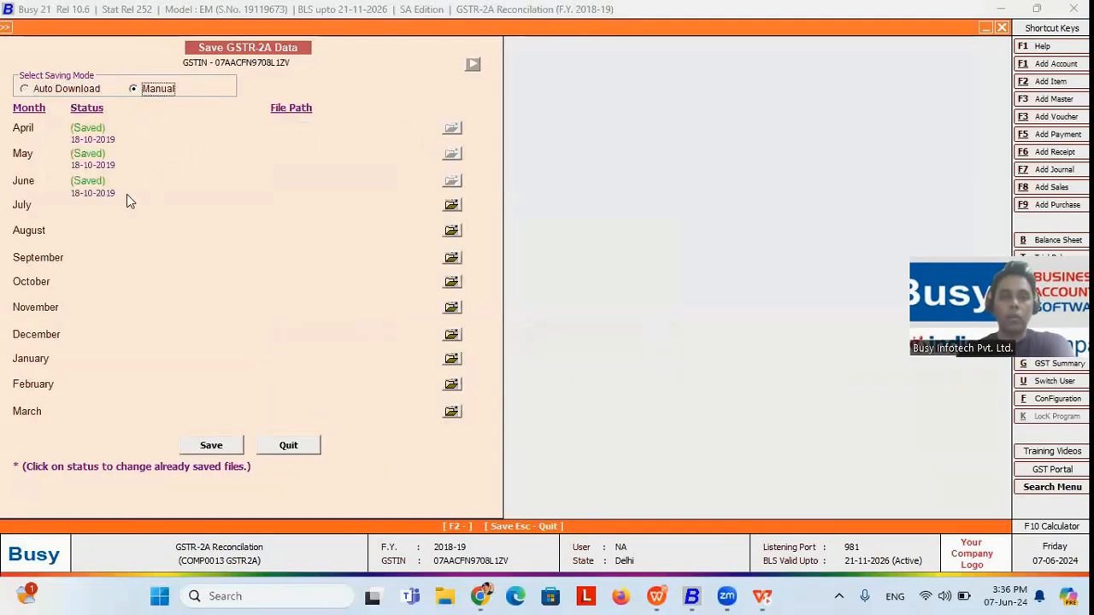
click(452, 232)
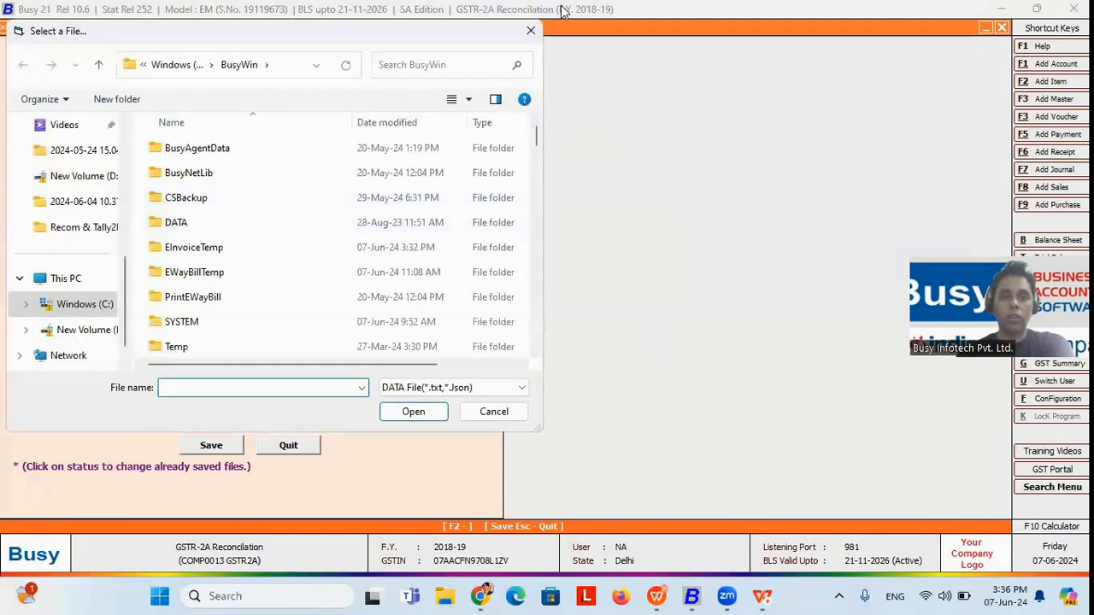
click(530, 30)
click(283, 445)
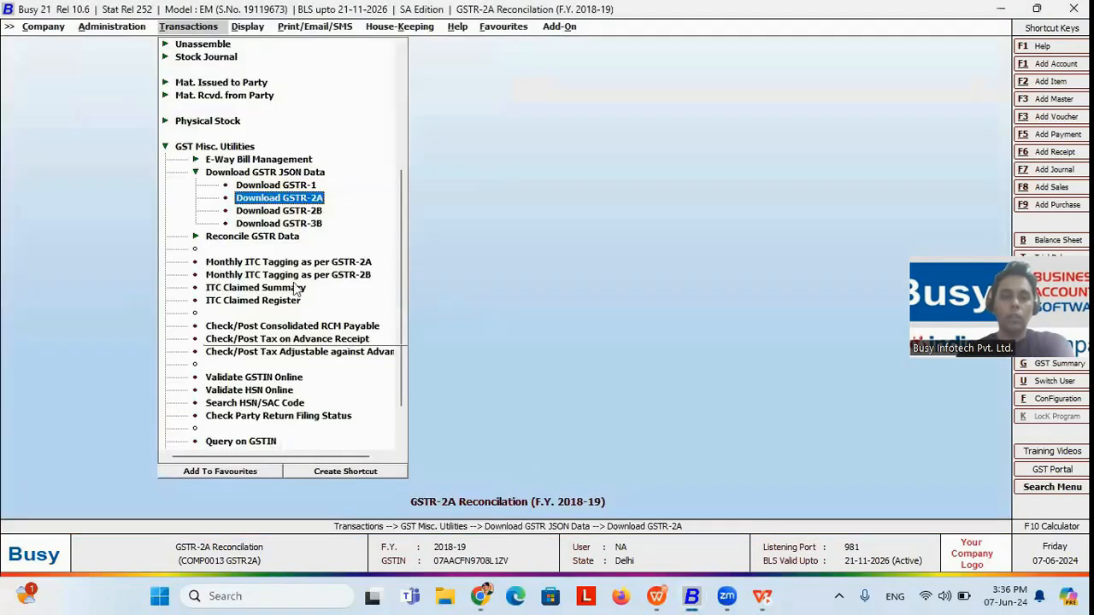
Step: Start the voucher-wise GSTR-2A reconciliation for all voucher series and accounts, with the period from April to March
click(258, 236)
key(Down)
key(Down)
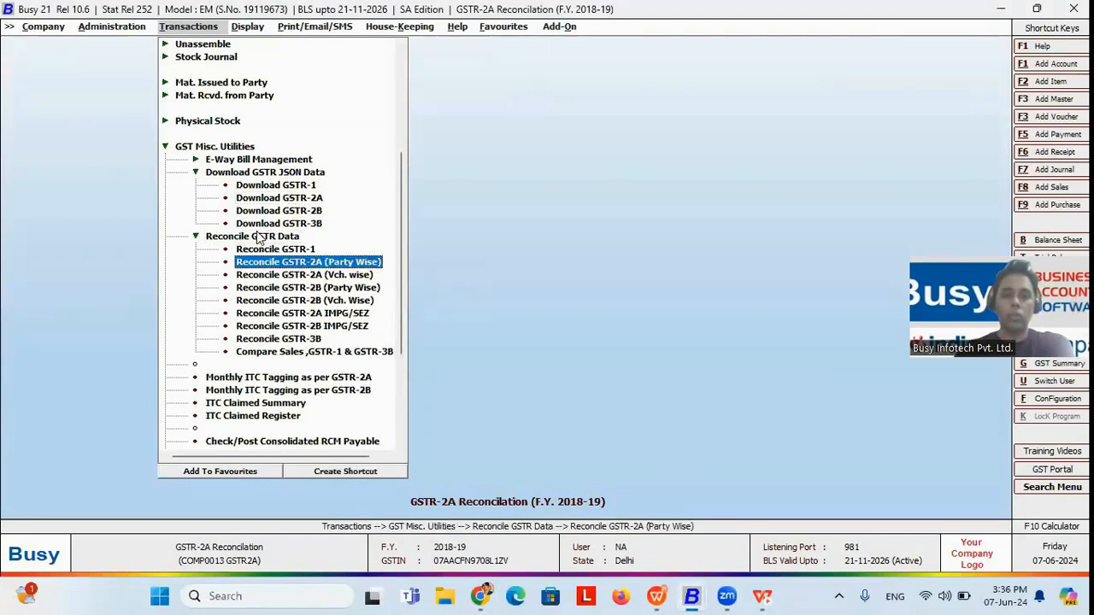
key(Down)
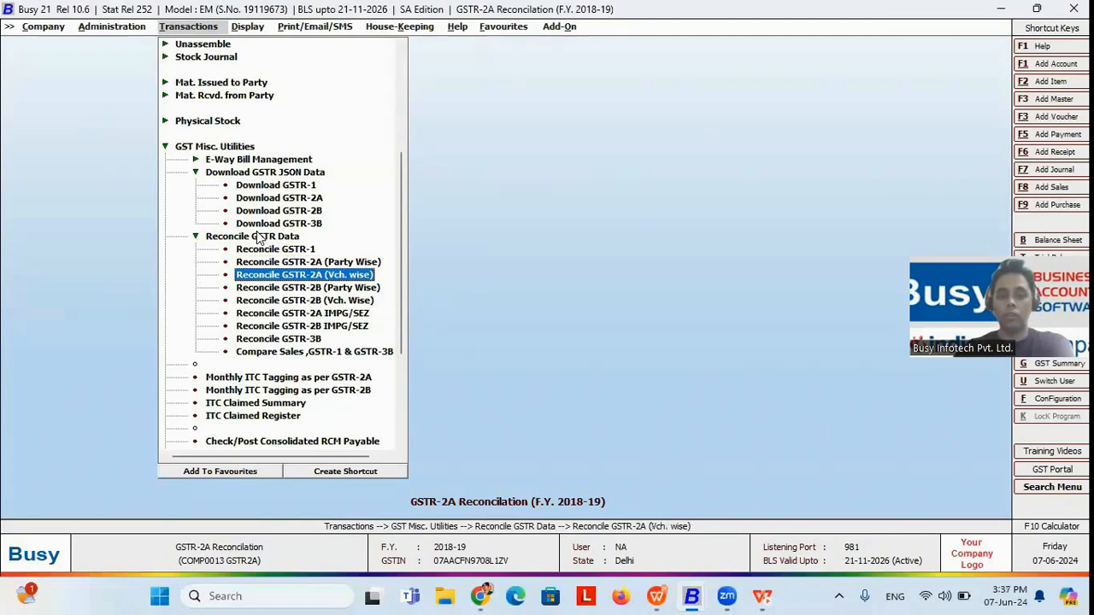
key(Return)
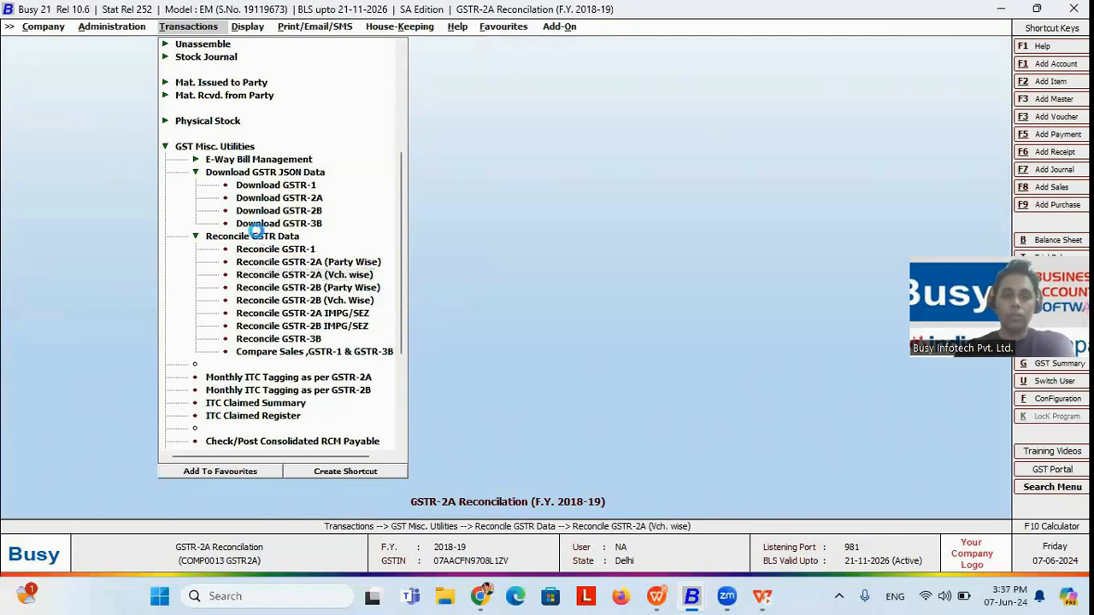
key(Return)
key(Return)
key(Up)
key(Up)
key(Up)
key(Up)
key(Up)
key(Up)
key(Up)
key(Up)
key(Up)
key(Up)
key(Up)
key(Return)
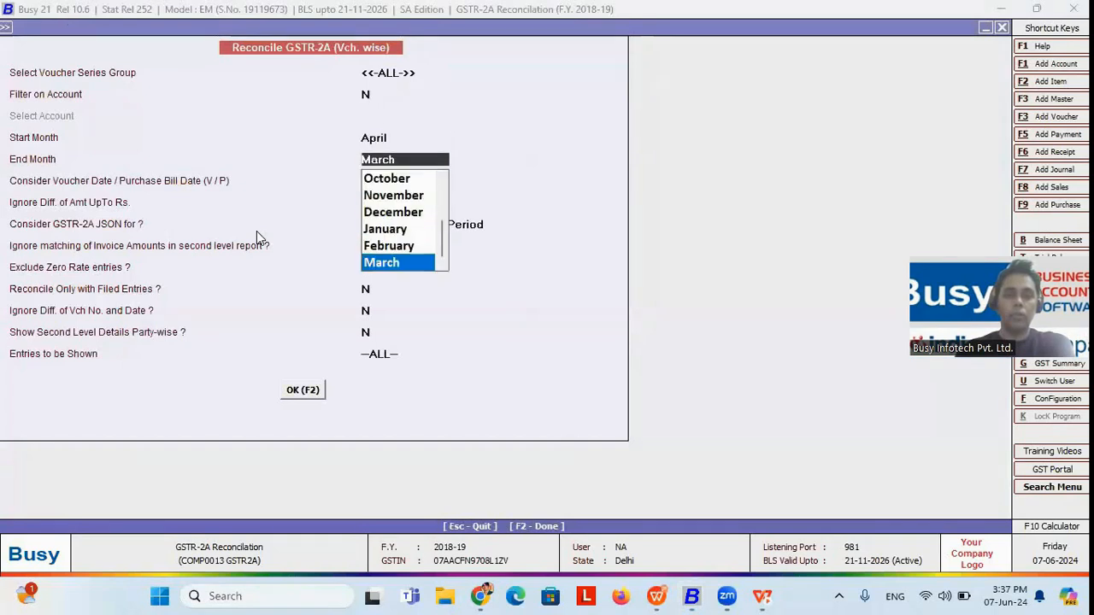
key(Return)
key(Return)
key(Return)
key(Return)
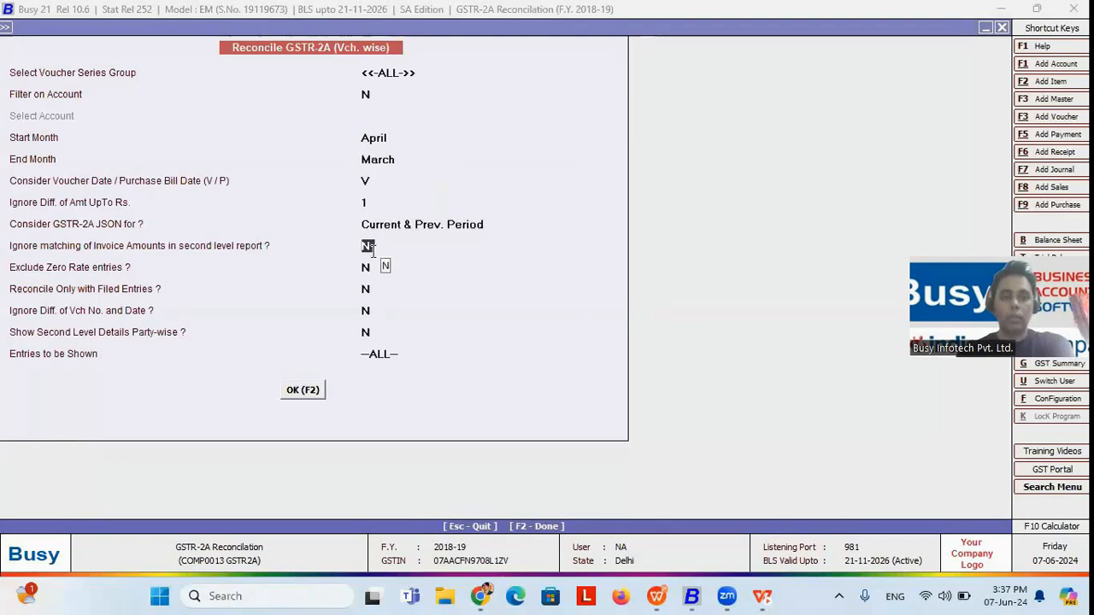
Step: Keep the voucher date basis, Rs. 1 difference limit and remaining defaults, and generate the voucher-wise report despite missing GSTR-2A files
key(Return)
key(Return)
key(Return)
key(Return)
key(Return)
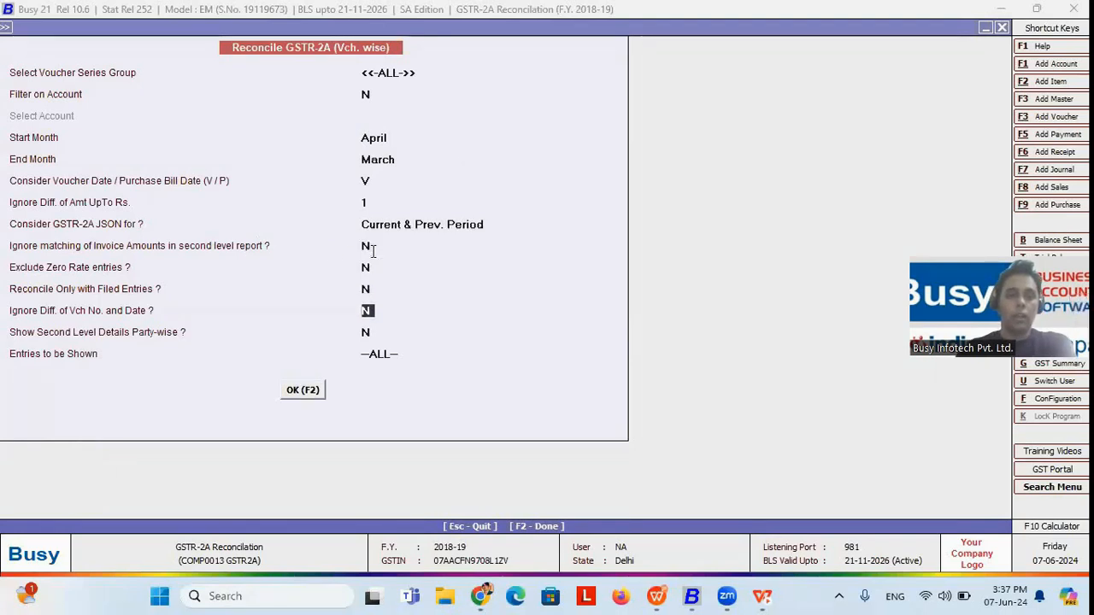
key(Return)
key(Return)
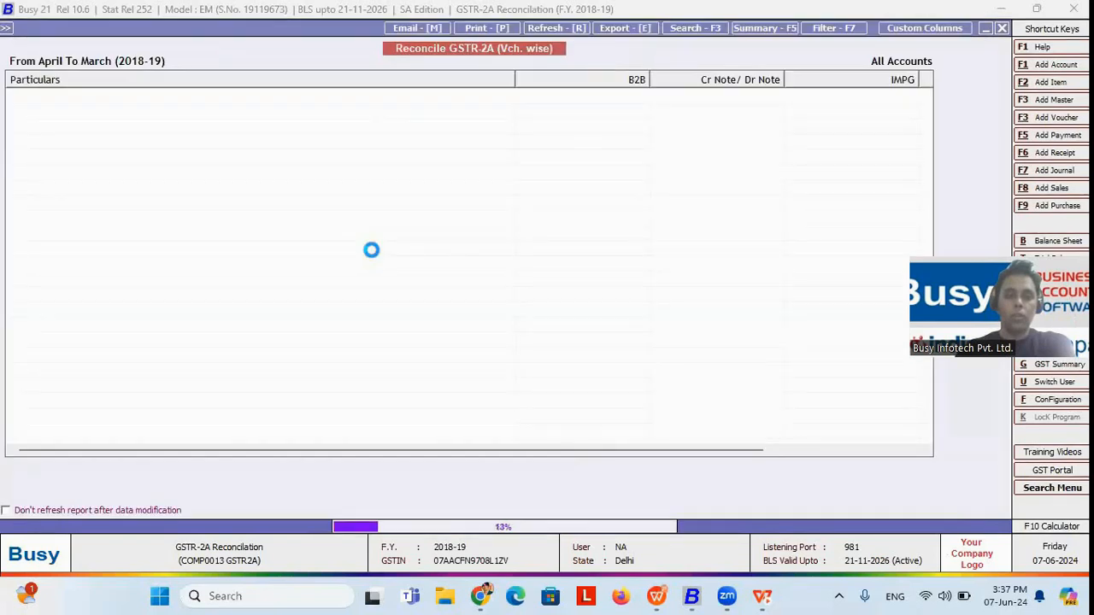
key(Right)
key(Return)
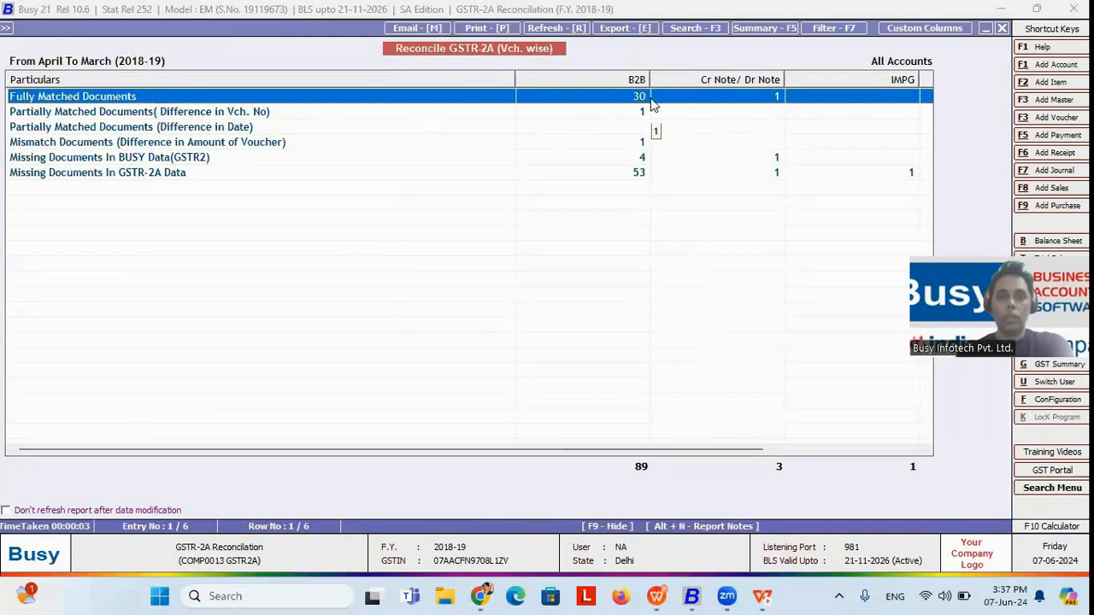
Step: Open the B2B list of fully matched documents and look through its first entries
double_click(580, 100)
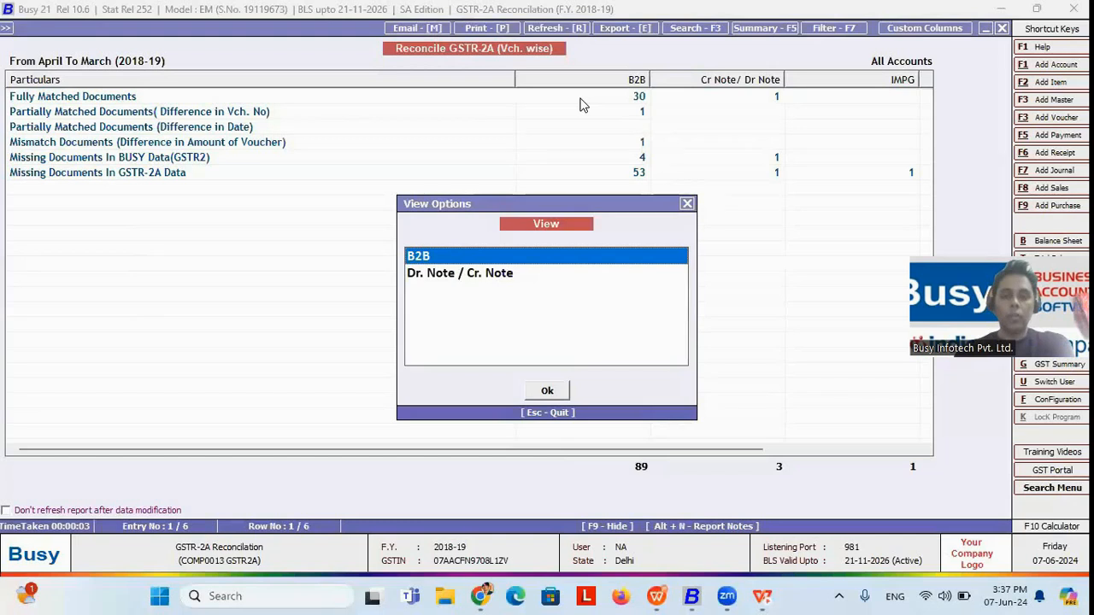
key(Return)
key(Down)
key(Down)
key(Down)
key(Down)
key(Down)
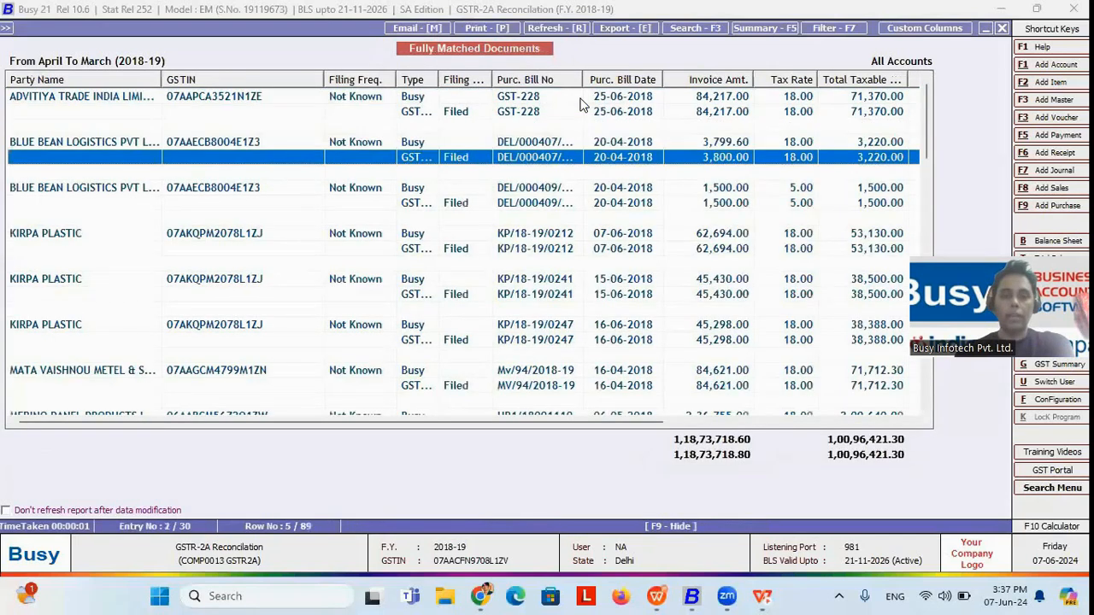
key(Up)
key(Up)
key(Up)
Step: Widen the Type column, compare the Busy and GSTR2A rows for Blue Bean Logistics, and return to the reconciliation summary
drag(439, 80, 511, 79)
click(421, 147)
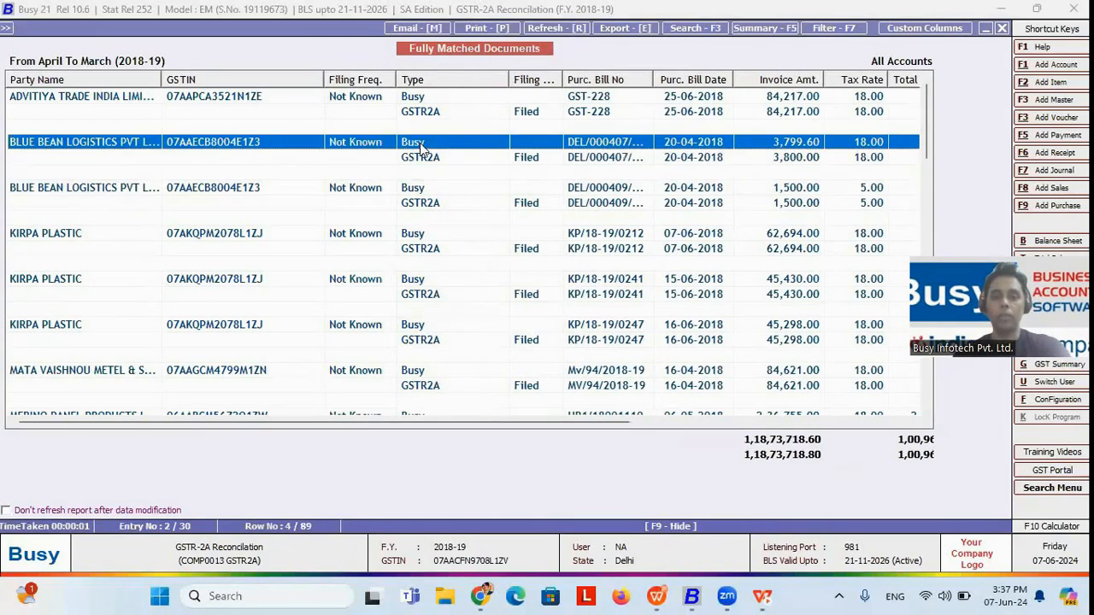
click(424, 163)
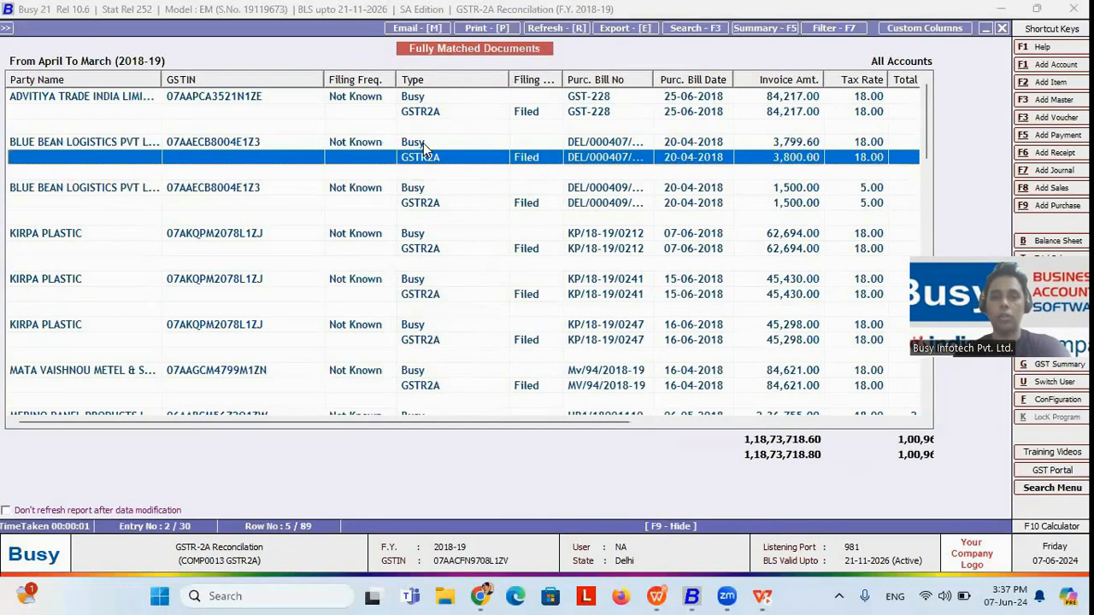
click(423, 143)
click(429, 157)
key(Escape)
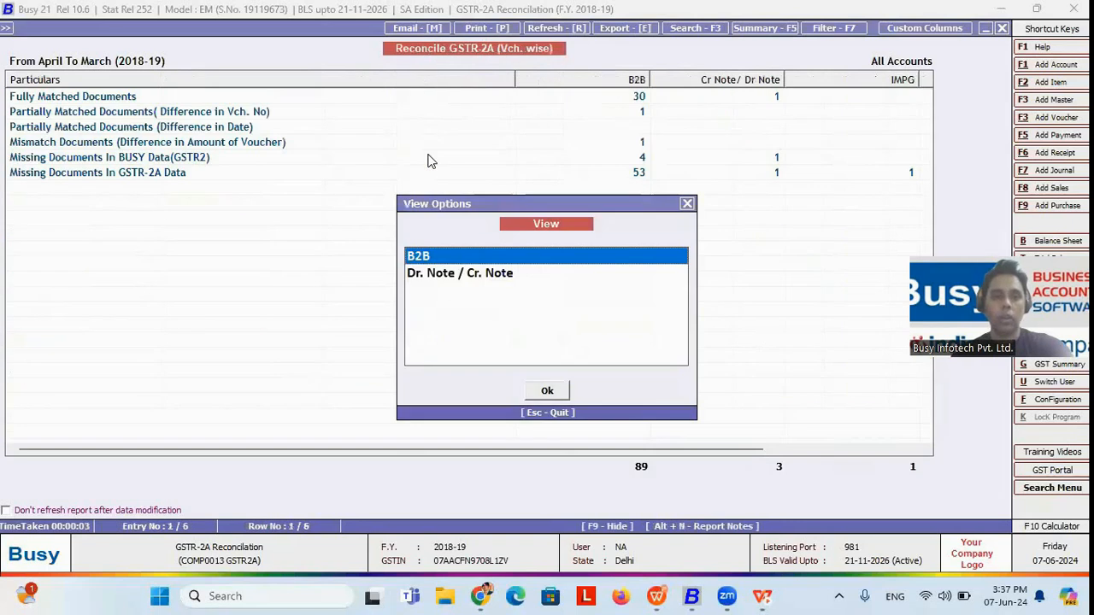
key(Escape)
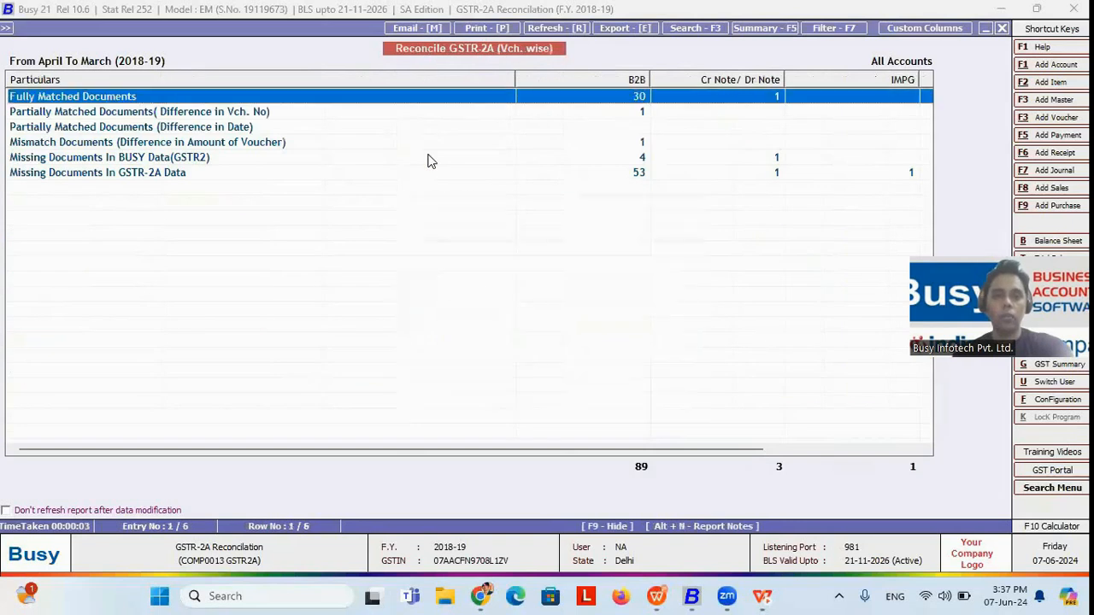
Step: Review the partially matched documents differing in voucher number, view the Busy journal voucher unchanged, and return to the summary
click(352, 112)
key(Return)
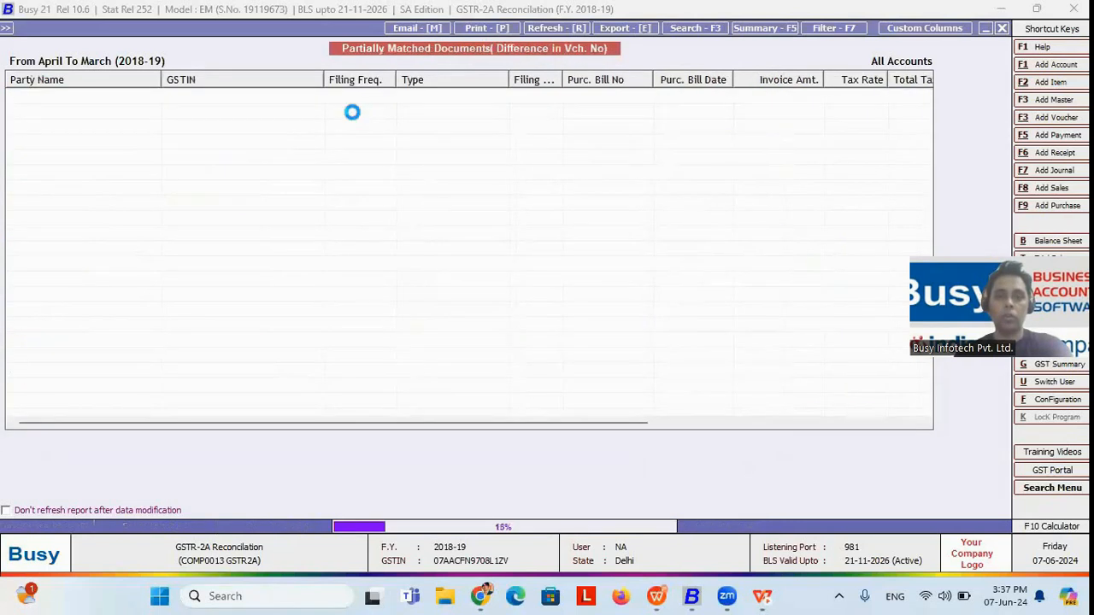
click(355, 118)
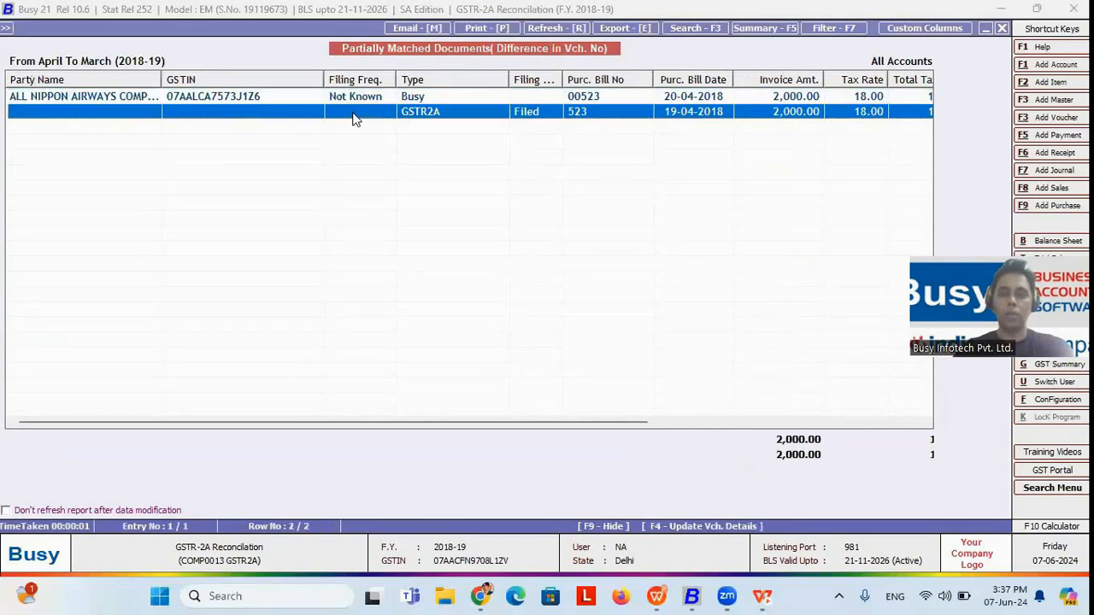
key(Up)
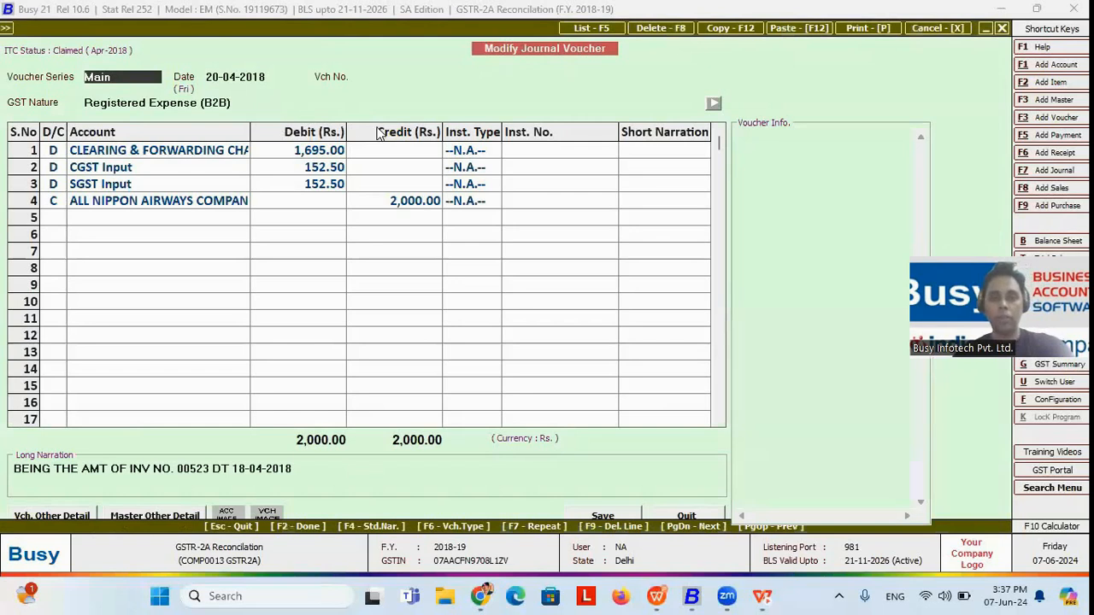
key(Escape)
click(432, 120)
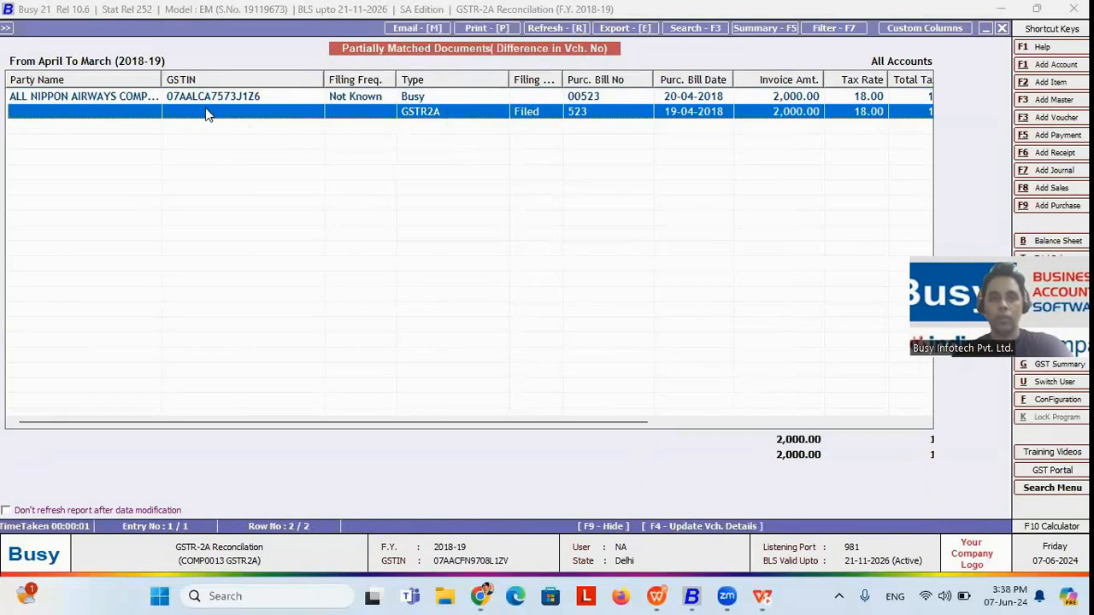
key(Escape)
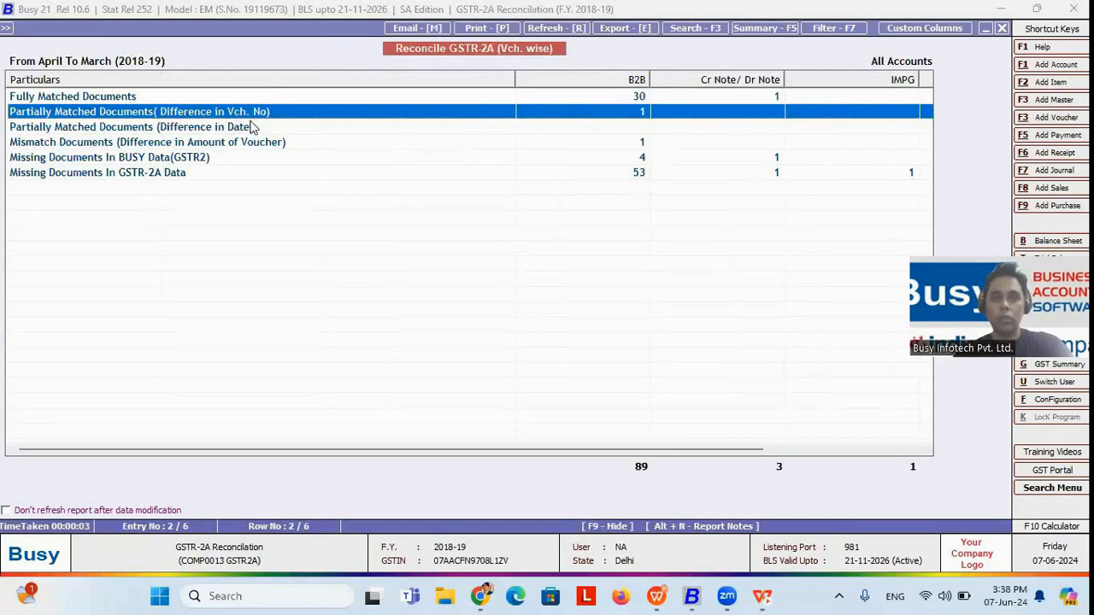
Step: Examine the invoice, taxable and tax amounts of the Busy and GSTR2A rows under the amount-mismatch documents, and leave the report
click(291, 146)
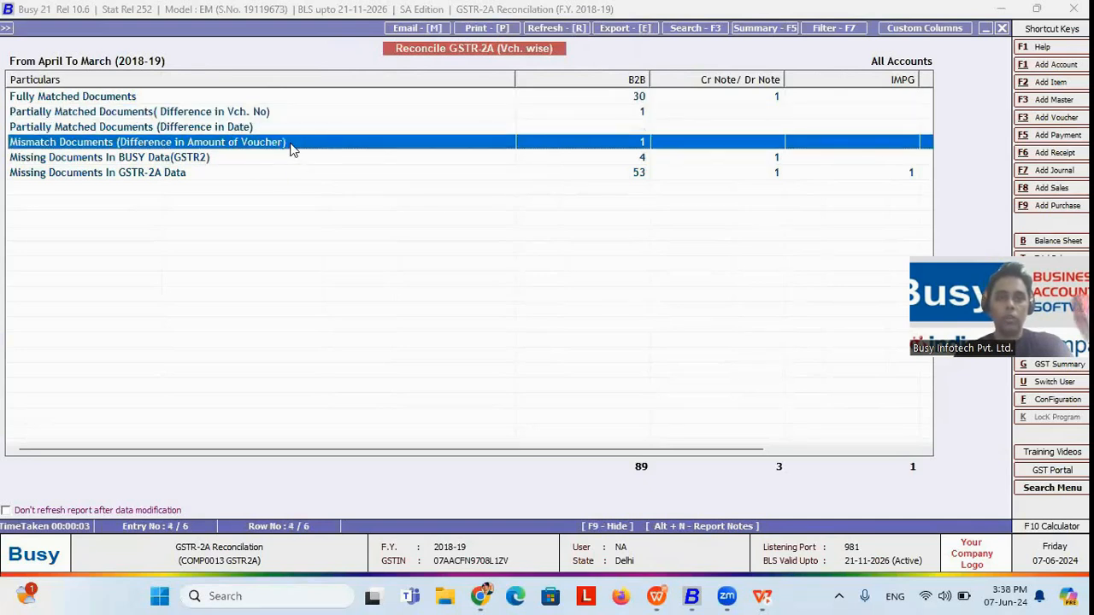
double_click(290, 146)
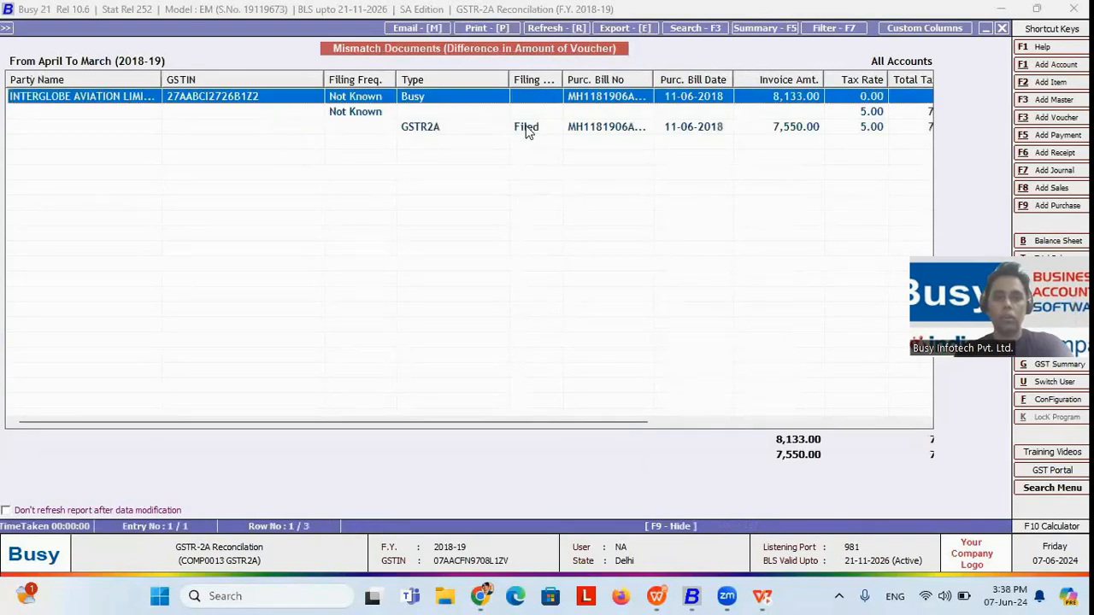
click(528, 131)
key(Up)
key(Up)
key(Down)
key(Down)
key(Right)
key(Right)
key(Right)
key(Right)
key(Right)
key(Up)
key(Up)
key(Down)
key(Down)
key(Up)
key(Up)
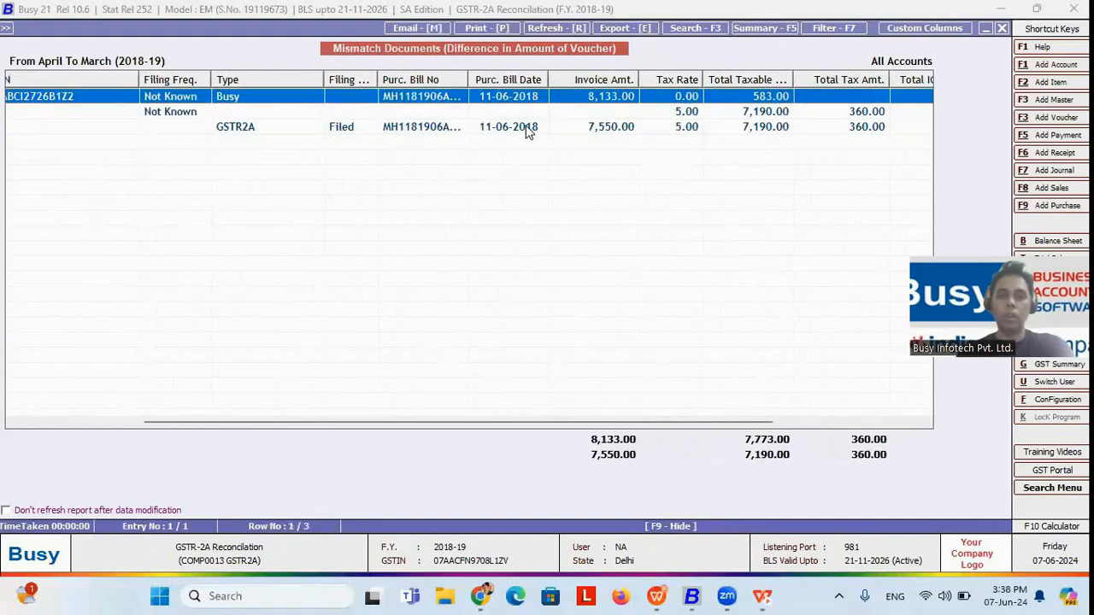
click(592, 129)
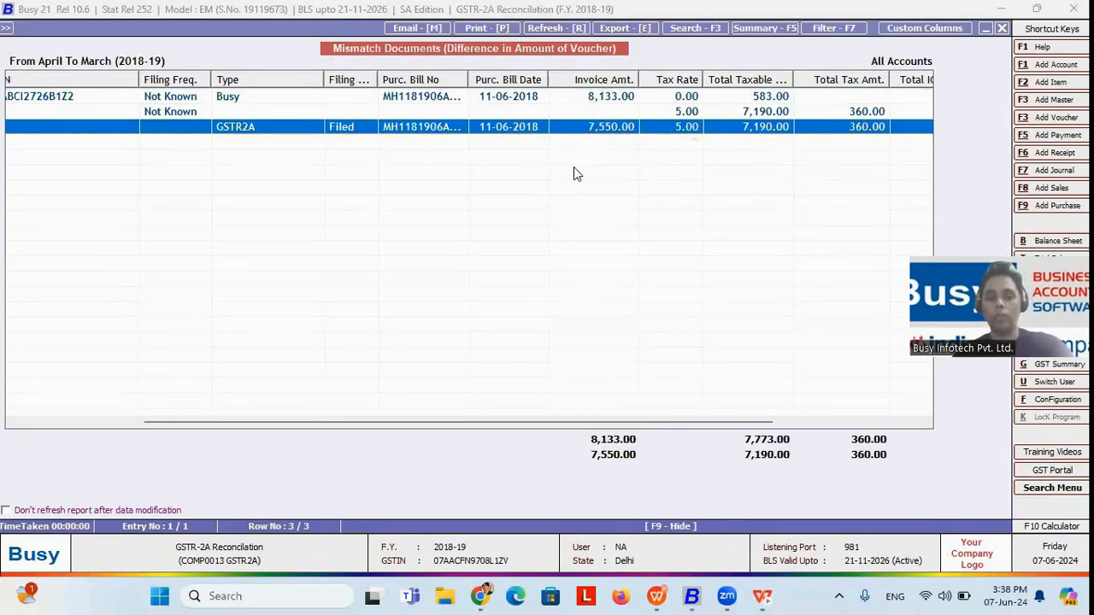
key(Escape)
Step: Generate the party-wise GSTR-2A reconciliation from April to March with the default options, proceeding without the missing July file
key(Up)
key(Return)
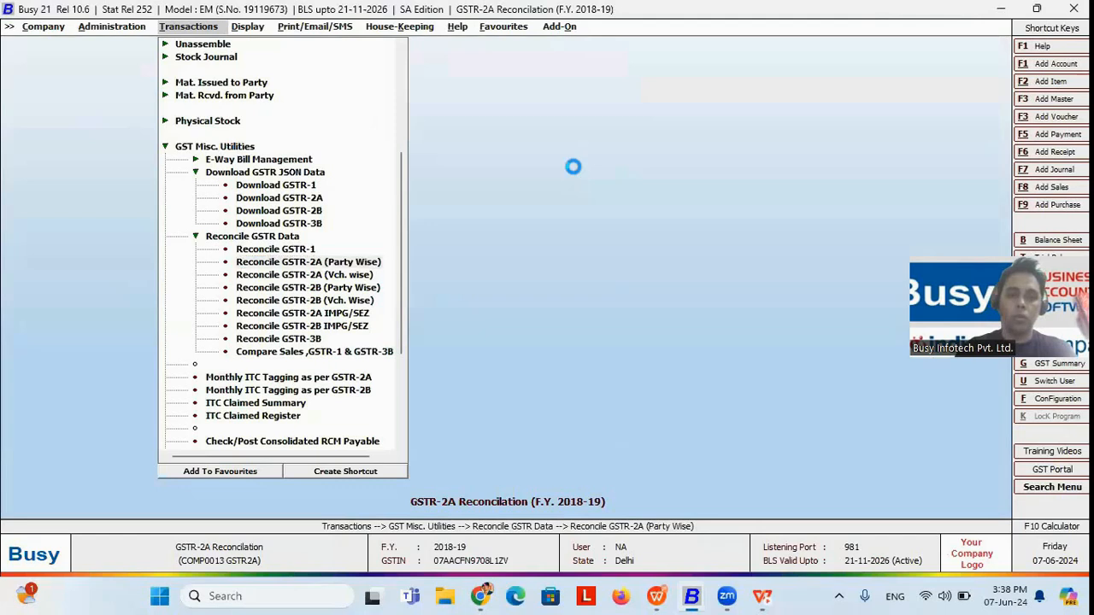
key(Return)
key(Return)
key(Return)
key(Return)
key(Return)
key(Return)
key(Up)
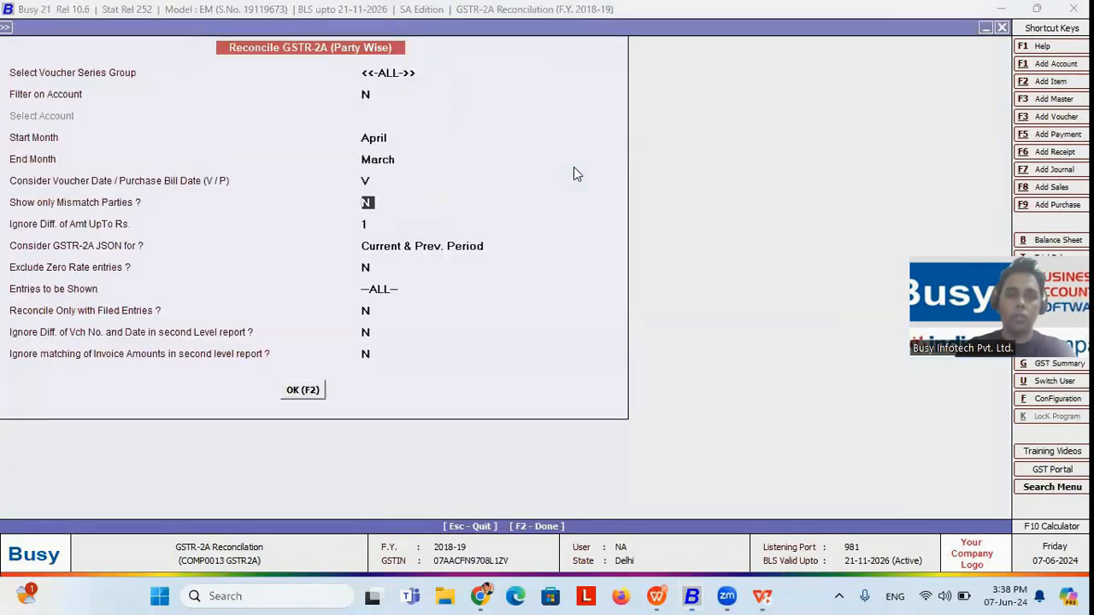
key(Return)
key(F2)
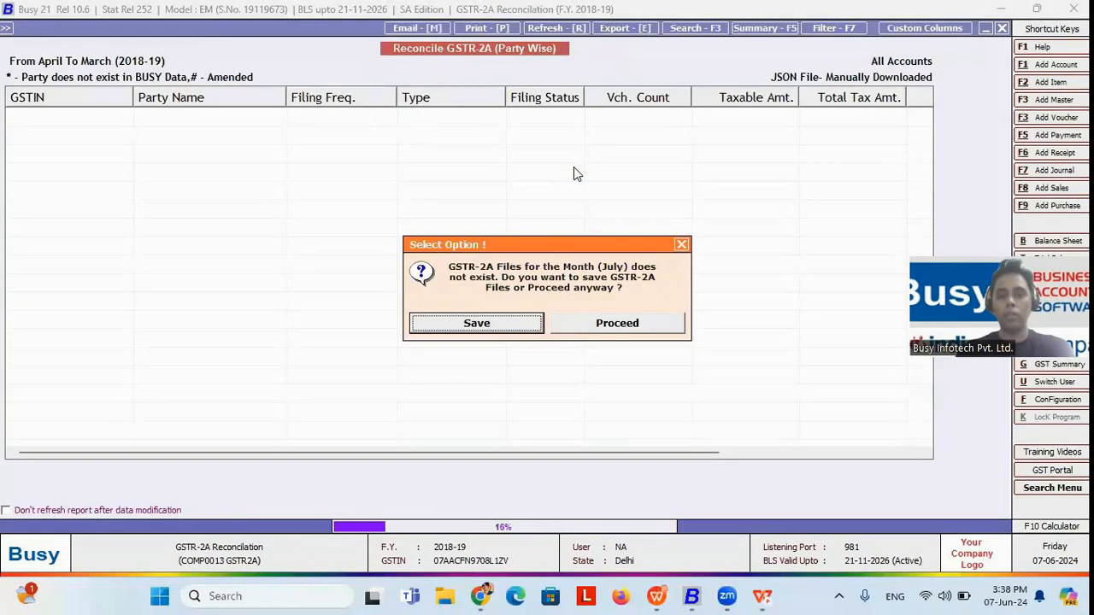
click(630, 324)
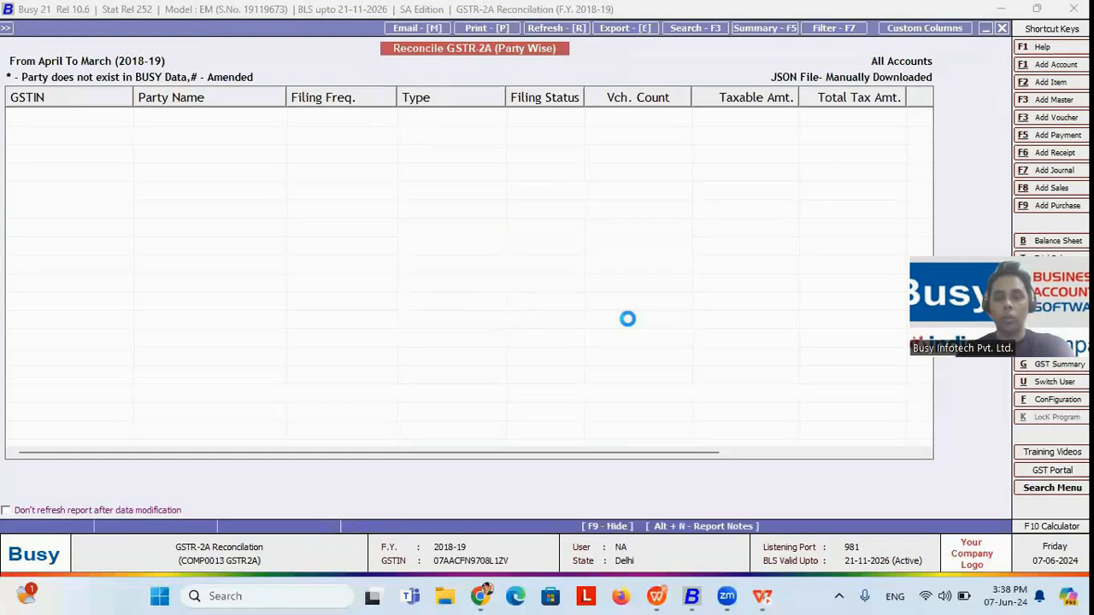
Step: Compare the Busy and GSTR2A rows for Air India Limited in the party-wise reconciliation
click(440, 179)
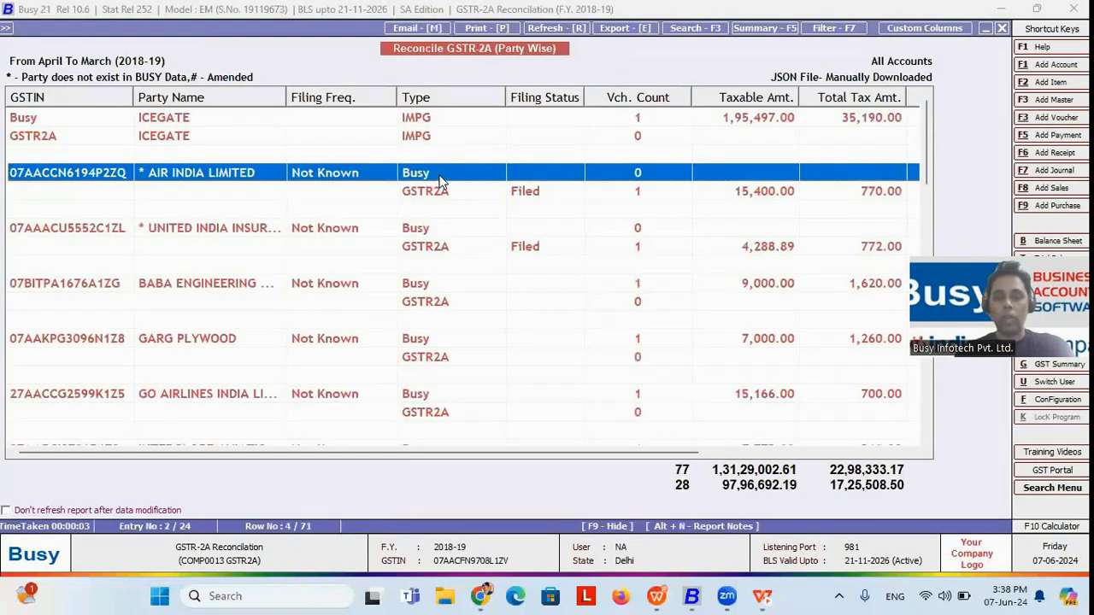
click(452, 192)
key(Up)
key(Down)
key(Up)
key(Down)
key(Down)
key(Down)
key(Down)
key(Down)
key(Down)
key(Down)
key(Down)
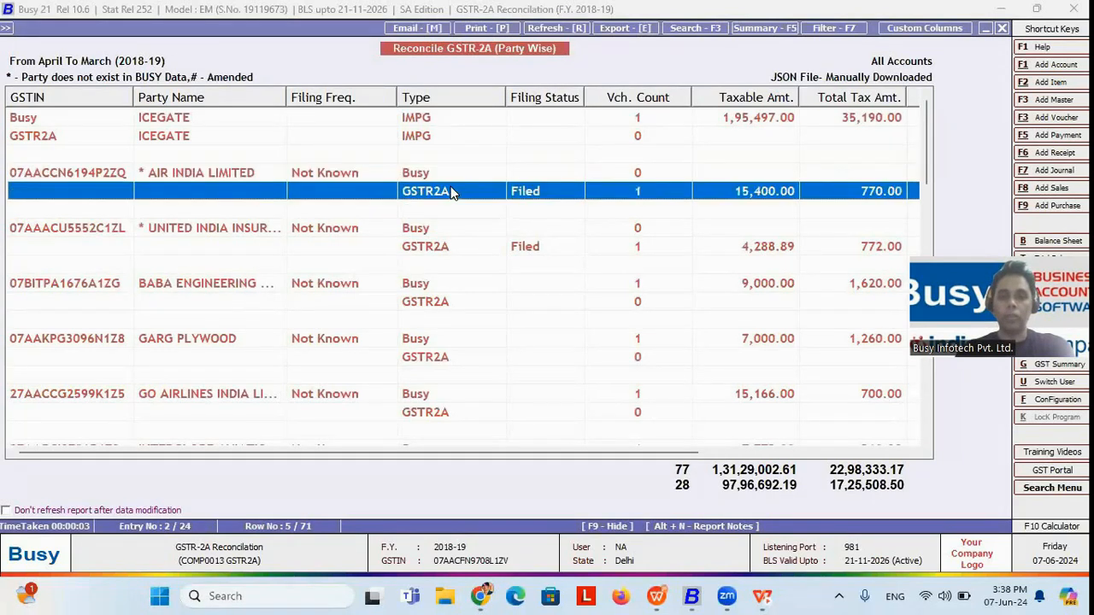
Step: Browse the Busy and GSTR2A rows of the remaining parties in the party-wise reconciliation, then leave the report
key(Down)
key(Up)
key(Up)
key(Up)
key(Up)
key(Up)
key(Up)
key(Down)
key(Down)
key(Down)
key(Down)
key(Down)
key(Down)
key(Down)
key(Down)
key(Down)
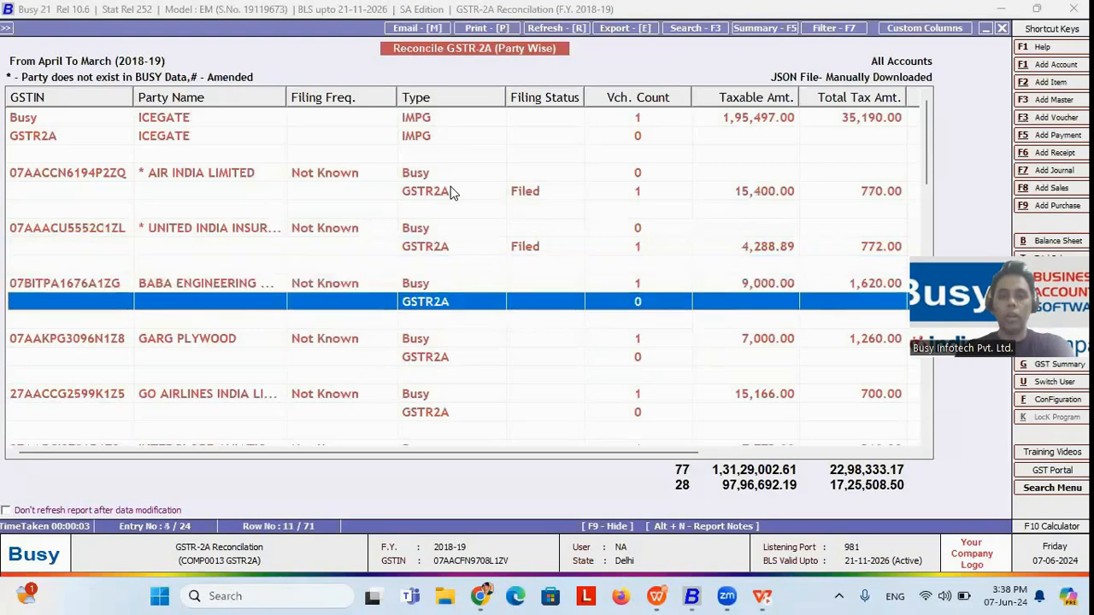
key(Up)
key(Up)
key(Up)
key(Up)
key(Up)
key(Up)
key(Up)
key(Up)
key(Up)
key(Up)
key(Up)
key(Up)
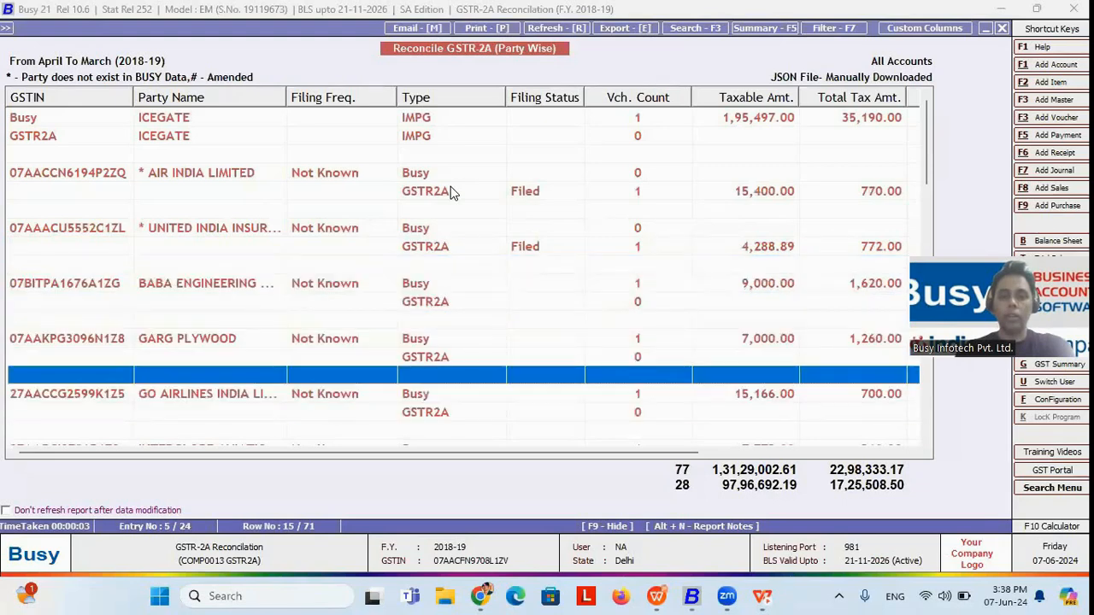
key(Down)
key(Down)
key(Down)
key(Down)
key(Down)
key(Down)
key(Down)
key(Down)
key(Down)
key(Down)
key(Down)
key(Down)
key(Down)
key(Down)
key(Down)
key(Down)
key(Down)
key(Down)
key(Down)
key(Down)
key(Down)
key(Down)
key(Down)
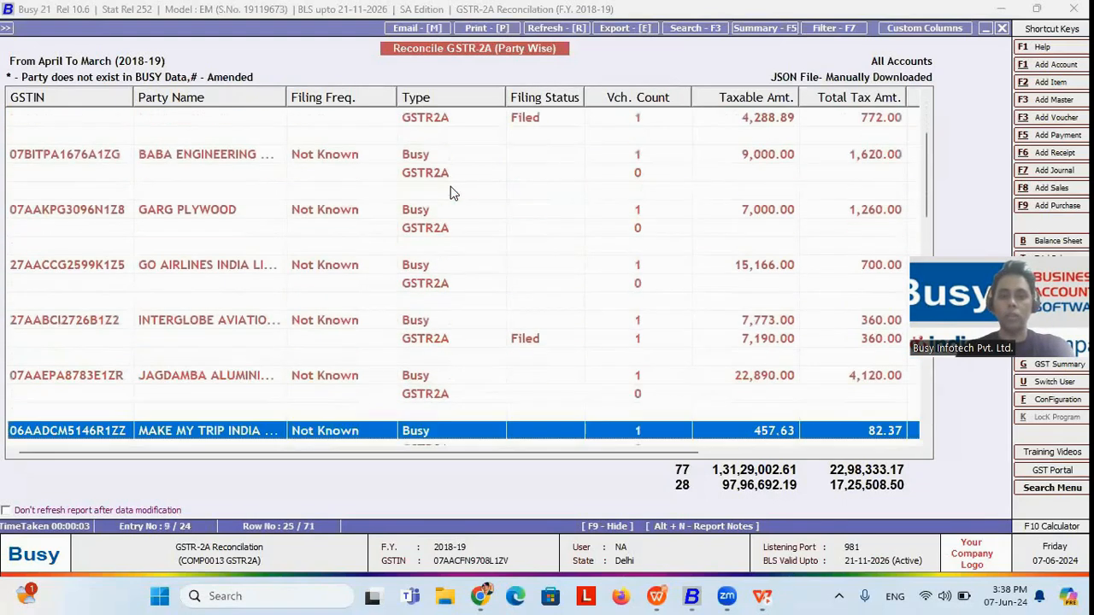
key(Escape)
key(Escape)
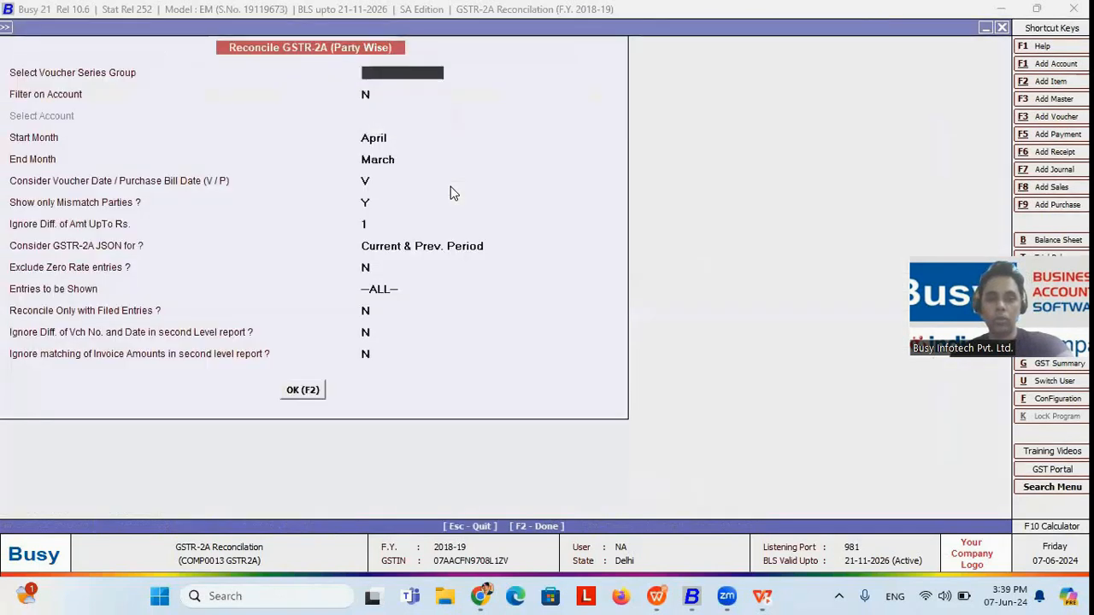
key(Escape)
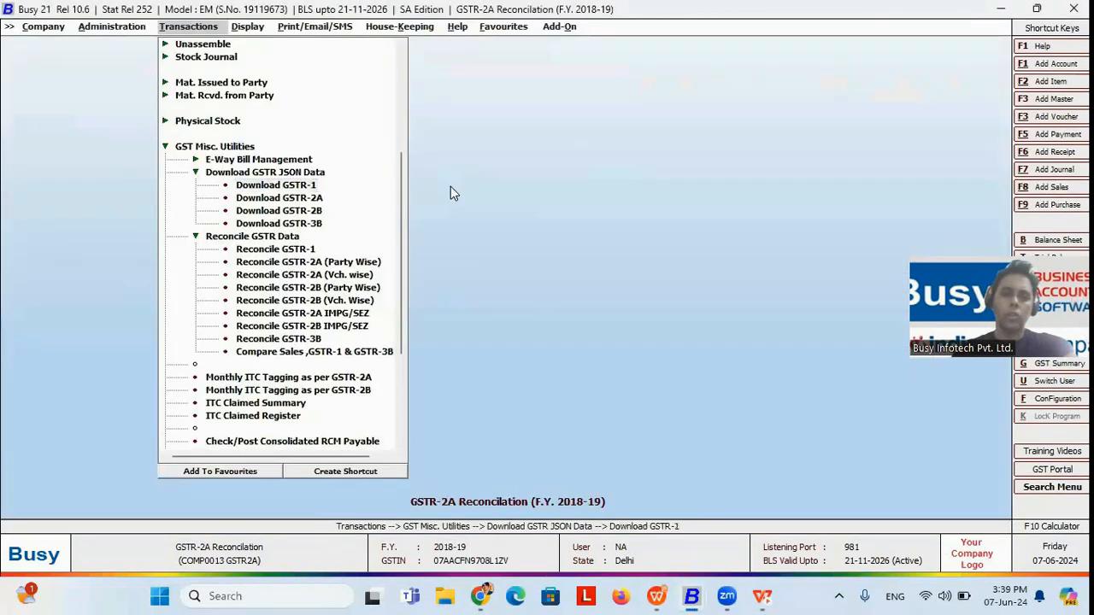
Step: Check the monthly download screens for GSTR-1 and GSTR-3B JSON data, leaving each one without downloading
key(Return)
click(154, 89)
key(Escape)
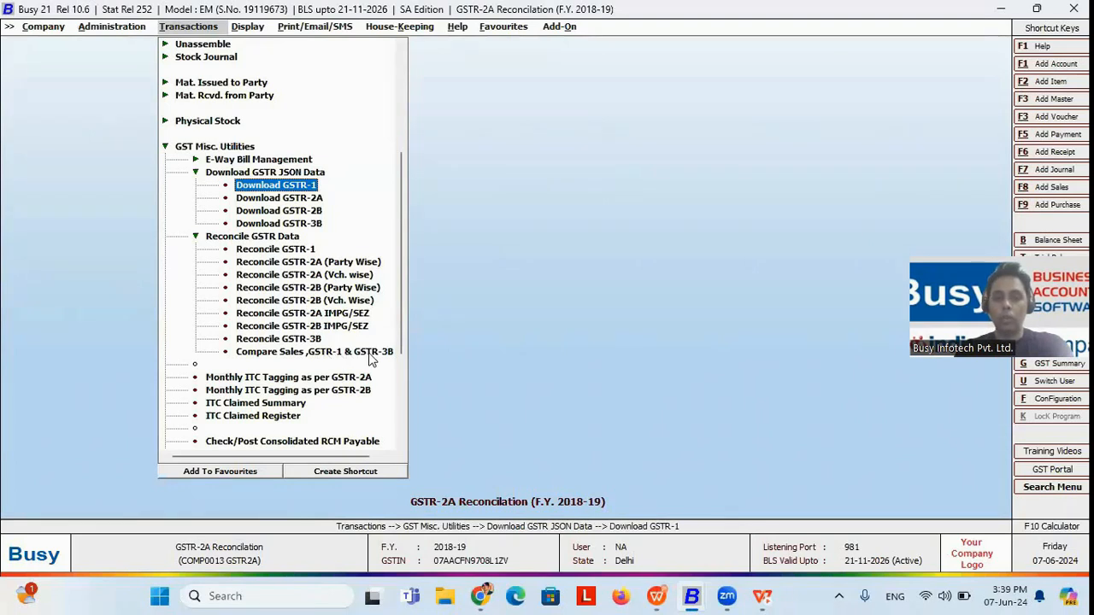
click(301, 224)
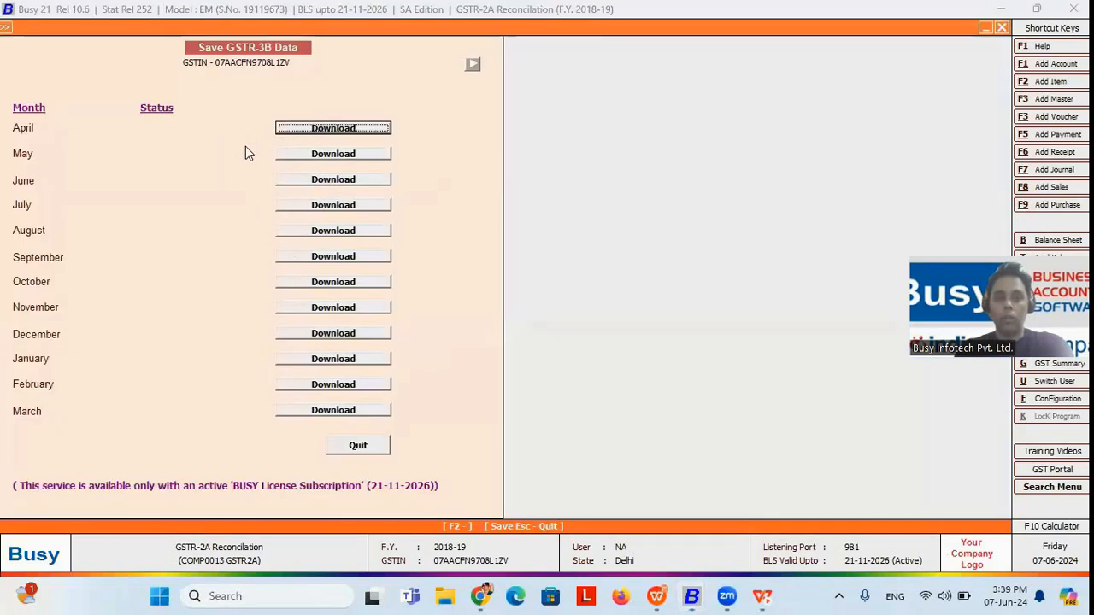
key(Escape)
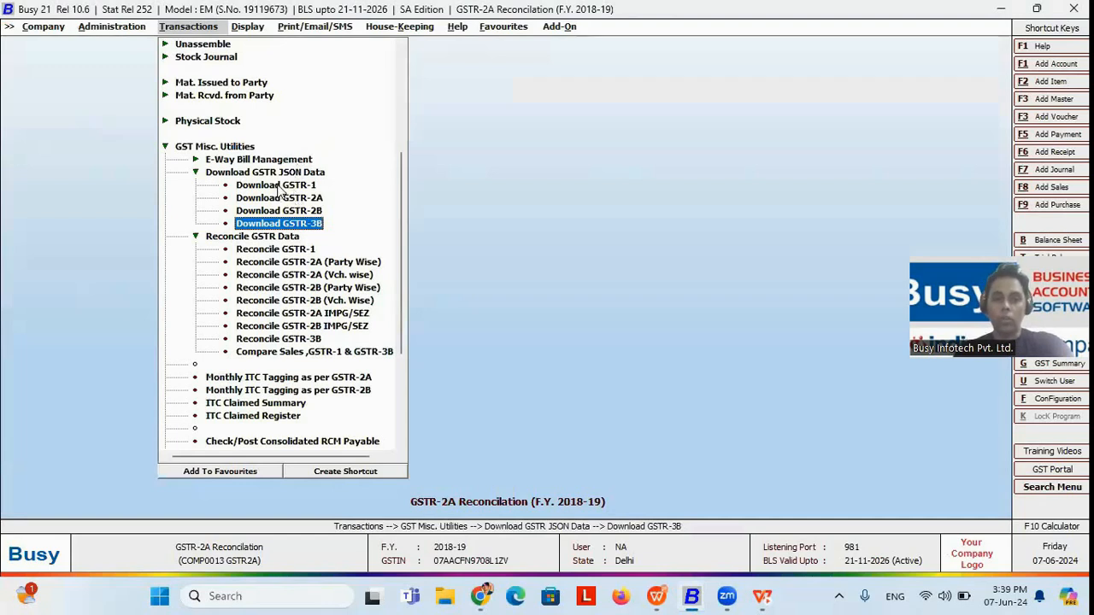
Step: Open the monthly Compare Sales, GSTR-1 & GSTR-3B report for all voucher series groups and choose April as start month
click(297, 355)
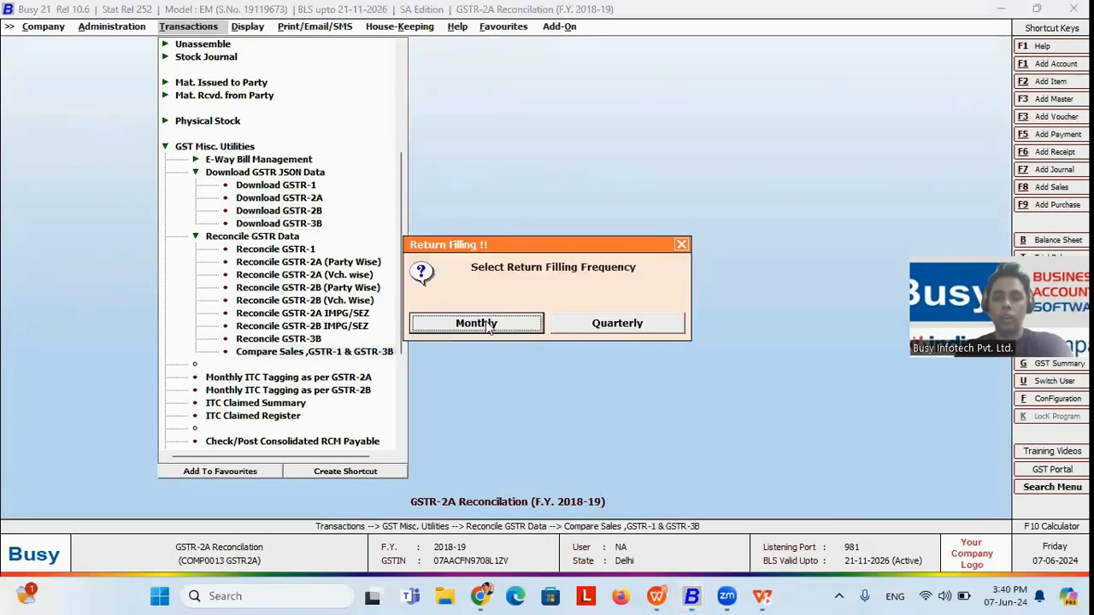
click(486, 324)
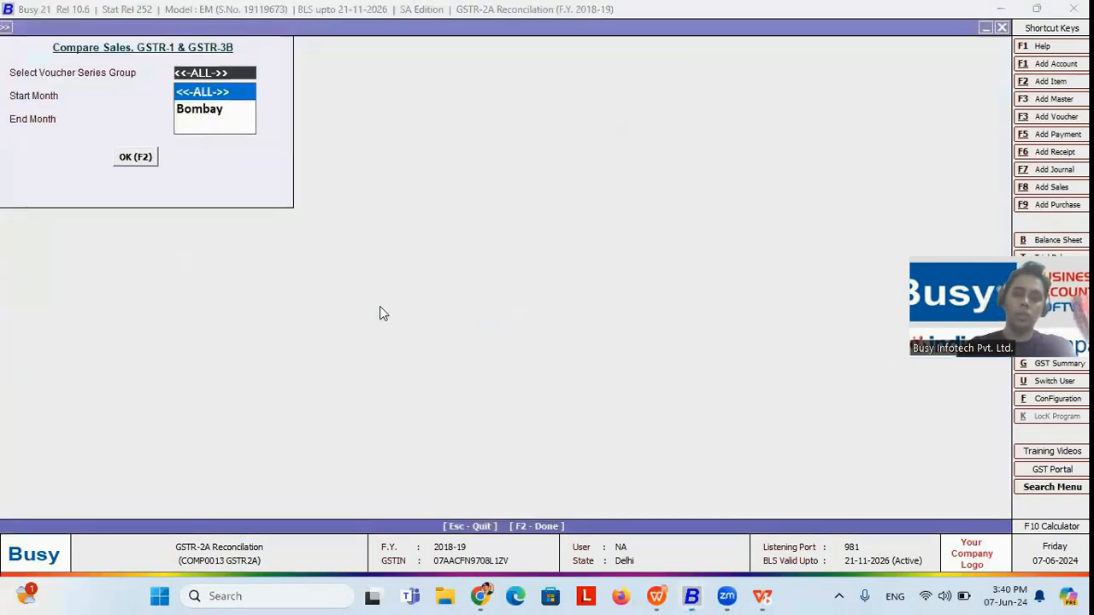
key(Return)
key(Up)
key(Up)
key(Up)
key(Up)
key(Up)
key(Up)
key(Up)
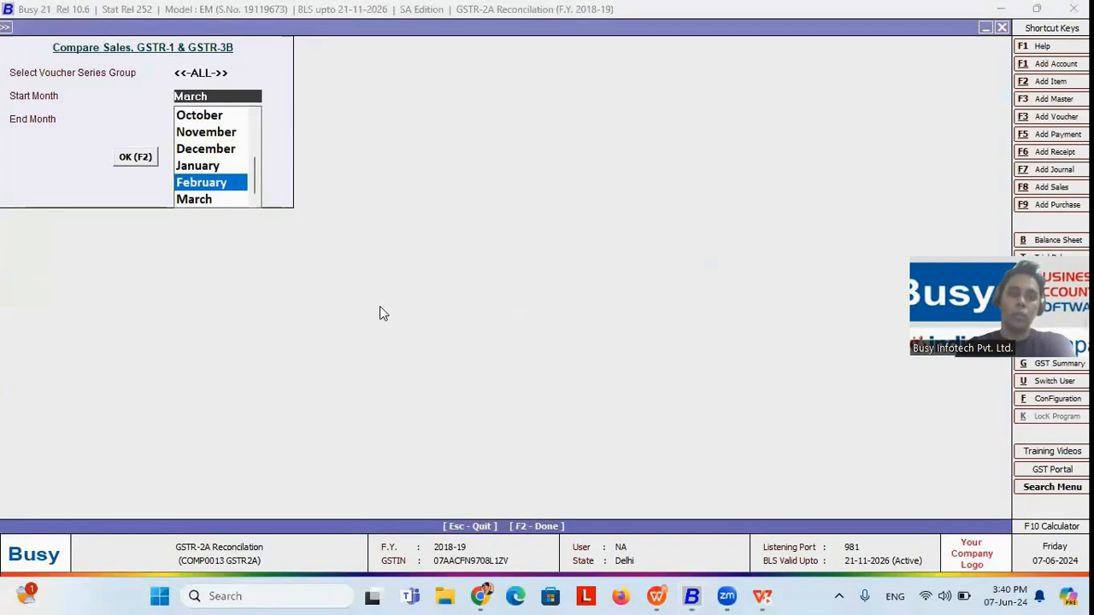
key(Up)
key(Up)
key(Up)
key(Up)
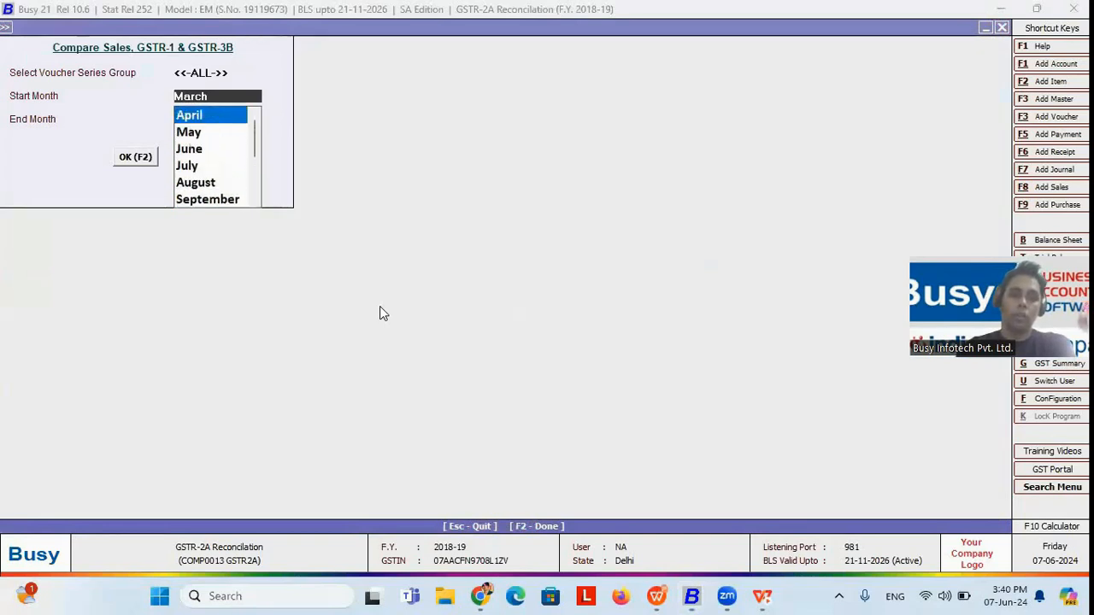
Step: Set the comparison's end month to May, try to generate it, and cancel downloading the missing JSON files
key(Return)
key(Up)
key(Up)
key(Up)
key(Up)
key(Up)
key(Up)
key(Up)
key(Up)
key(Up)
key(Up)
key(Up)
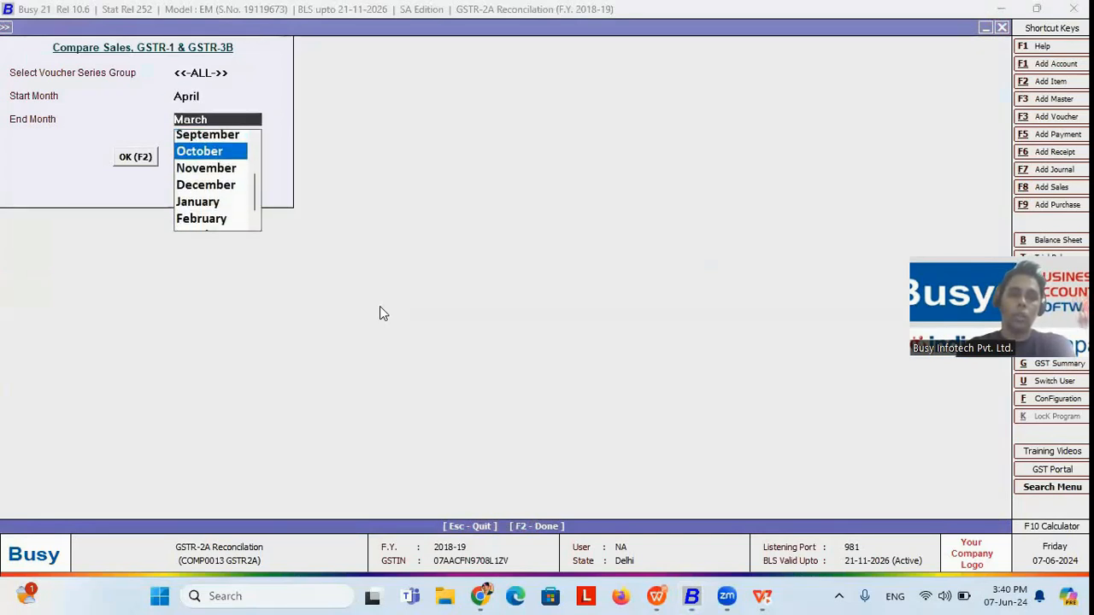
key(Down)
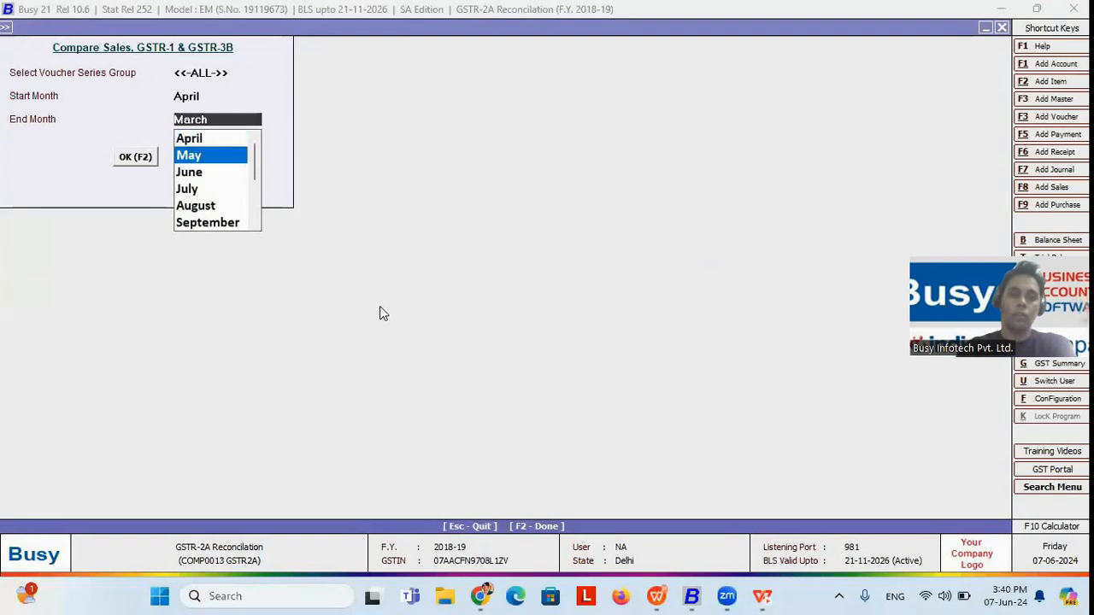
key(Return)
key(Right)
key(Right)
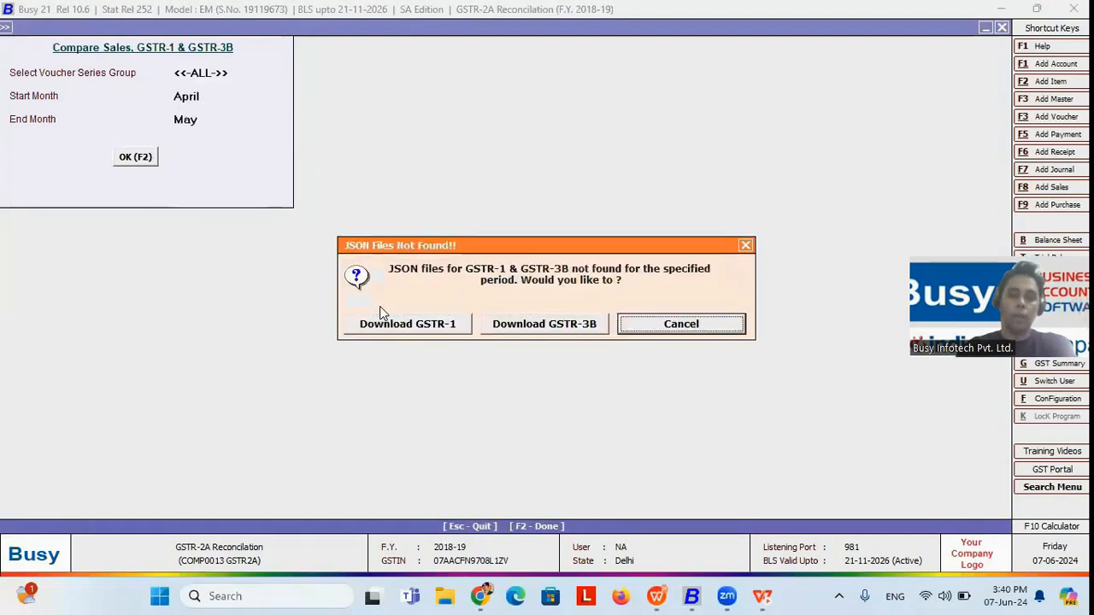
key(Return)
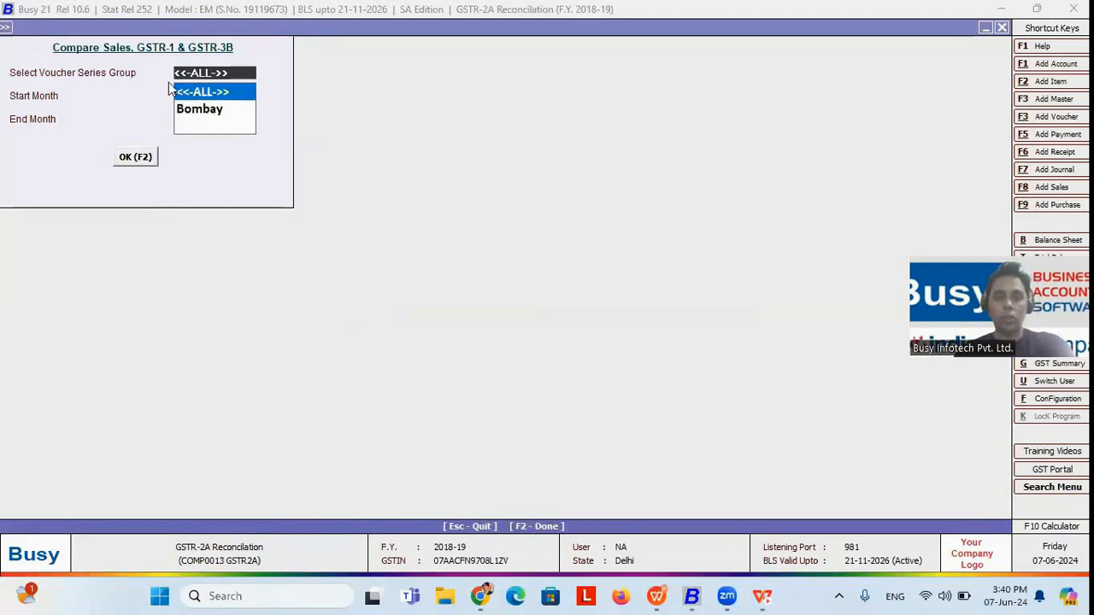
Step: Try the April to May sales comparison once more, then dismiss the JSON download offer and leave the report
click(141, 158)
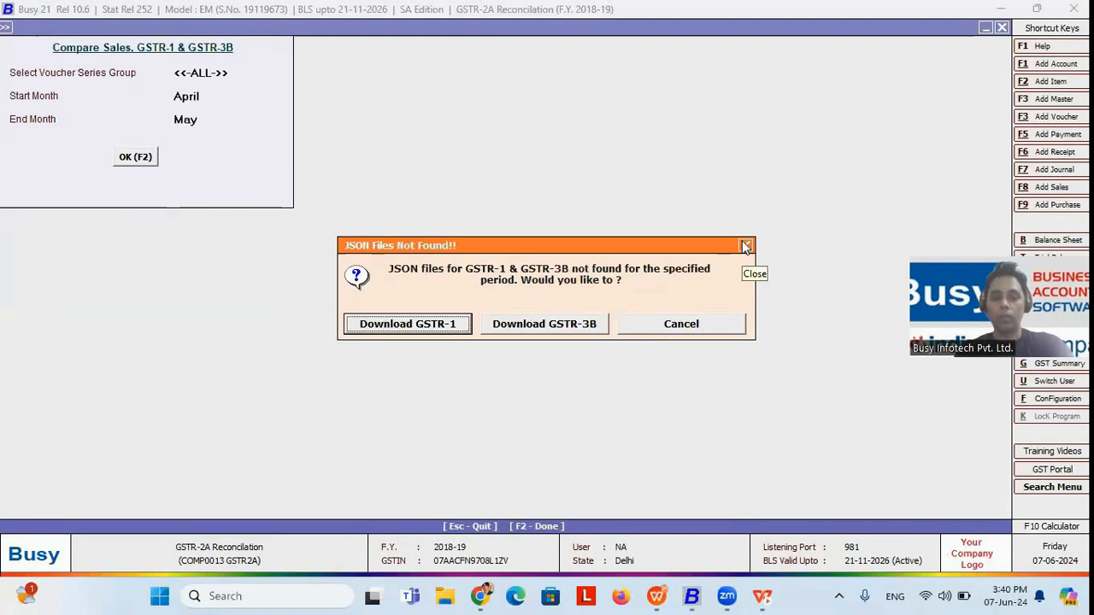
click(744, 247)
key(Escape)
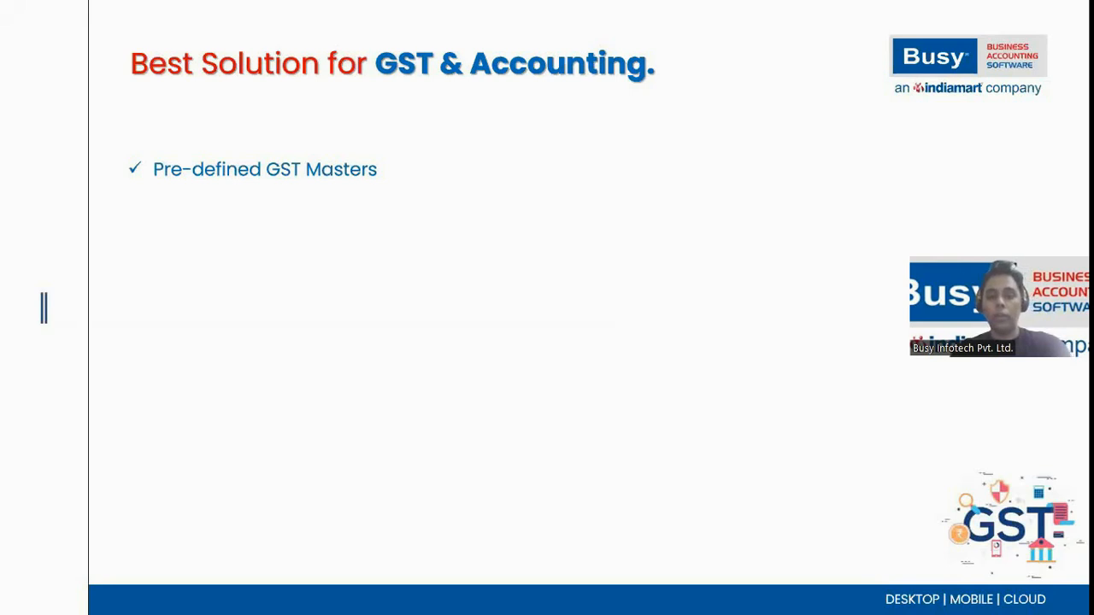
Step: Switch from the slides to Busy and request the on-screen list of account masters
key(alt+Tab)
key(Left)
key(Left)
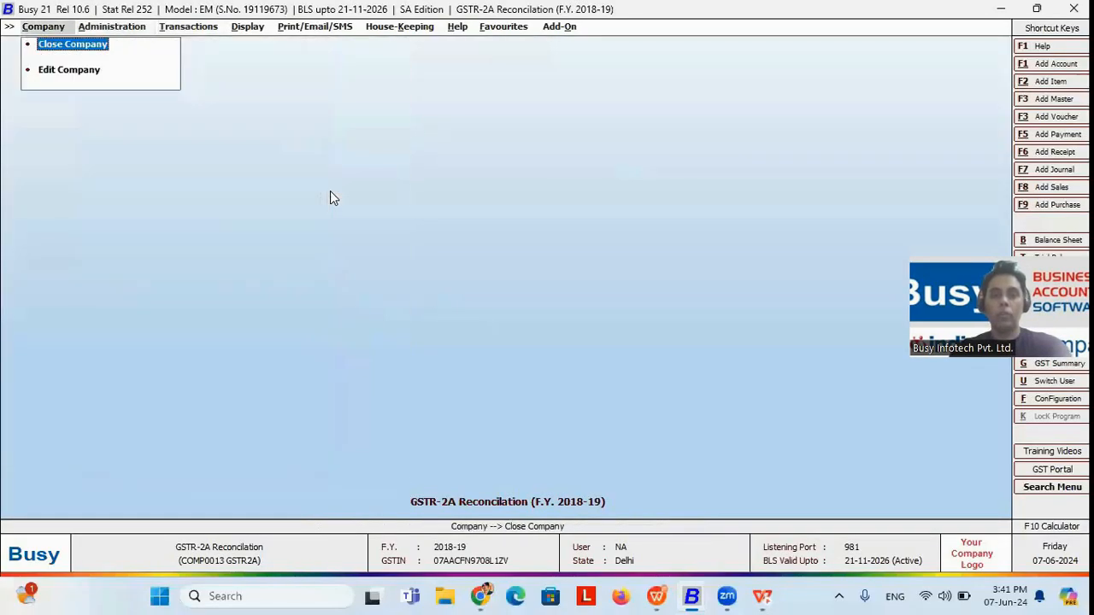
key(Right)
key(Up)
key(Up)
key(Right)
key(Right)
key(Down)
key(Down)
key(Down)
key(Up)
key(Return)
Step: List only the accounts belonging to the Duties & Taxes group
key(Return)
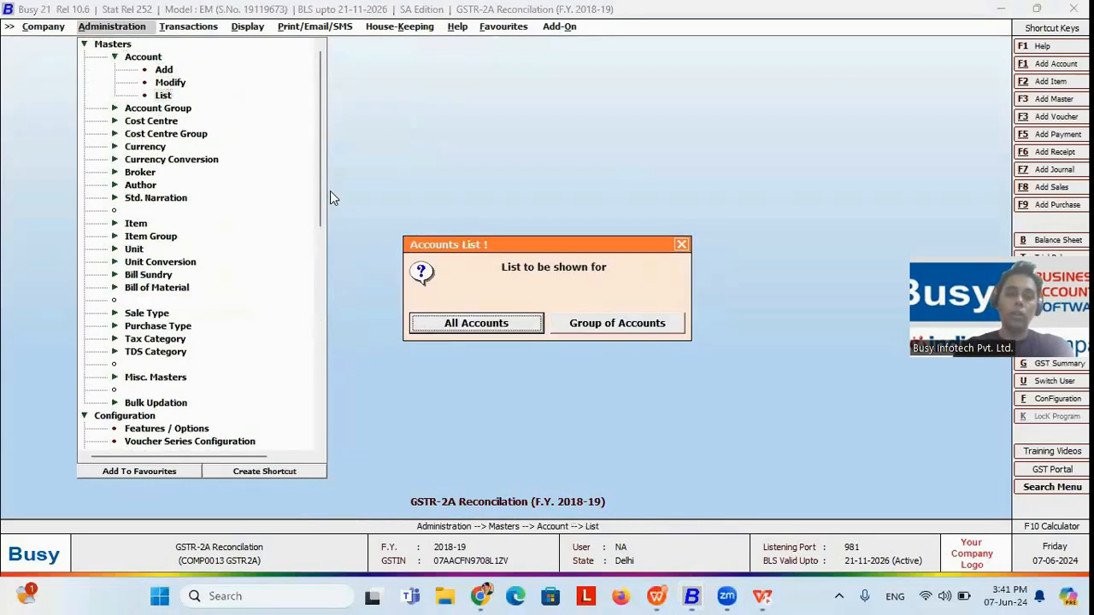
key(Return)
key(Escape)
key(Right)
key(Return)
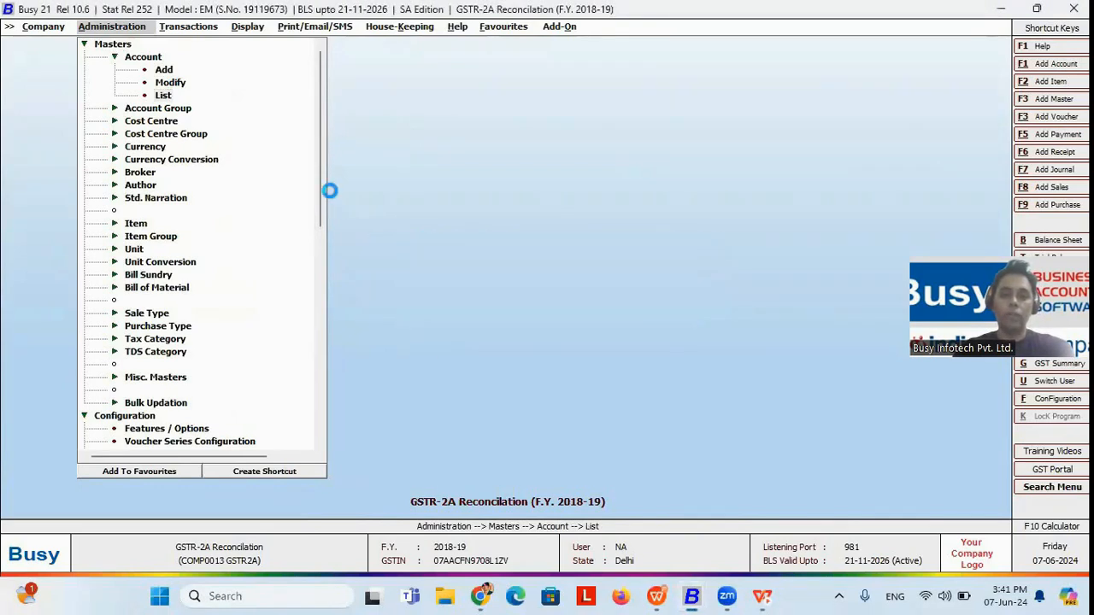
text(D)
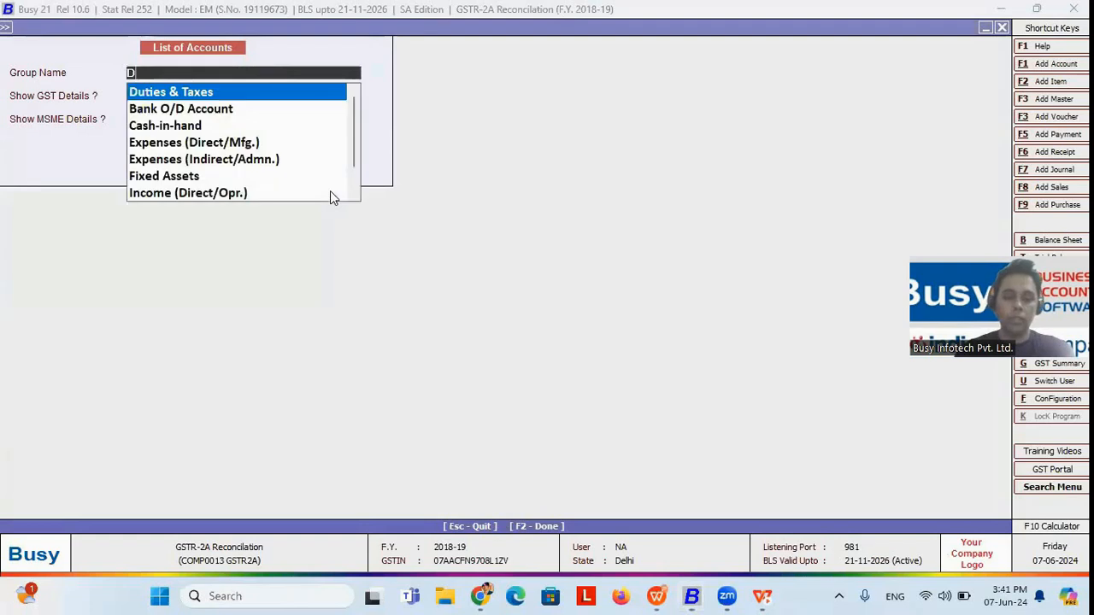
text(u)
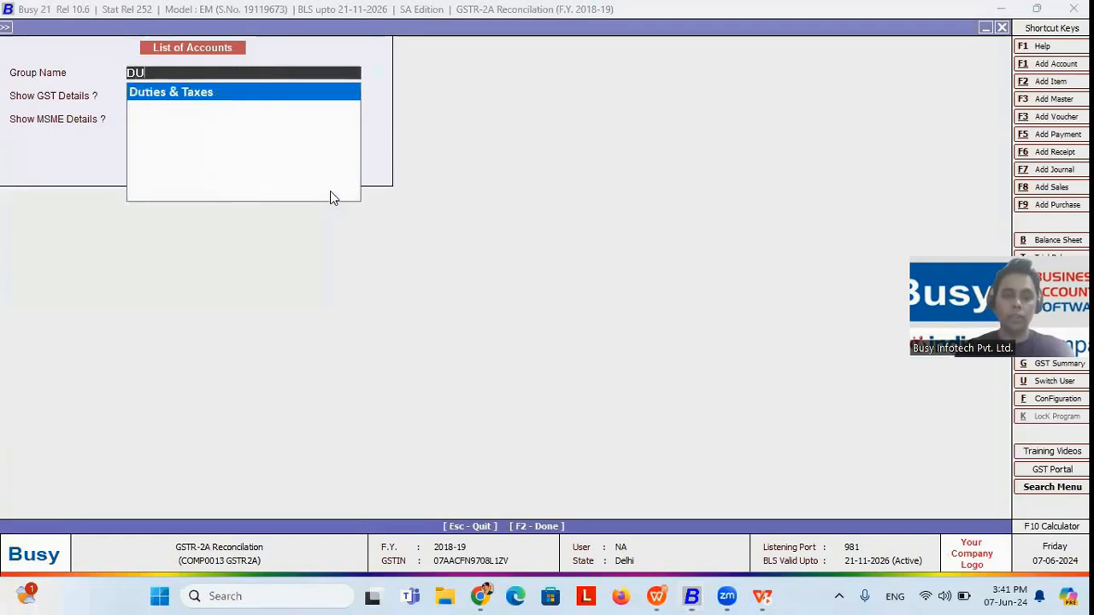
key(Return)
key(Return)
key(Return)
key(Return)
Step: Examine the pre-defined CGST, SGST, IGST and cess input, output and RCM accounts under Duties & Taxes
key(Down)
key(Down)
key(Down)
key(Down)
key(Down)
key(Down)
key(Down)
key(Down)
key(Down)
key(Down)
key(Down)
key(Down)
key(Down)
key(Down)
key(Down)
key(Down)
key(Up)
key(Up)
key(Up)
key(Up)
key(Up)
key(Up)
key(Up)
key(Up)
key(Up)
key(Up)
key(Up)
key(Up)
key(Up)
key(Up)
key(Up)
key(Up)
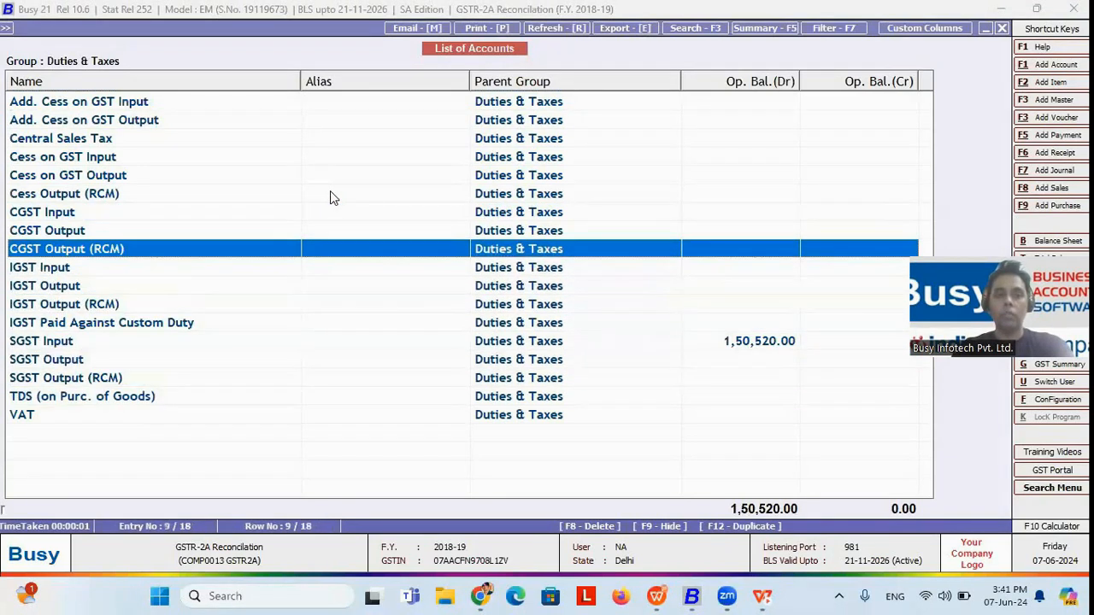
key(Down)
key(Down)
key(Down)
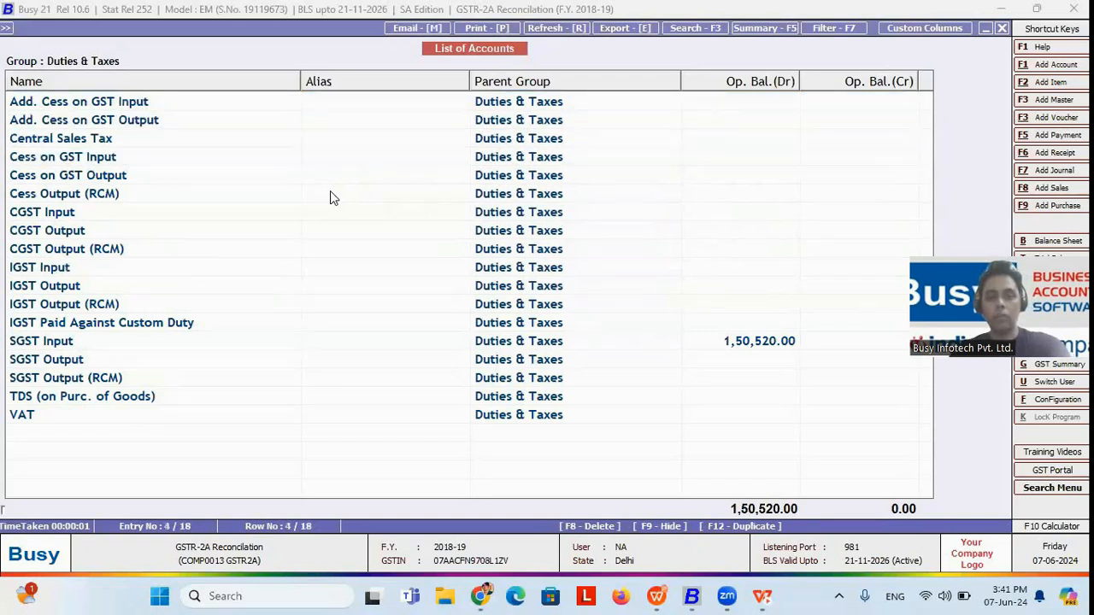
Step: Reveal the slide point on date-wise GST rates and HSN code, then return to Busy and close the account list
key(alt+Tab)
key(Right)
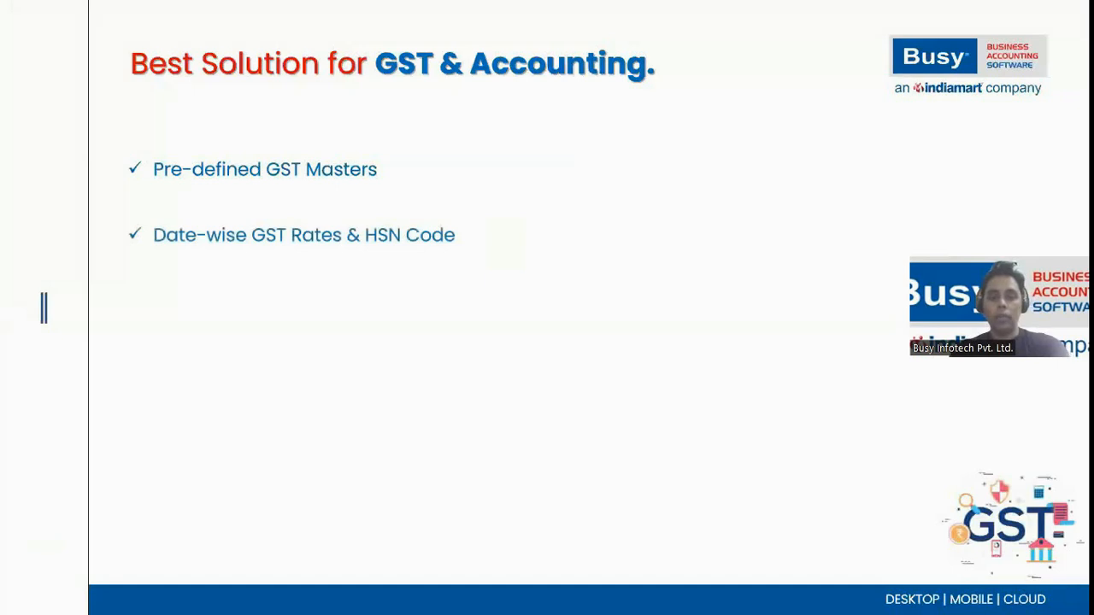
key(alt+Tab)
key(Escape)
key(Escape)
key(Escape)
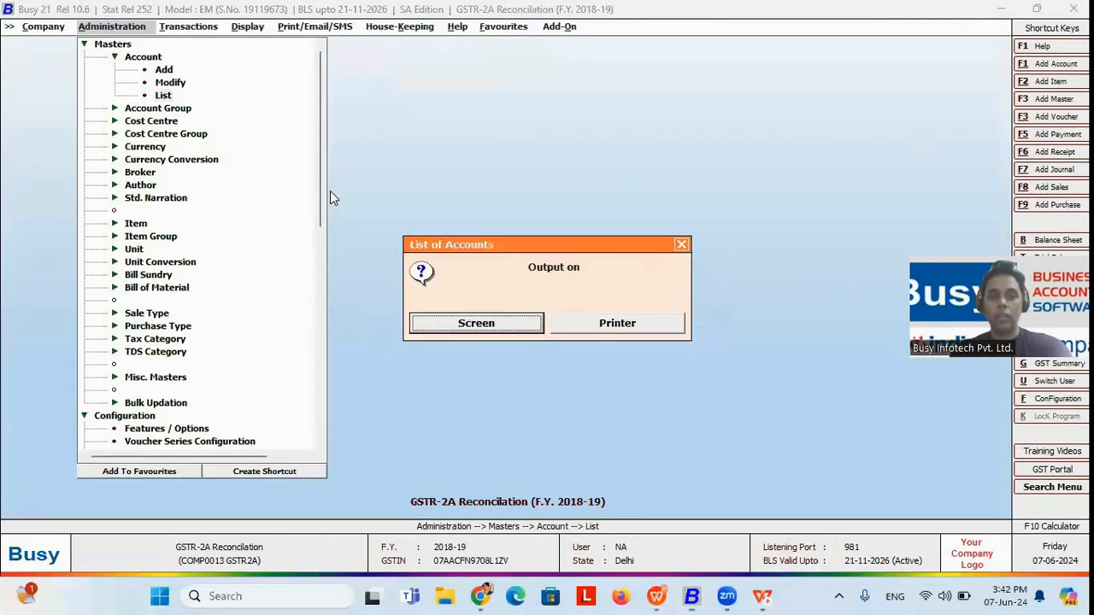
key(Escape)
Step: Open the Tax Category masters for modification
key(Down)
key(Down)
key(Down)
key(Down)
key(Down)
key(Down)
key(Down)
key(Down)
key(Down)
key(Down)
key(Down)
key(Down)
key(Down)
key(Down)
key(Up)
key(Up)
key(Up)
key(Up)
key(Up)
key(Up)
key(Up)
key(Down)
key(Down)
key(Down)
key(Down)
key(Down)
key(Down)
key(Down)
Step: Select the GST 12% tax category and open its details
key(Down)
key(Down)
key(Down)
key(Return)
key(Down)
key(Down)
key(Return)
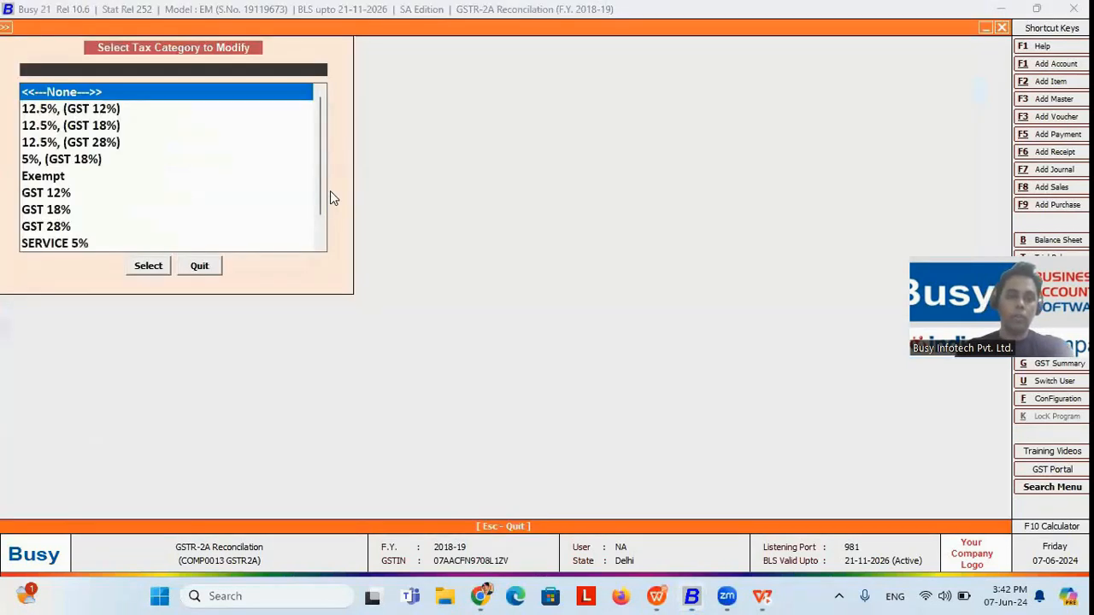
key(Down)
key(Down)
key(Down)
key(Down)
key(Down)
key(Down)
key(Return)
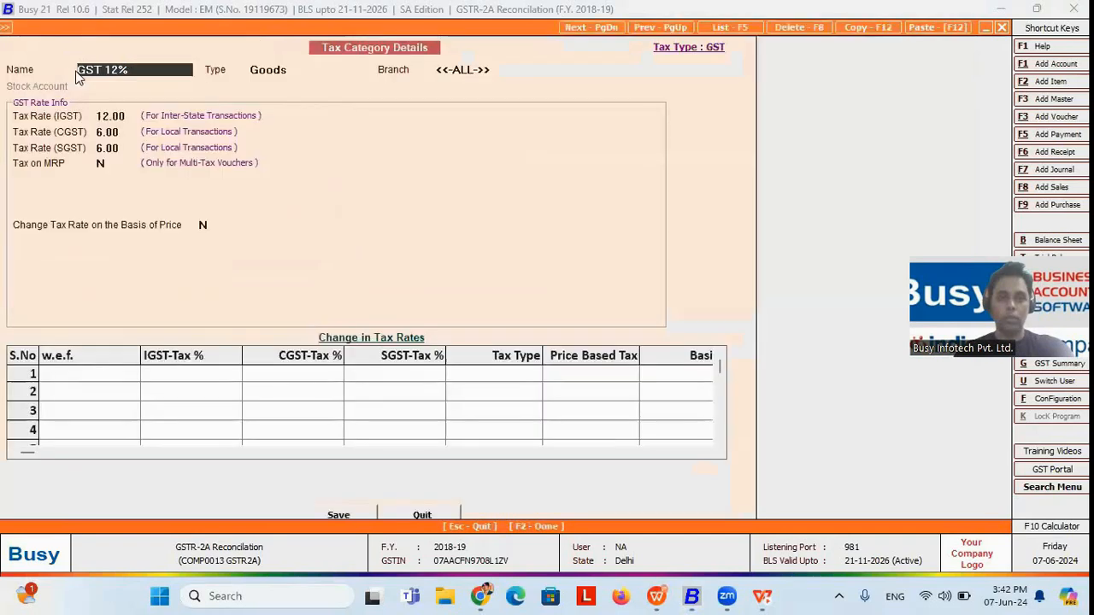
Step: Add a rate change to GST 12% effective 01-06-2018 with IGST 18%, CGST 9% and SGST 9%
click(77, 375)
text(01-06-2018)
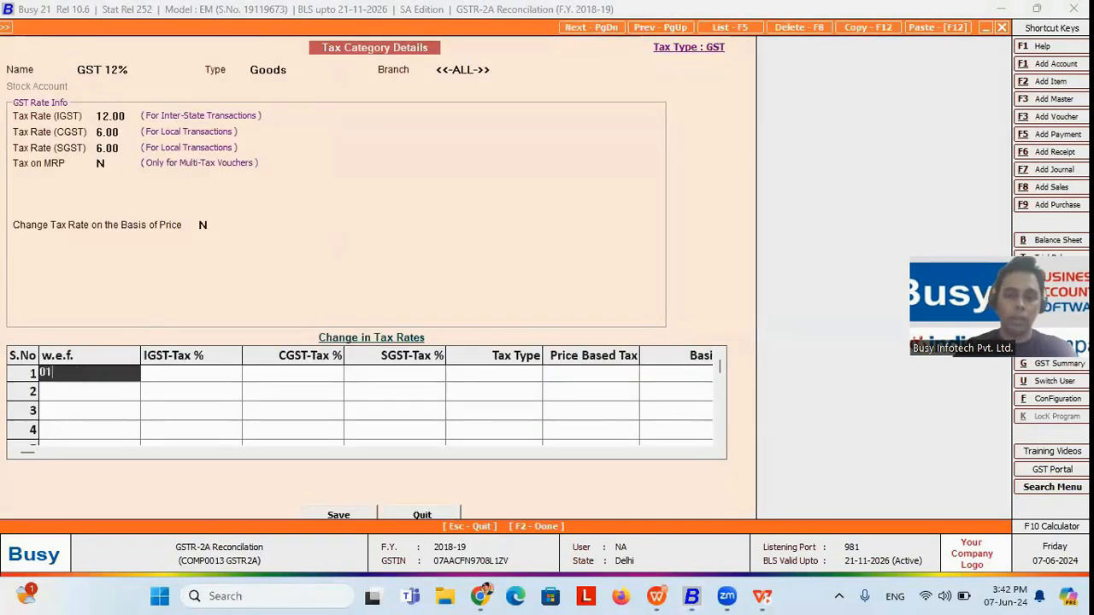
key(Return)
key(Return)
key(Left)
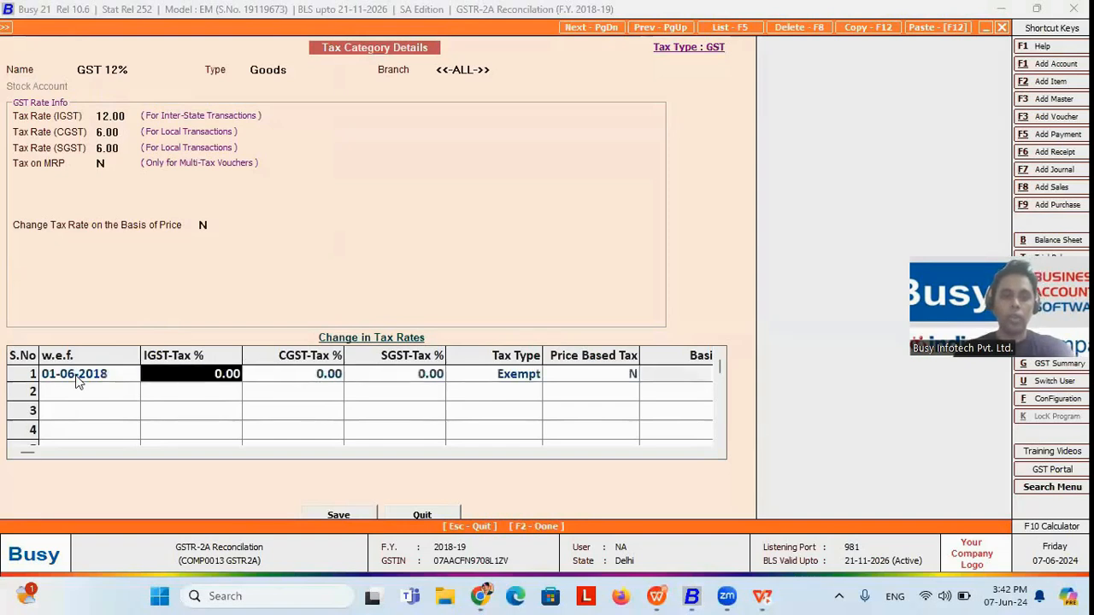
text(18)
key(Return)
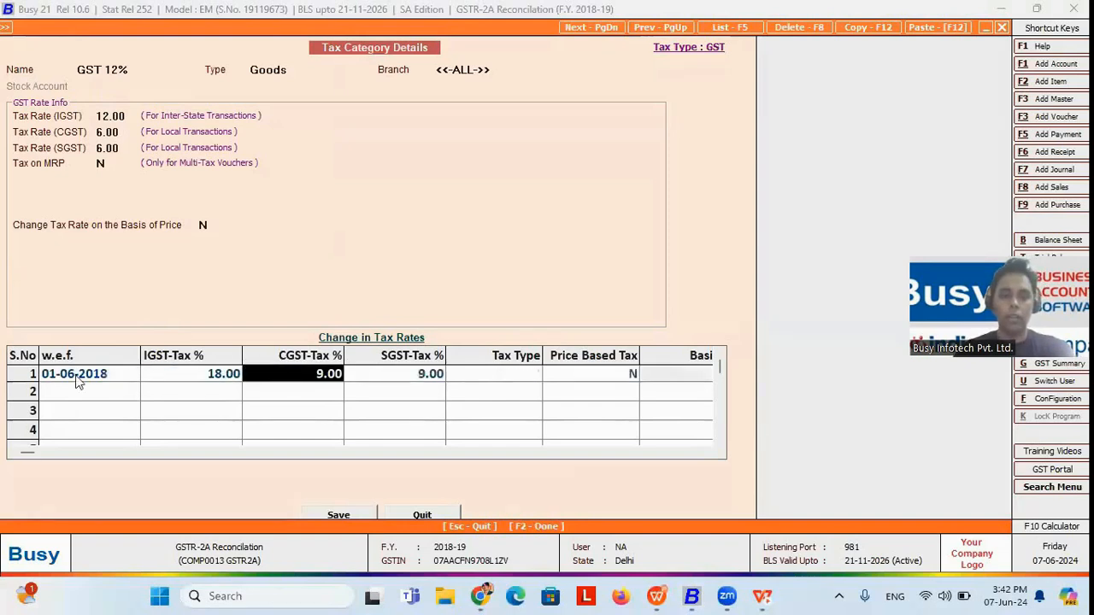
key(Return)
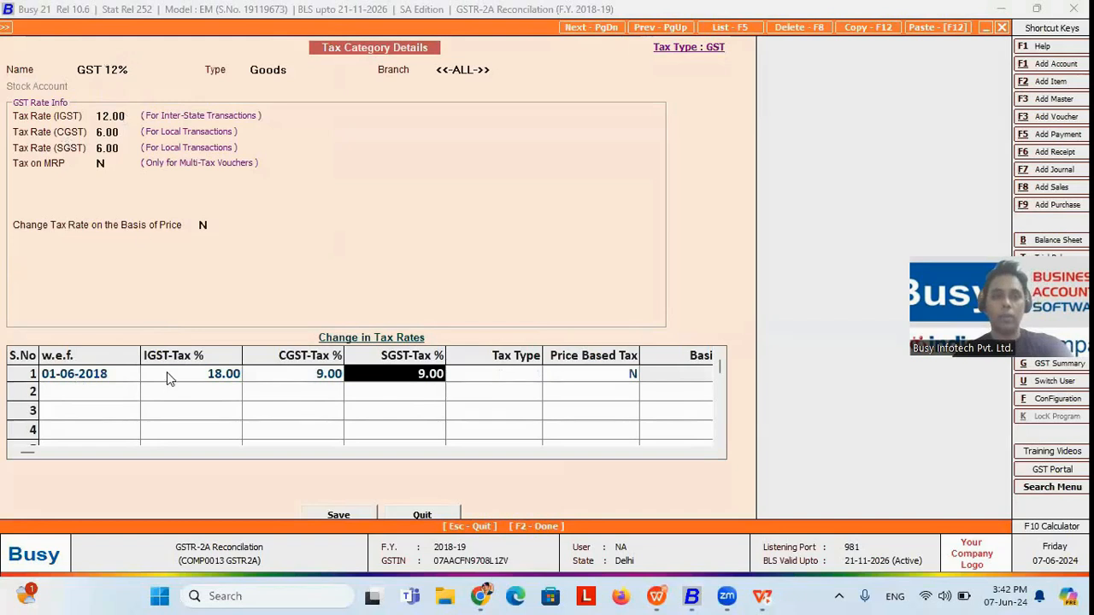
click(89, 373)
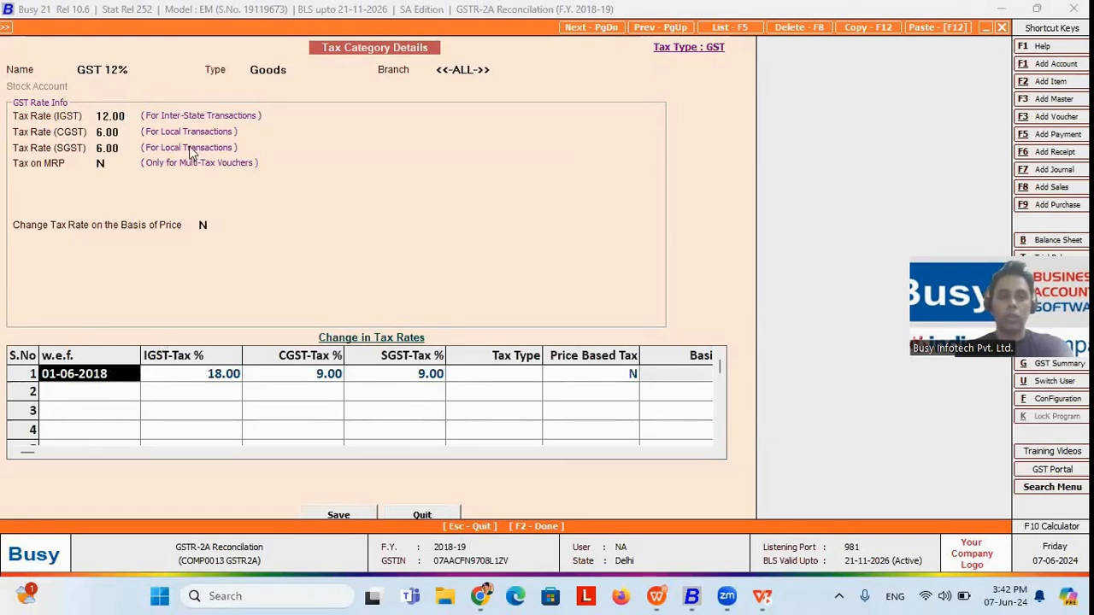
click(154, 73)
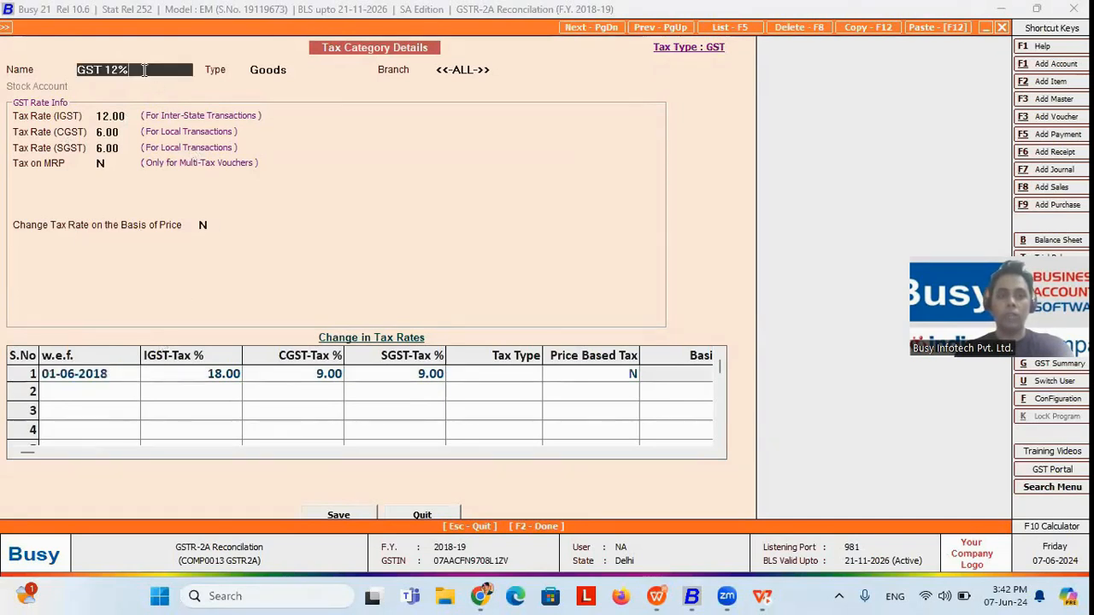
Step: Review the IGST, CGST and SGST rates in the 01-06-2018 rate change row of GST 12%
click(295, 372)
click(407, 382)
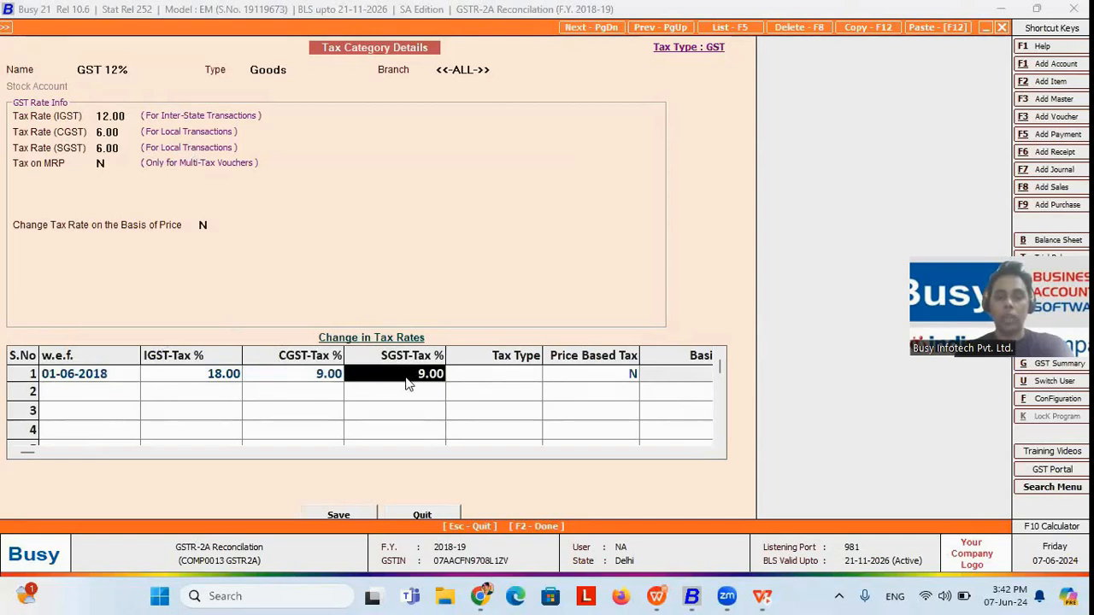
click(214, 385)
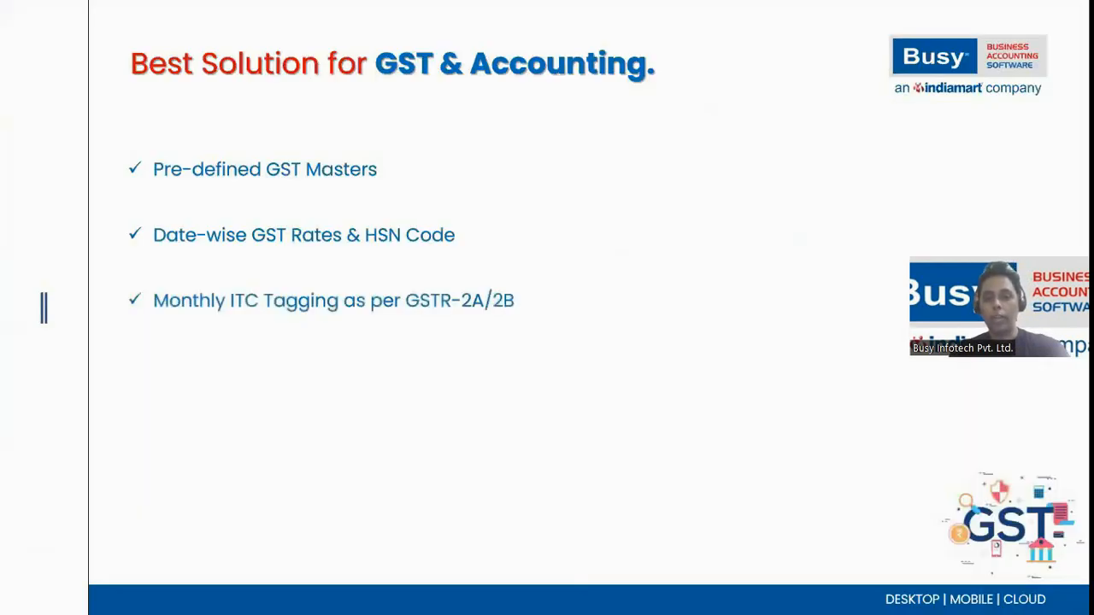
Step: Return from the slide show to Busy and quit the GST 12% tax category details
key(alt+Tab)
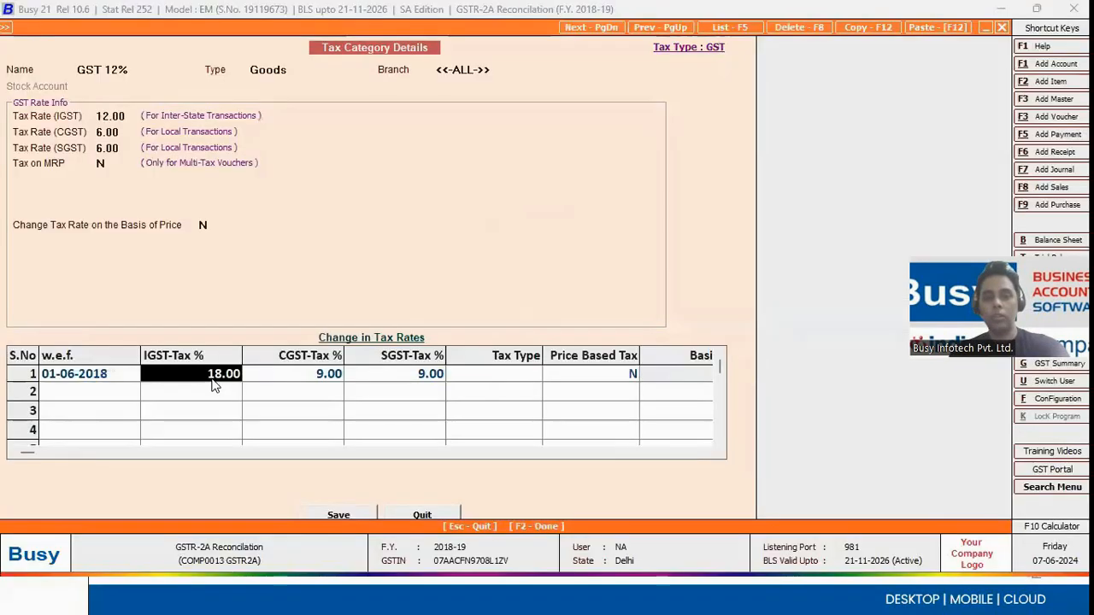
key(Escape)
key(Escape)
key(Right)
key(Escape)
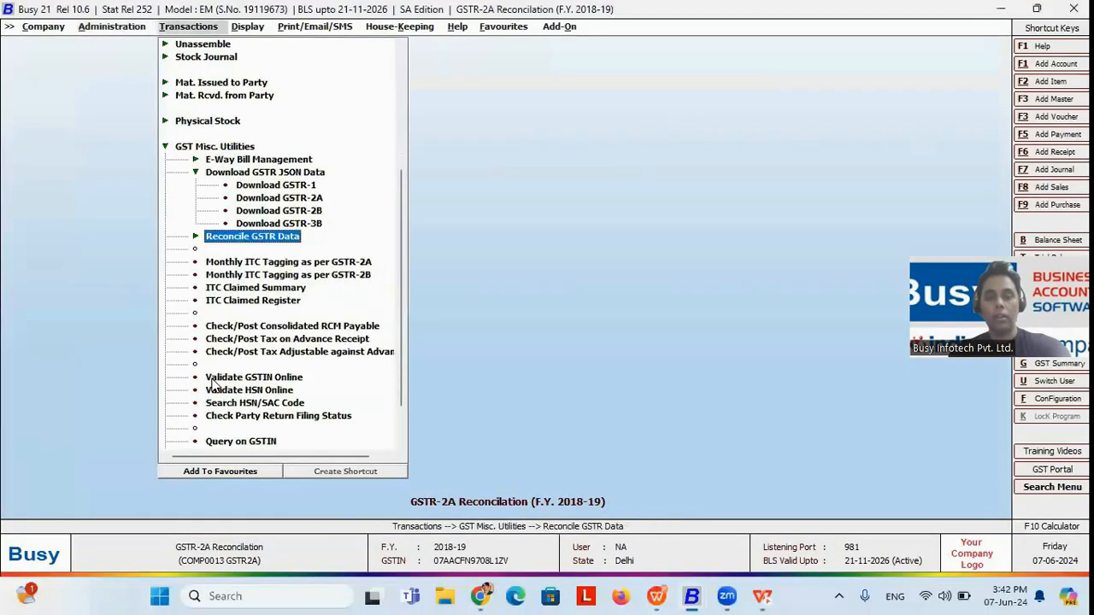
key(Escape)
Step: Open Monthly ITC Tagging as per GSTR-2A from GST Misc. Utilities
key(Down)
key(Up)
key(Right)
key(Down)
key(Down)
key(Down)
key(Down)
key(Down)
key(Down)
key(Down)
key(Down)
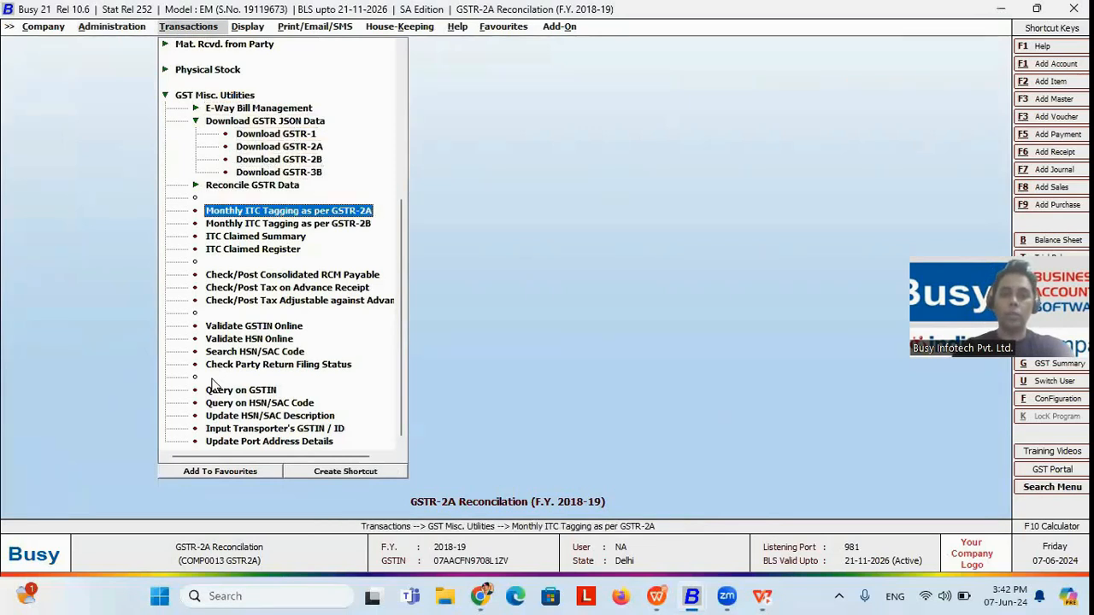
key(Return)
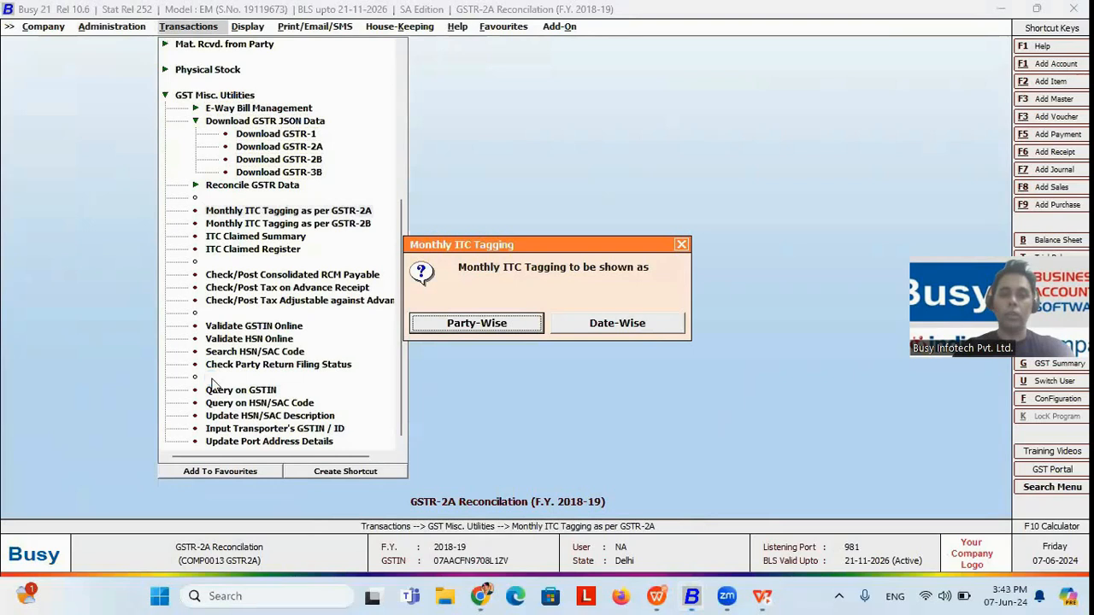
Step: Generate the monthly ITC tagging report party-wise for April to March across all voucher series, sections and ITC statuses
key(Return)
key(Return)
key(Return)
key(Return)
key(Return)
key(Return)
key(Return)
key(Return)
key(Return)
key(Return)
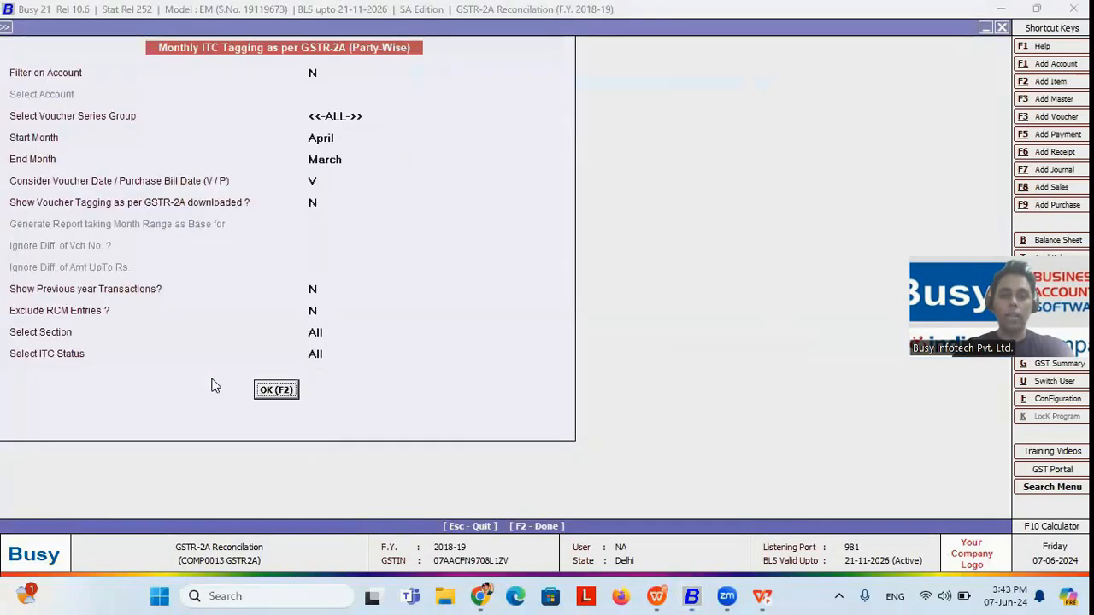
key(Return)
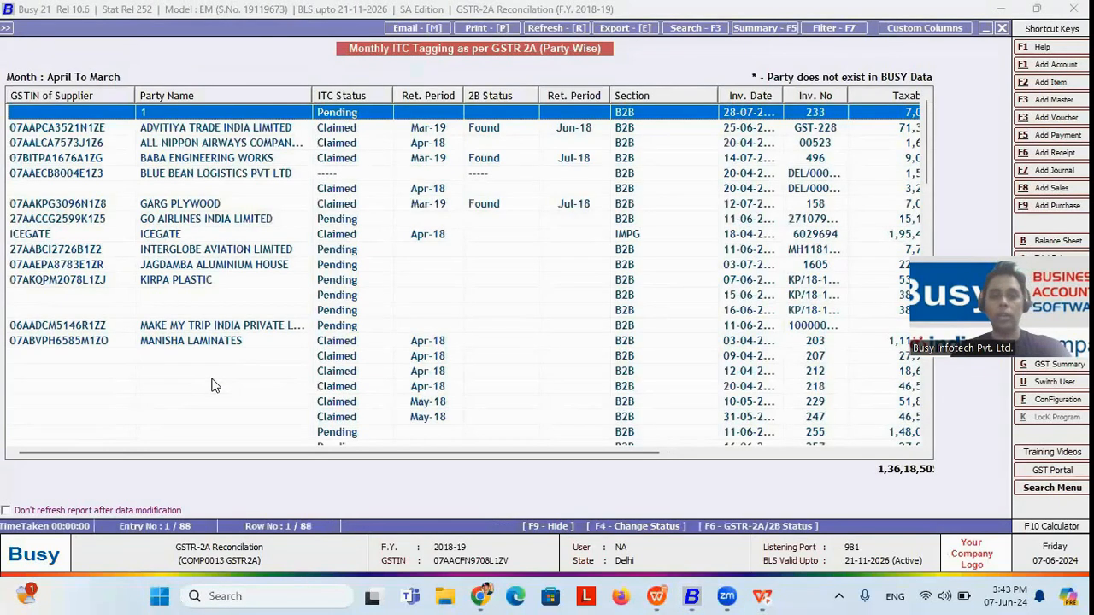
Step: Look through the ITC tagging entries and select Manisha Laminates' invoice 203 dated 03-04-2018
key(Down)
key(Down)
key(Down)
key(Down)
key(Down)
key(Down)
key(Down)
key(Down)
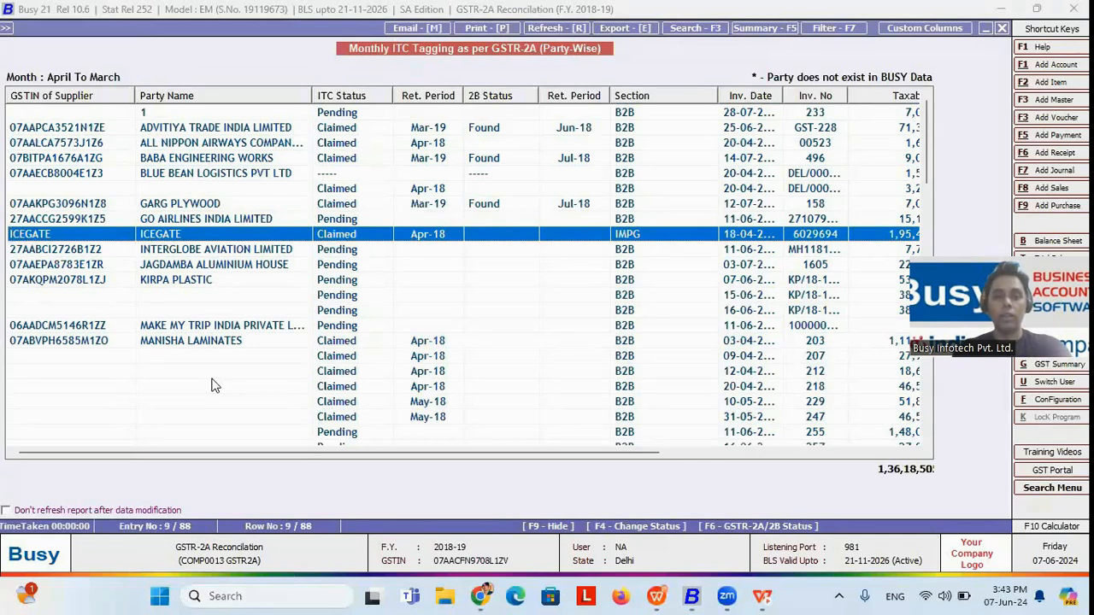
key(Down)
key(Down)
key(Down)
key(Down)
key(Down)
key(Down)
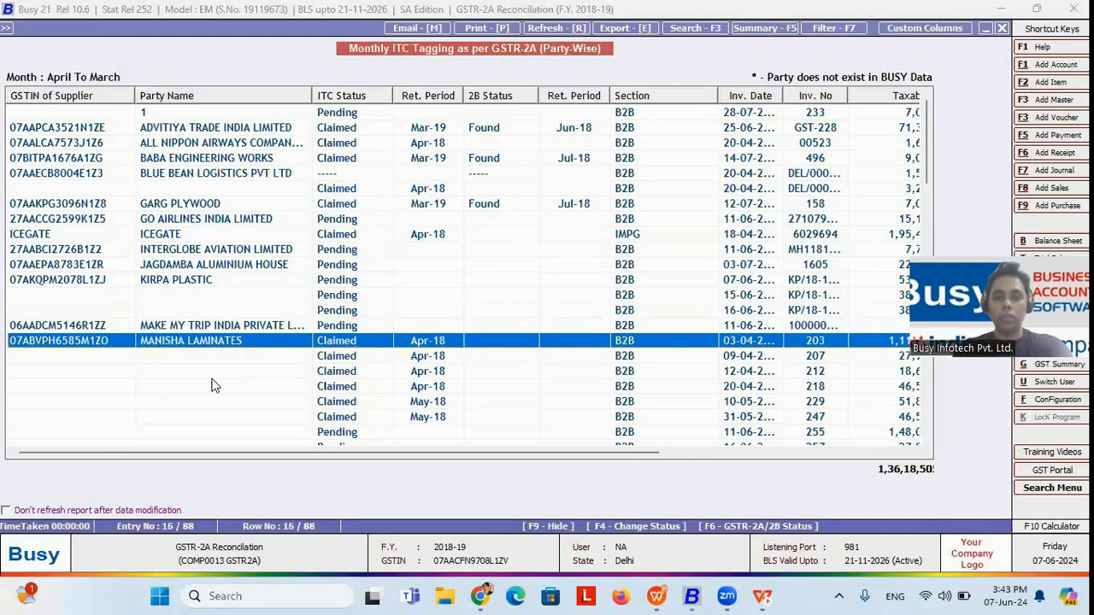
key(Down)
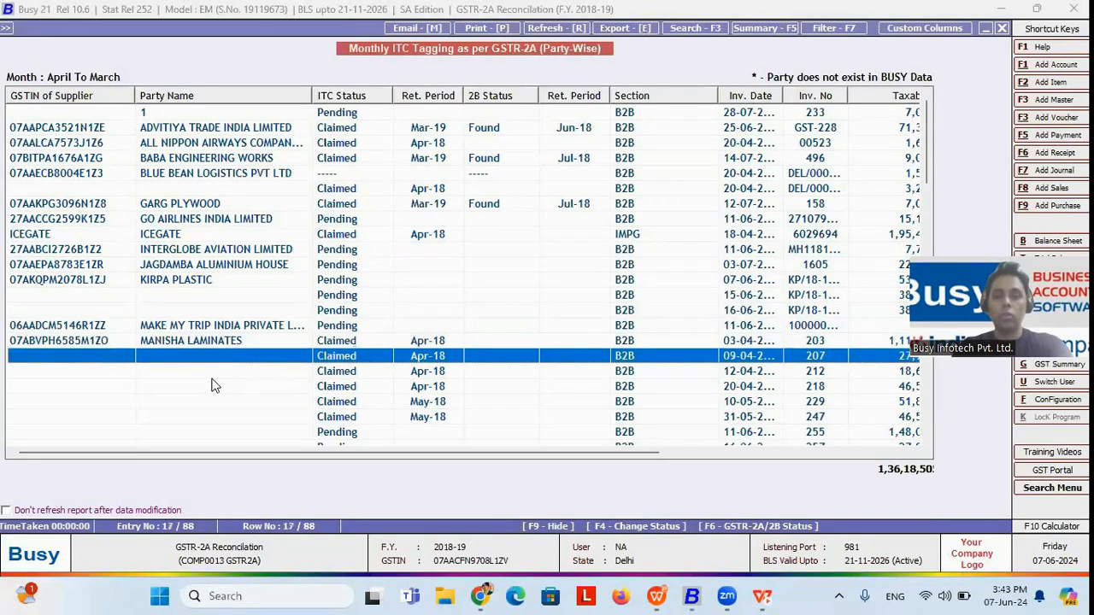
key(Up)
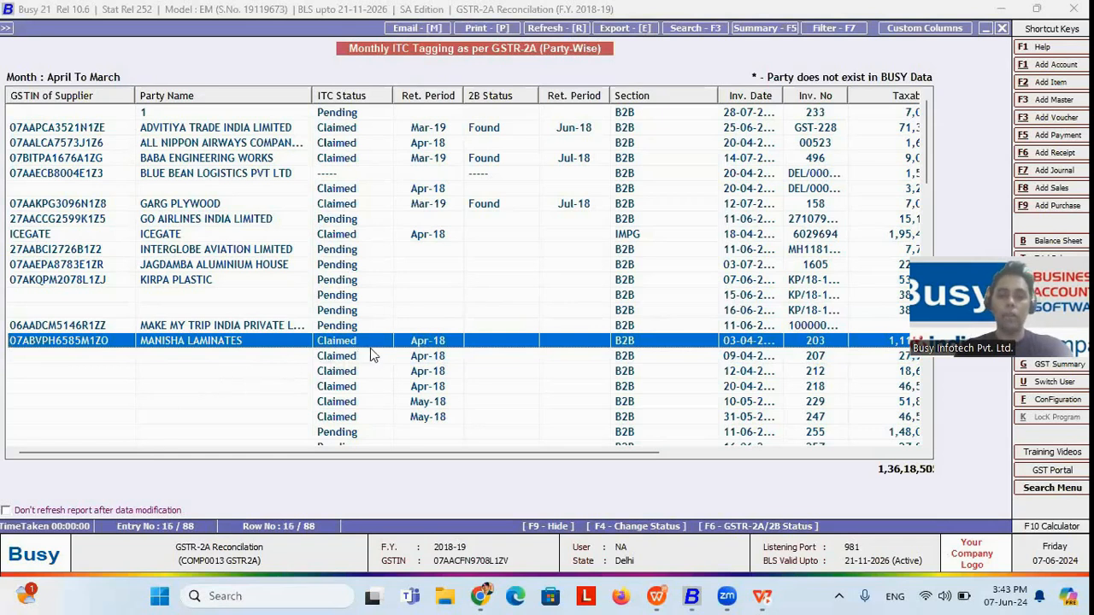
Step: Check the ITC status options and the GSTR-2A/2B invoice details for Manisha Laminates' invoice 203
key(F4)
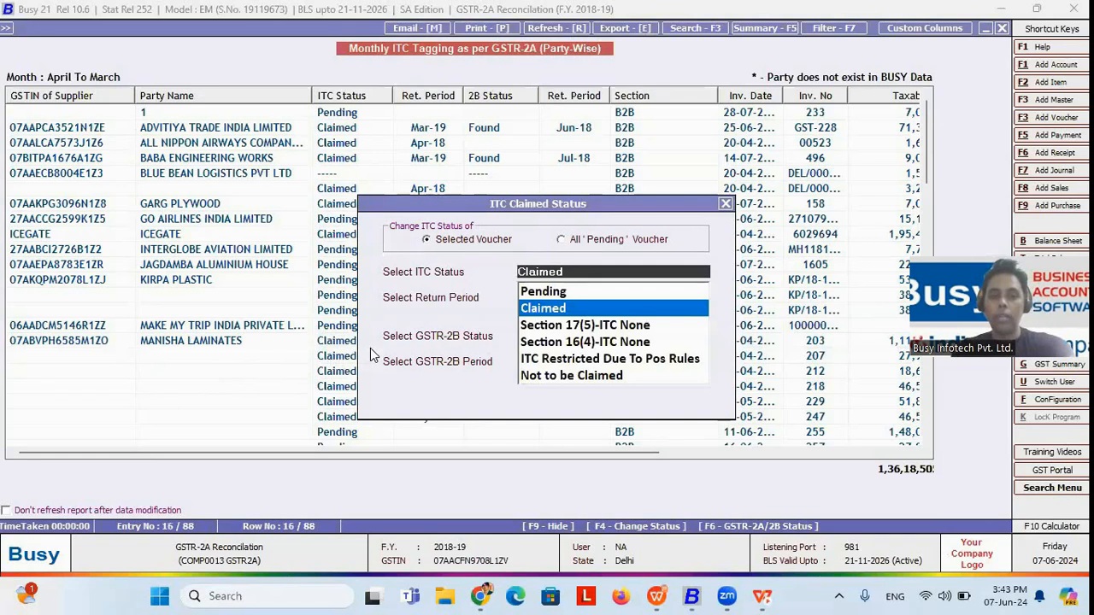
key(Return)
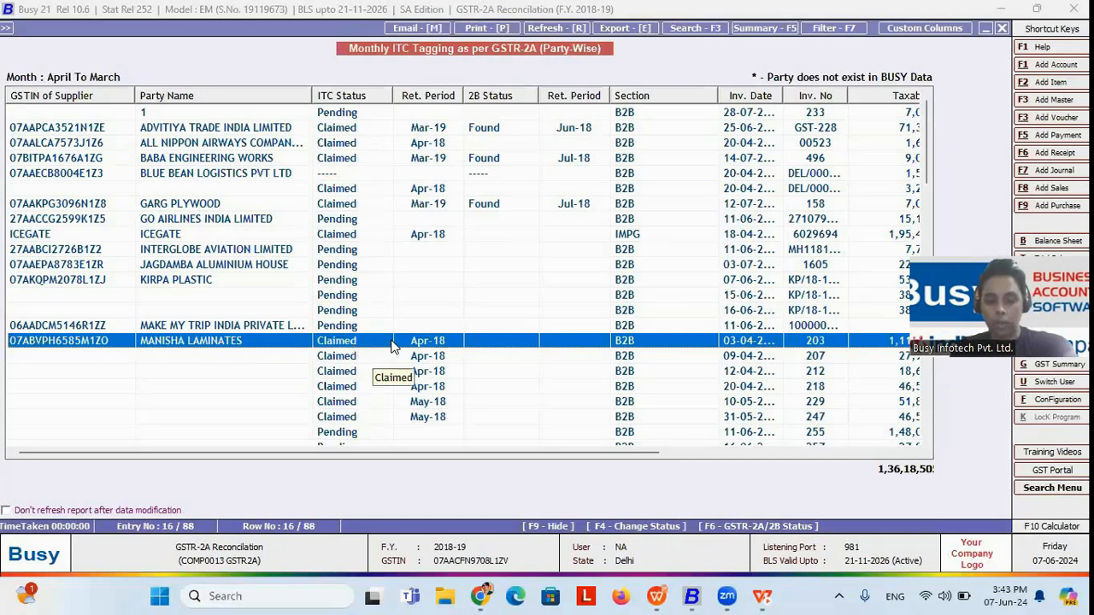
key(F6)
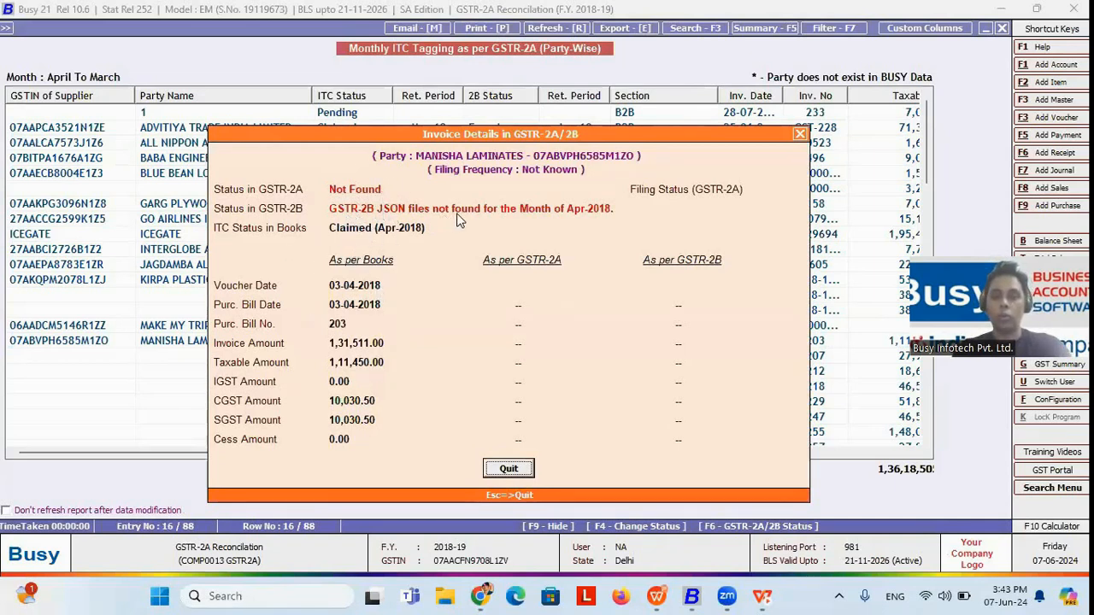
key(Escape)
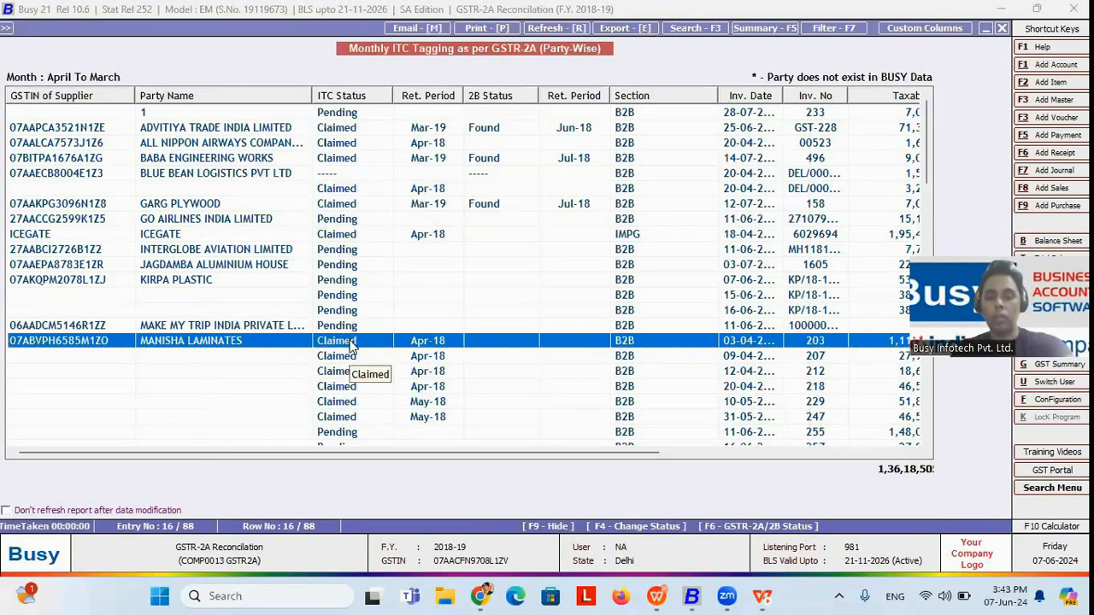
Step: Close the ITC tagging report and reveal the slide points up to RCM posting on single click
key(Escape)
key(Escape)
key(Escape)
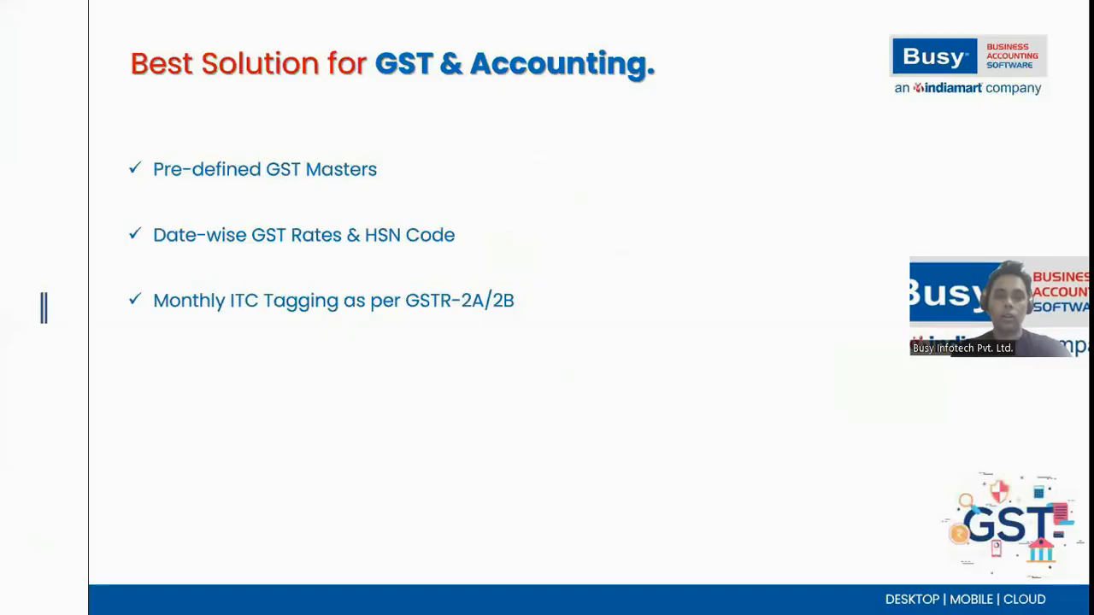
key(Right)
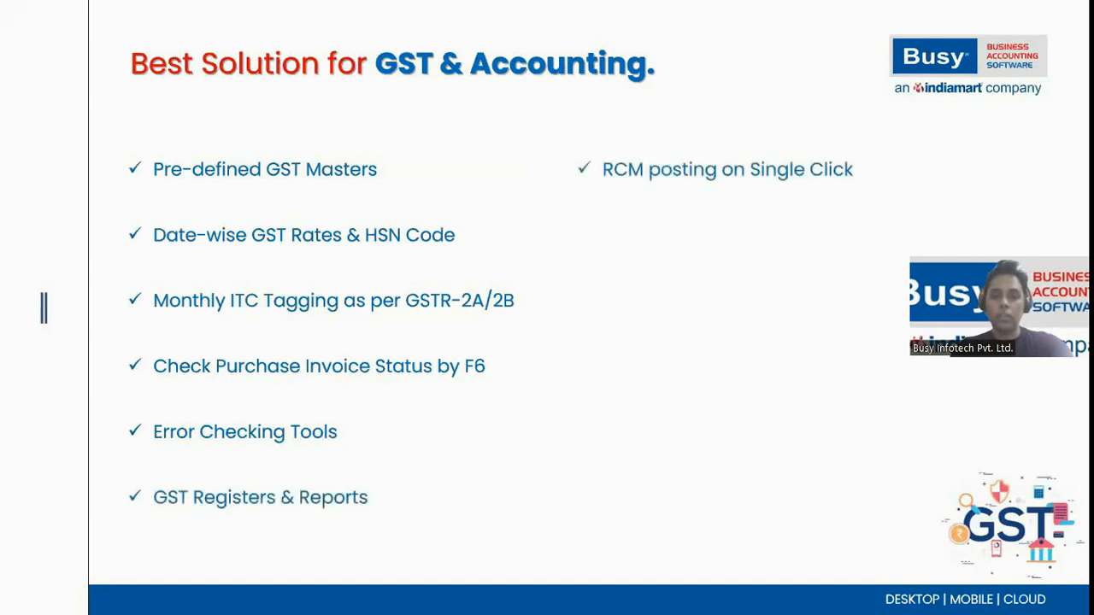
Step: Switch back to Busy and expand the GST Registers group within the GST Reports
key(alt+Tab)
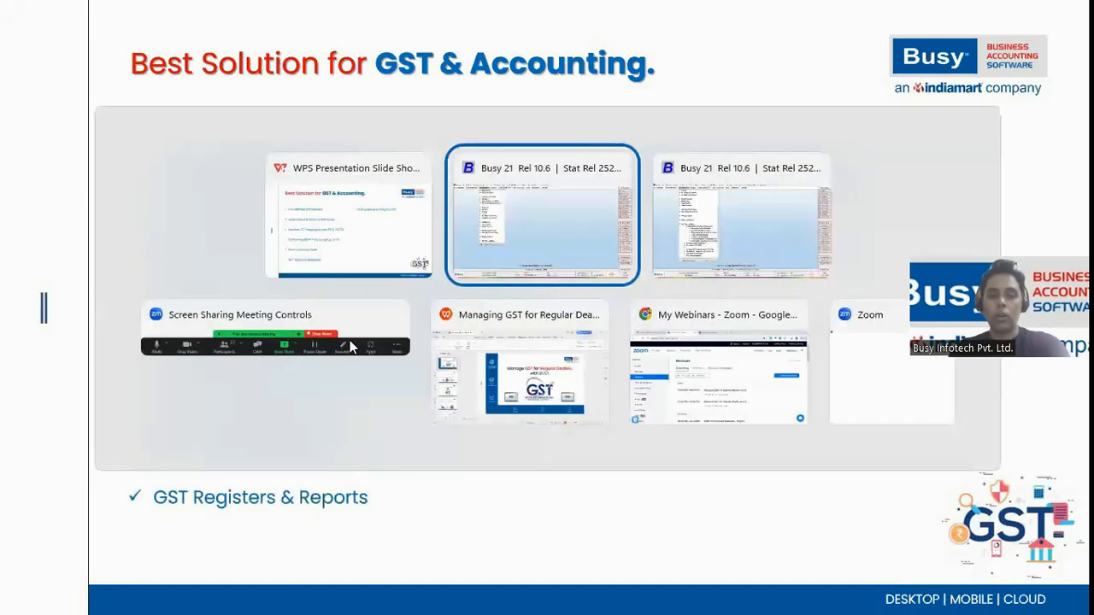
key(Right)
key(Escape)
key(Return)
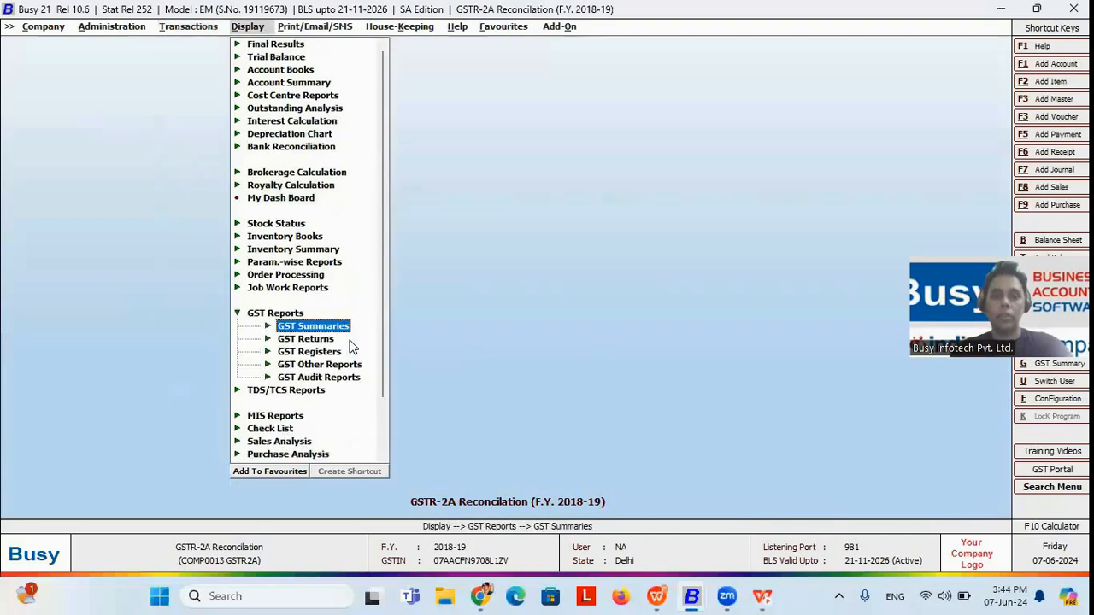
key(Down)
key(Down)
key(Return)
Step: Look through the available GST registers, from the Sales Register down to the Electronic Cash/Credit Ledger
key(Down)
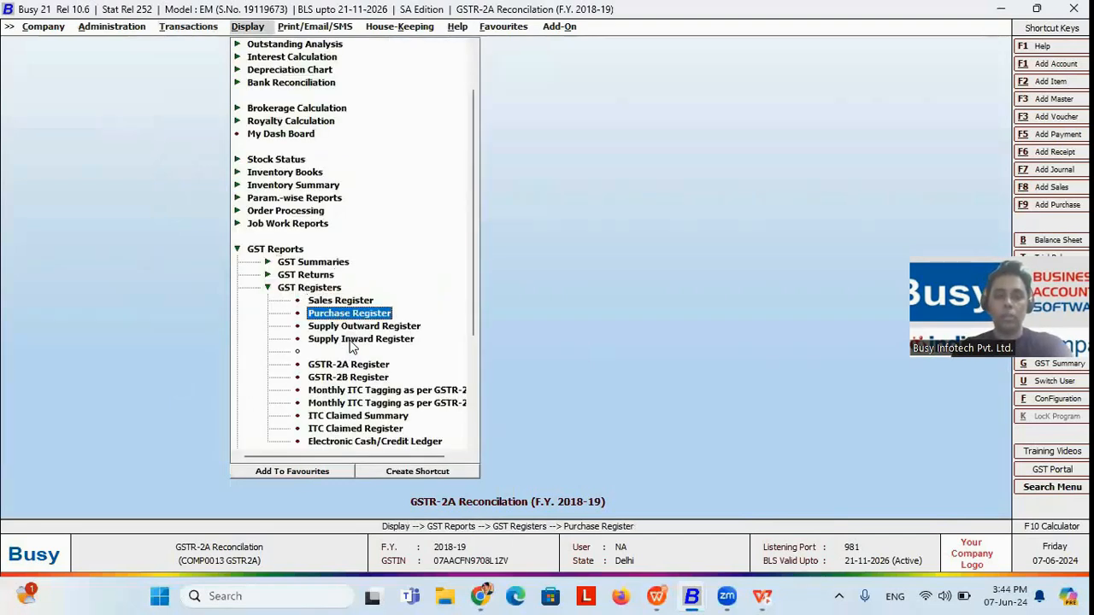
key(Up)
key(Up)
key(Down)
key(Down)
key(Up)
key(Down)
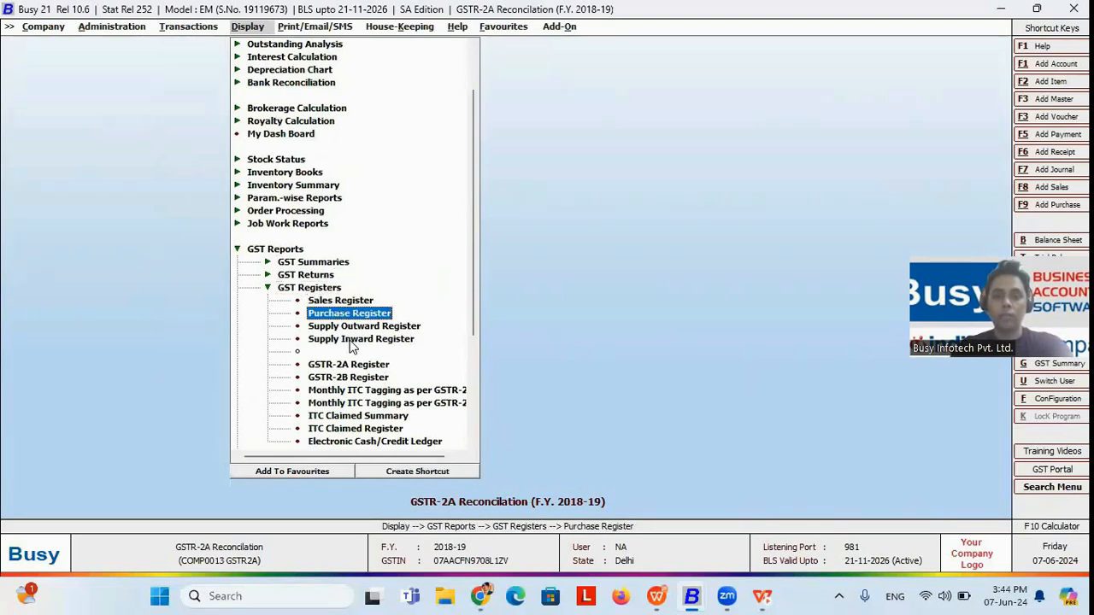
key(Down)
key(Down)
key(Down)
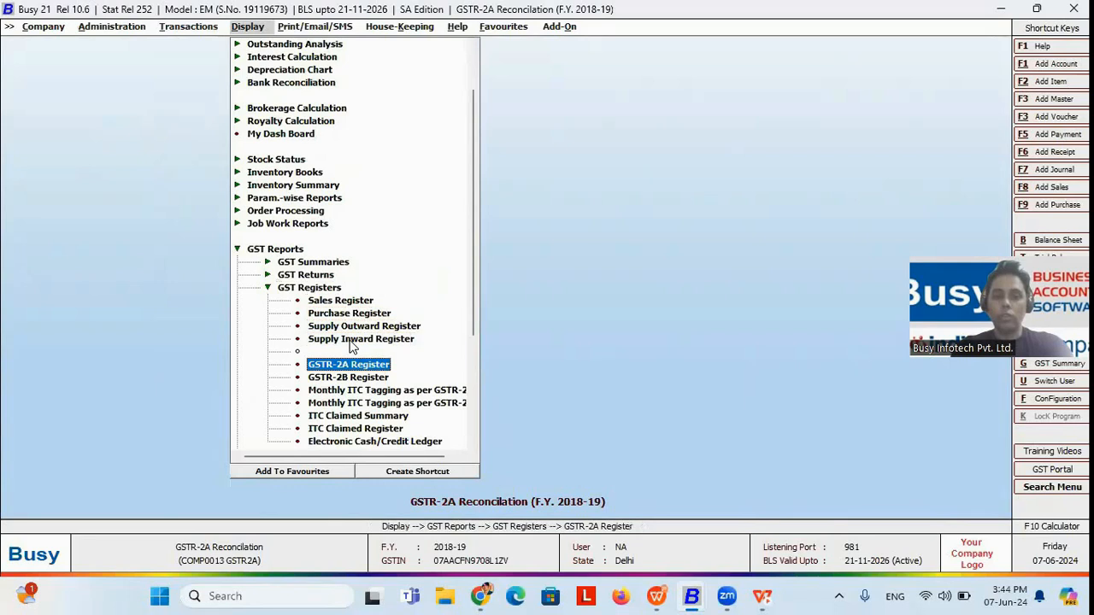
key(Down)
key(Down)
key(Down)
key(Down)
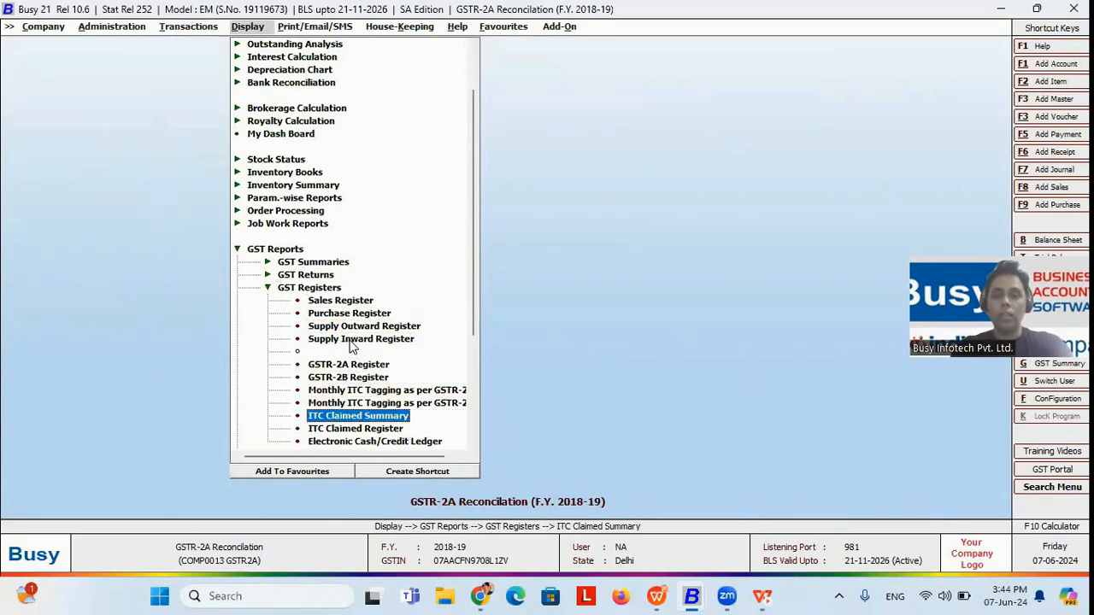
key(Down)
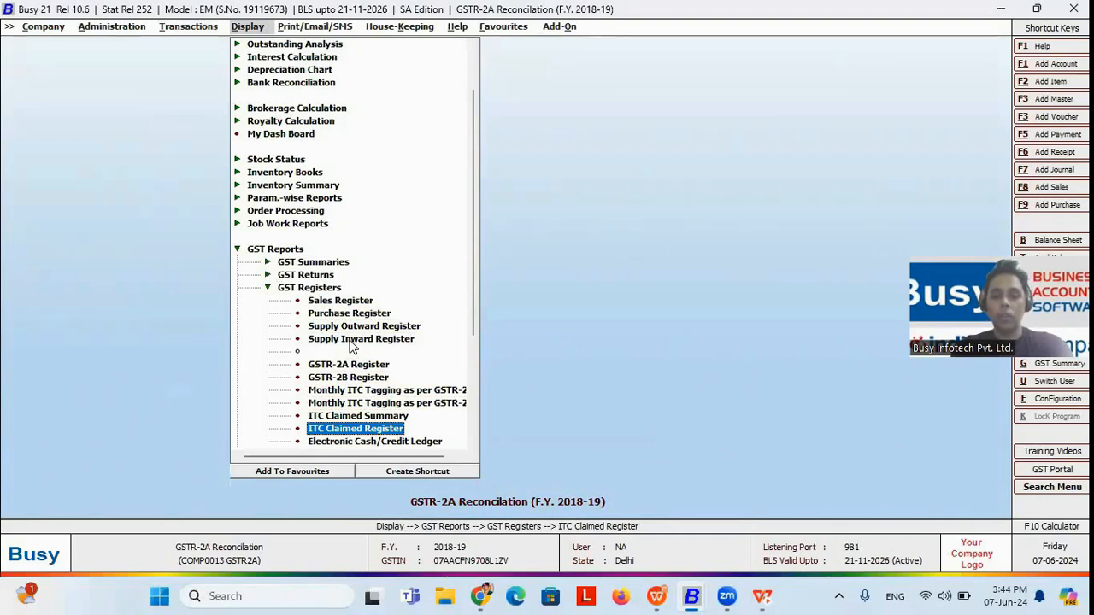
key(Down)
key(Down)
key(Up)
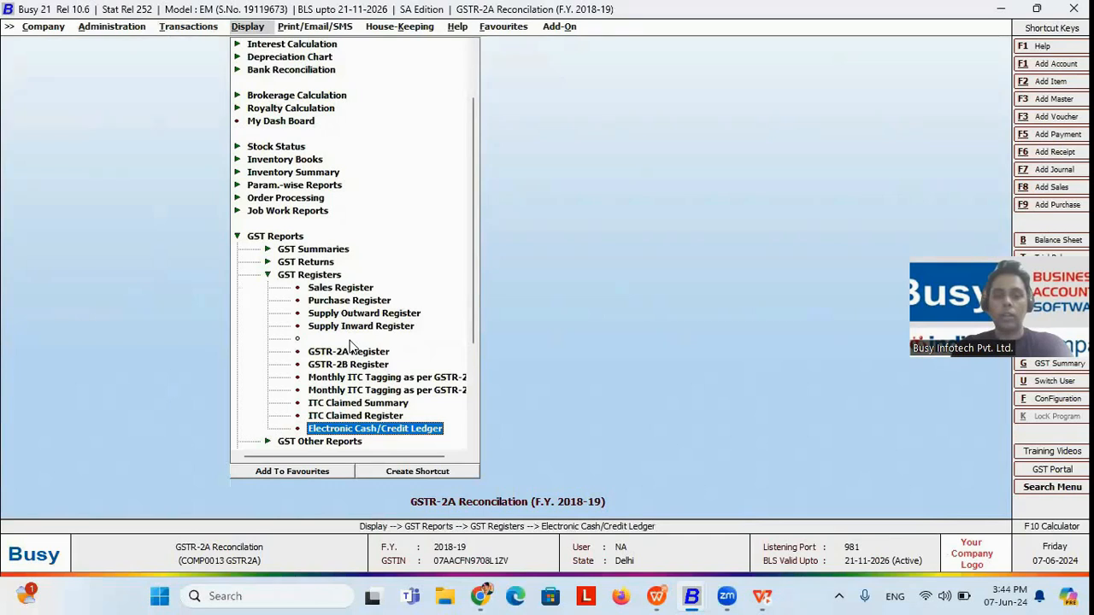
Step: View the Electronic Cash Ledger for 01-04-2018 to 31-03-2019, declining to configure the GST portal user name, and close it
key(Return)
key(Escape)
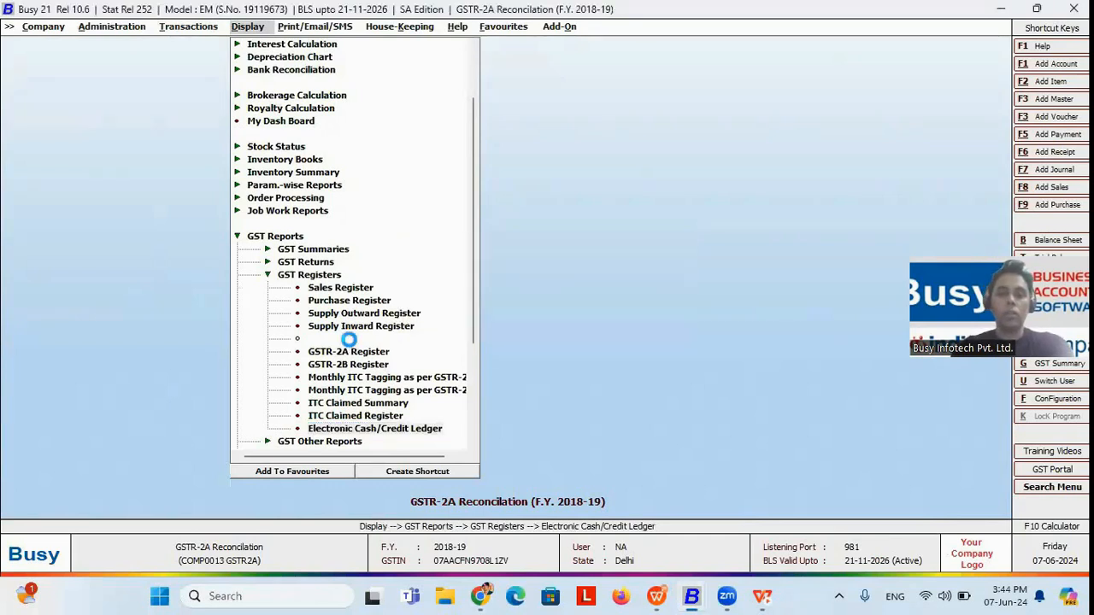
key(Return)
key(Return)
key(Return)
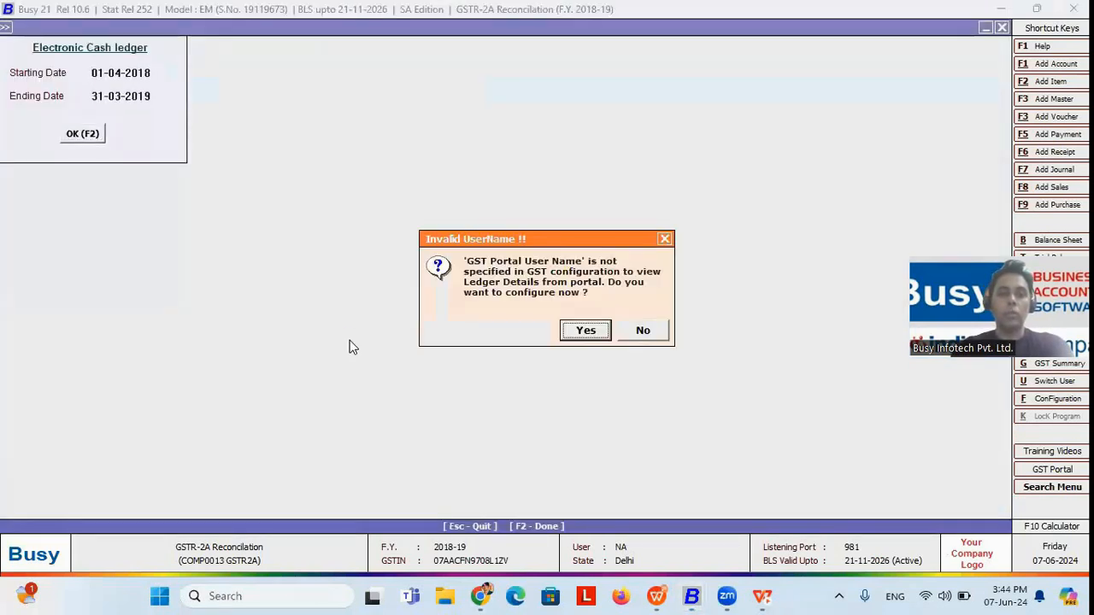
key(Right)
key(Return)
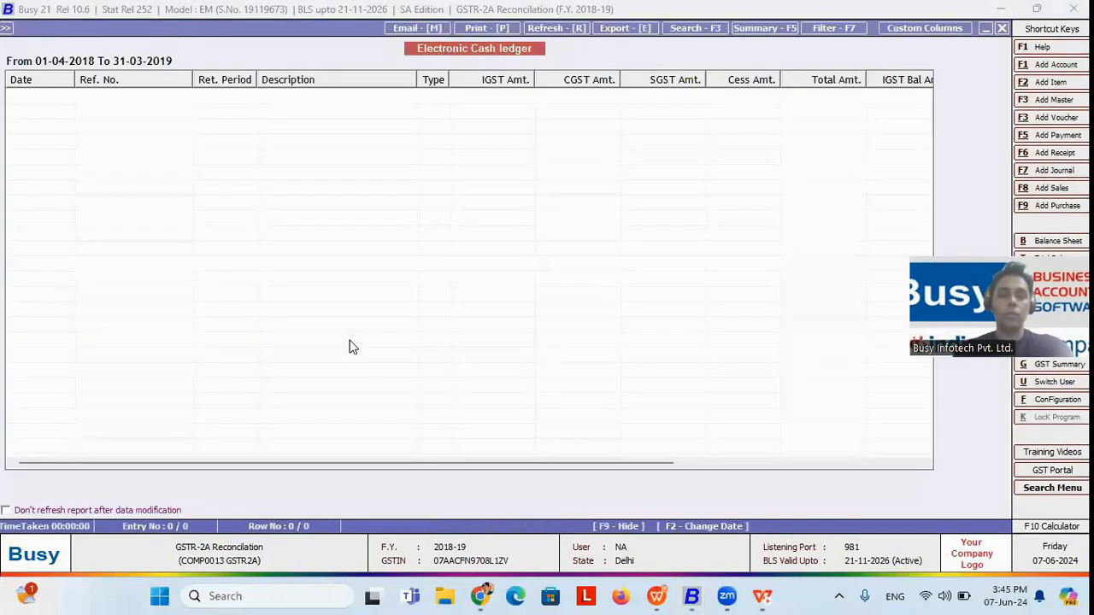
key(Escape)
Step: Show the slide briefly, return to Busy and open Check/Post Consolidated RCM Payable from GST Misc. Utilities
key(alt+Tab)
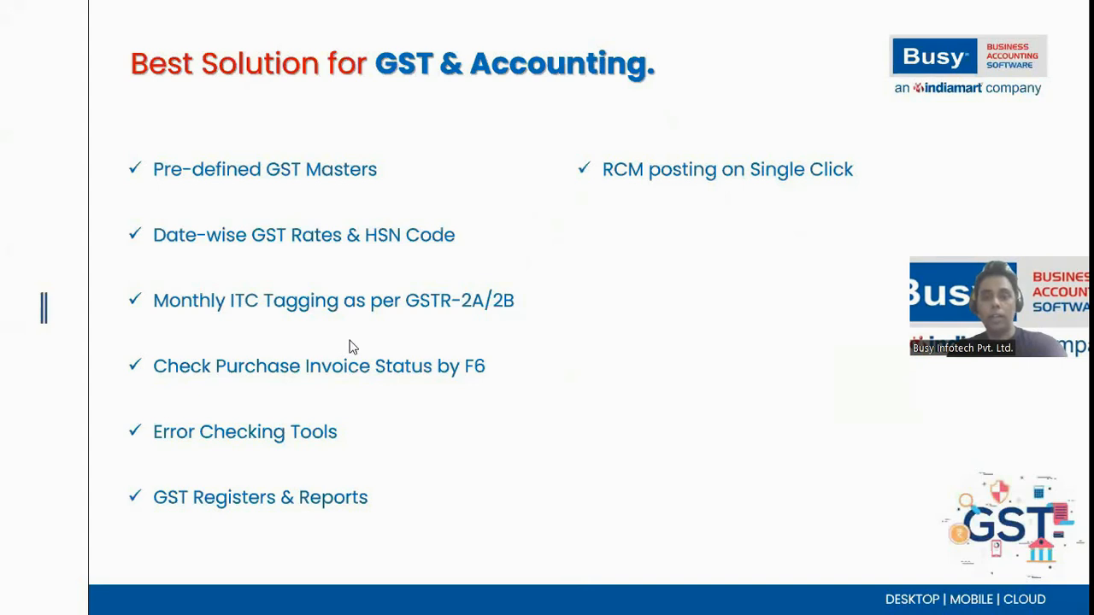
key(alt+Tab)
key(Left)
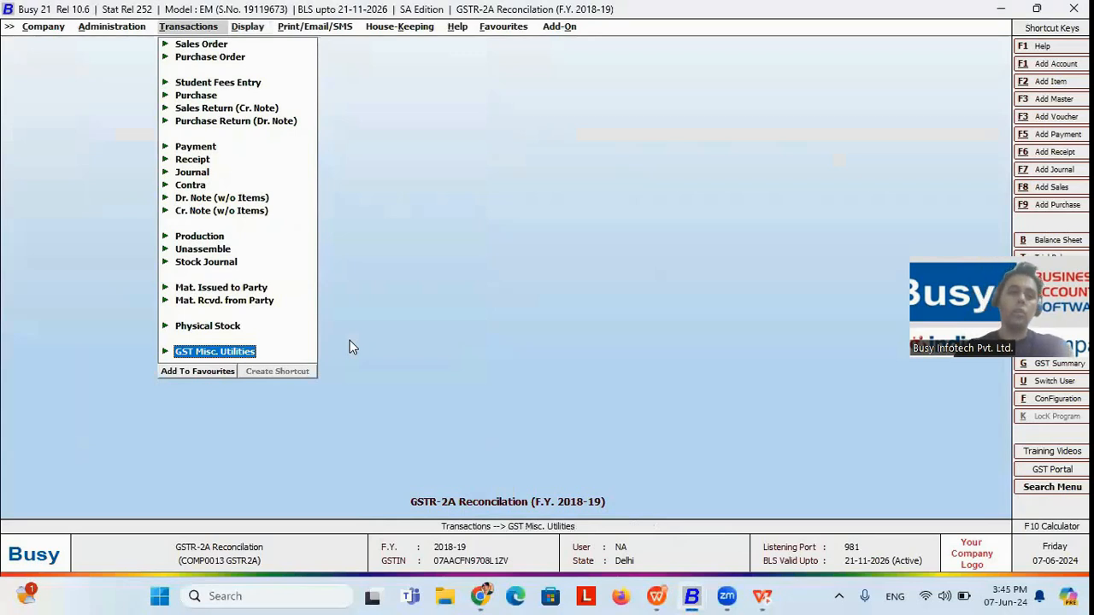
key(Right)
key(Down)
key(Down)
key(Down)
key(Down)
key(Down)
key(Down)
key(Down)
key(Down)
key(Down)
key(Down)
key(Down)
key(Down)
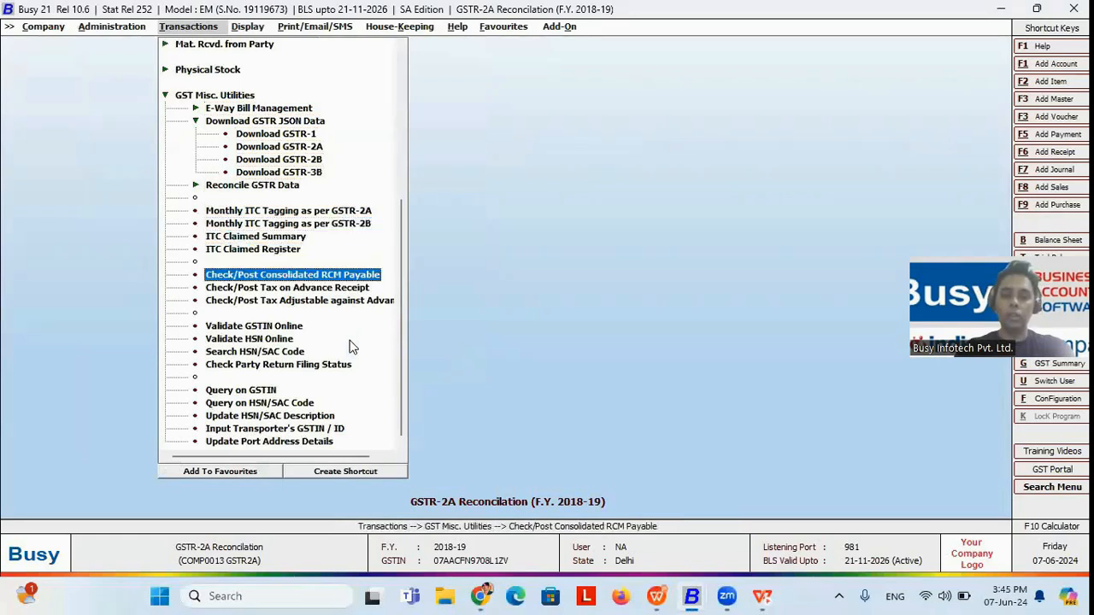
key(Return)
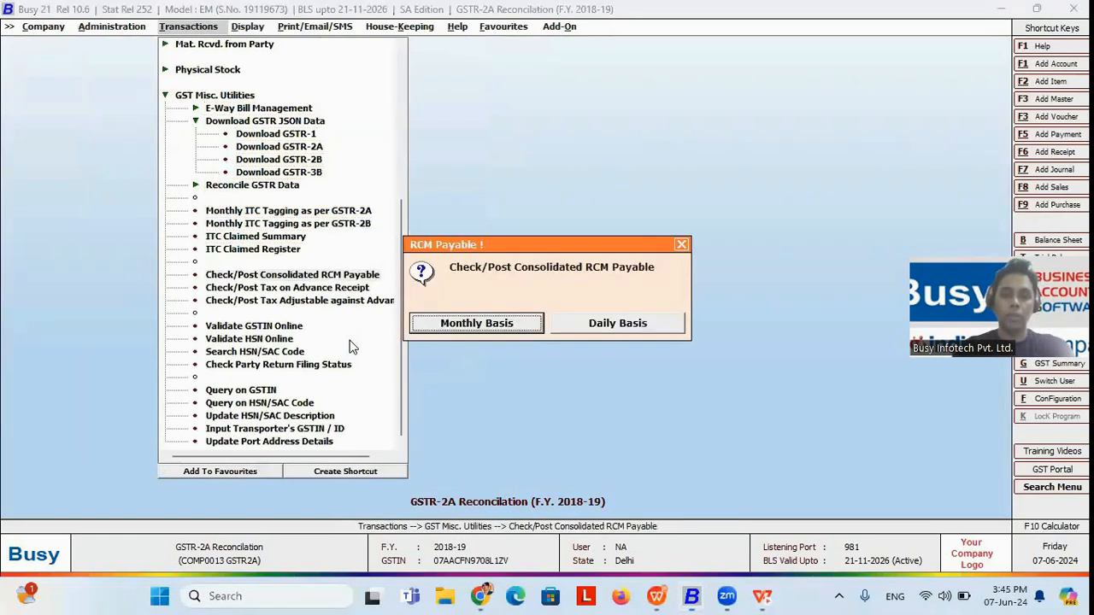
Step: Generate the RCM payable report on a daily basis for all dates from 01-04-2018 to 31-03-2019
key(Right)
key(Return)
key(Return)
key(Return)
key(Return)
key(Return)
key(Return)
key(Return)
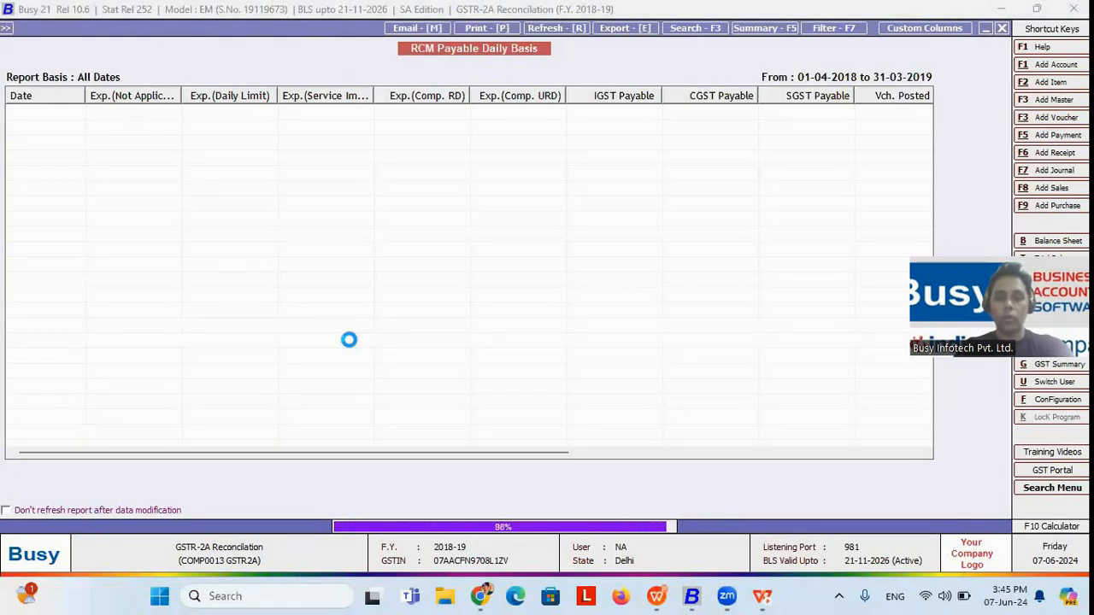
Step: Examine the daily RCM payable amounts and voucher posting status for the April 2018 dates
key(Down)
key(Down)
key(Down)
key(Down)
key(Down)
key(Down)
key(Down)
key(Down)
key(Down)
key(Down)
key(Down)
key(Down)
key(Down)
key(Down)
key(Down)
key(Down)
key(Down)
key(Down)
key(Down)
key(Down)
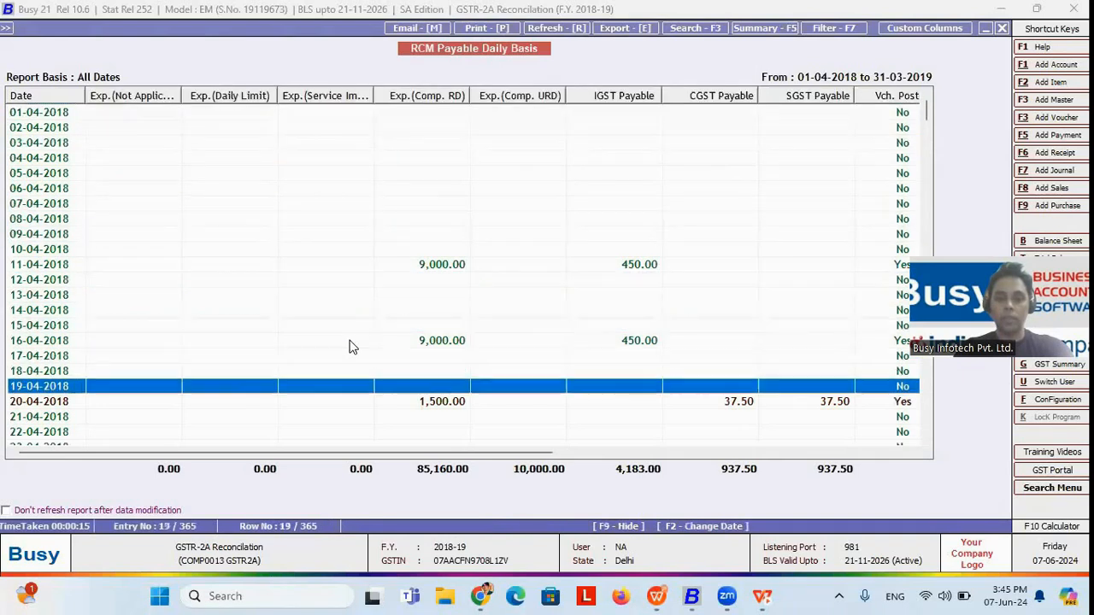
key(Down)
key(Down)
key(Down)
key(Down)
key(Down)
key(Down)
key(Down)
key(Down)
key(Down)
key(Down)
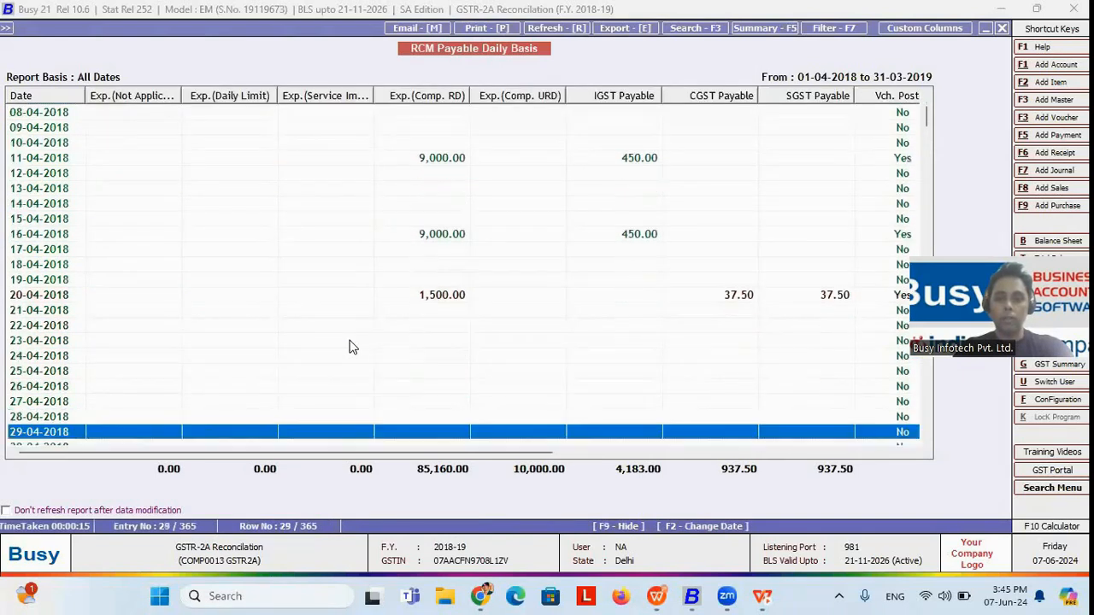
Step: Open the RCM liability calculation for 15-05-2018 and its freight journal voucher, and check the voucher's GST Nature options
key(Down)
key(Down)
key(Down)
key(Down)
key(Down)
key(Down)
key(Down)
key(Down)
key(Down)
key(Down)
key(Down)
key(Down)
key(Down)
key(Return)
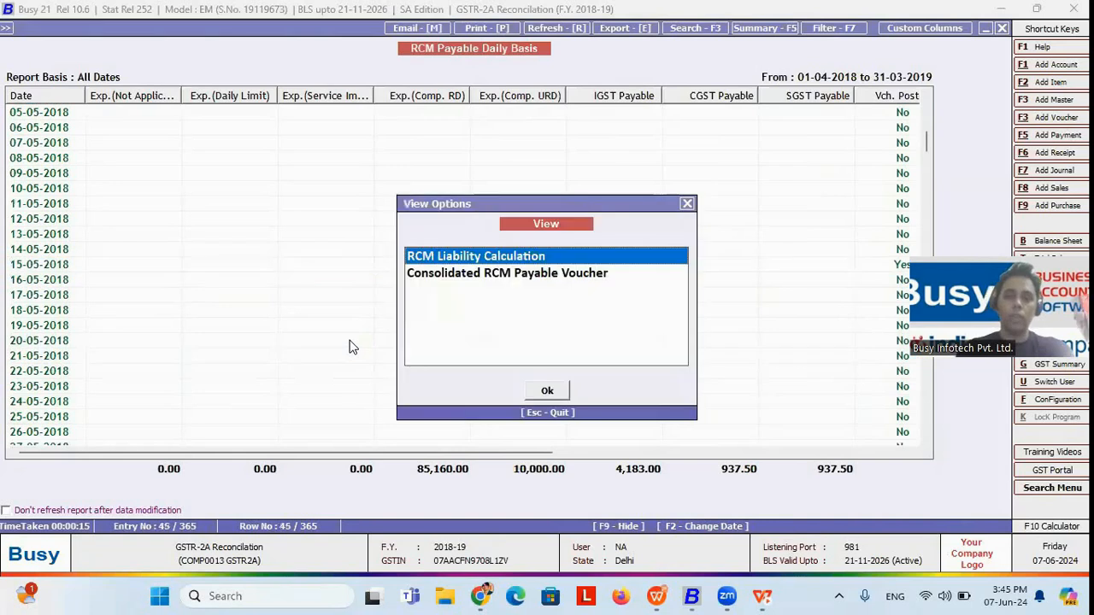
key(Return)
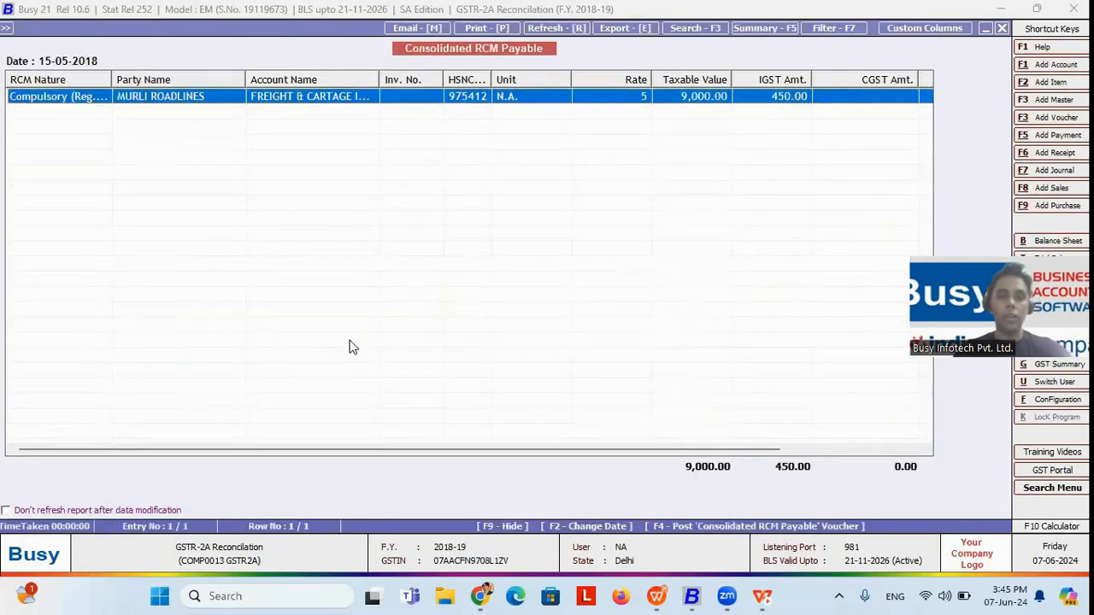
key(Return)
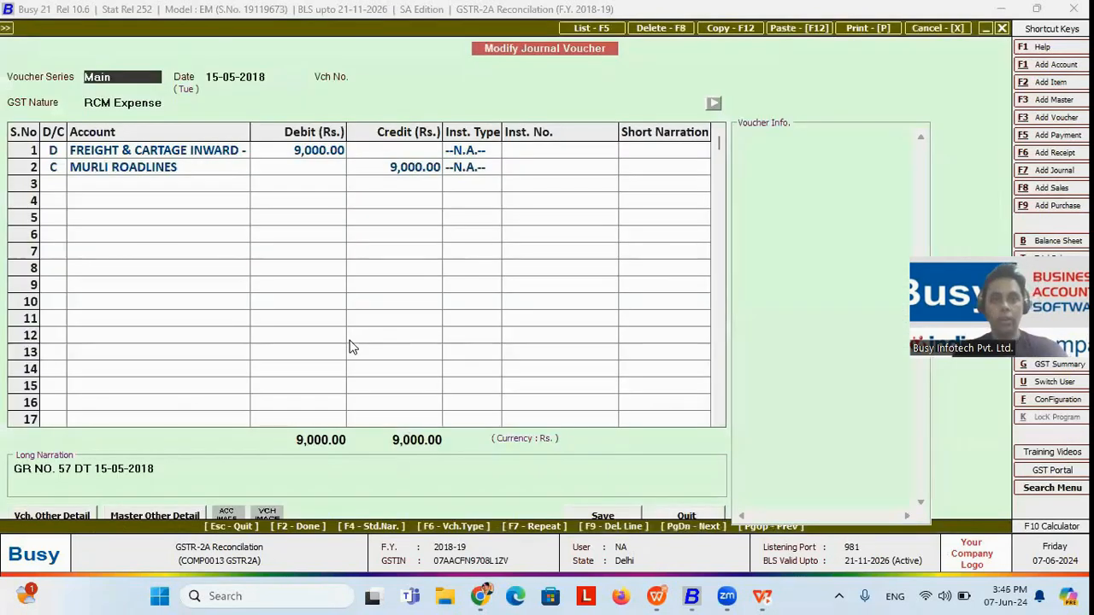
click(195, 103)
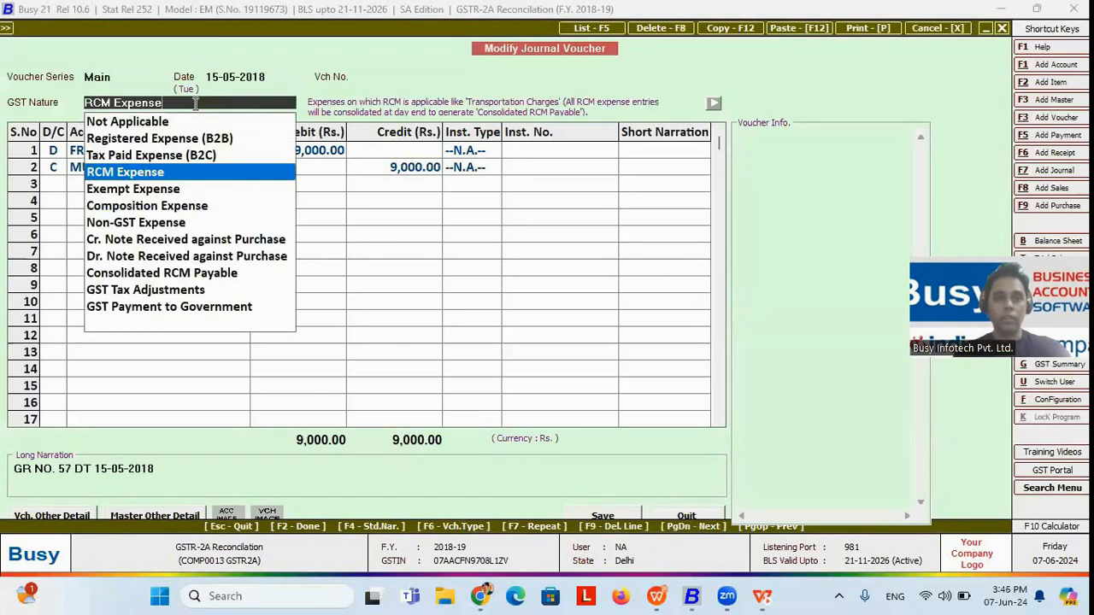
click(181, 173)
Step: Review the tax category and RCM nature in the FREIGHT & CARTAGE INWARD - 5% account master, and return to the RCM liability calculation
click(144, 154)
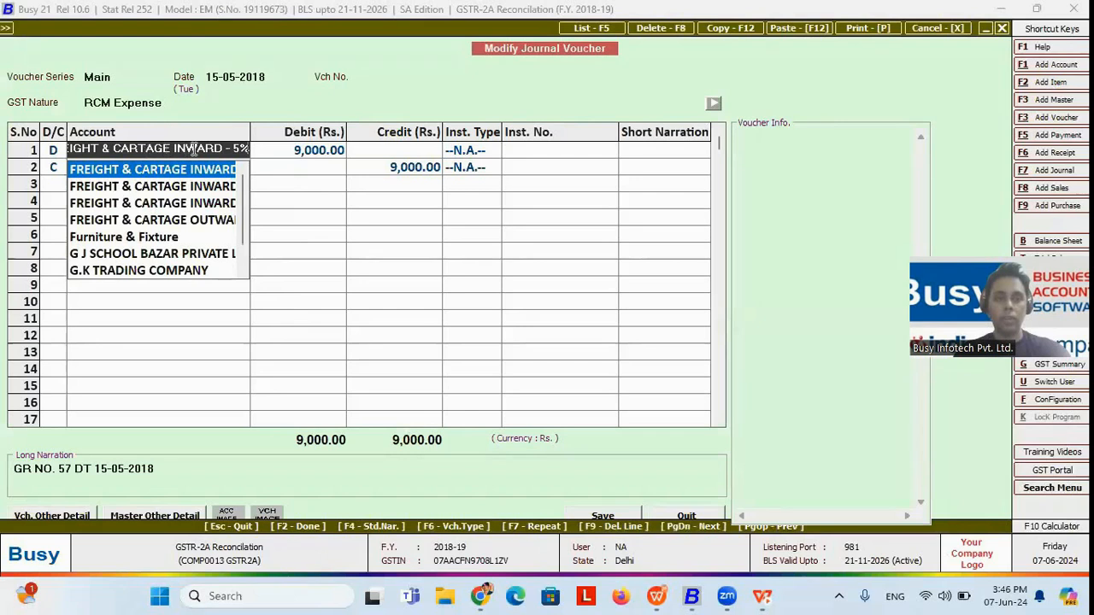
key(alt+m)
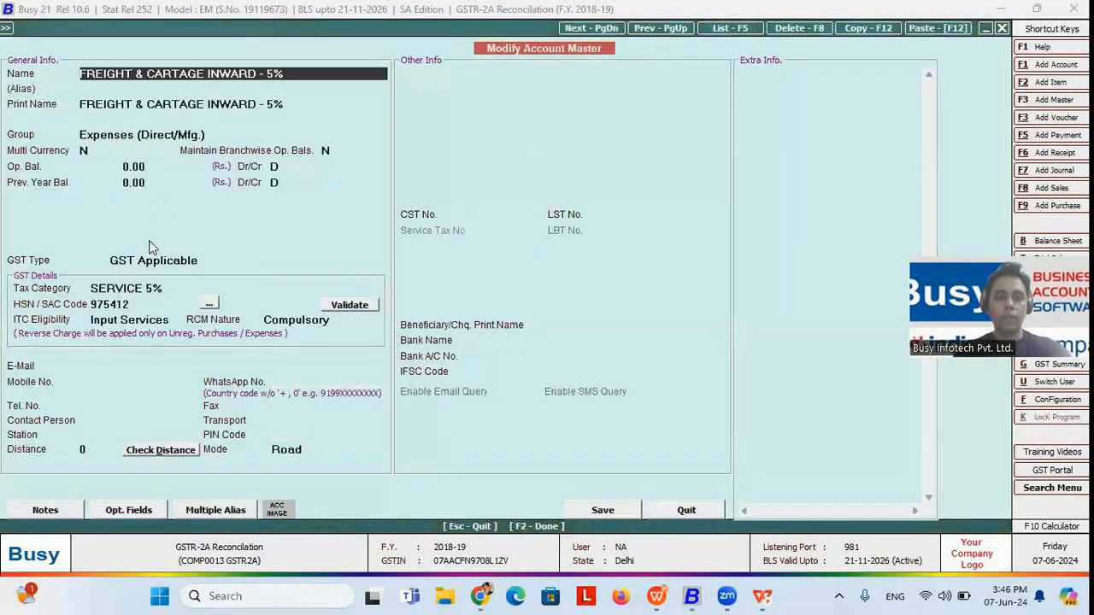
click(179, 288)
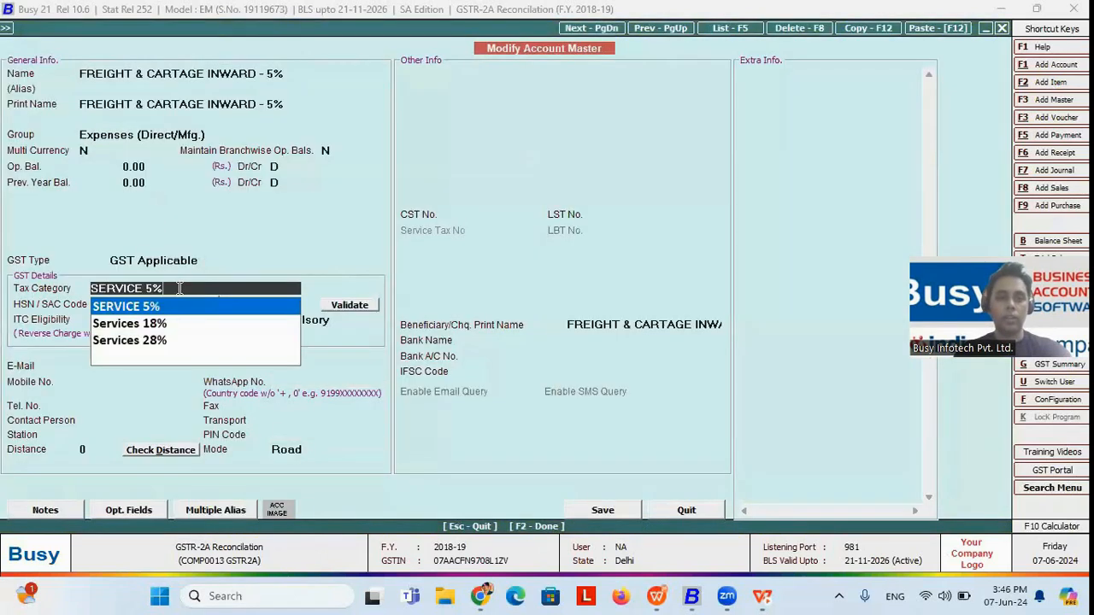
click(332, 320)
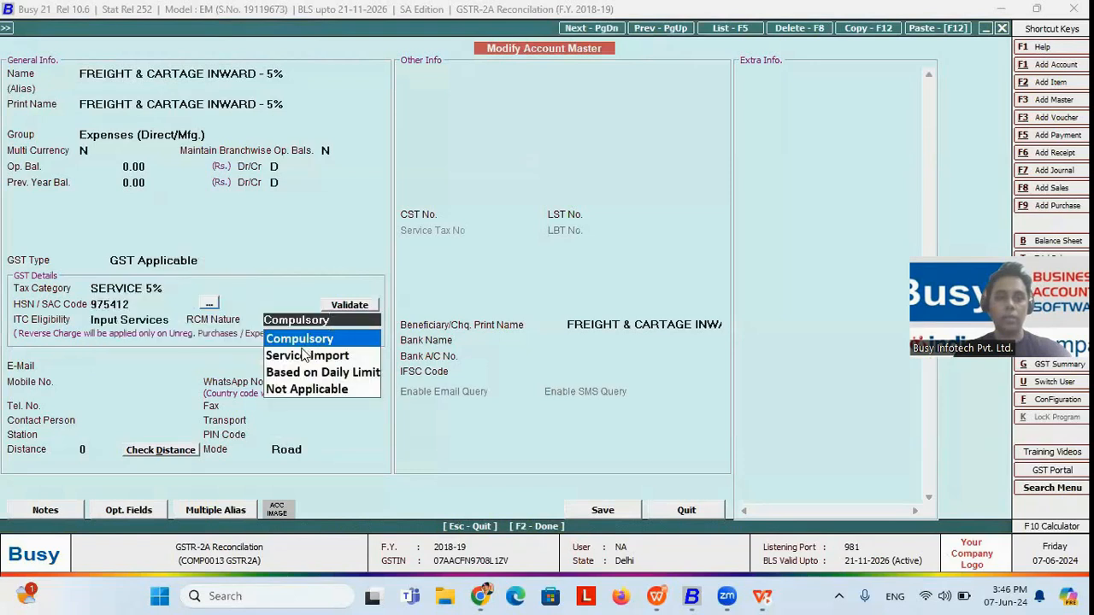
key(Escape)
key(Escape)
key(Escape)
key(Escape)
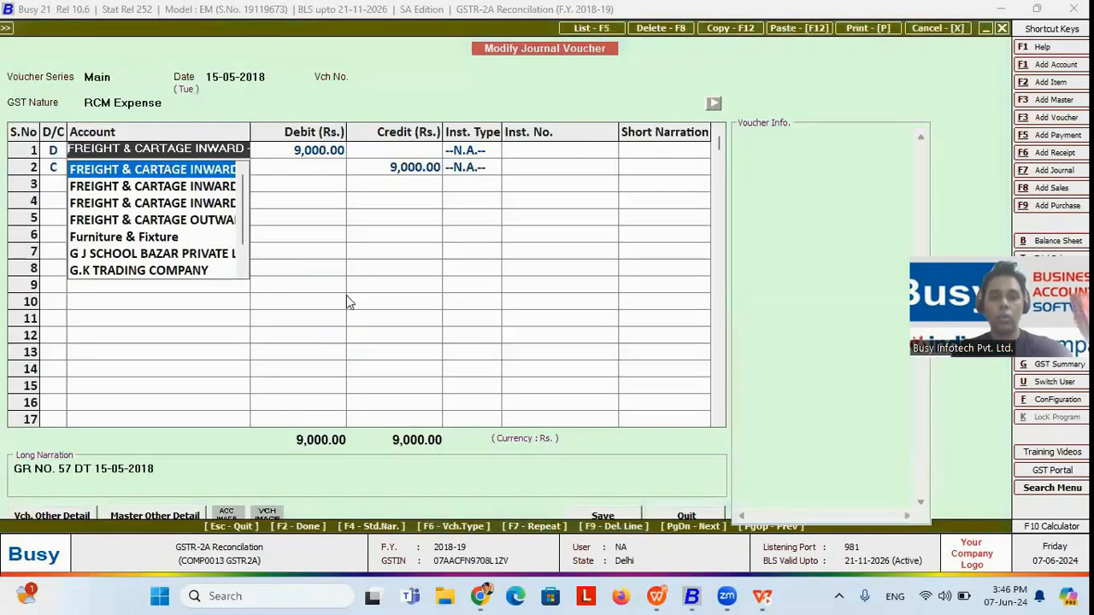
key(Return)
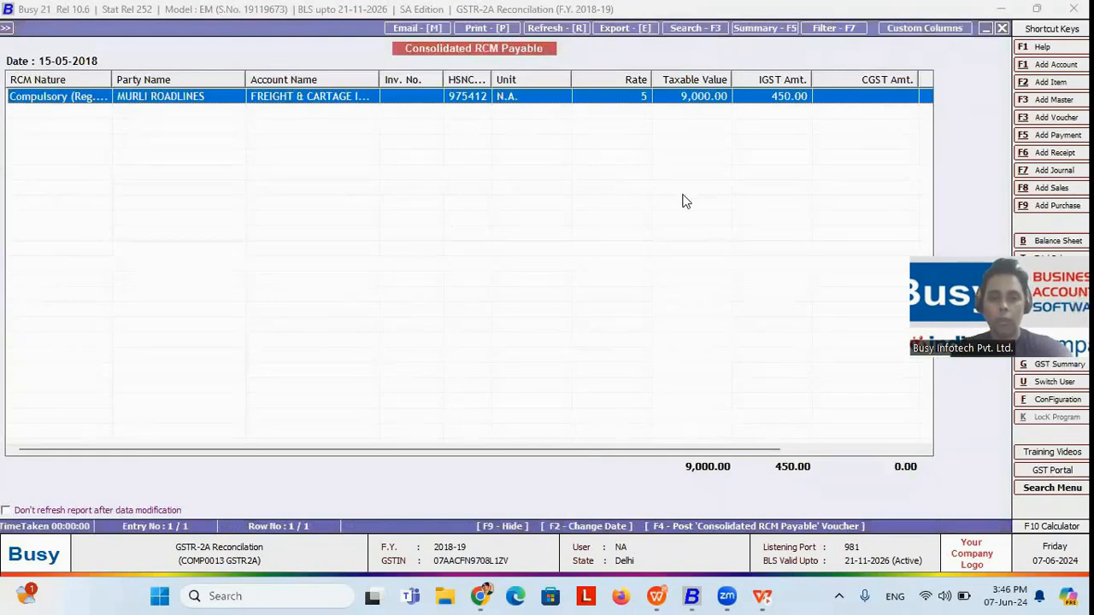
Step: Generate the Consolidated RCM Payable voucher dated 15-05-2018 in the Main series with the preset RCM output and input accounts
key(F4)
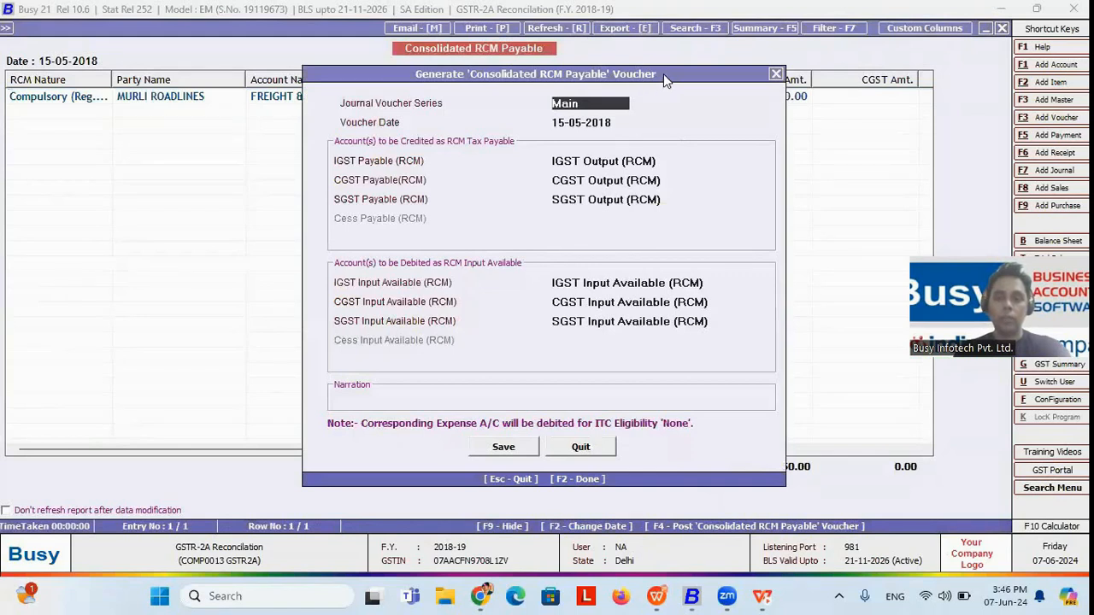
click(504, 448)
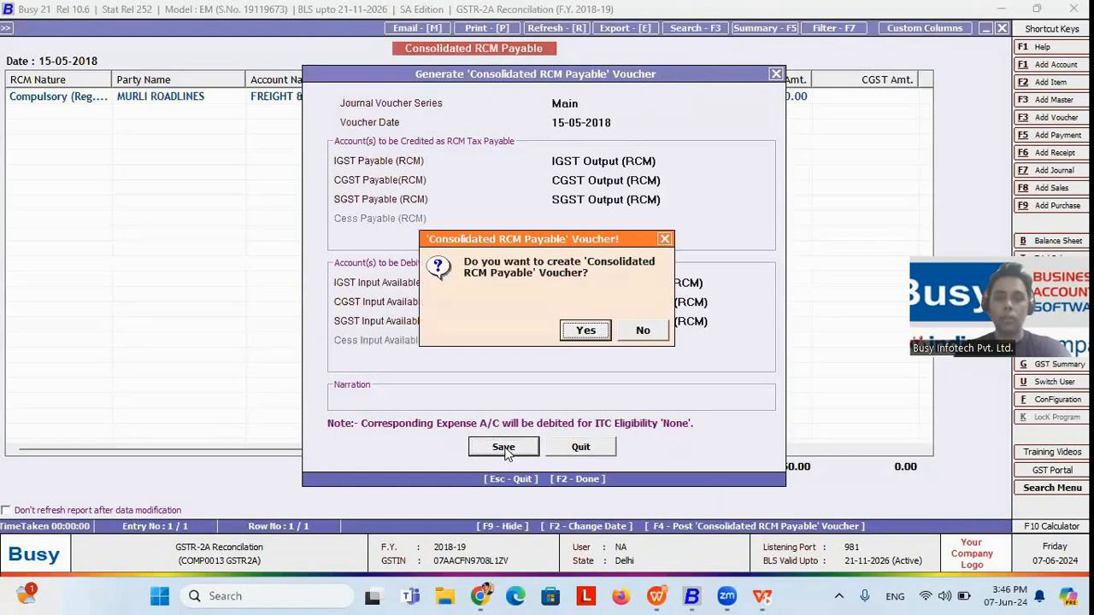
click(585, 335)
click(586, 332)
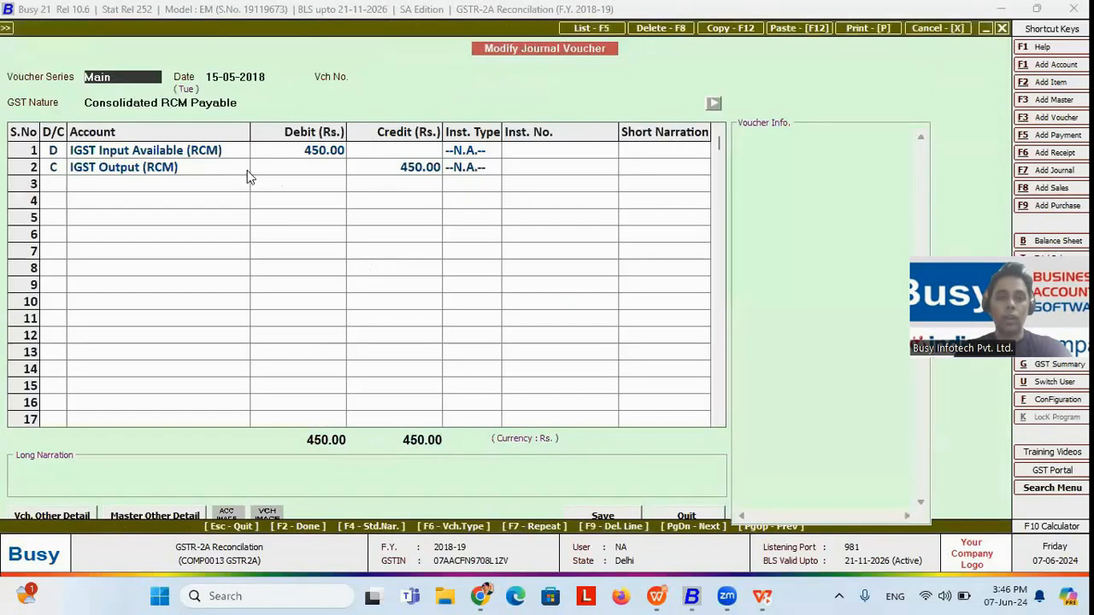
Step: Try to save the Consolidated RCM Payable voucher with invoice number 2121 in the reverse charge liability details
click(182, 170)
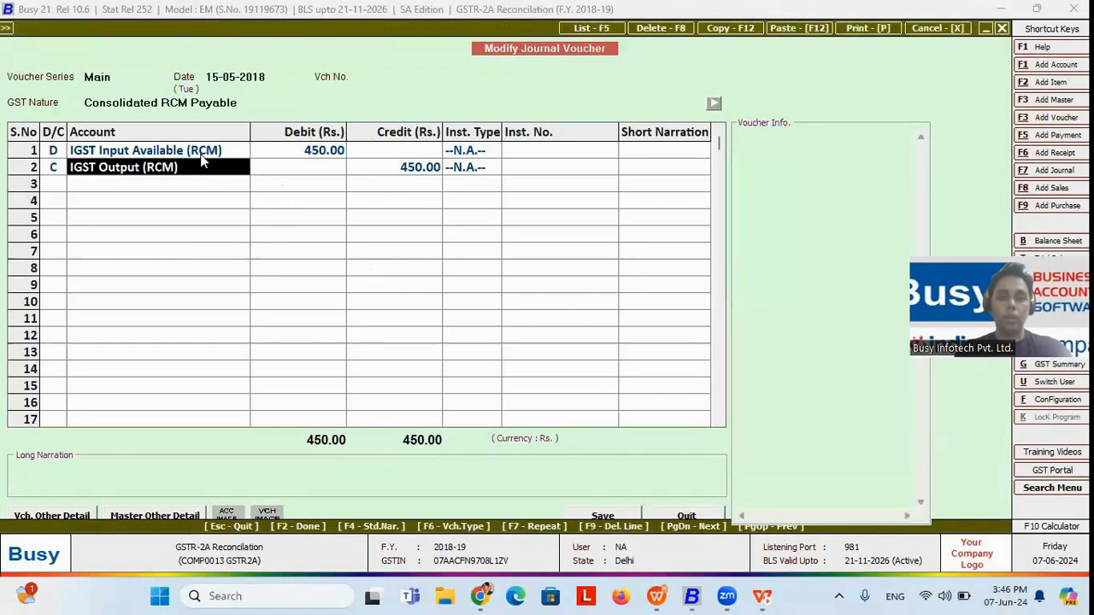
click(201, 156)
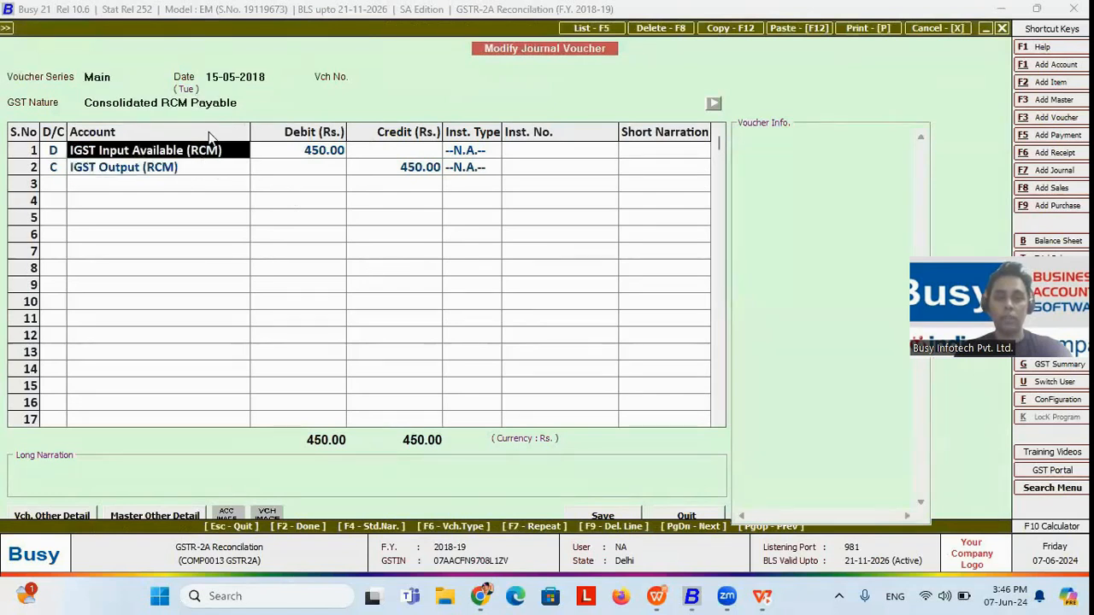
key(F2)
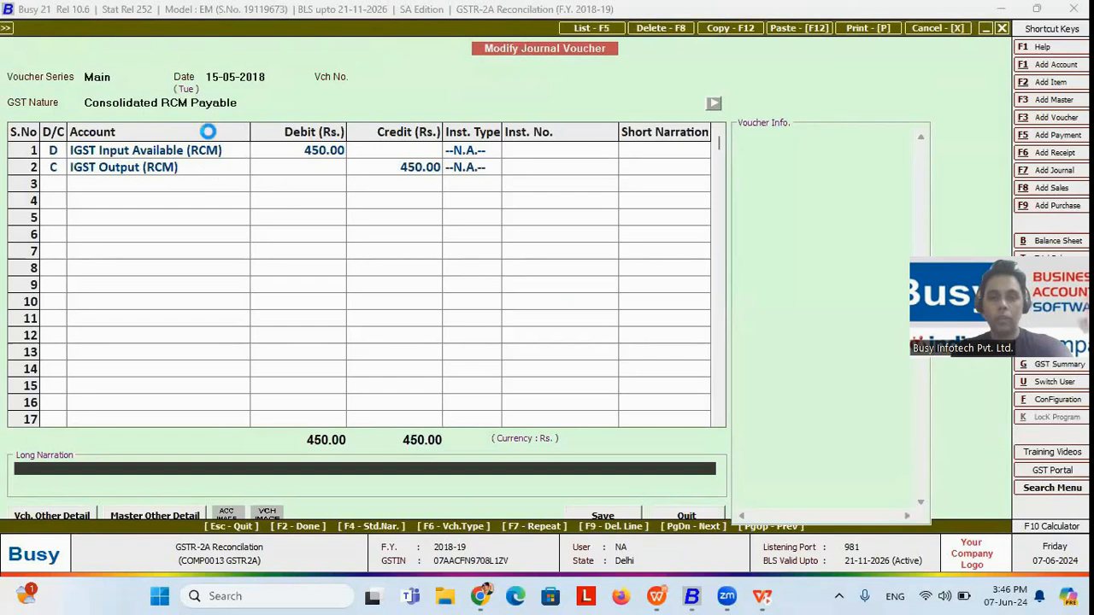
click(419, 286)
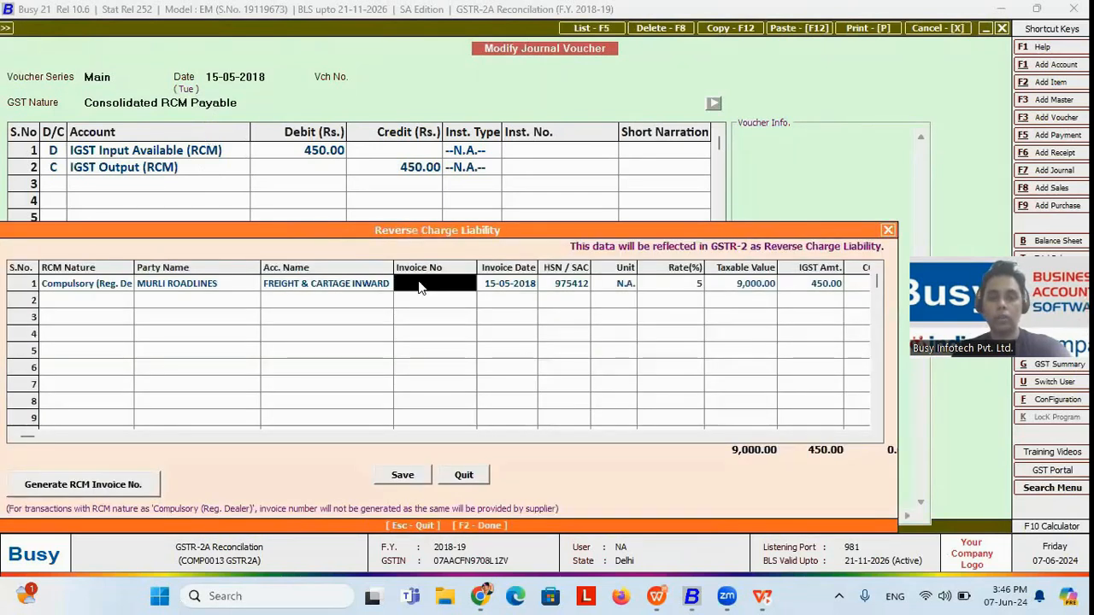
text(2121)
key(F2)
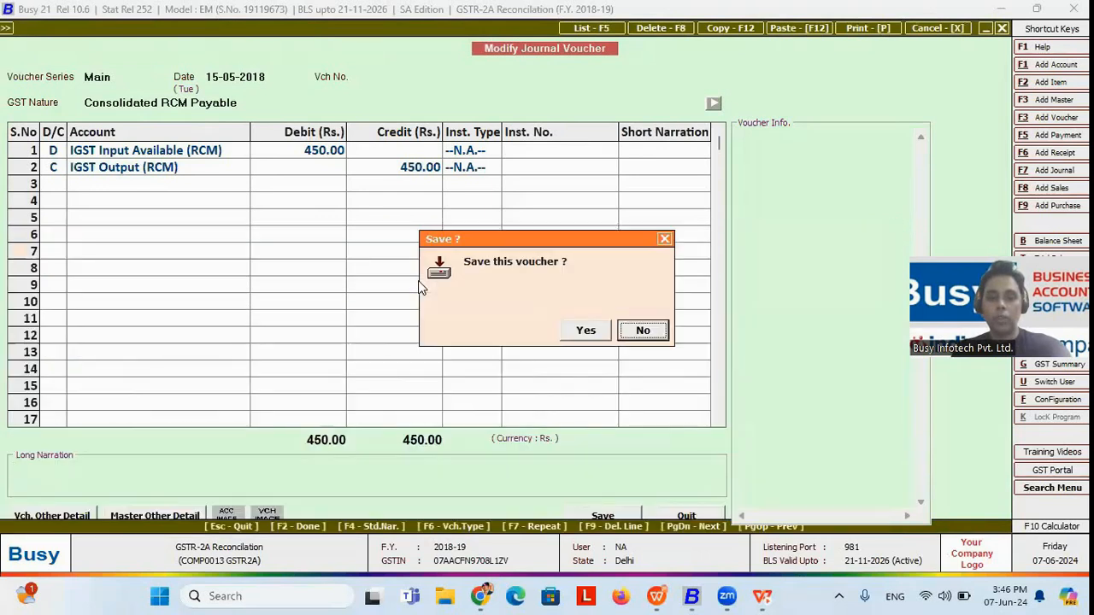
click(585, 333)
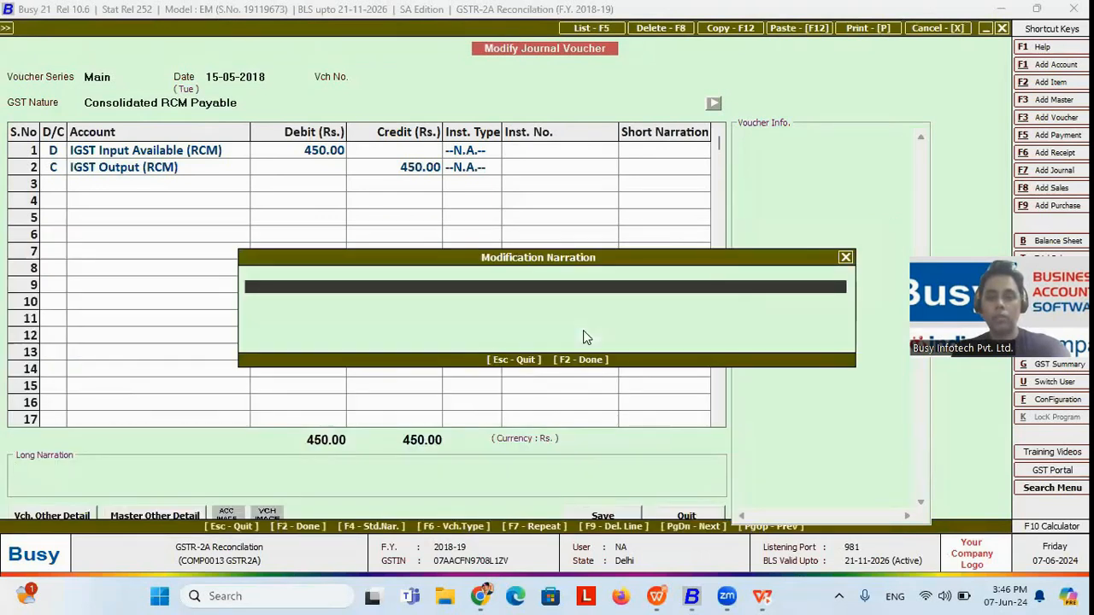
key(F2)
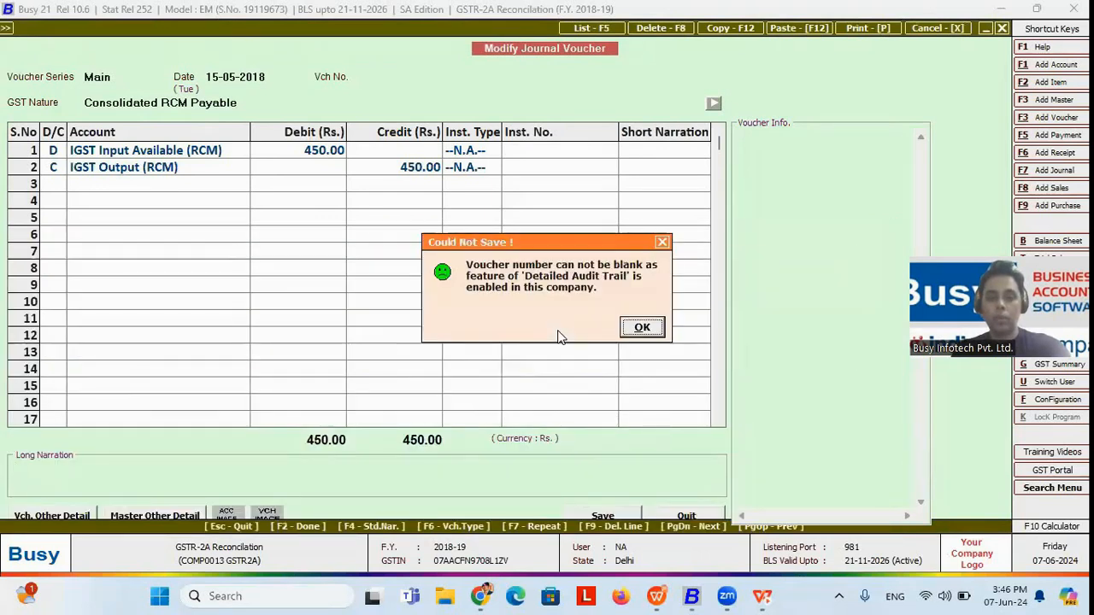
click(641, 330)
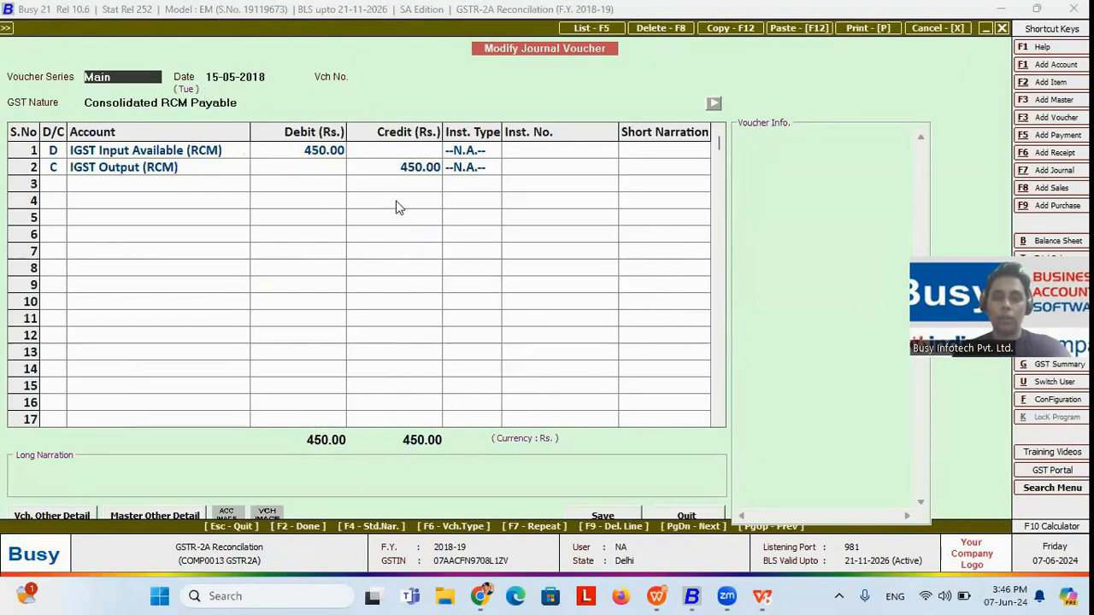
Step: Quit the journal voucher without saving its changes and close the RCM payable daily report
key(Escape)
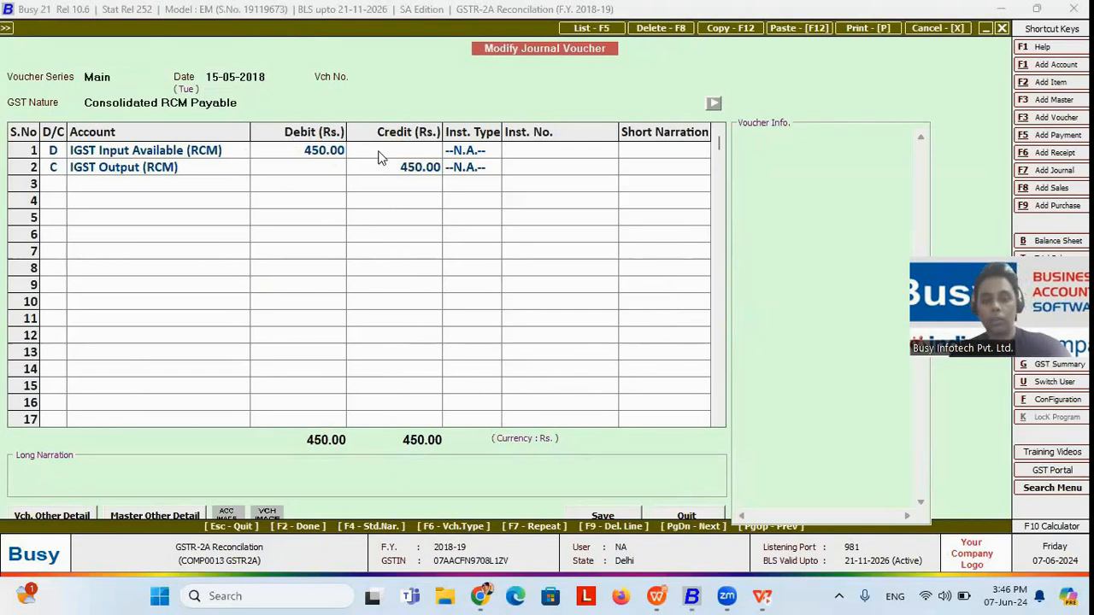
key(Return)
key(Escape)
key(Escape)
key(Escape)
key(Escape)
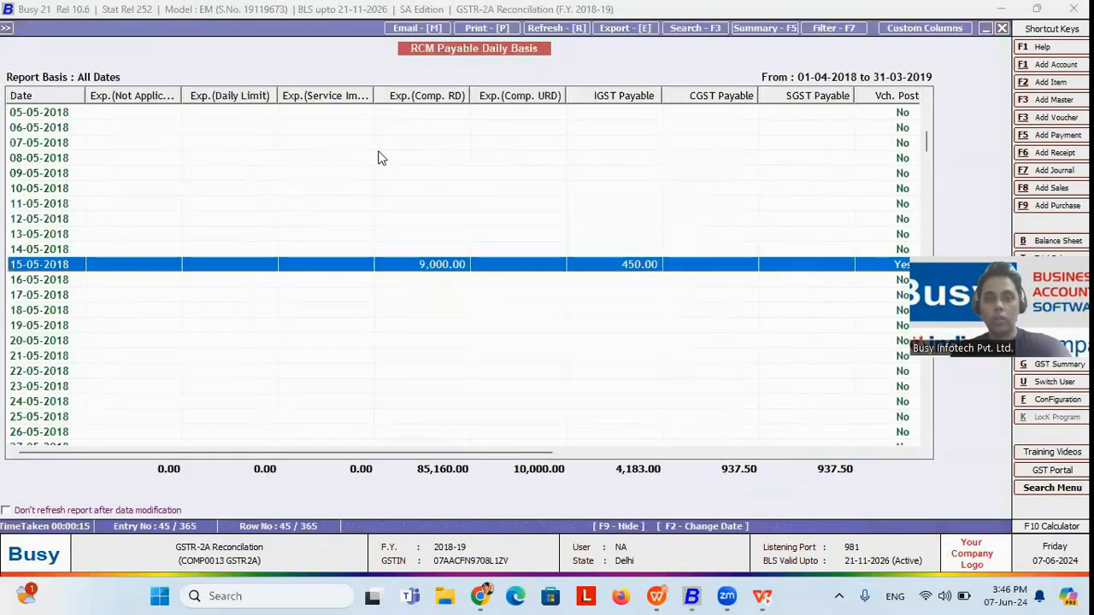
key(Escape)
key(Escape)
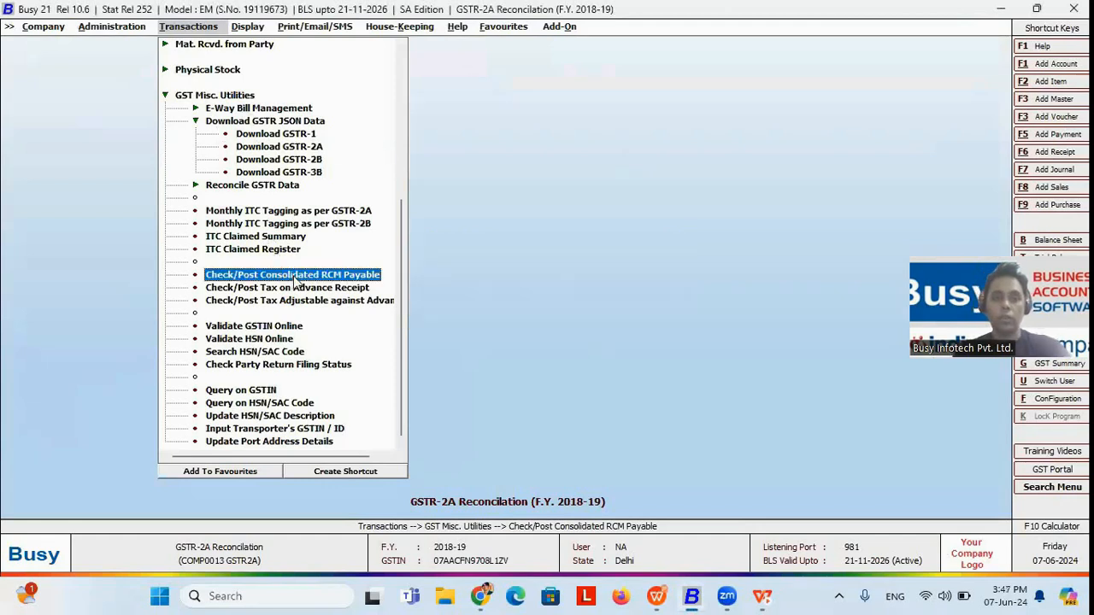
Step: Start a new journal voucher and set its GST Nature to RCM Expense
scroll(393, 197, up, 6)
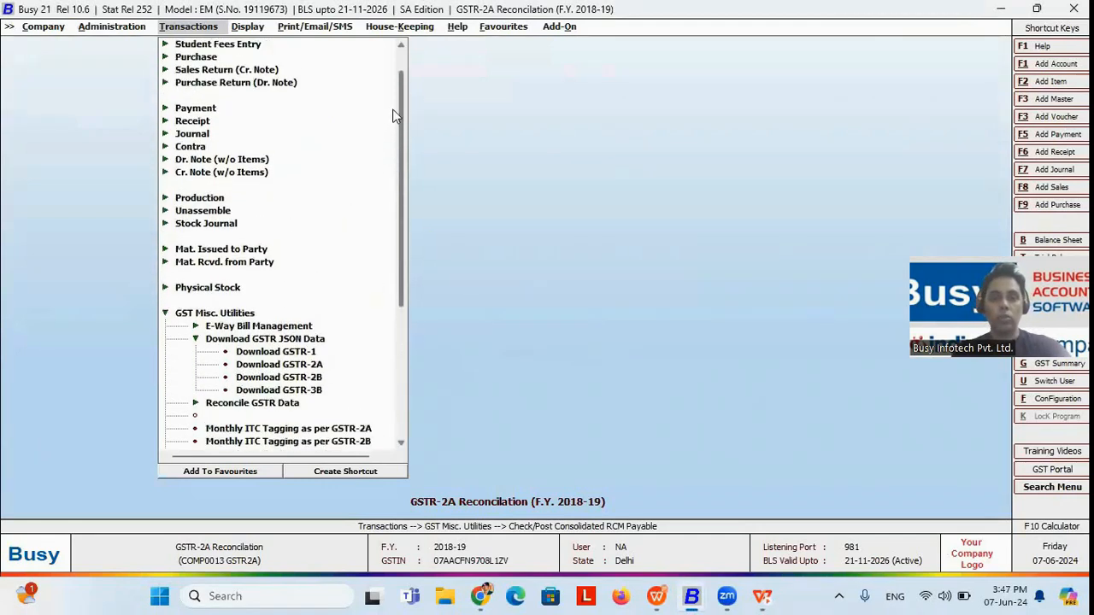
click(188, 159)
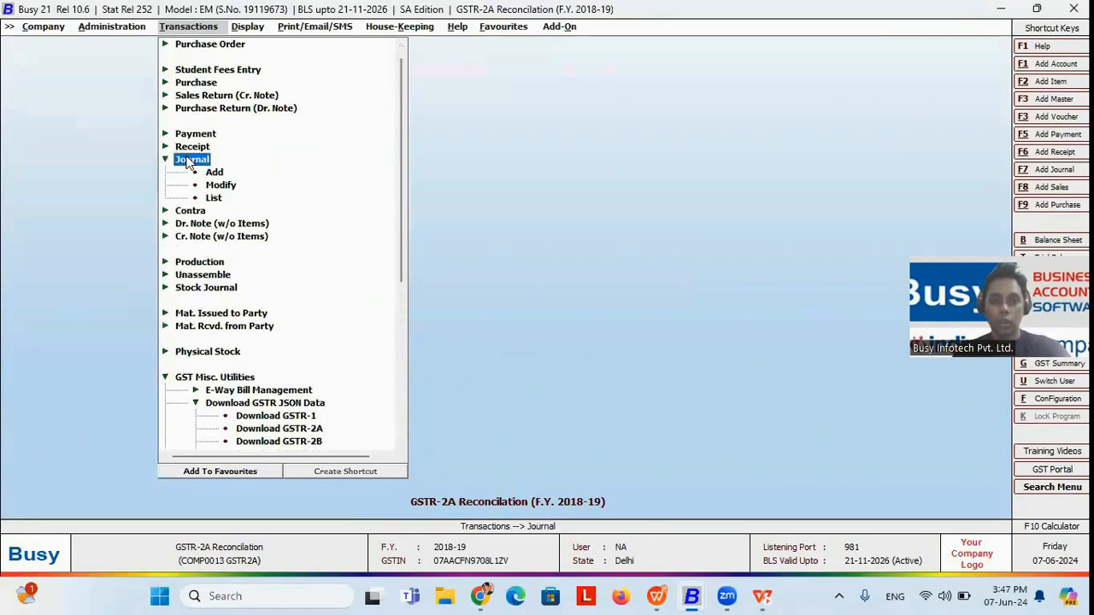
click(214, 171)
key(Return)
key(Return)
key(Down)
key(Down)
key(Down)
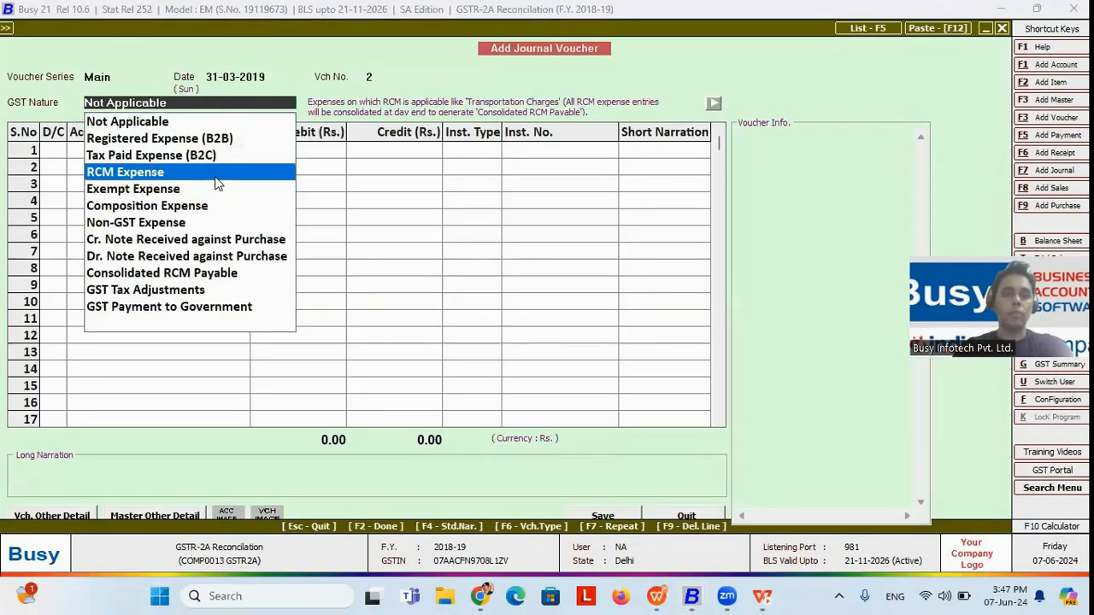
key(Return)
key(Return)
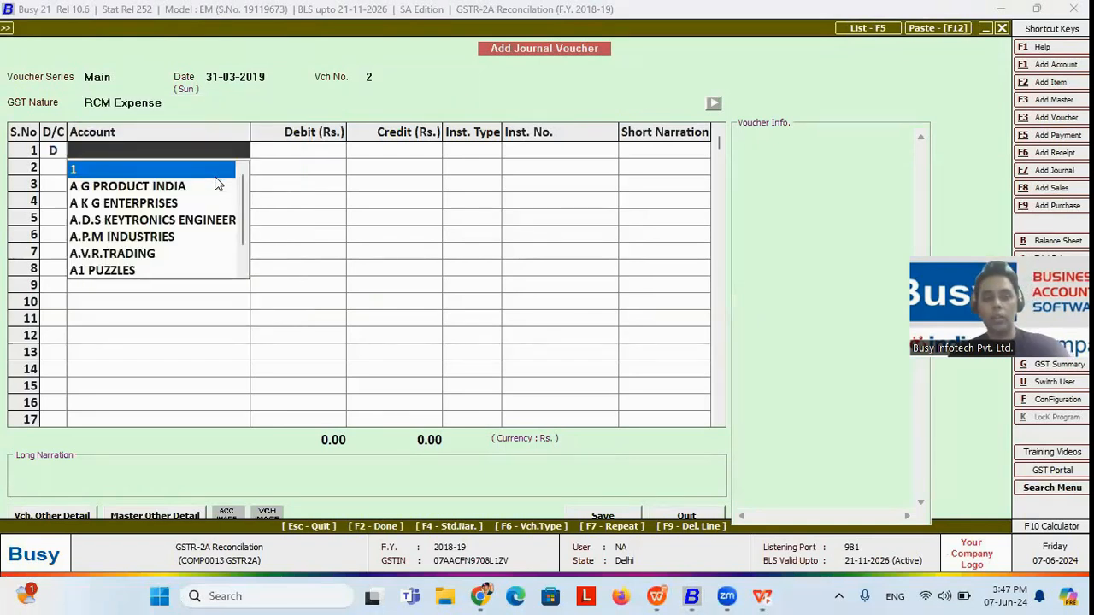
Step: Quit the new RCM Expense journal voucher without saving it
key(Escape)
key(Escape)
key(Escape)
key(Escape)
key(Escape)
click(581, 335)
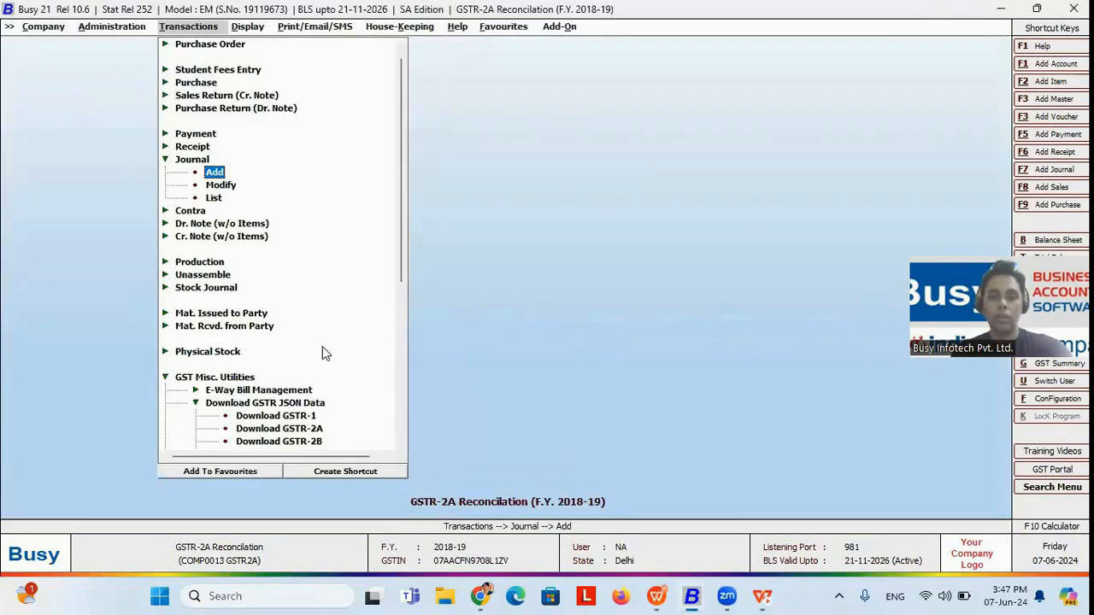
Step: Open the GST Summary report for 01-04-2018 to 31-03-2019
drag(399, 267, 315, 382)
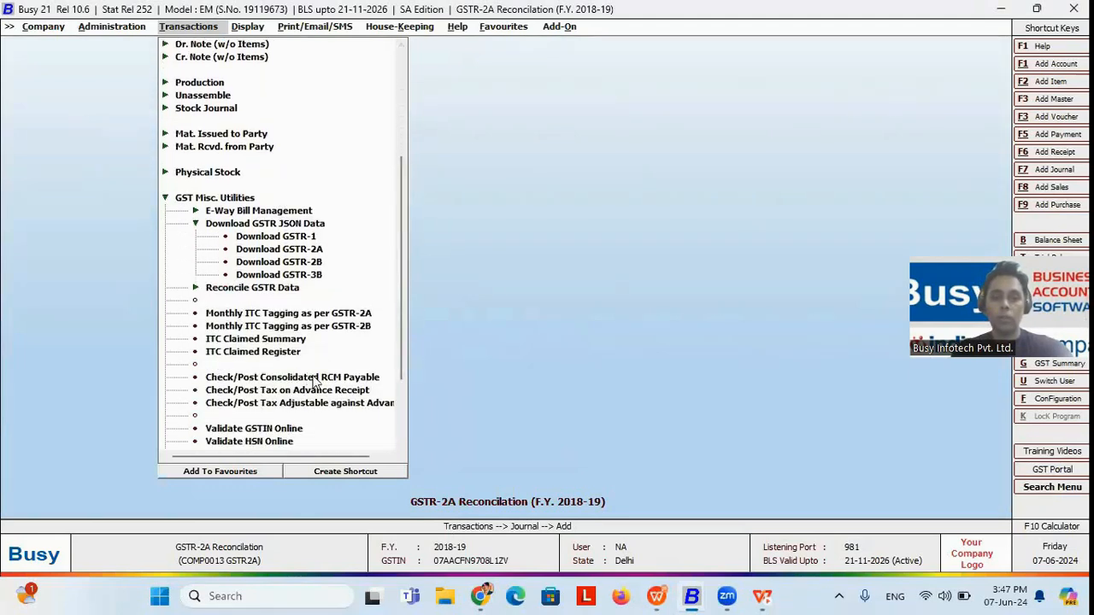
key(Right)
key(Up)
key(Up)
key(Up)
key(Up)
key(Up)
key(Up)
key(Up)
key(Up)
key(Up)
key(Up)
key(Up)
key(Up)
key(Up)
key(Up)
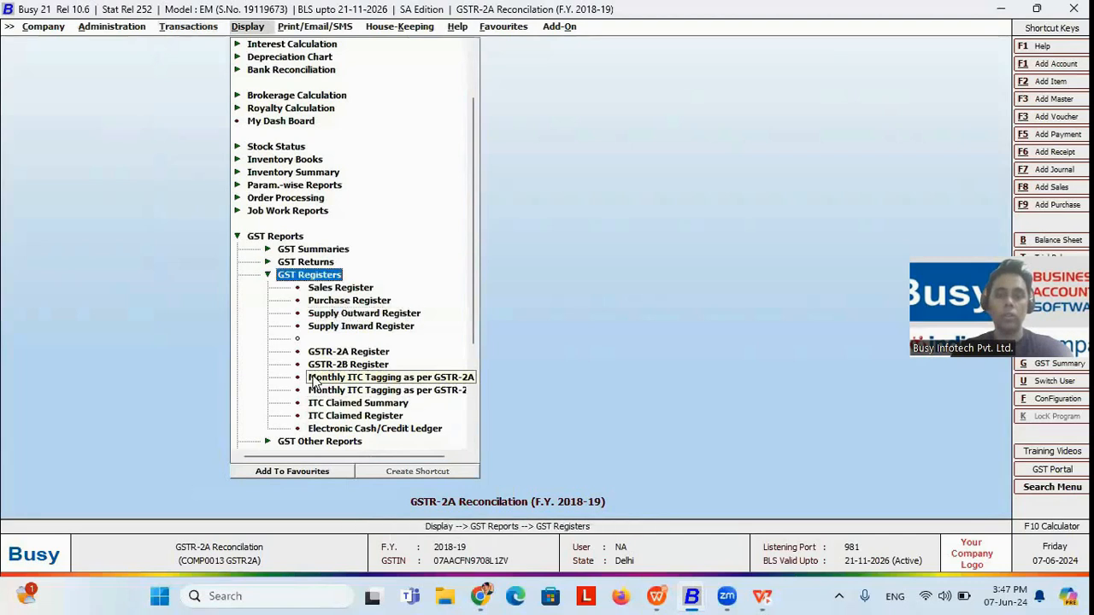
key(Return)
key(Return)
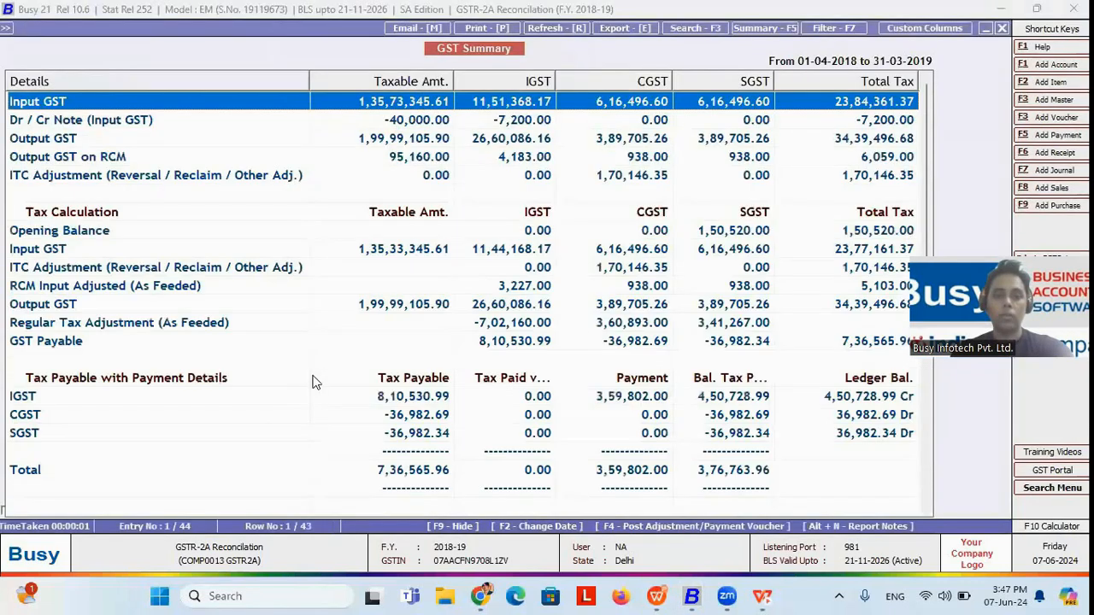
Step: Examine the GST Summary's tax calculation down to Regular Tax Adjustment, call up adjustment/payment voucher posting, and leave the report
key(Down)
key(Down)
key(Down)
key(Down)
key(Down)
key(Down)
key(Down)
key(Down)
key(Down)
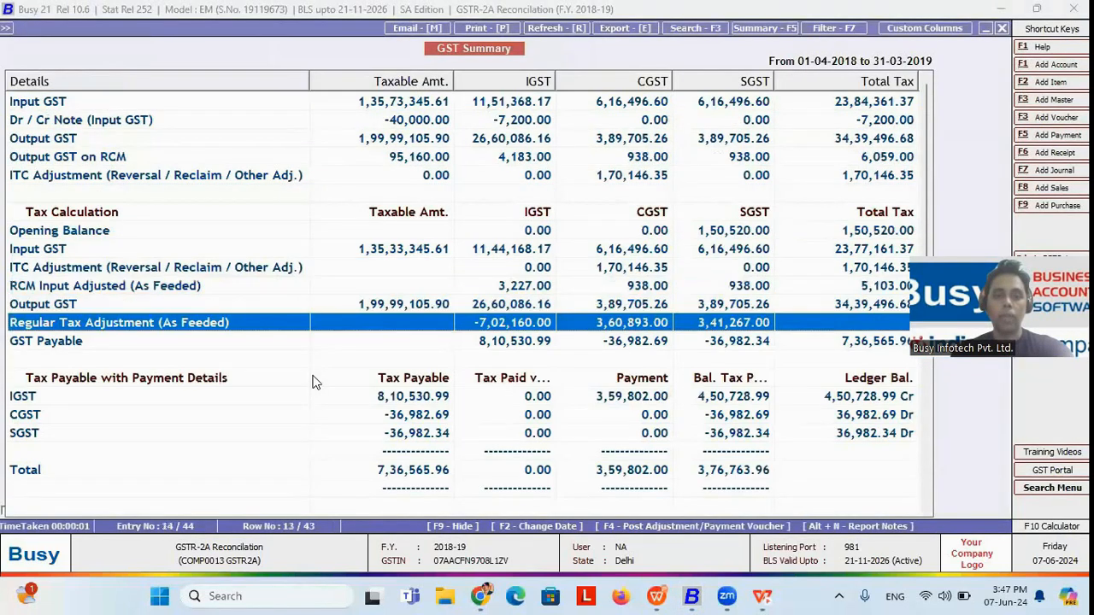
key(F4)
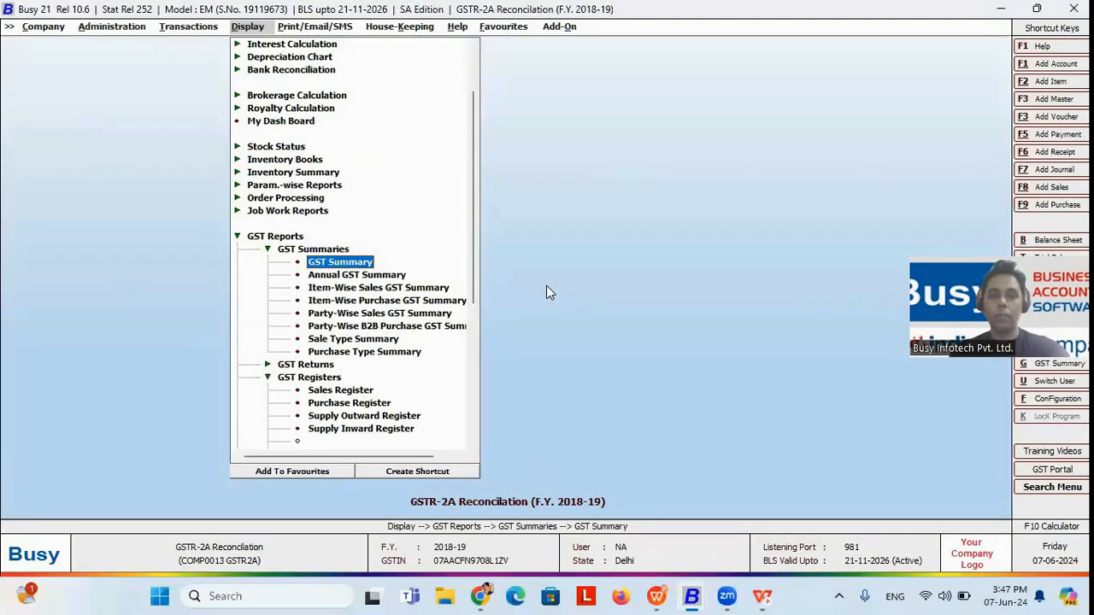
key(Left)
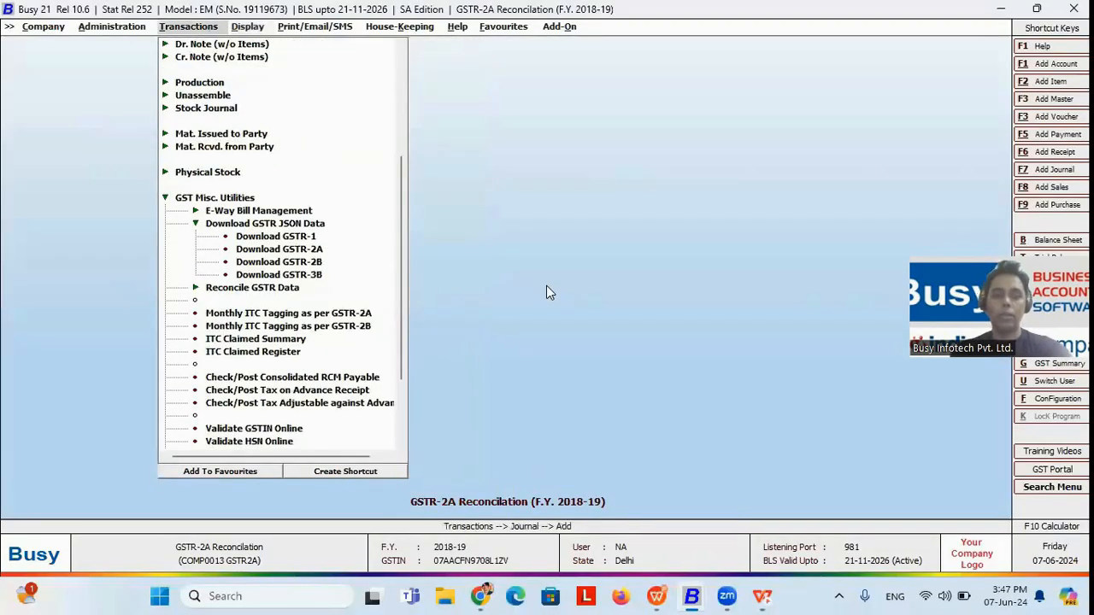
Step: Start a new receipt voucher in the Main series dated 18-07-2018 and set its GST Nature to Advance Receipt
key(Escape)
key(Escape)
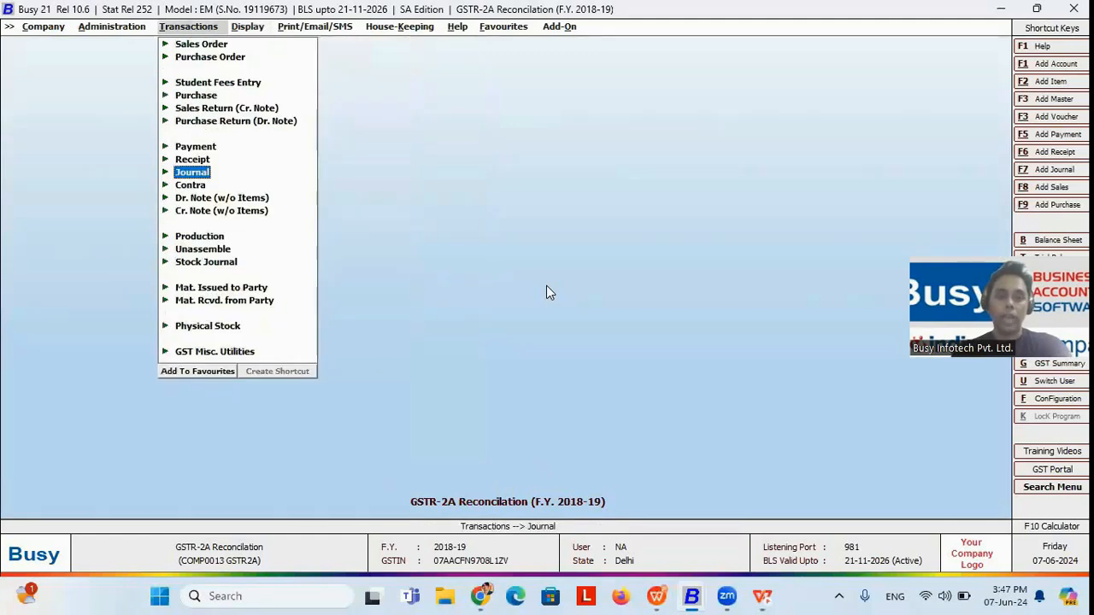
key(Up)
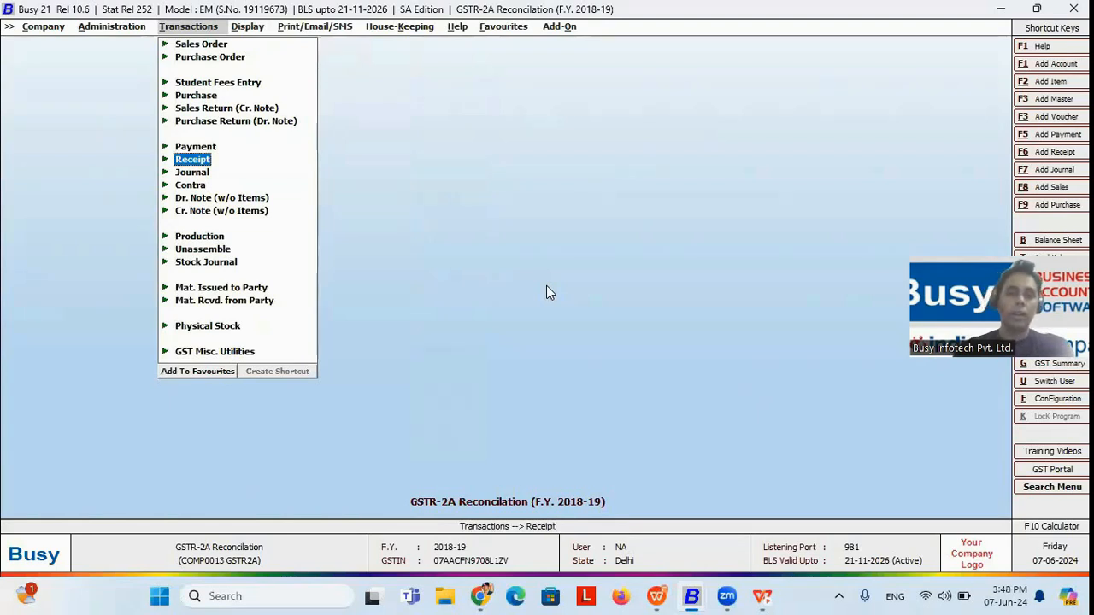
key(Return)
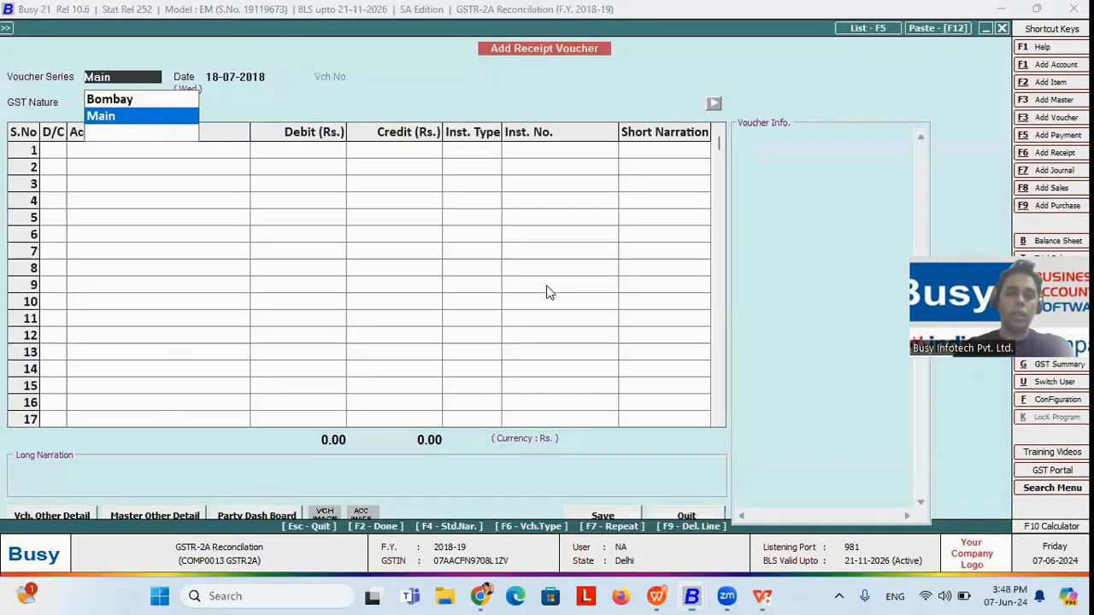
key(Return)
key(Return)
key(Return)
key(Return)
key(Down)
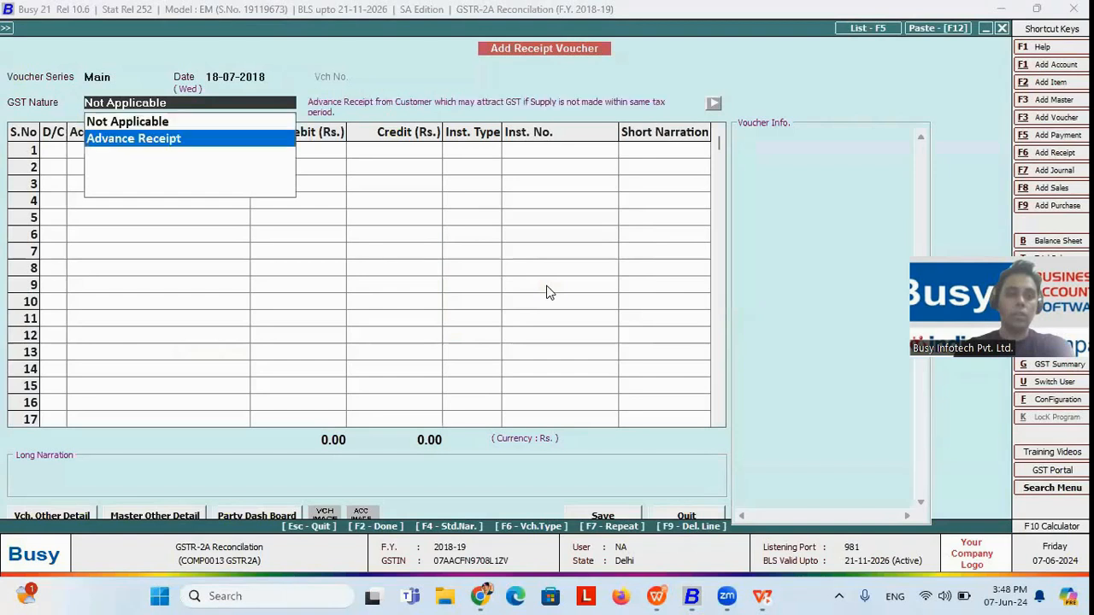
key(Return)
Step: Credit A G PRODUCT INDIA with 80,000 and debit PUNJAB NATIONAL BANK with 80,000 in the receipt voucher
key(Down)
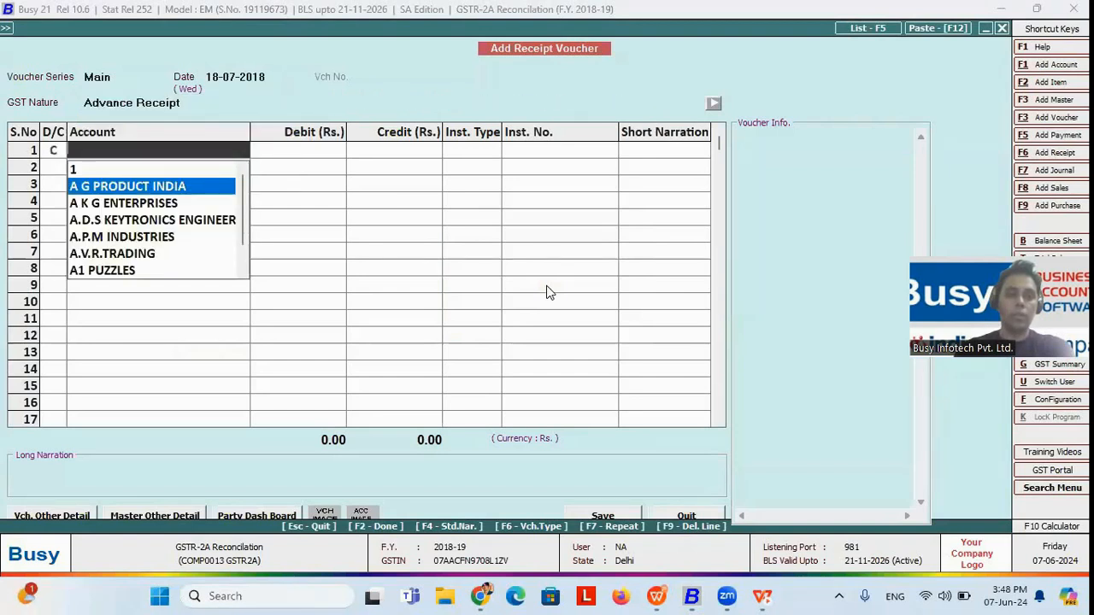
key(Return)
text(80000)
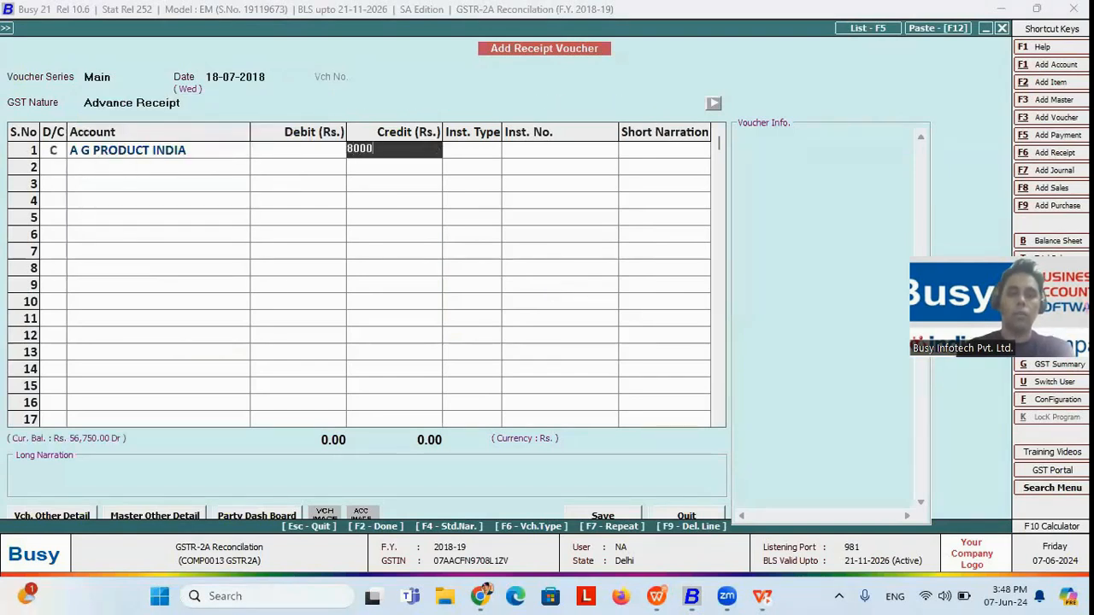
key(Return)
key(Return)
key(Return)
key(Return)
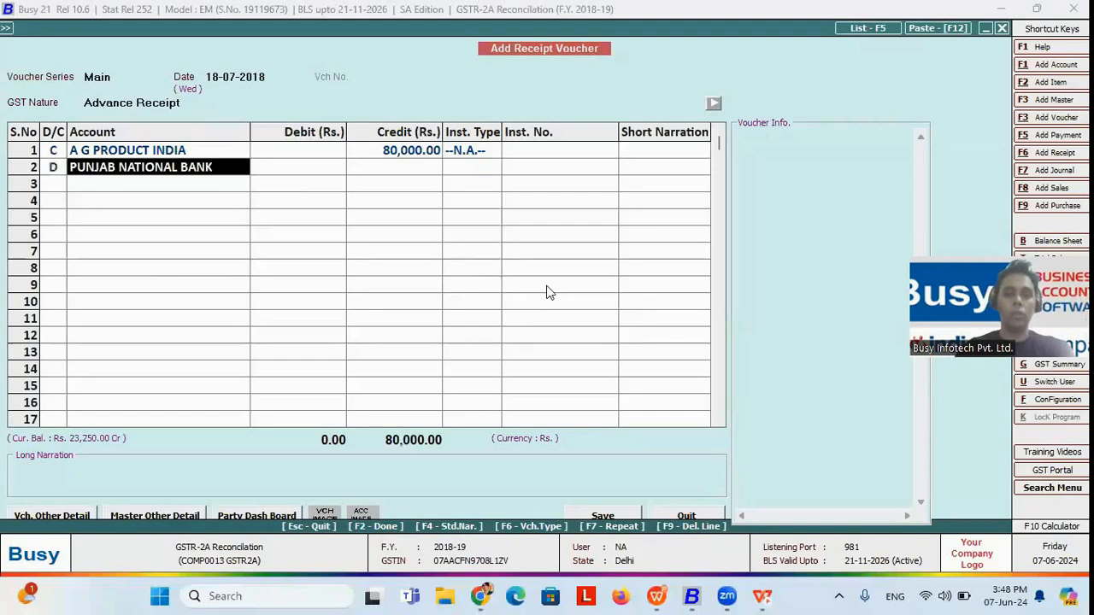
key(F2)
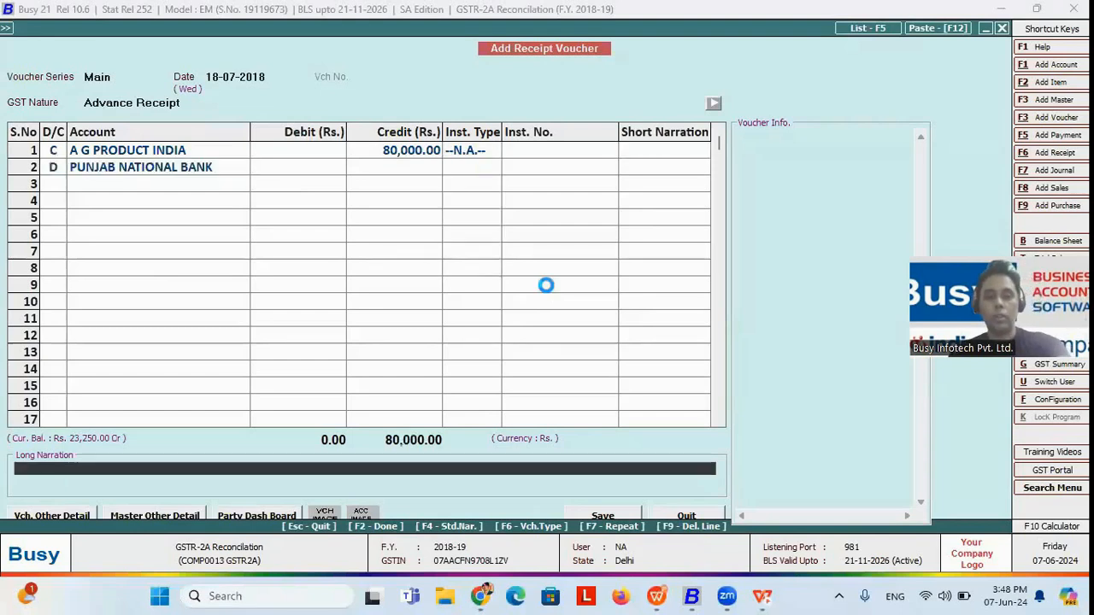
key(Return)
key(Return)
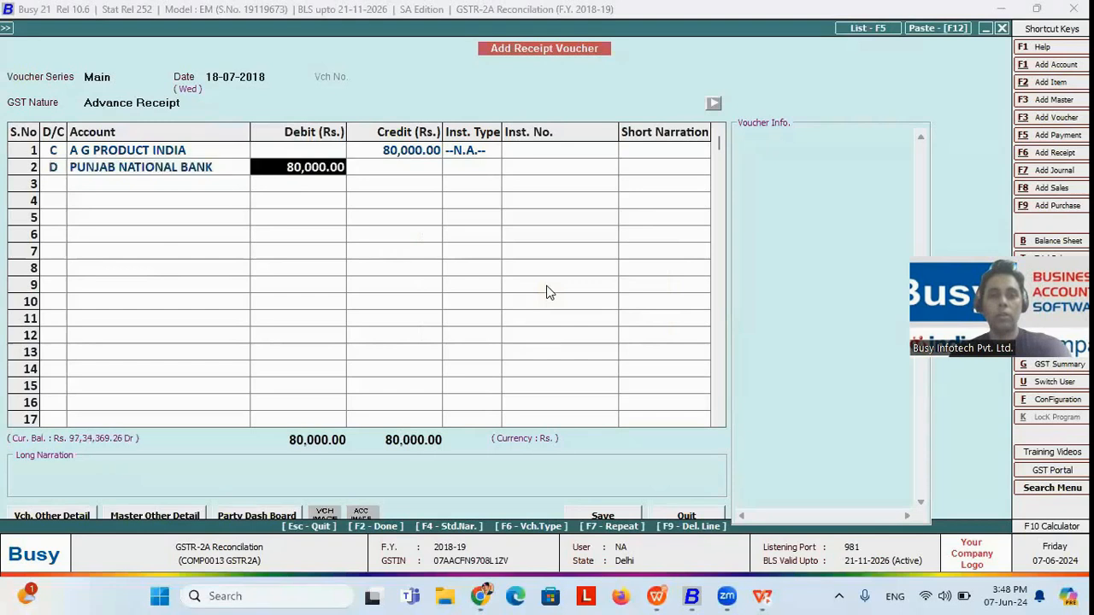
key(Return)
key(Return)
Step: Allocate the 80,000 advance under reference number 123 at an 18% tax rate
key(F2)
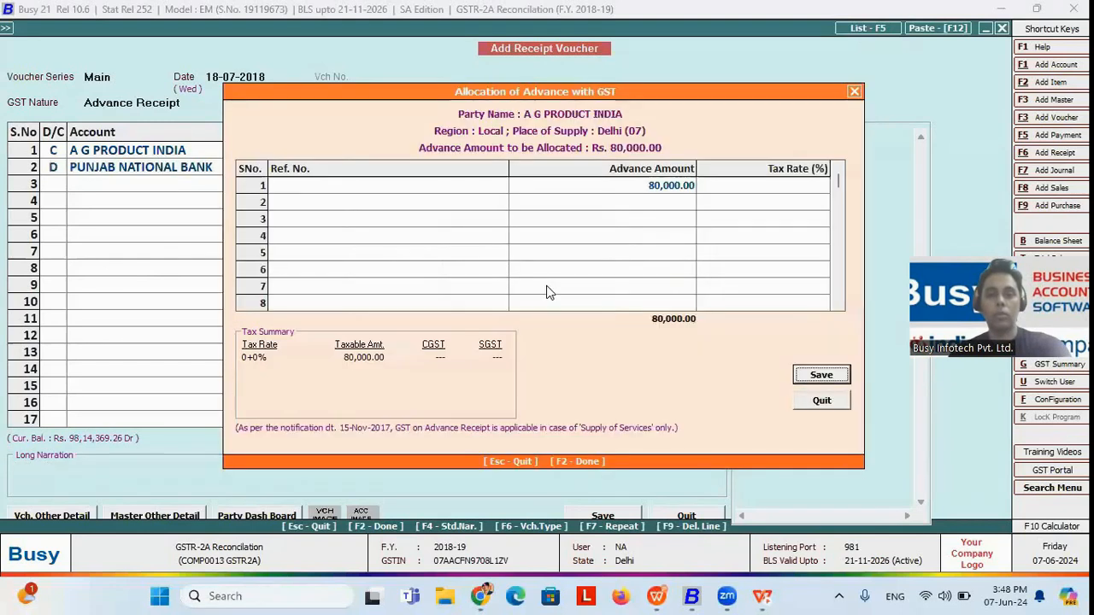
click(440, 181)
text(123)
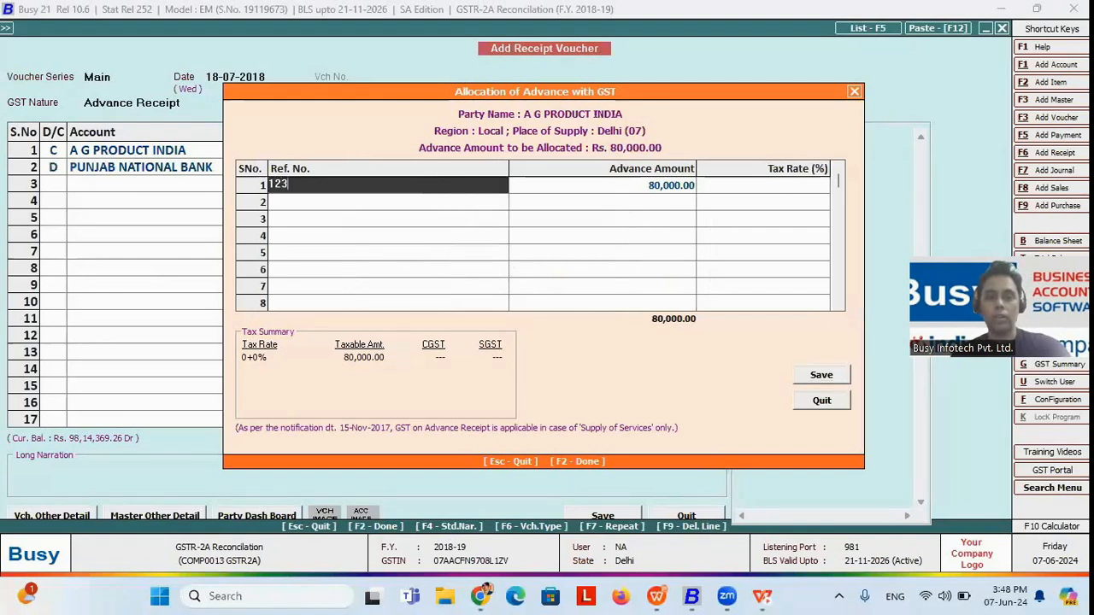
key(Return)
key(Return)
text(18)
key(Return)
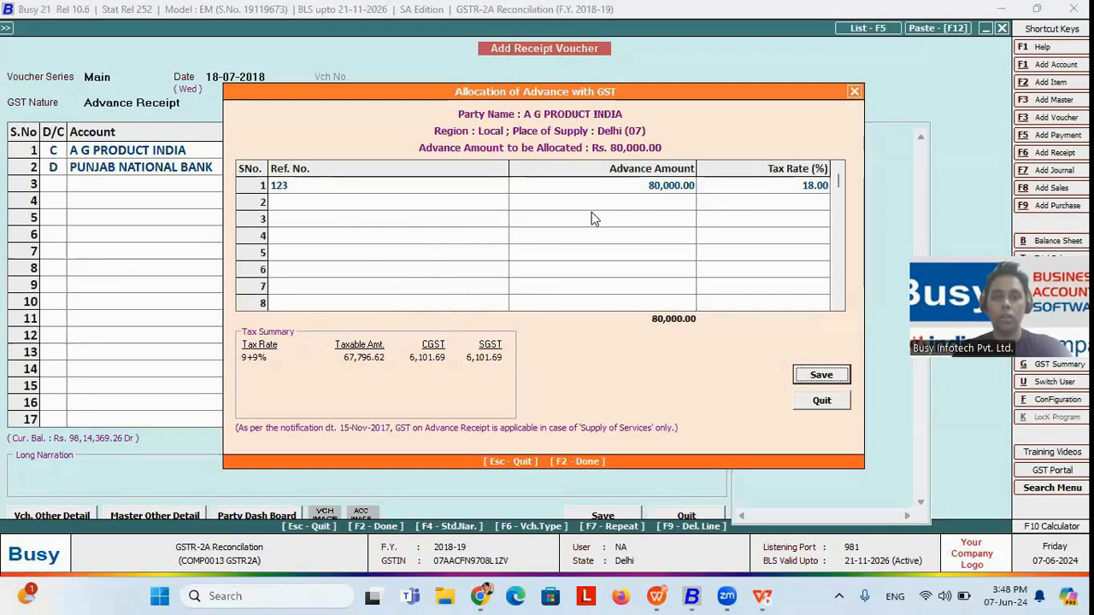
Step: Leave the advance allocation and quit the new receipt voucher without saving it
click(645, 190)
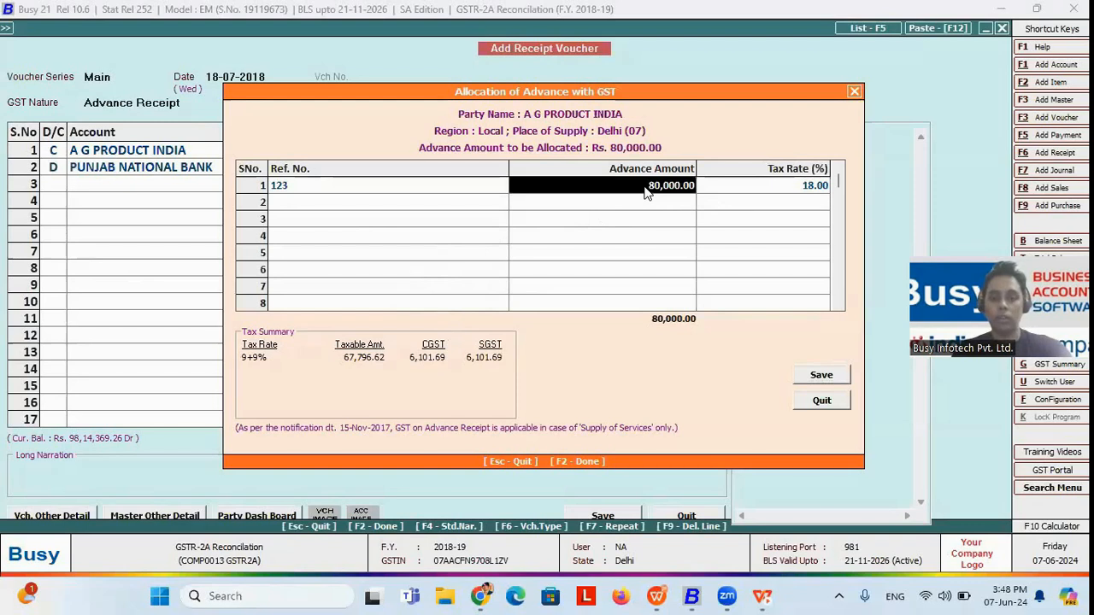
key(Escape)
key(Escape)
key(Left)
key(Return)
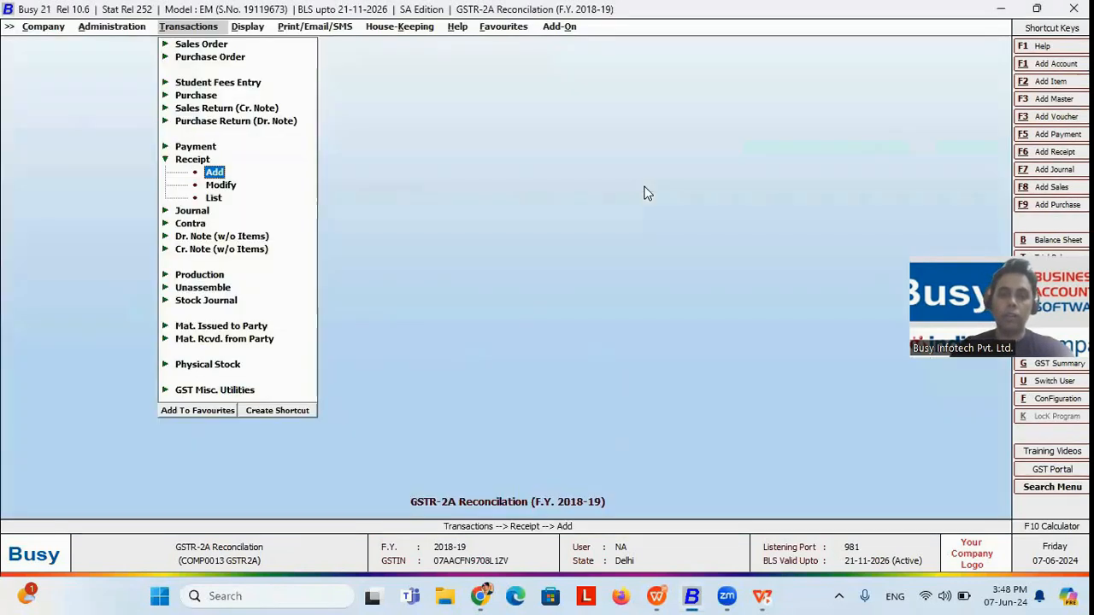
Step: Switch to the WPS Presentation slide show, reveal the E-Way Bill and E-Invoice audit report point, and return to Busy
key(alt+Tab)
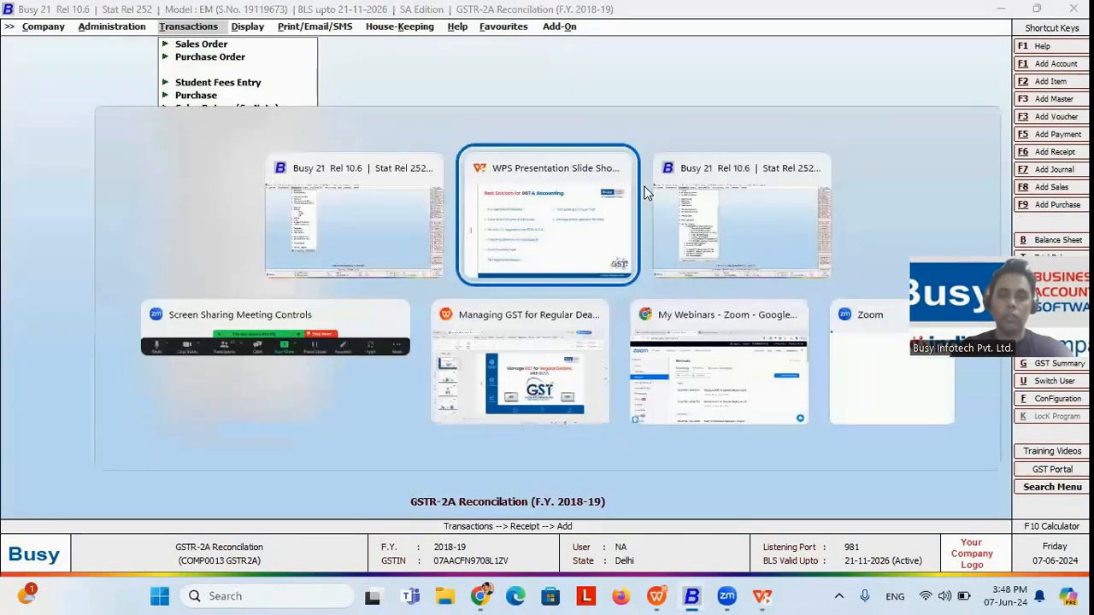
key(Right)
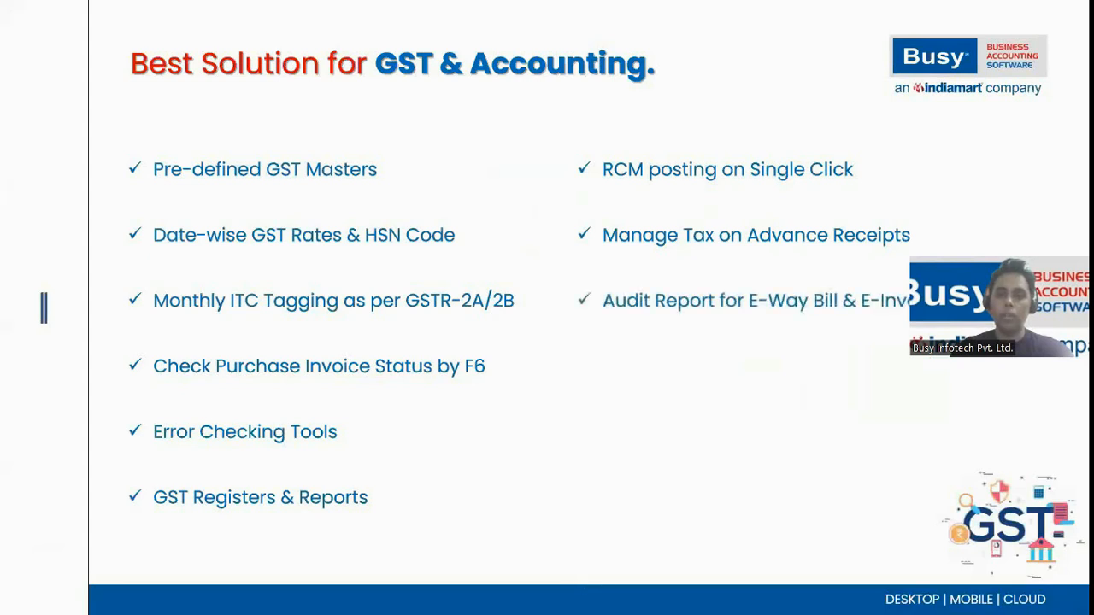
key(alt+Tab)
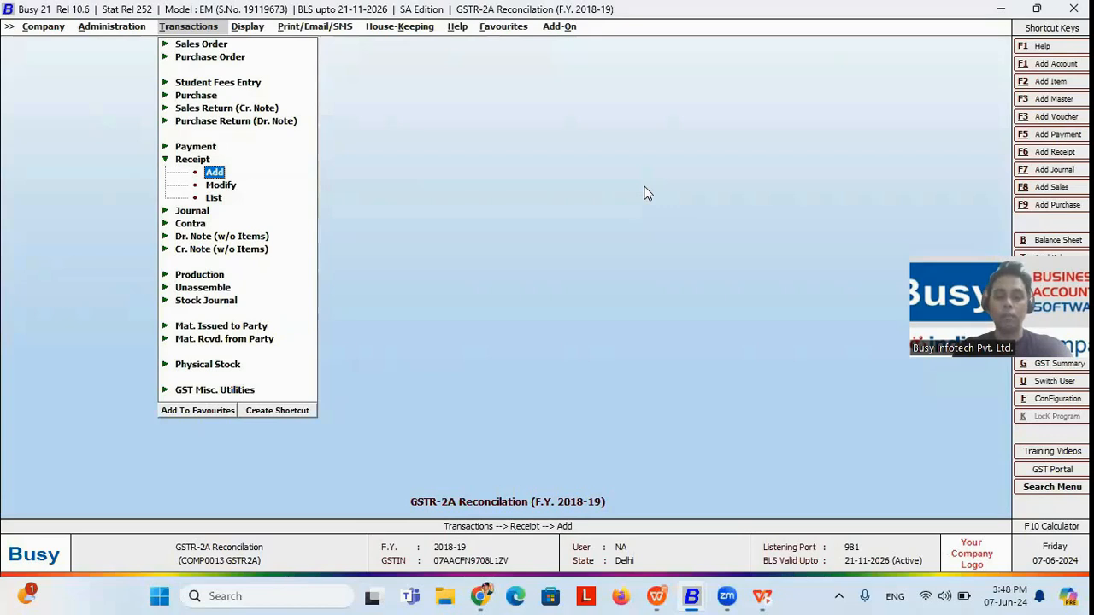
Step: Open the E-Way Bill Audit Report for all voucher series with a starting date of 01-06-2018
key(Down)
key(Down)
key(Down)
key(Down)
key(Down)
key(Down)
key(Down)
key(Down)
key(Down)
key(Down)
key(Down)
key(Down)
key(Down)
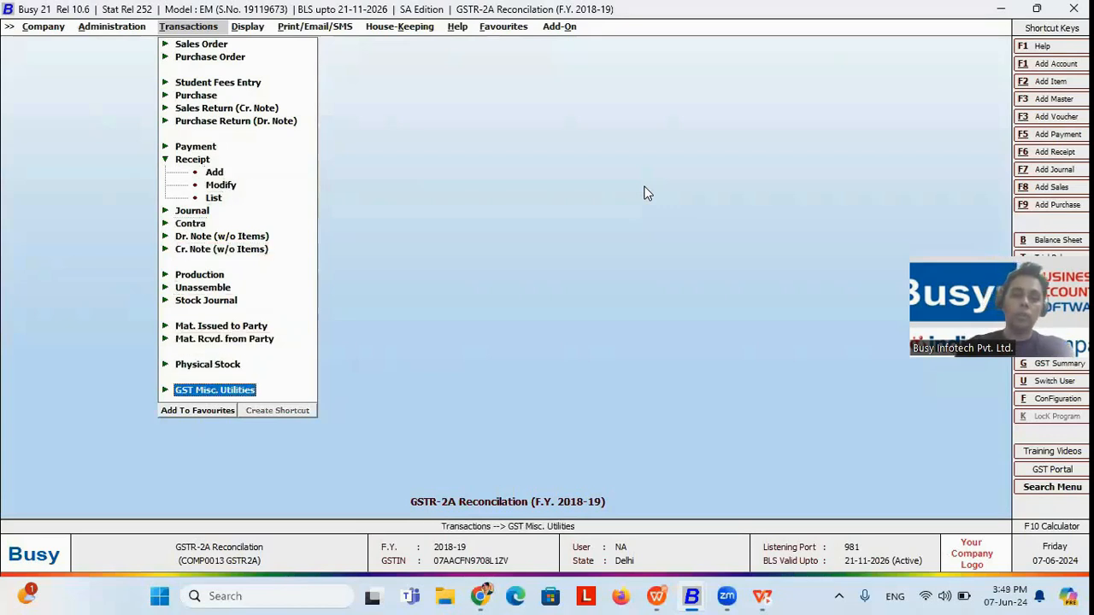
key(Return)
key(Down)
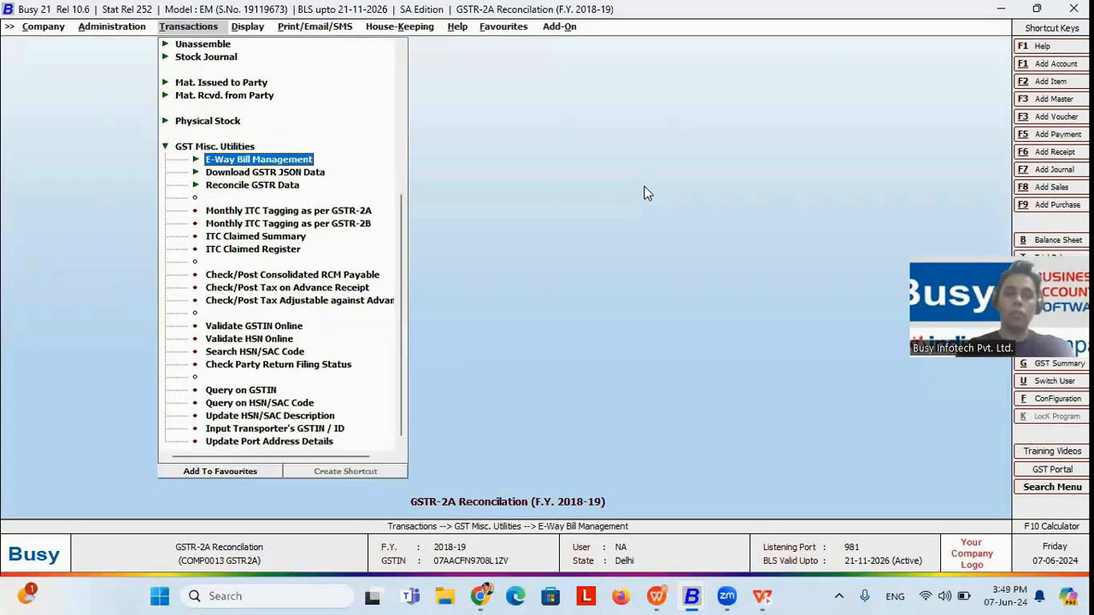
key(Return)
key(Down)
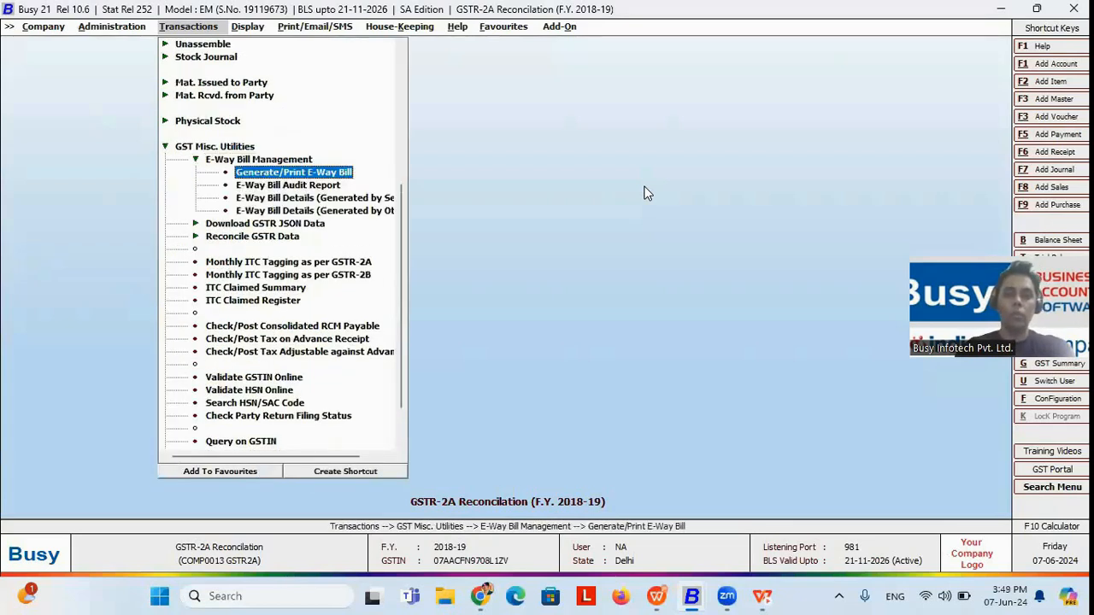
key(Down)
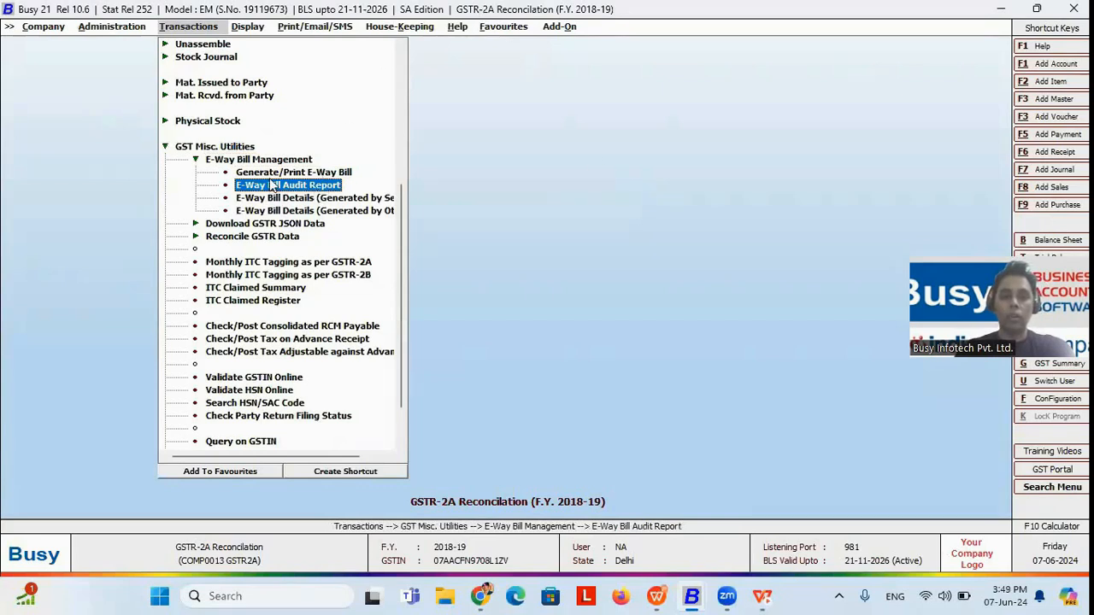
click(307, 187)
key(Return)
key(Return)
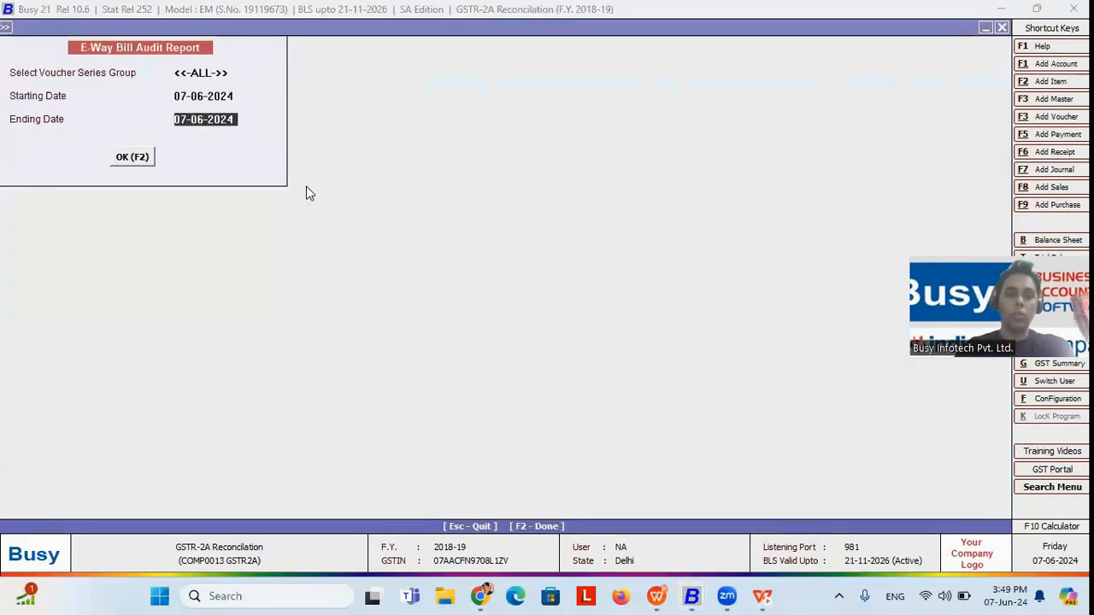
key(Up)
text(01-06-2018)
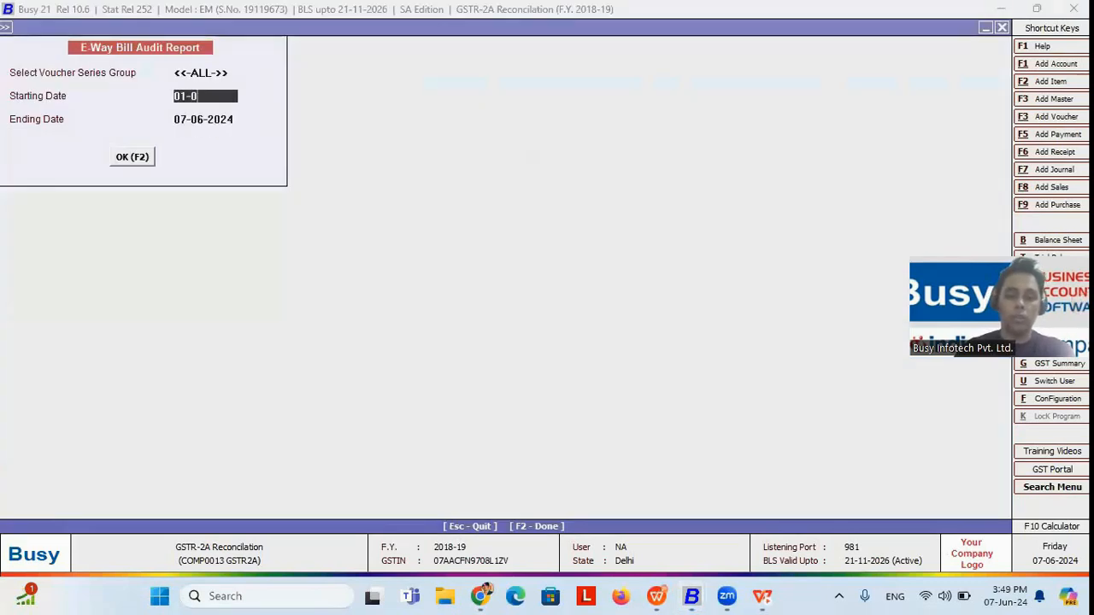
key(Return)
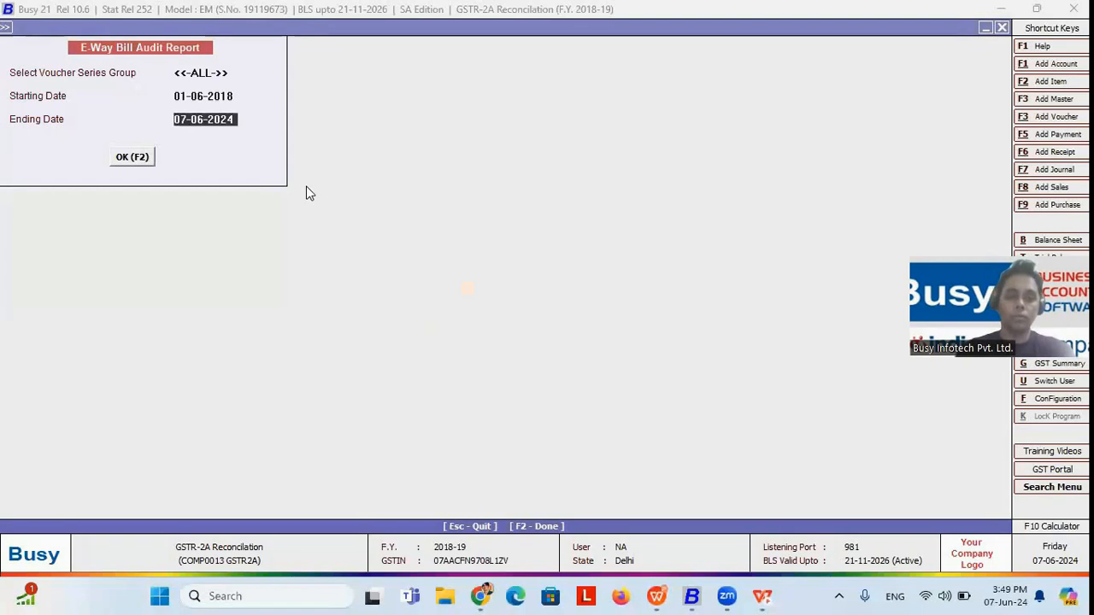
key(Return)
Step: Inspect the VEER ENTERPRISES sale voucher from the E-Way Bill Audit Report, close it, and leave the report
key(Down)
key(Down)
key(Down)
key(Down)
key(Down)
key(Up)
key(Up)
key(Up)
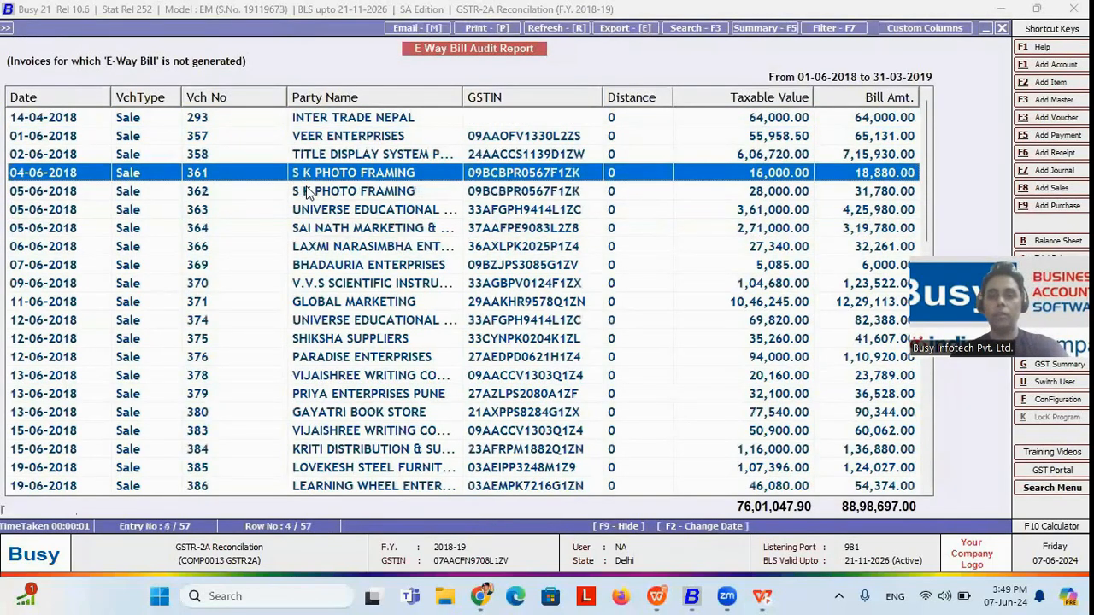
key(Up)
key(Up)
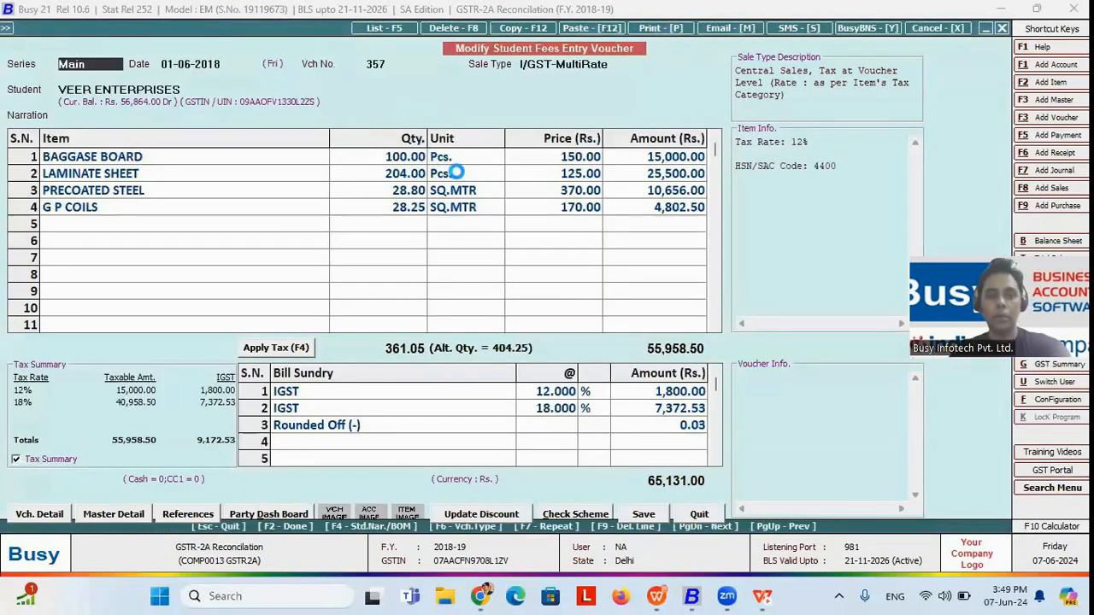
key(F2)
key(F2)
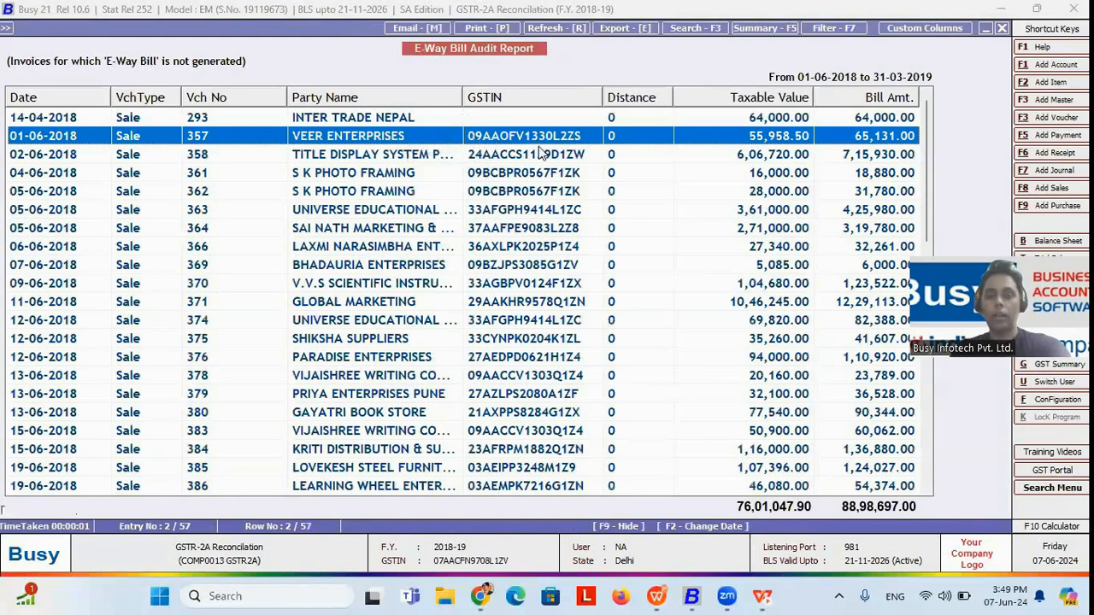
key(Escape)
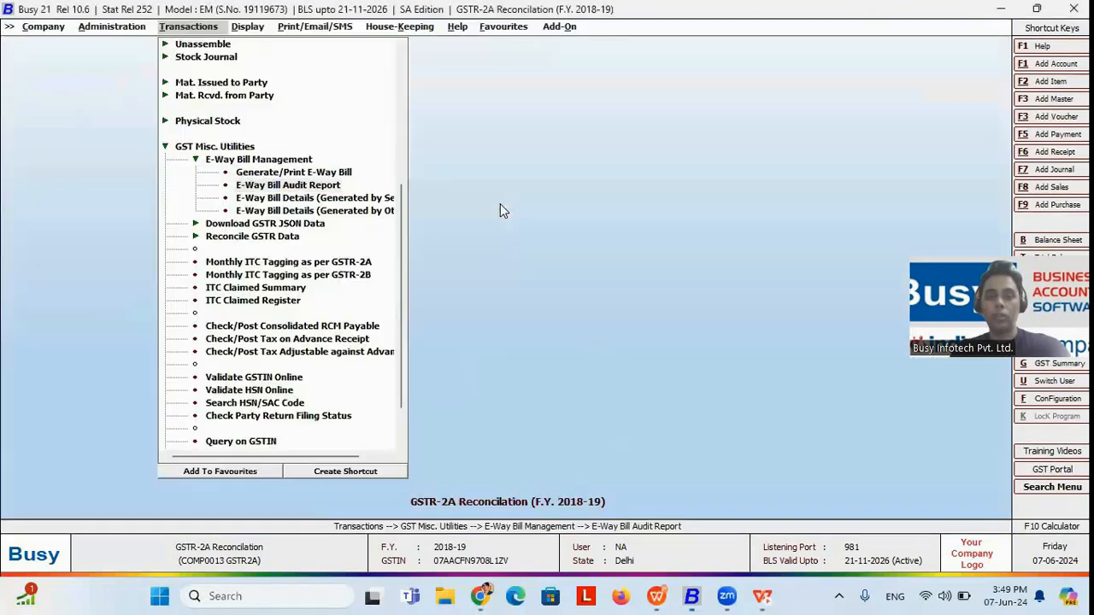
key(Return)
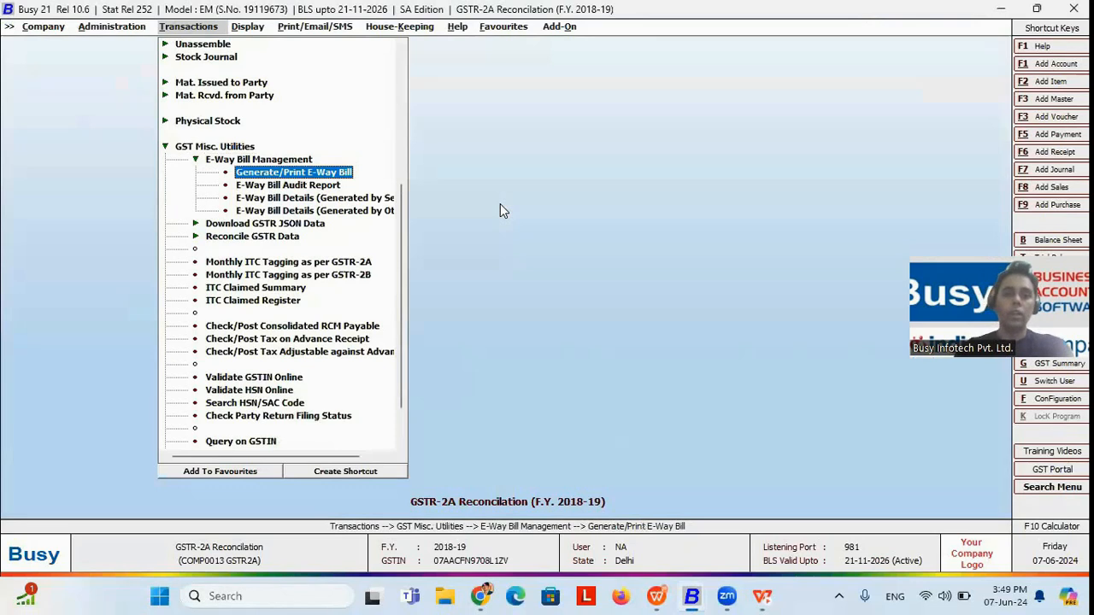
key(Down)
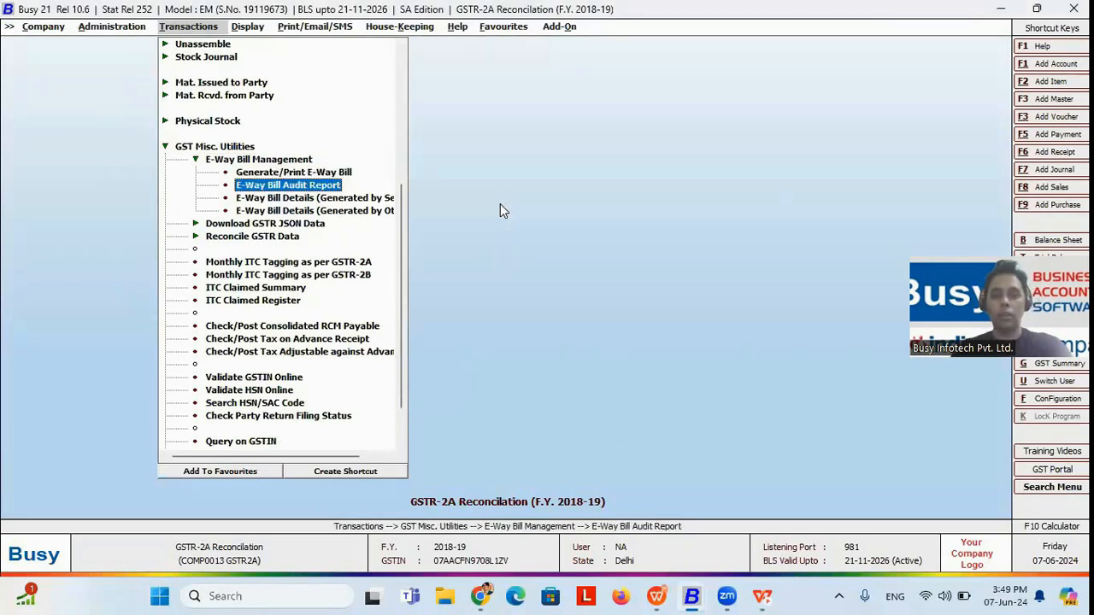
key(Down)
key(Down)
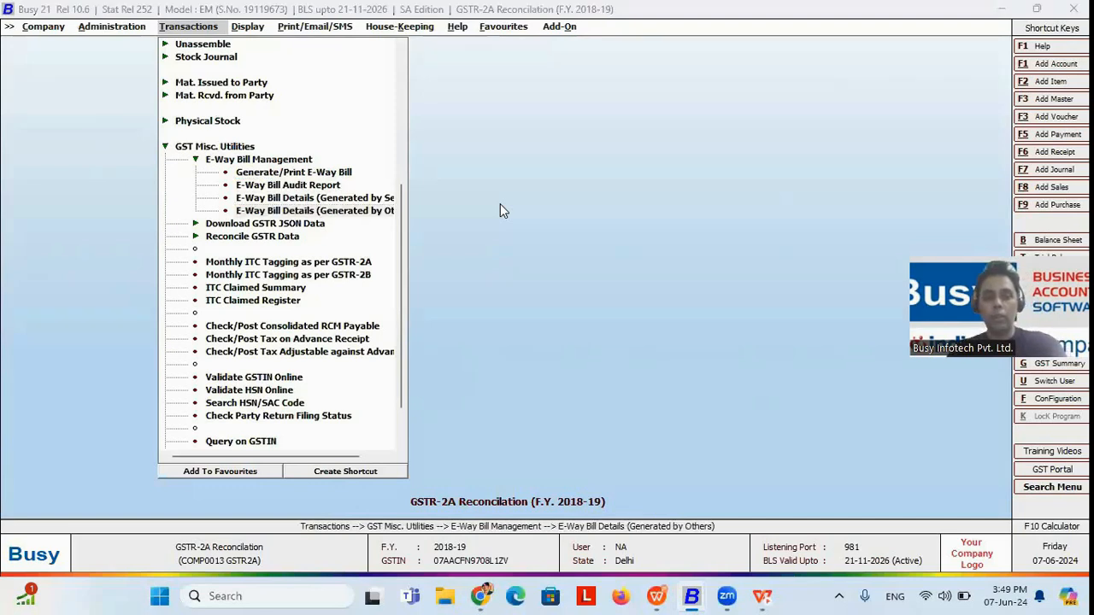
Step: Switch to the E-Invoice & E-way bill Sand Box company and open the E-Invoice Audit Report options for all voucher series
key(alt+Tab)
key(alt+Tab)
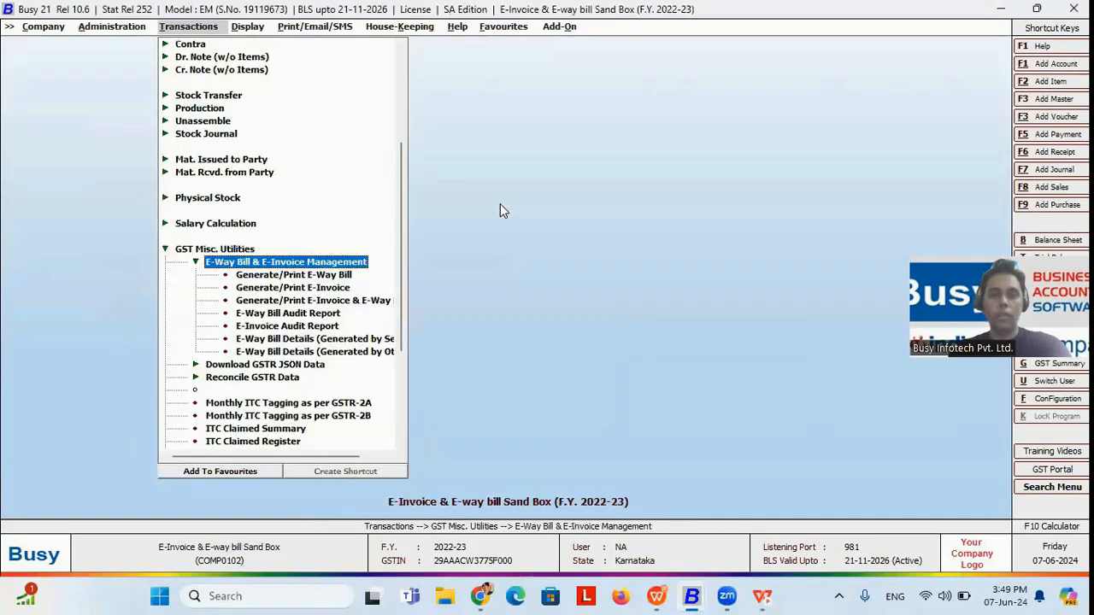
key(Down)
key(Down)
key(Down)
key(Down)
key(Up)
key(Up)
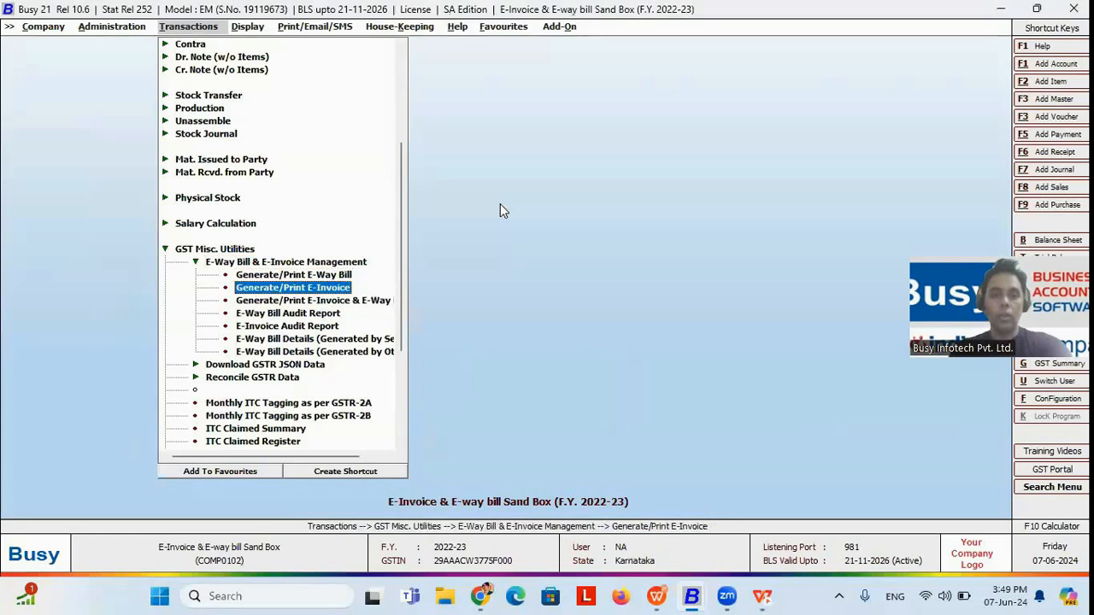
key(Down)
key(Down)
key(Down)
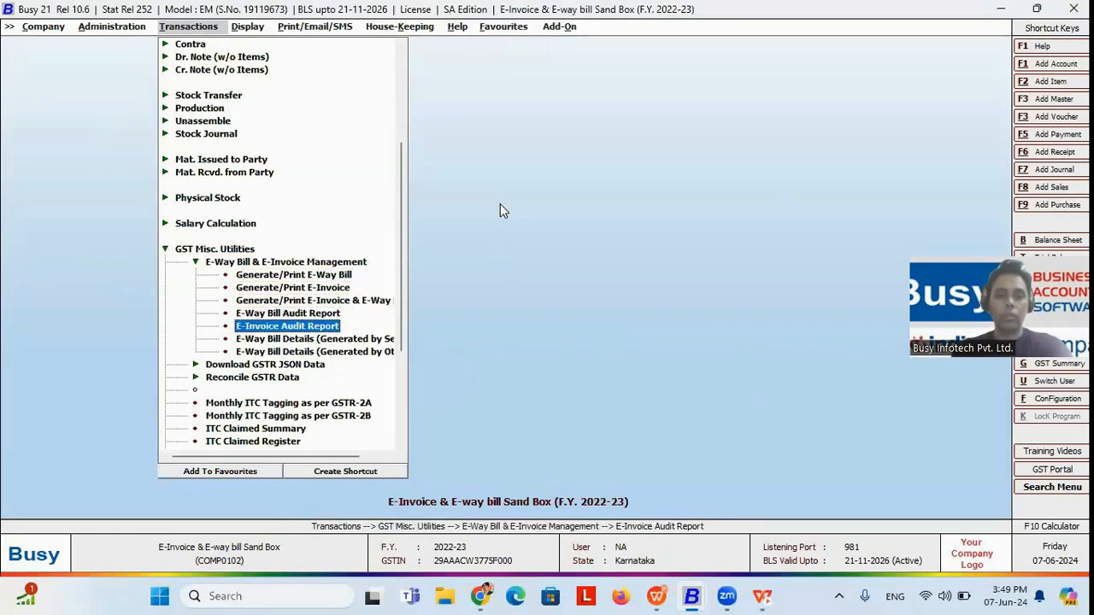
click(291, 332)
key(Return)
key(Return)
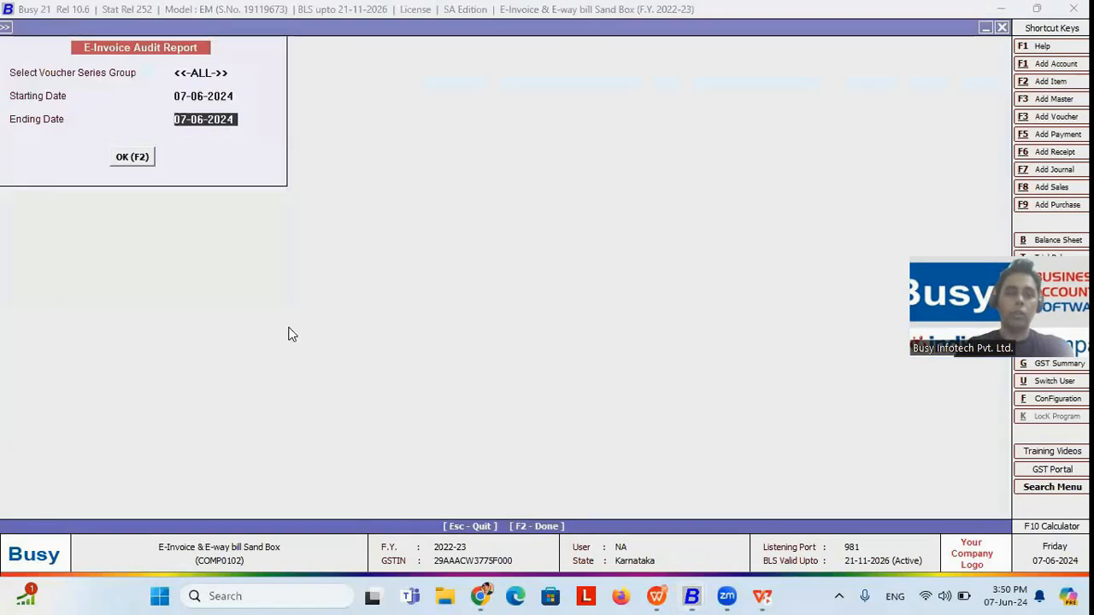
Step: Generate the E-Invoice Audit Report for the period 01-04-2022 to 07-06-2022
key(Up)
text(01-04-2022)
key(Return)
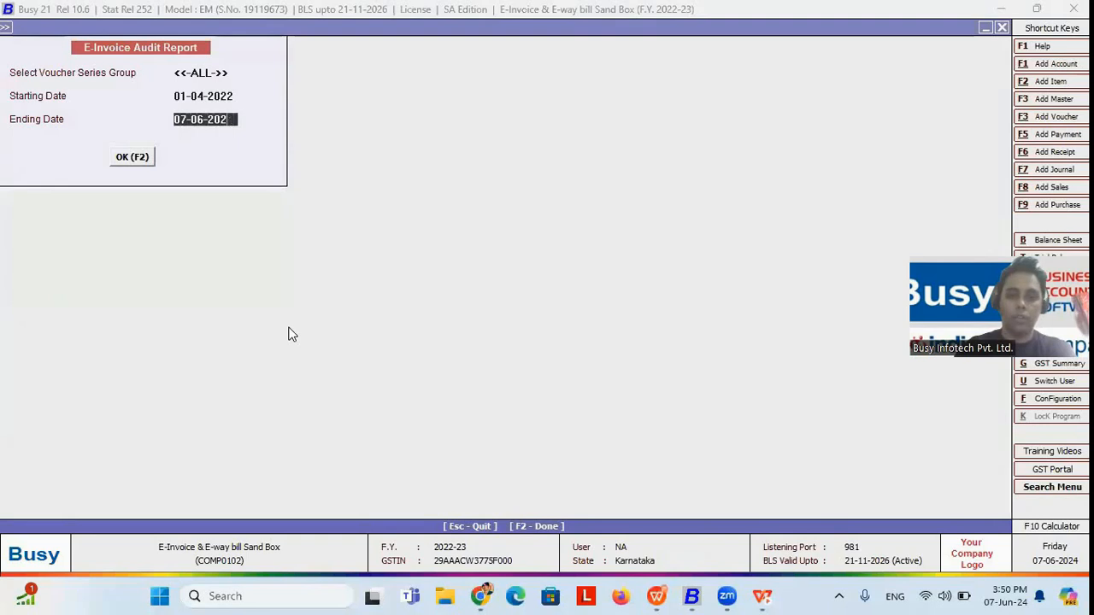
text(2)
key(Return)
key(Return)
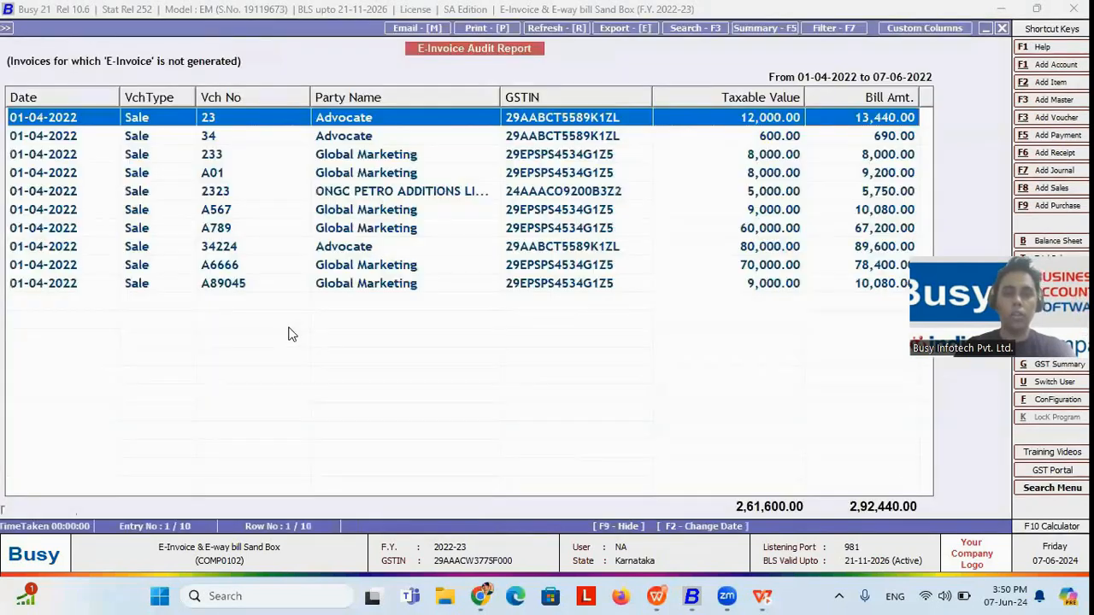
Step: Open Global Marketing sale voucher 233 from the report and enter HJK0001 as the vehicle number in its transport details
key(Down)
key(Down)
key(Up)
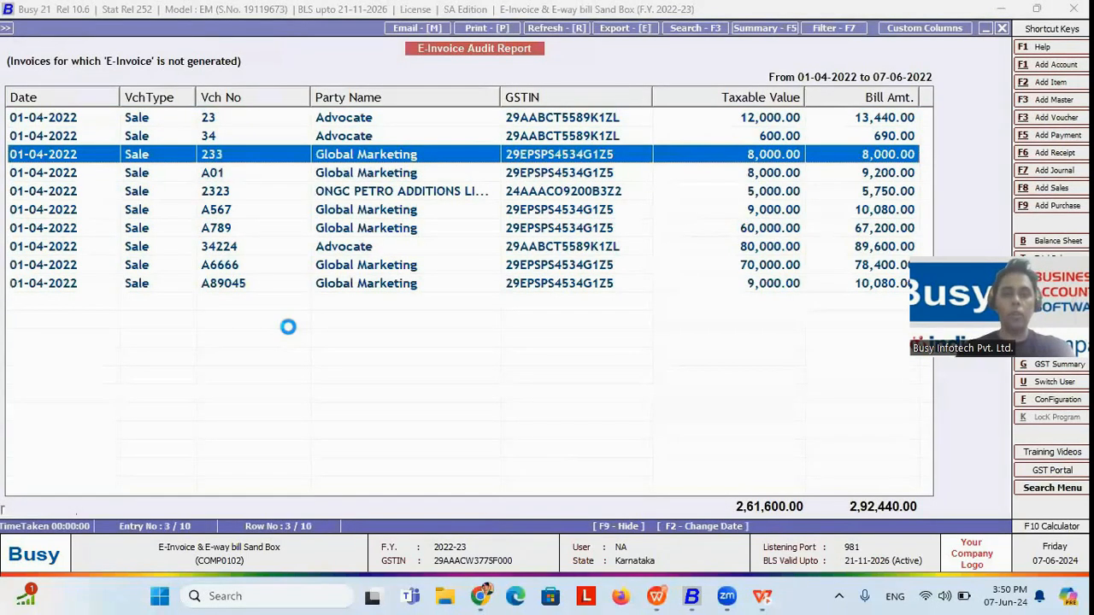
key(Return)
key(F2)
key(F2)
key(F2)
key(F2)
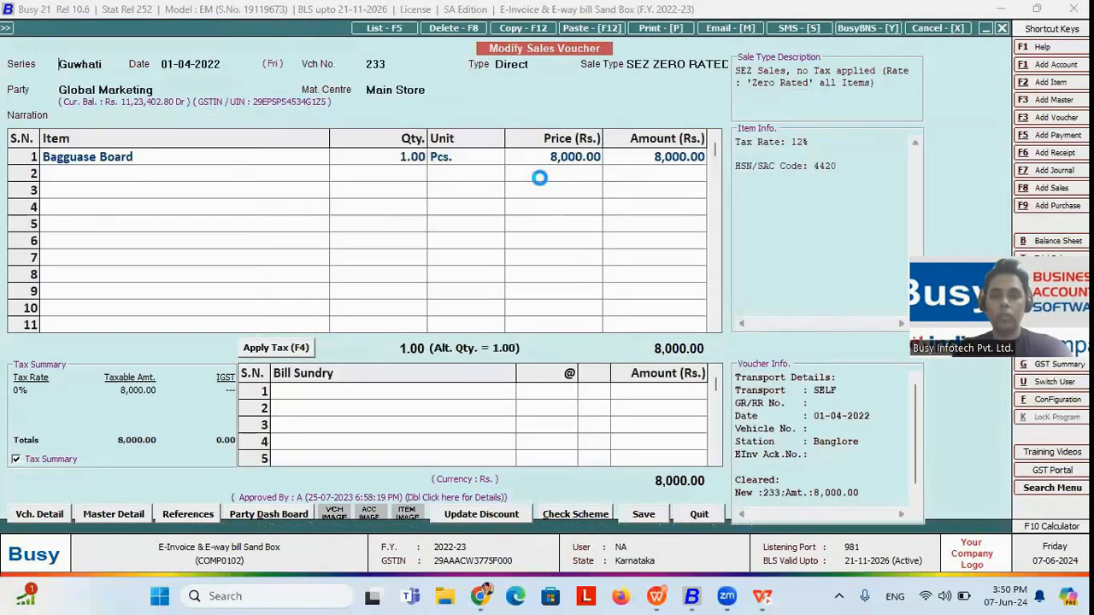
key(Return)
key(Return)
text(HJK0001)
key(Return)
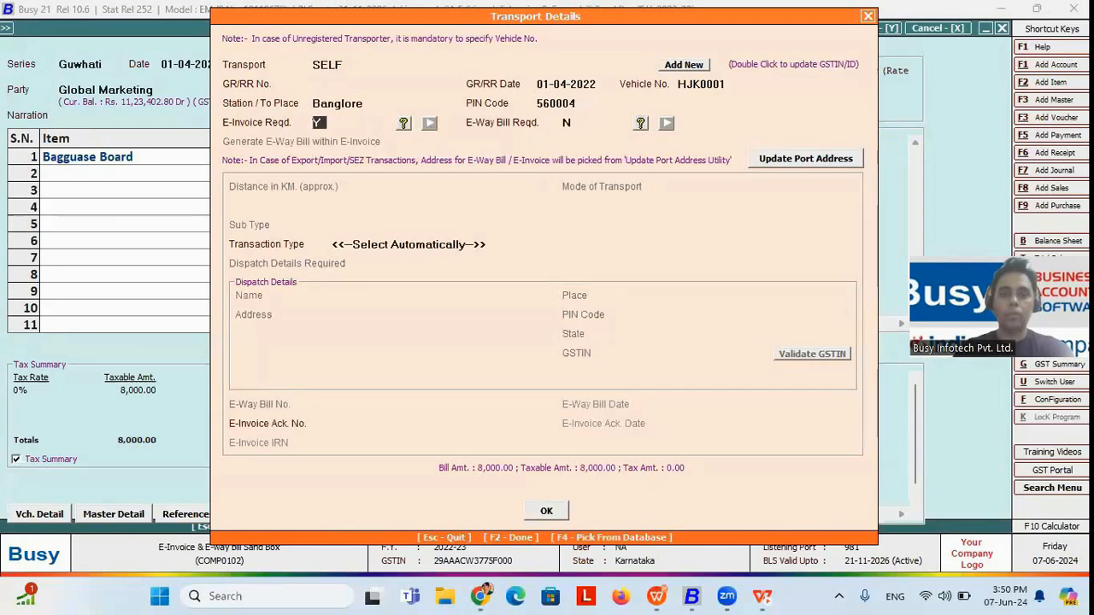
click(547, 511)
Step: Save sale voucher 233, try to generate its e-invoice with the Automatic option, and decline the remaining prompts
click(586, 331)
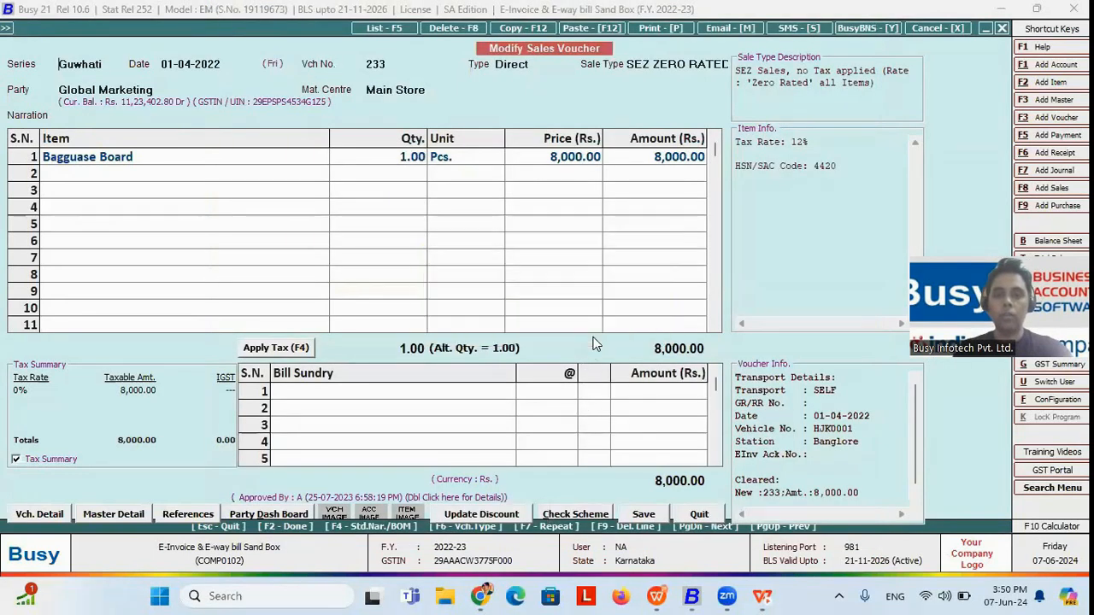
click(601, 333)
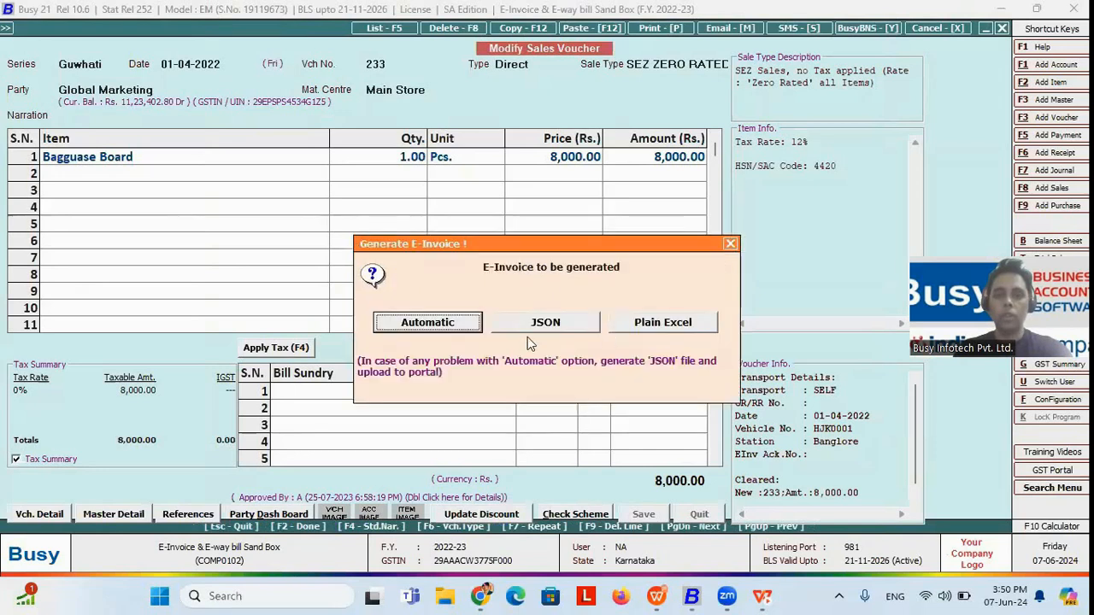
click(463, 323)
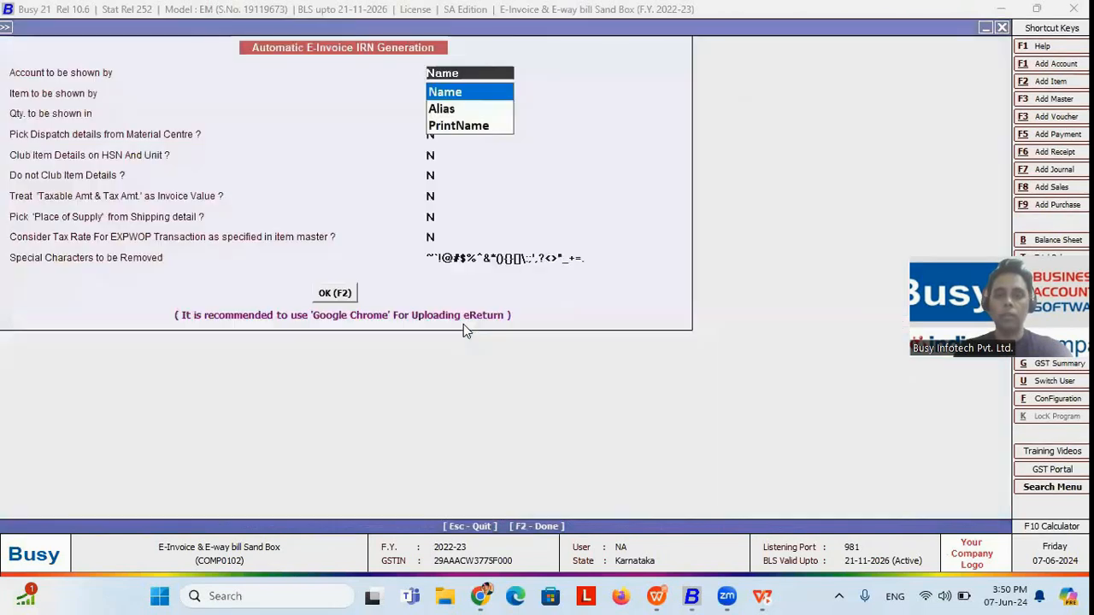
key(F2)
click(602, 327)
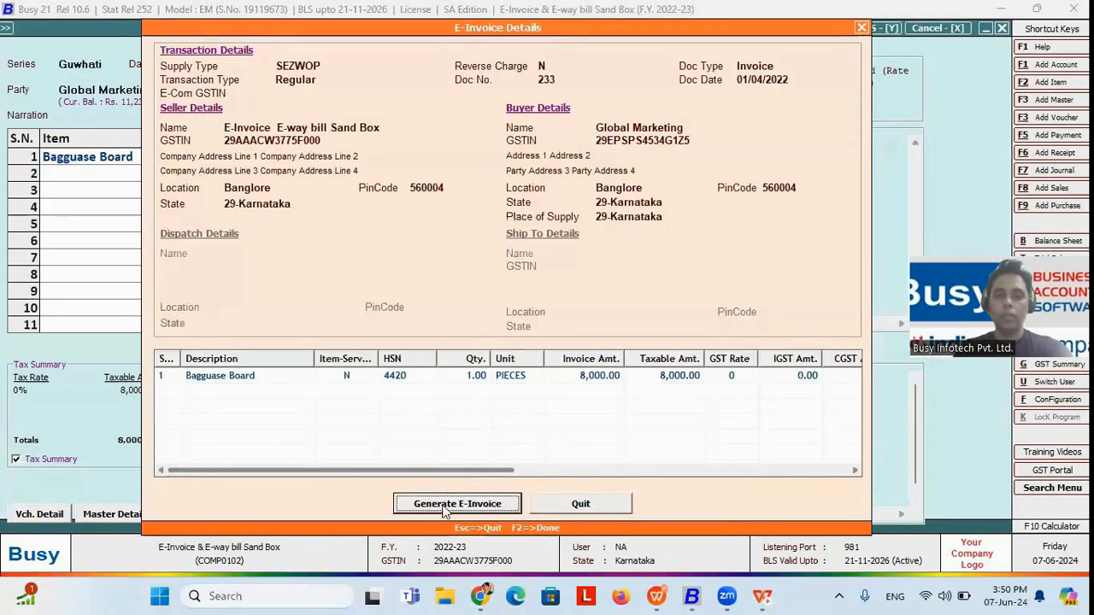
click(445, 506)
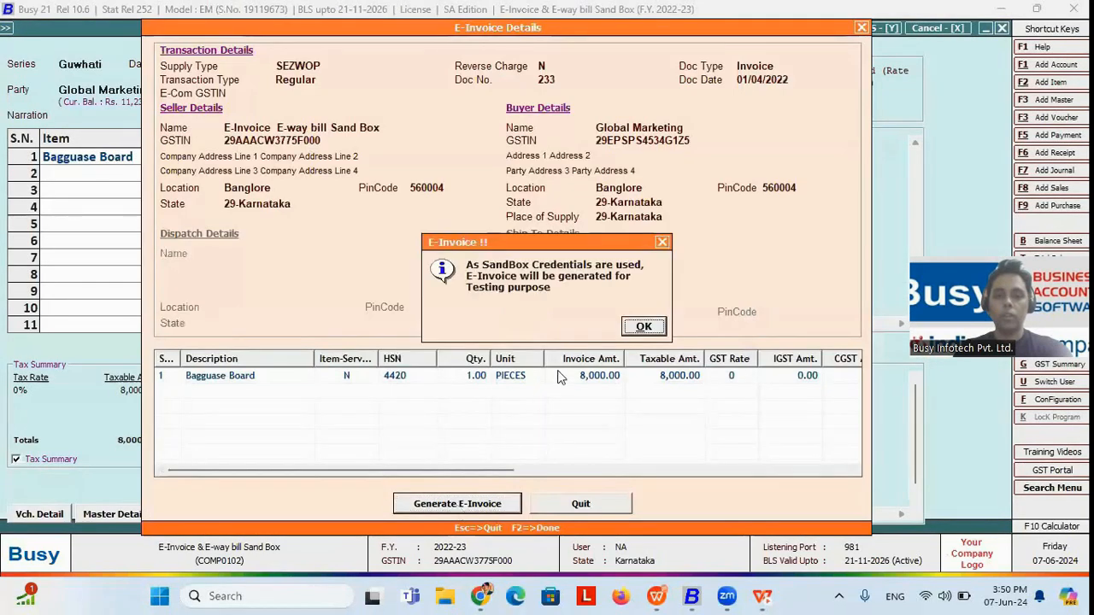
click(641, 326)
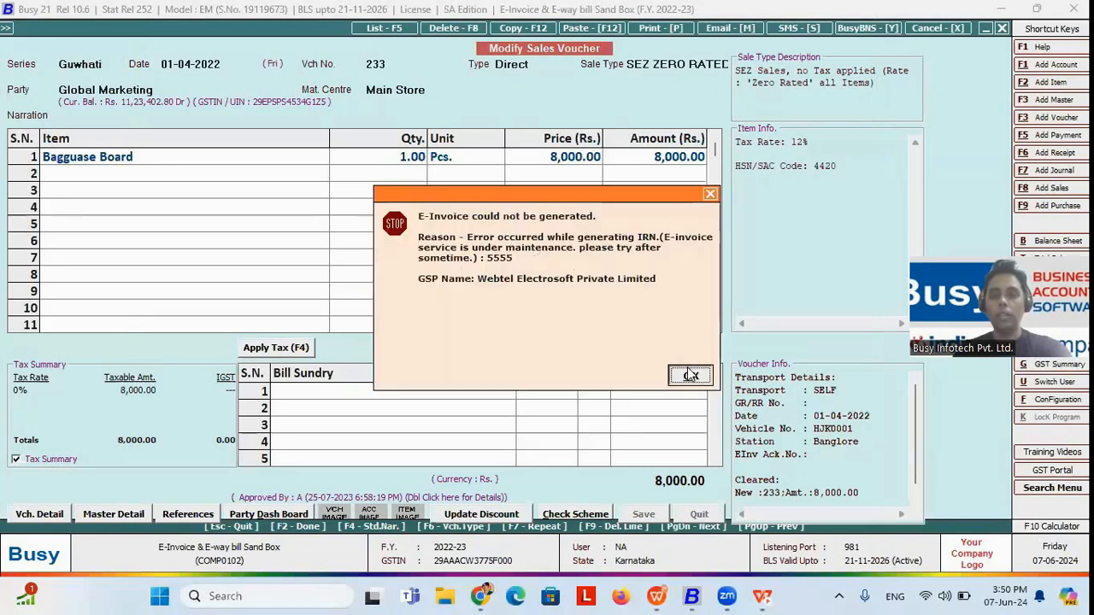
click(690, 374)
key(n)
key(n)
key(n)
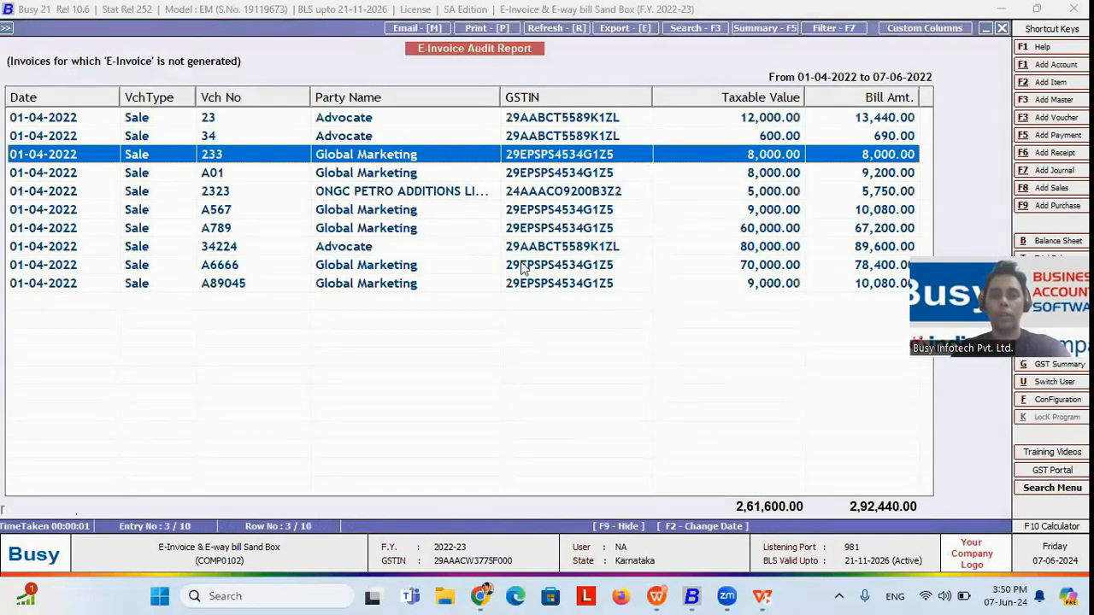
Step: Leave the E-Invoice Audit Report, reveal the E-Way Bill Report point in the WPS Presentation slide show, and return to Busy
key(Escape)
key(alt+Tab)
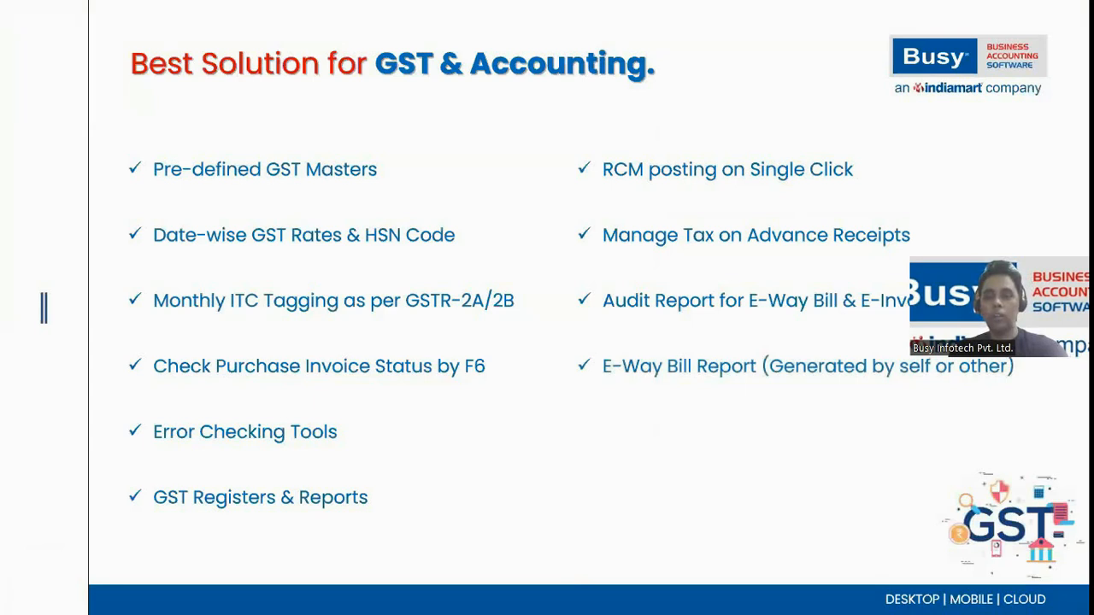
key(alt+Tab)
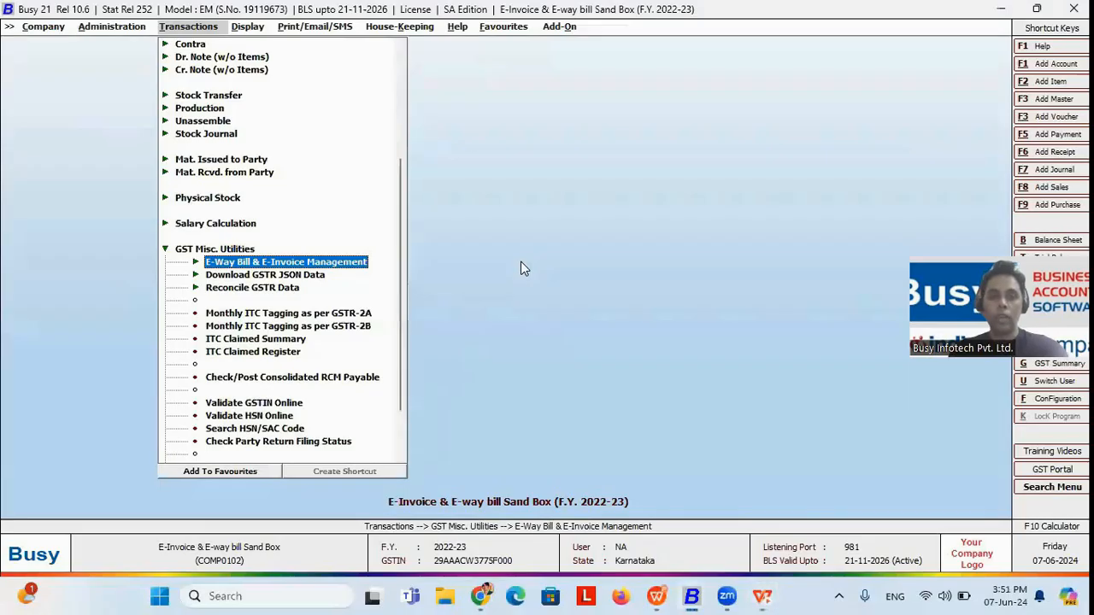
Step: View the list of e-way bills generated by self for 01-04-2022 to 01-12-2022, and close it
key(Return)
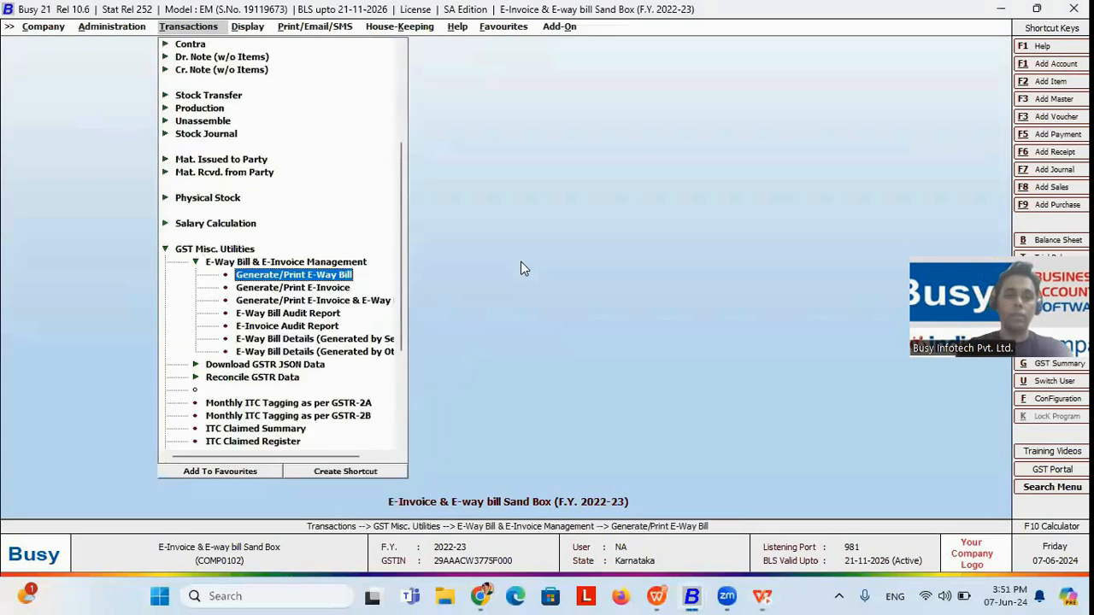
key(Down)
key(Down)
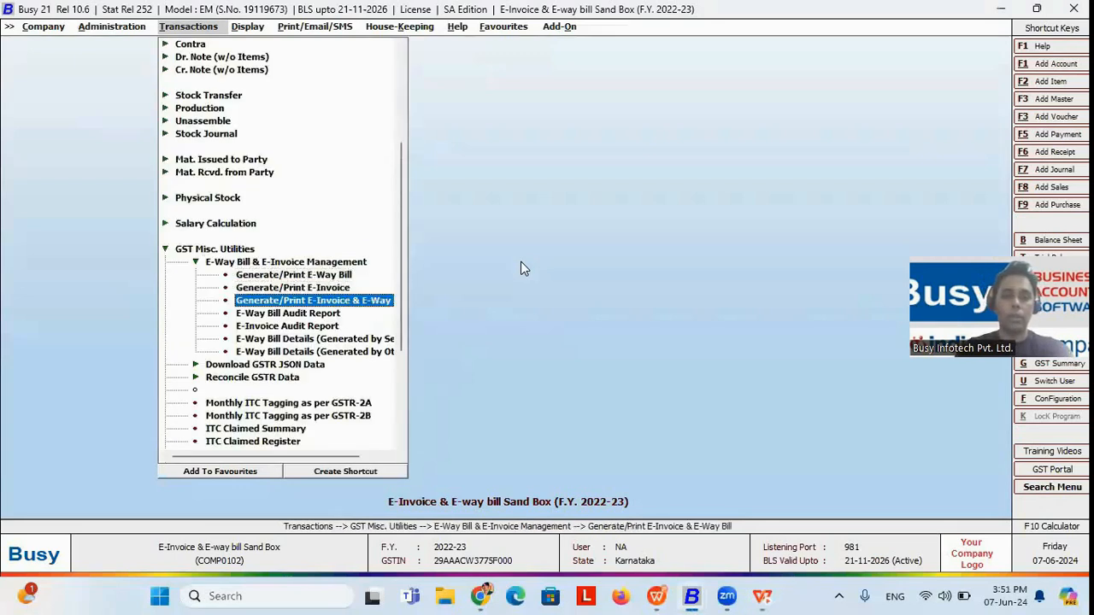
key(Down)
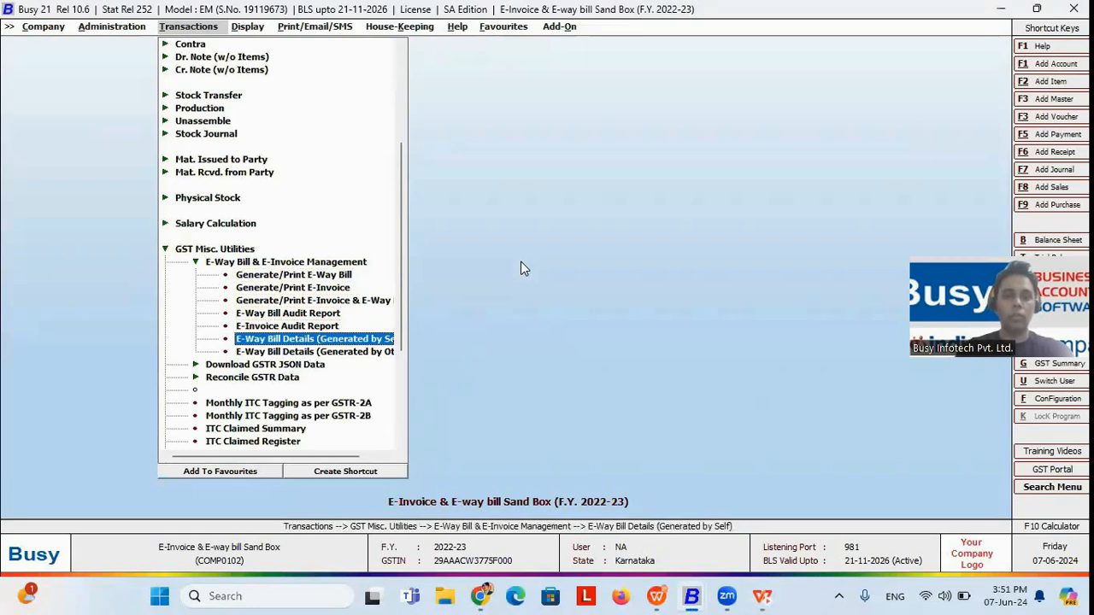
click(318, 340)
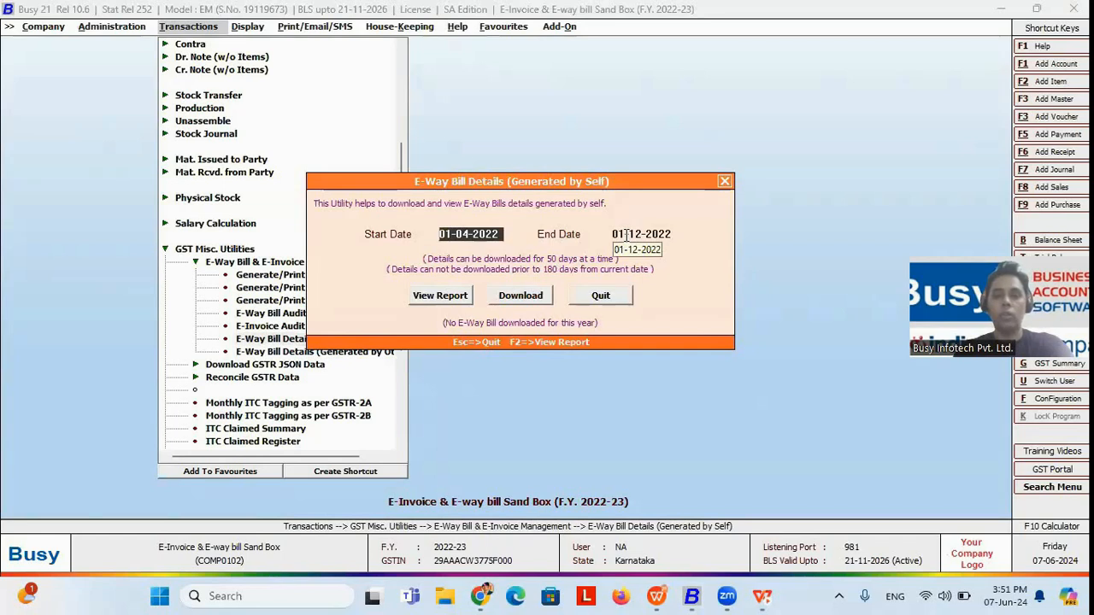
click(449, 296)
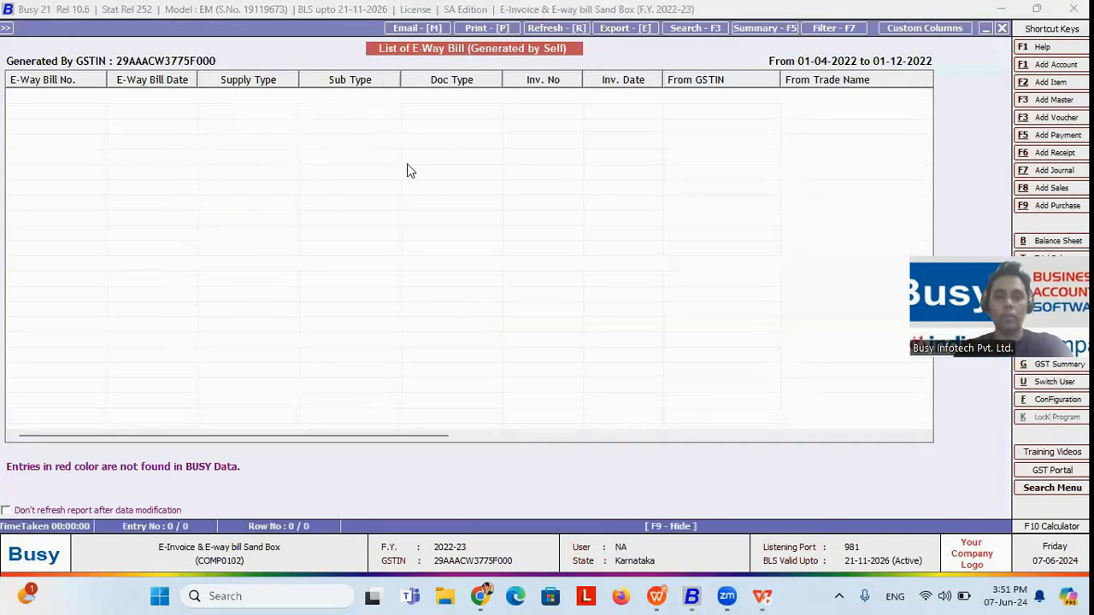
click(1003, 30)
Step: View the list of e-way bills generated by others for 01-04-2022 to 01-12-2022, then reopen that utility's options to read its notes
double_click(380, 356)
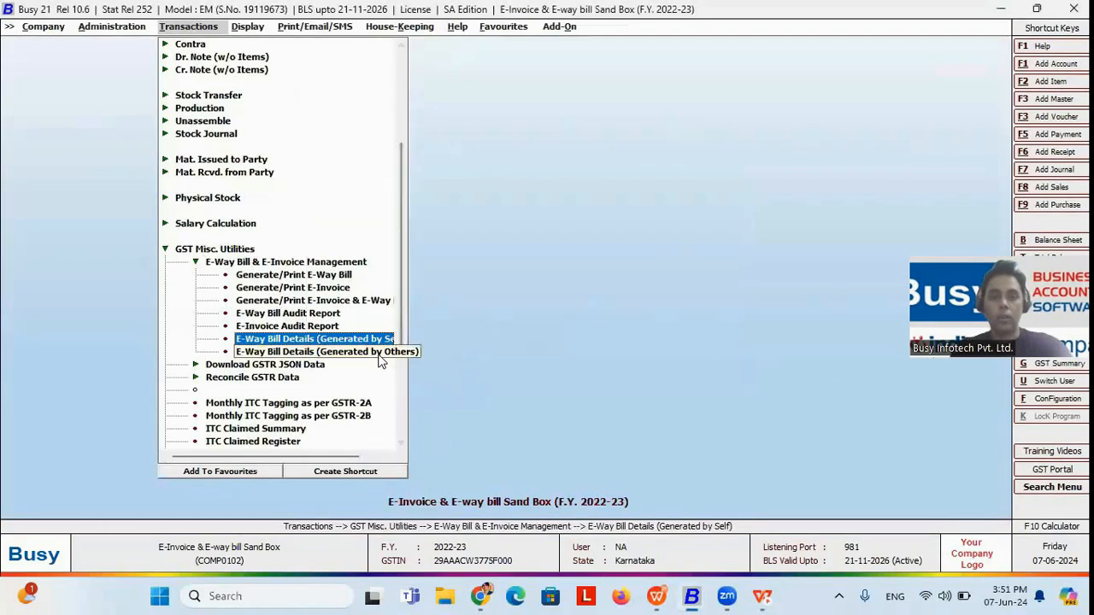
click(440, 348)
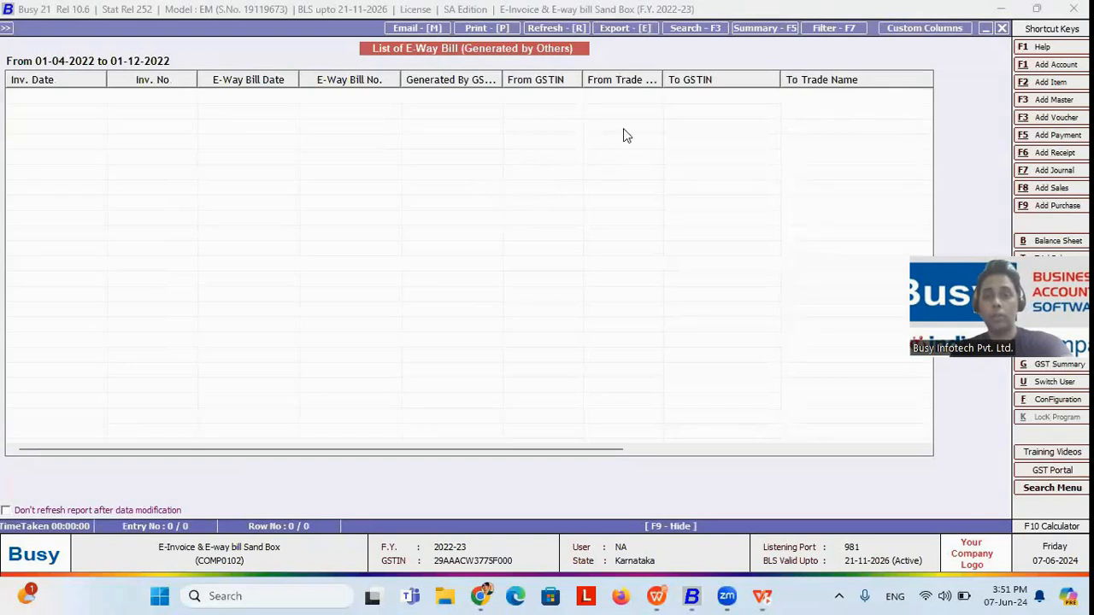
key(Escape)
key(Escape)
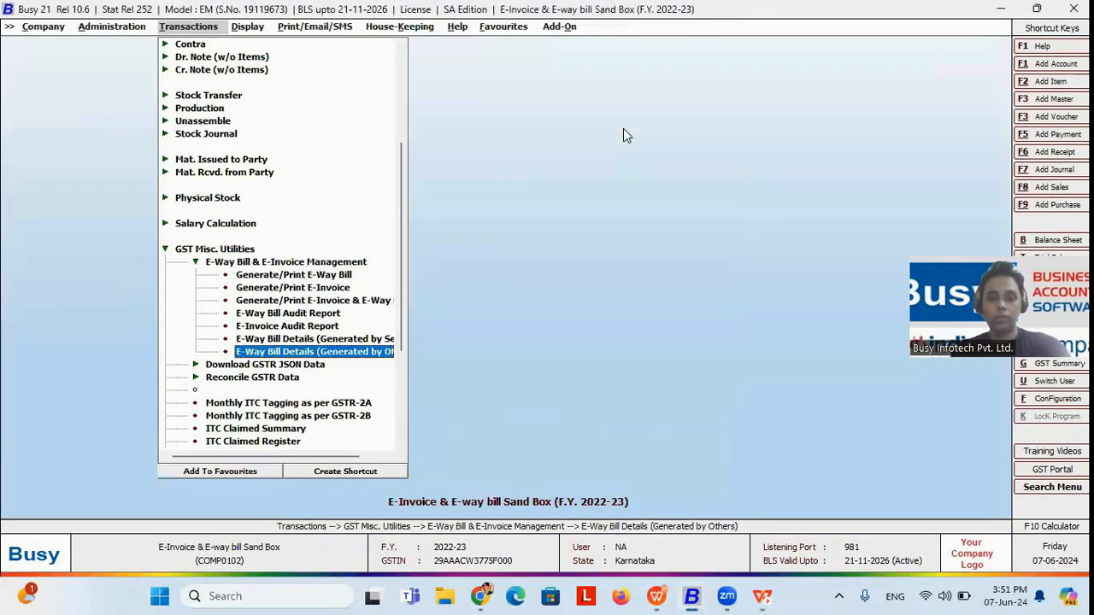
key(Return)
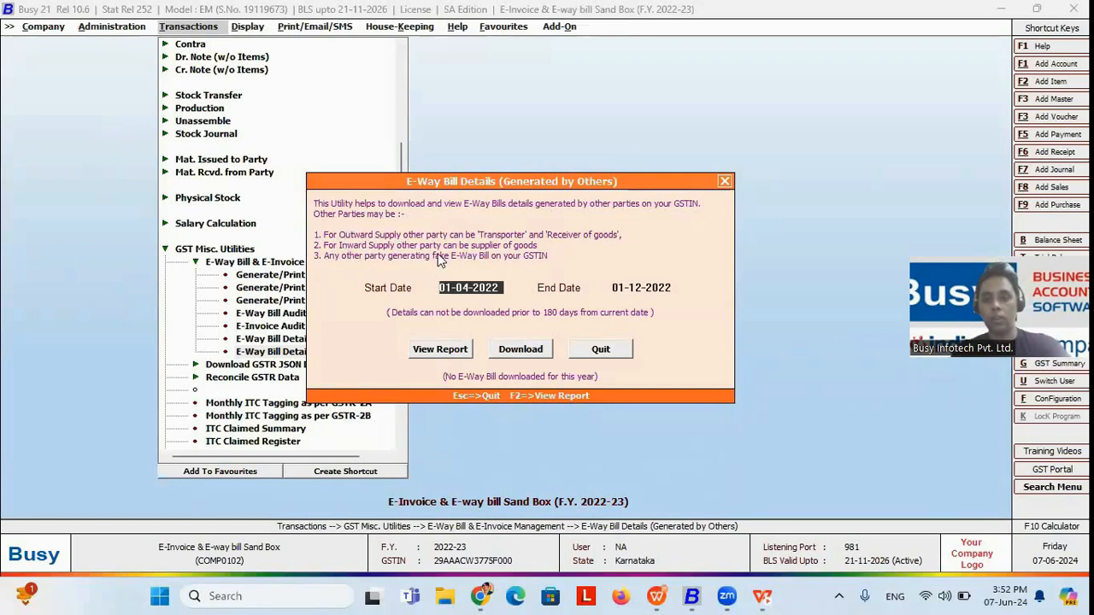
Step: Close the e-way bill utility, reveal the Tax Audit Report – Clause 44 point in the WPS Presentation slide show, and return to Busy
key(Escape)
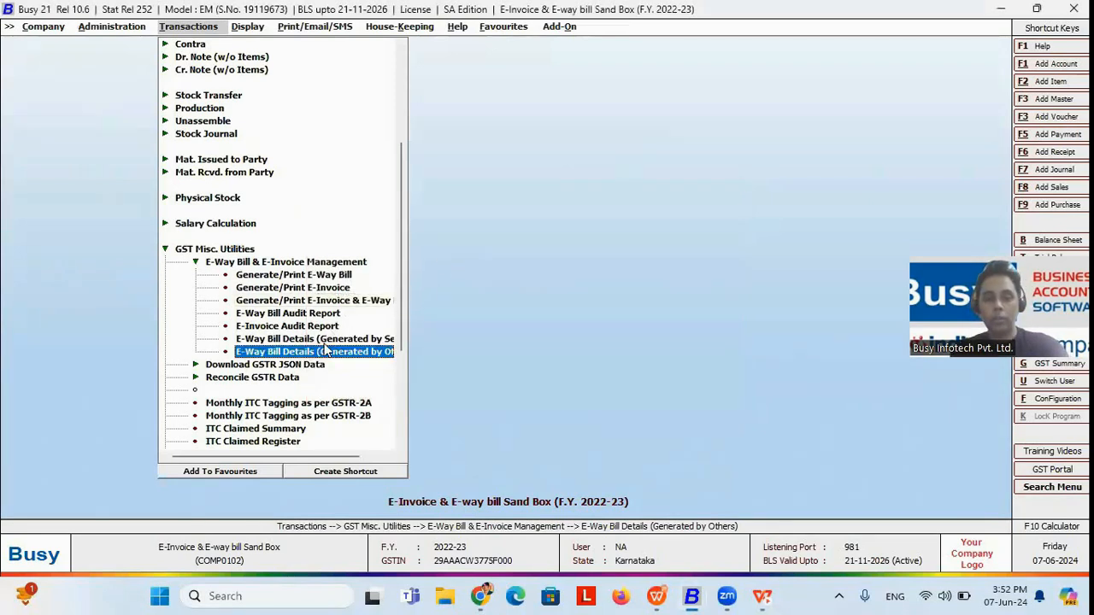
key(alt+Tab)
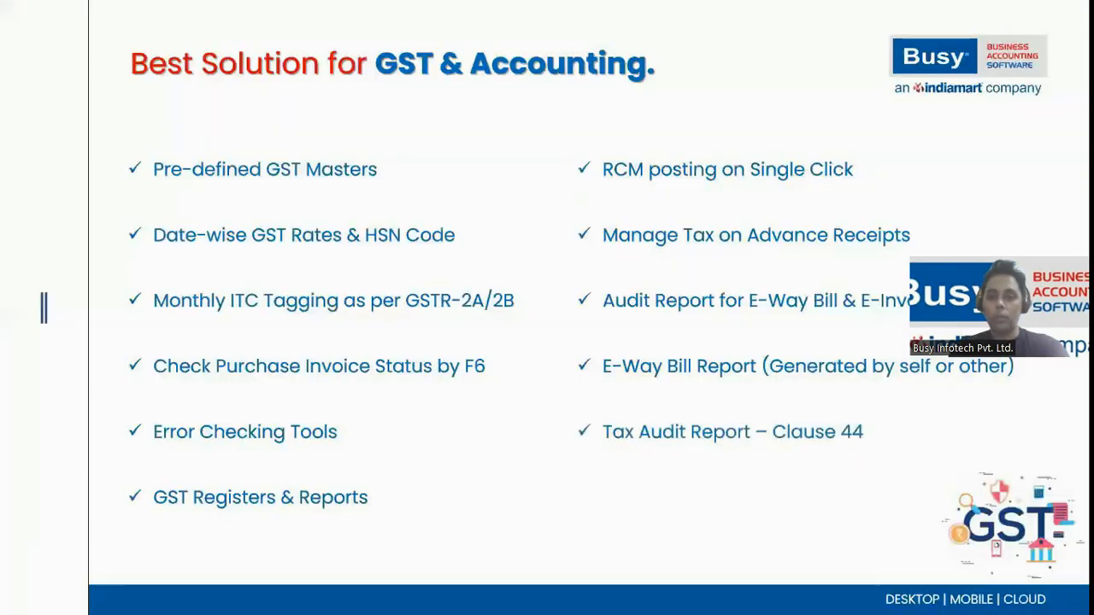
key(alt+Tab)
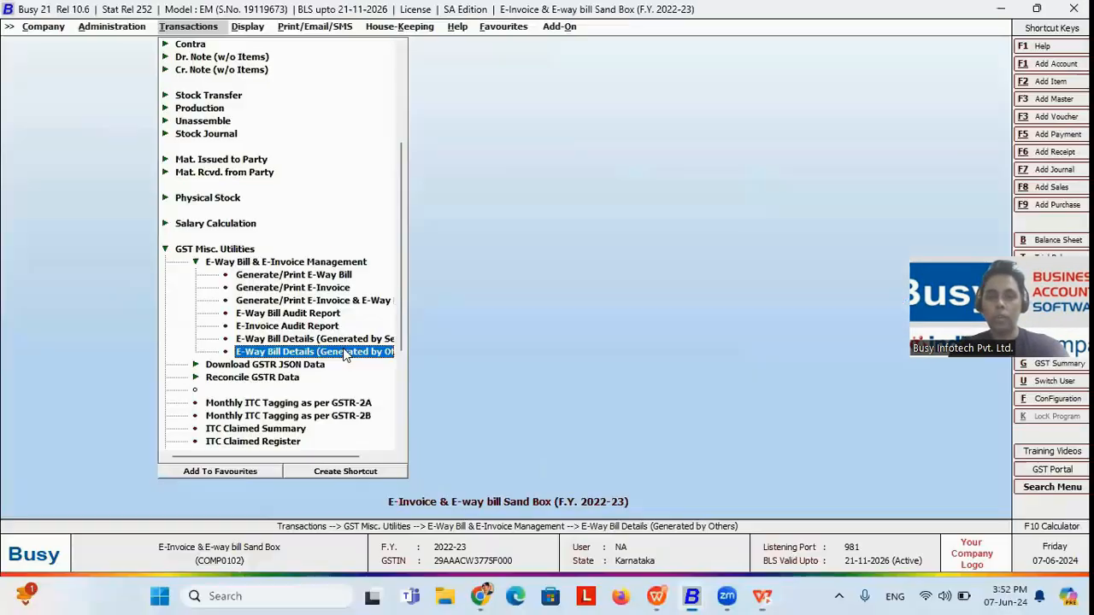
Step: Expand the GST Reports group among the display reports
key(Right)
key(Down)
key(Down)
key(Down)
key(Down)
key(Down)
key(Down)
key(Down)
key(Down)
key(Down)
key(Down)
key(Down)
key(Down)
key(Down)
key(Down)
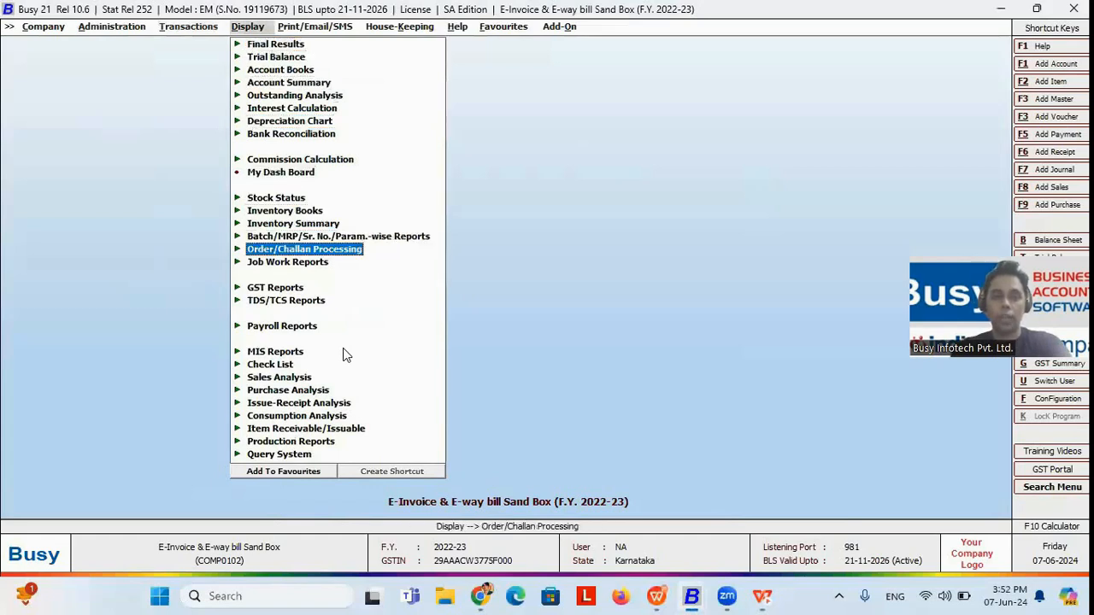
key(Down)
key(Down)
key(Down)
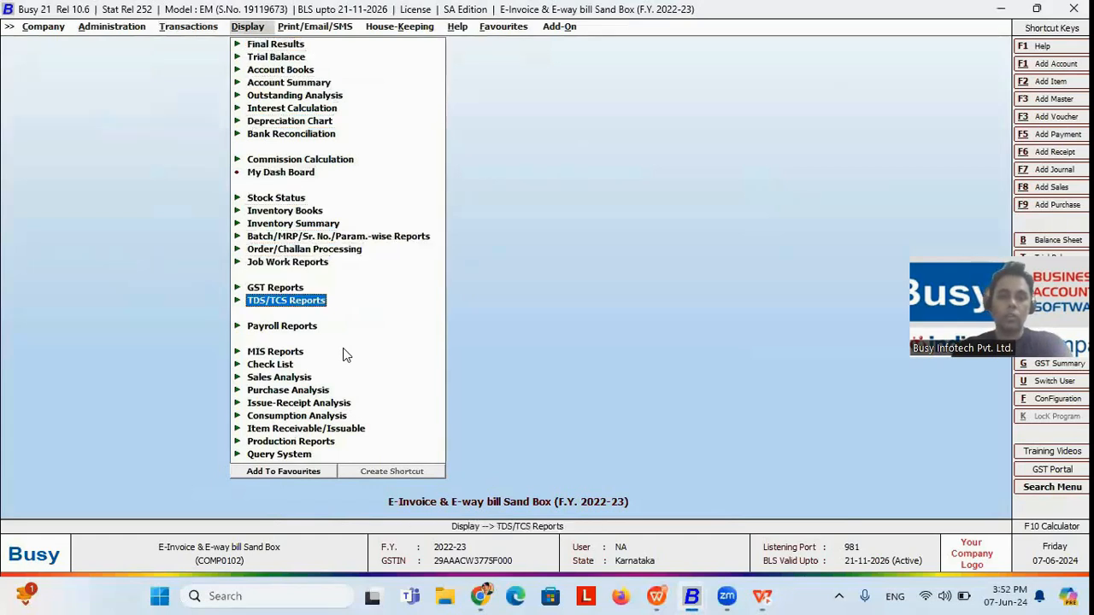
key(Up)
key(Return)
Step: Open the Tax Audit Report - Clause 44 for the period 1-4-2022 to 1-12-2022
key(Down)
key(Down)
key(Down)
key(Down)
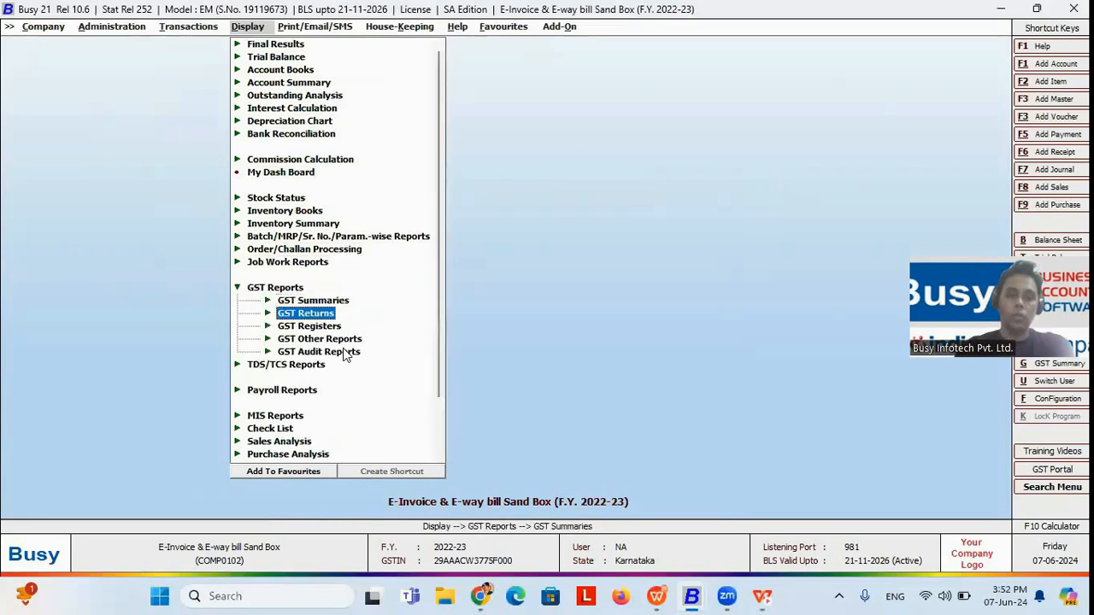
key(Up)
key(Return)
key(Down)
key(Escape)
key(Down)
key(Return)
key(Down)
key(Up)
key(Return)
key(Return)
key(Return)
key(Return)
key(Return)
key(Return)
key(Return)
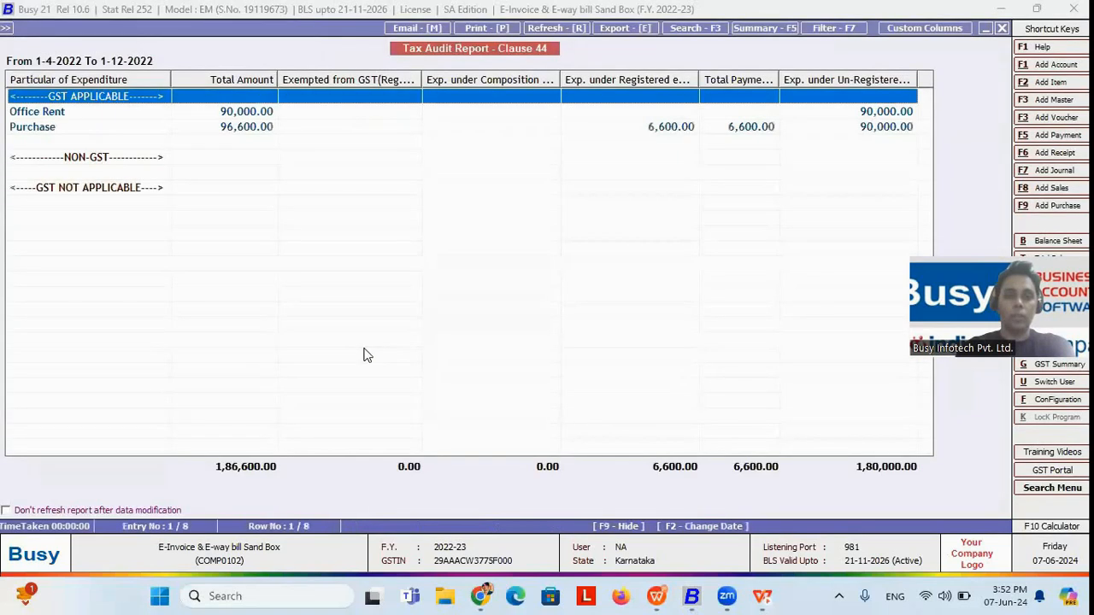
Step: Widen the composition scheme and GST-exempted expenditure columns of the Clause 44 report so their full headings can be read
key(Down)
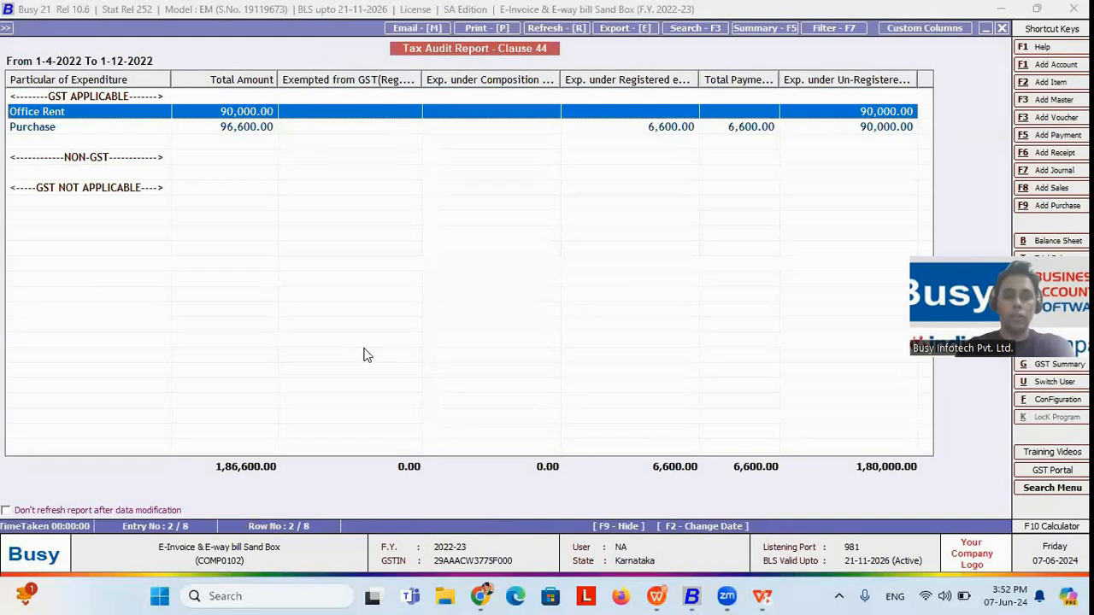
key(Down)
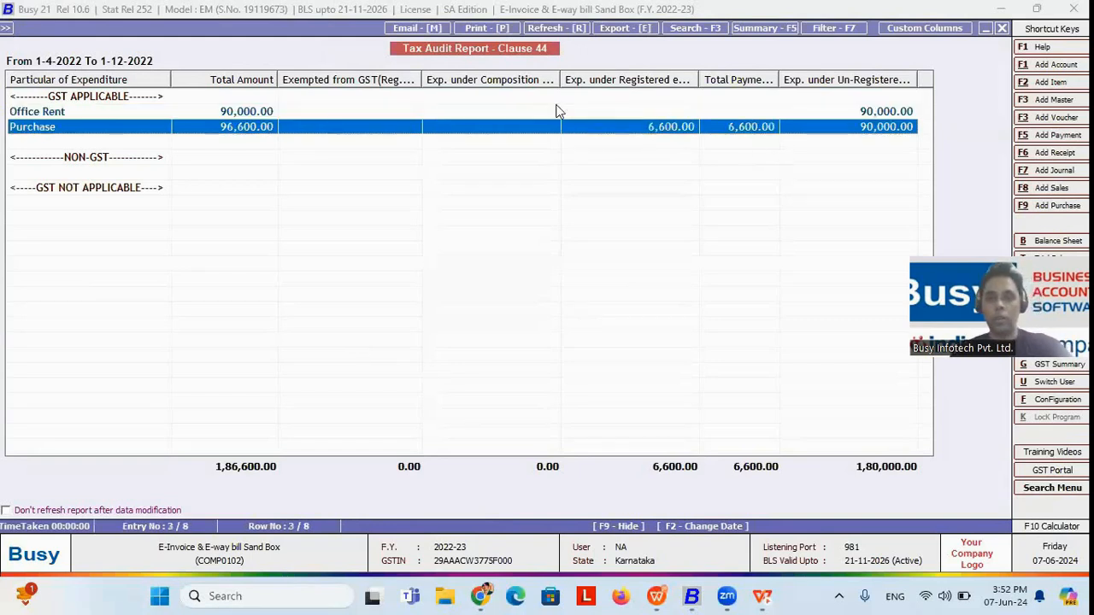
drag(561, 79, 611, 70)
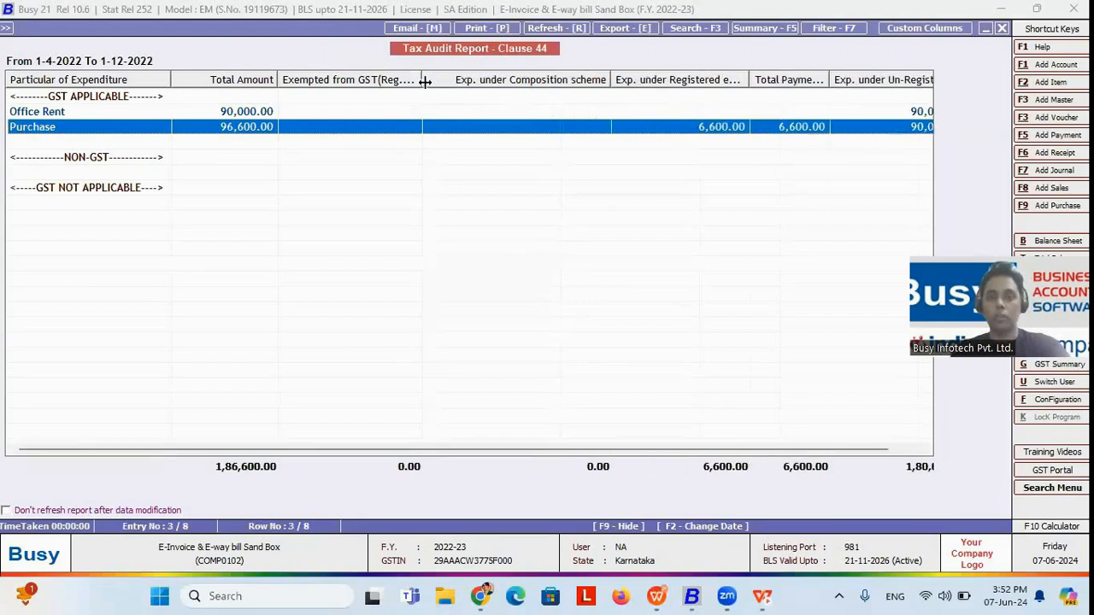
drag(424, 80, 468, 79)
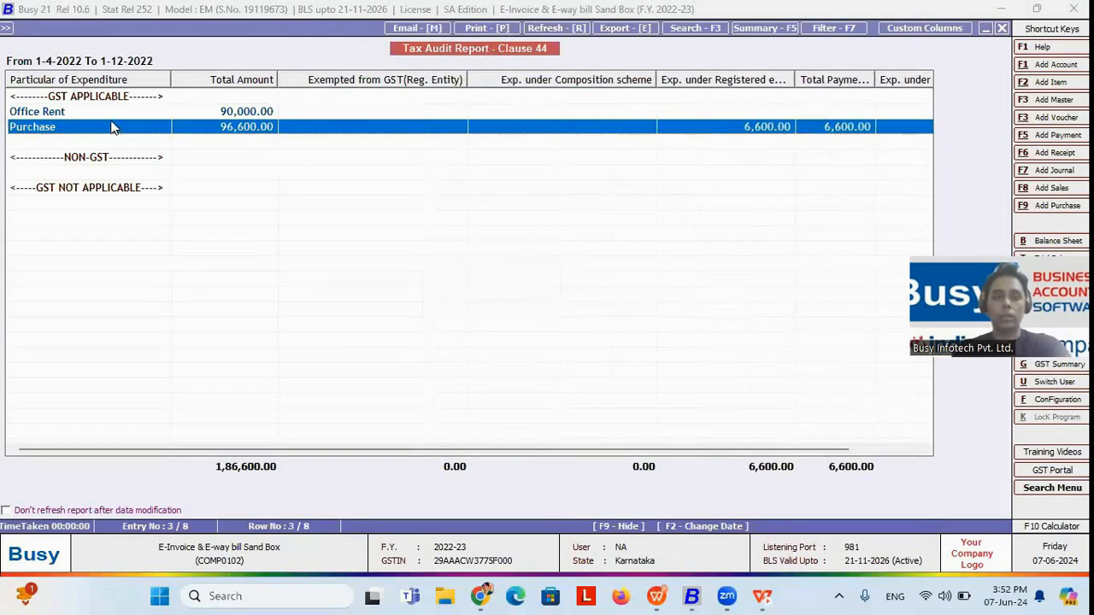
Step: Examine the Office Rent entry and the NON-GST section of the Clause 44 report
click(63, 110)
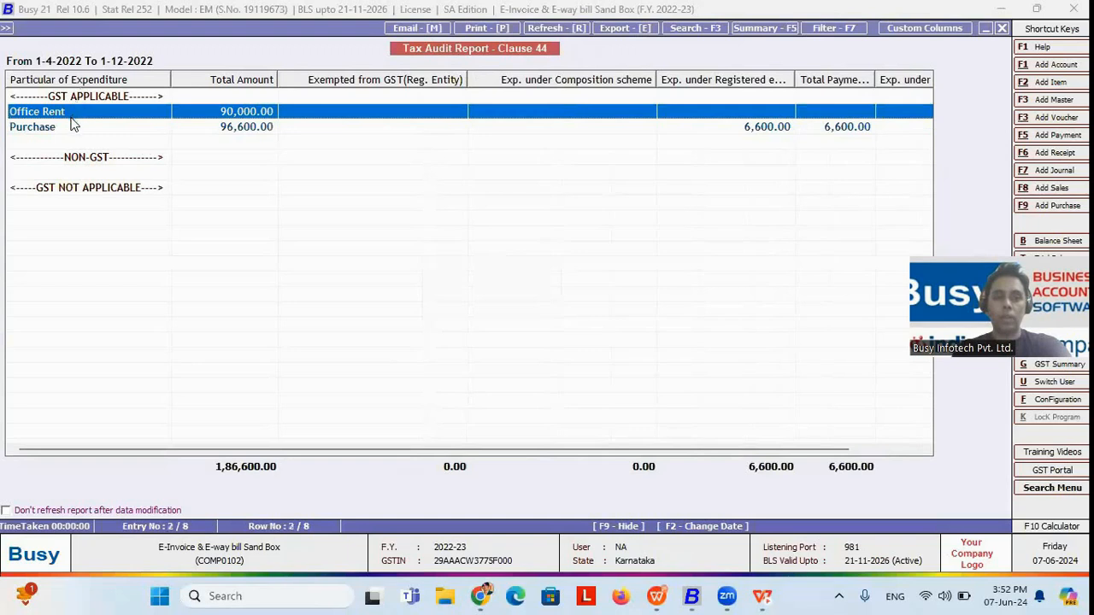
click(90, 173)
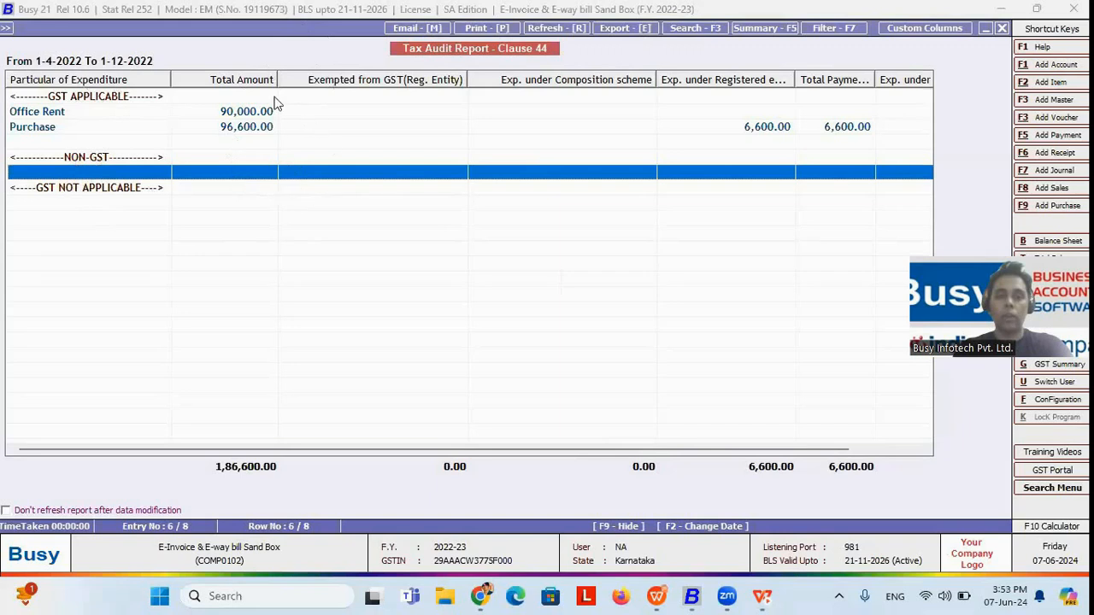
click(128, 117)
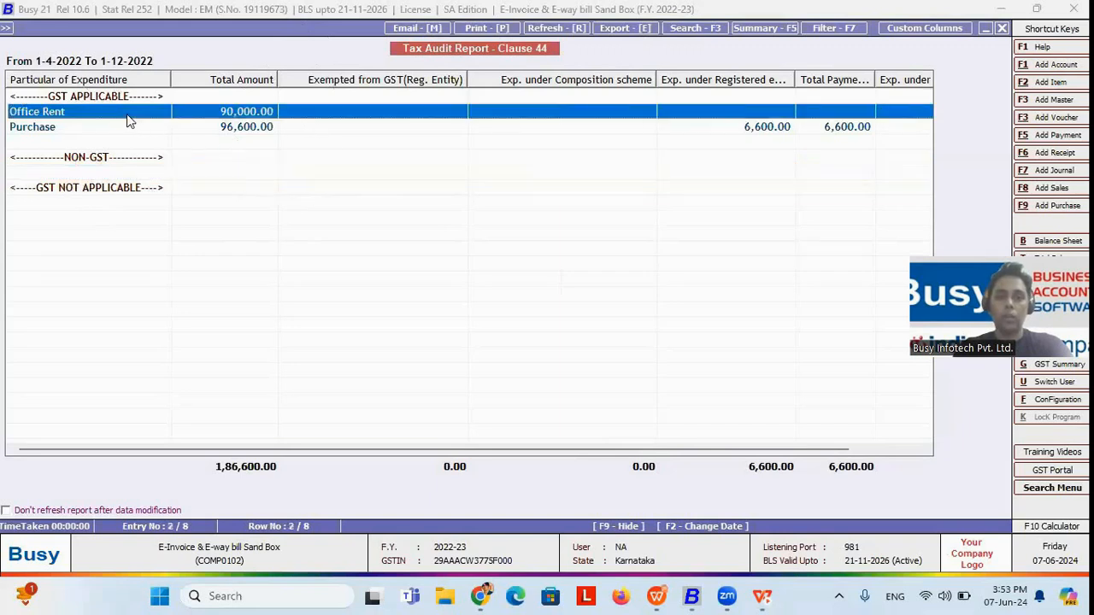